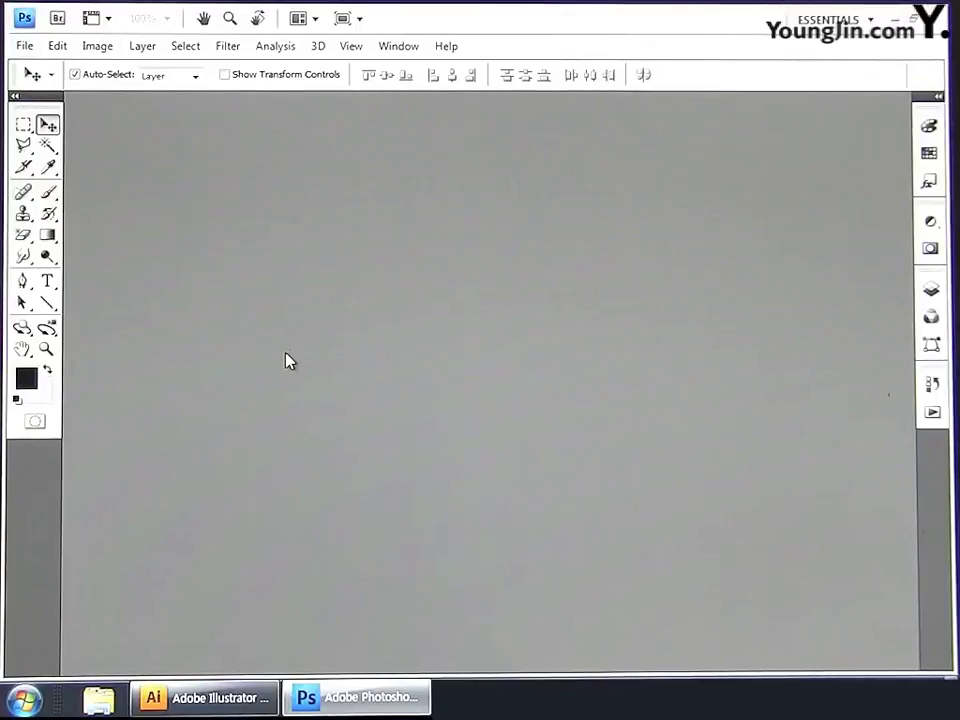
Step: Start a new document and name it 포토샵작업
{"action": "left_click", "coordinate": [22, 46]}
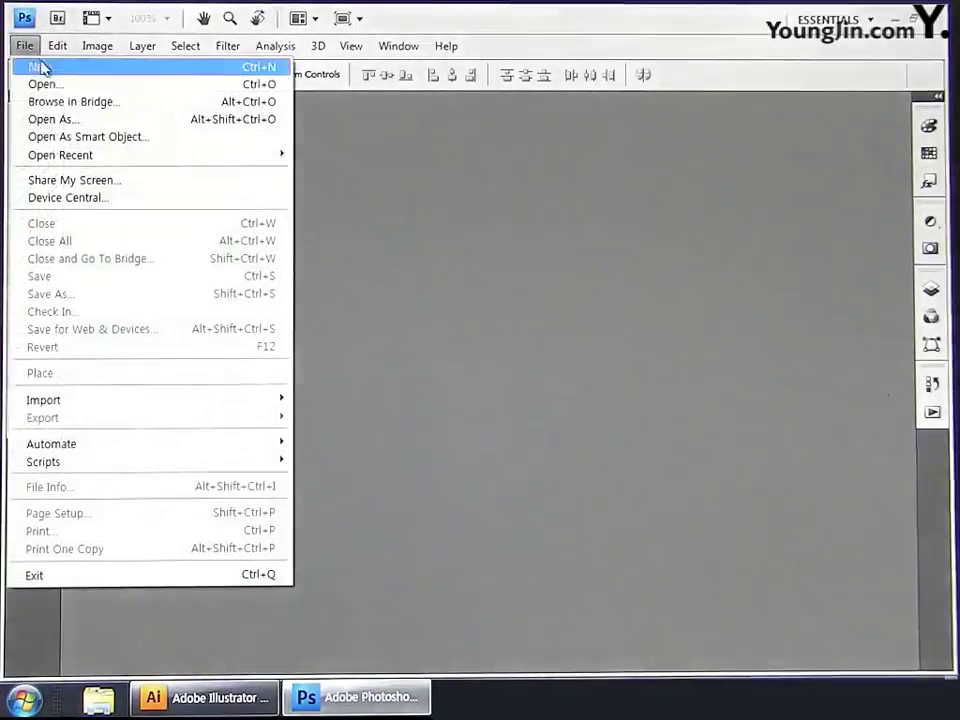
{"action": "left_click", "coordinate": [42, 67]}
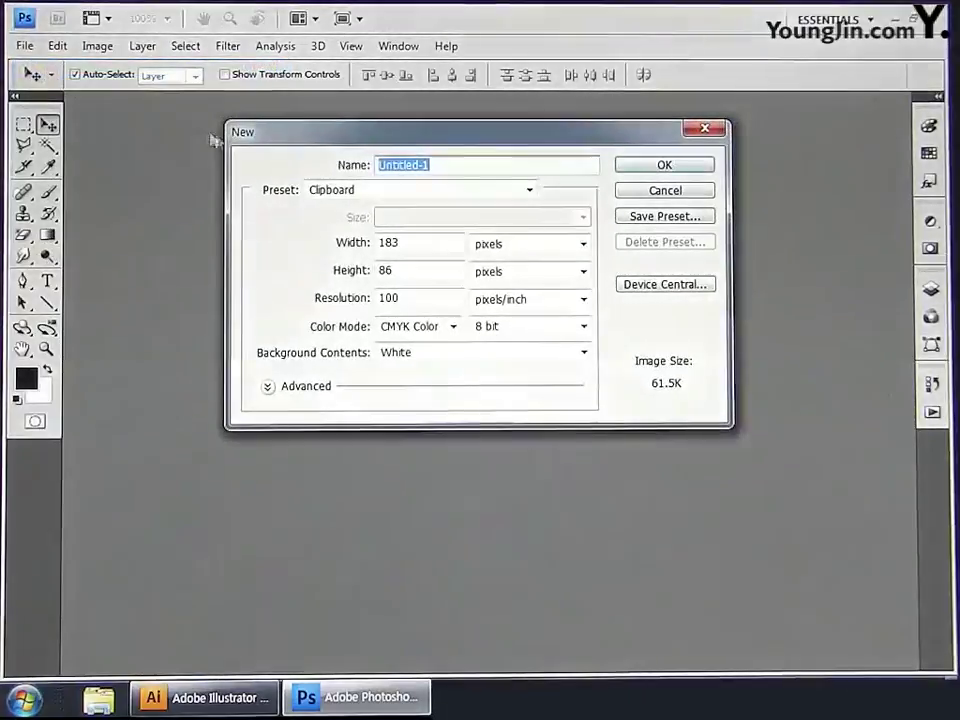
{"action": "left_click_drag", "start_coordinate": [452, 167], "coordinate": [315, 168]}
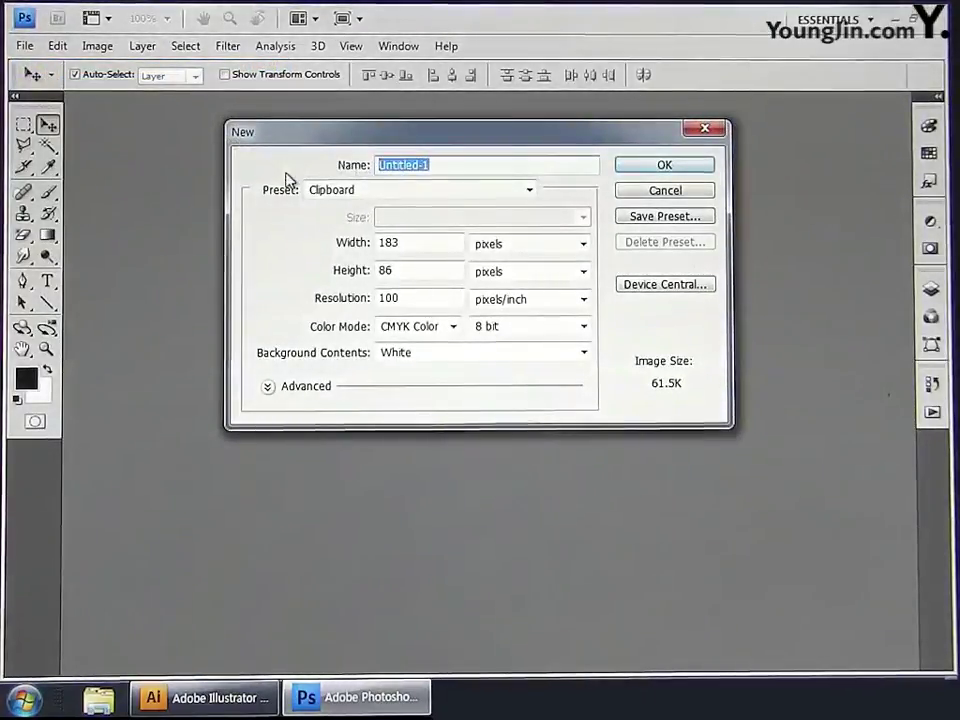
{"action": "type", "text": "포토샵작업"}
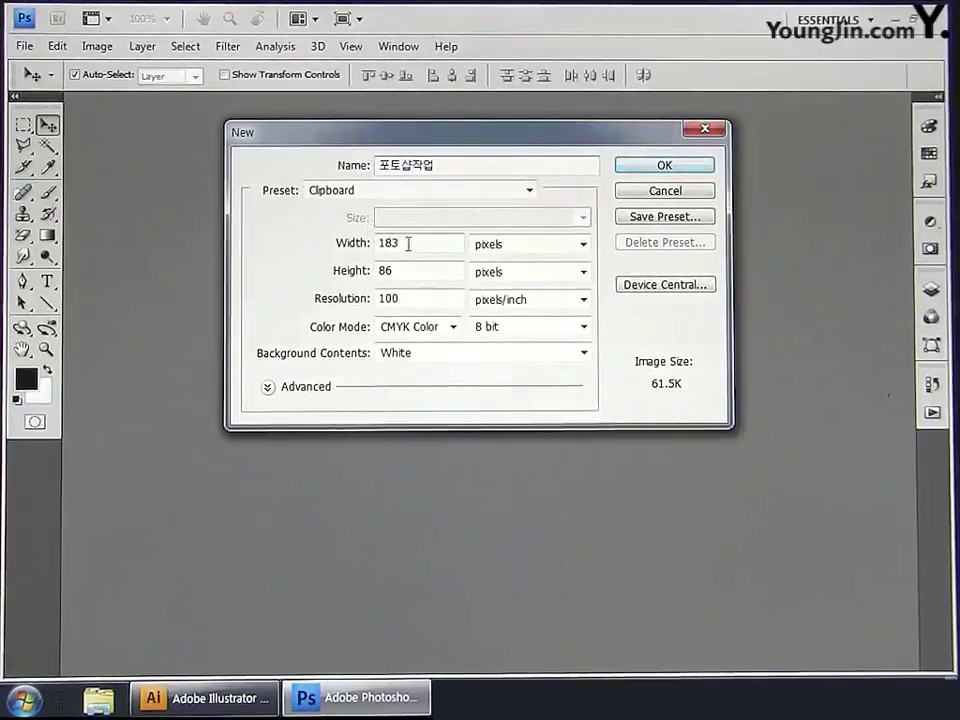
Step: Set the new document's width to 166 mm and its height to 246 mm
{"action": "left_click_drag", "start_coordinate": [408, 243], "coordinate": [302, 242]}
{"action": "type", "text": "16"}
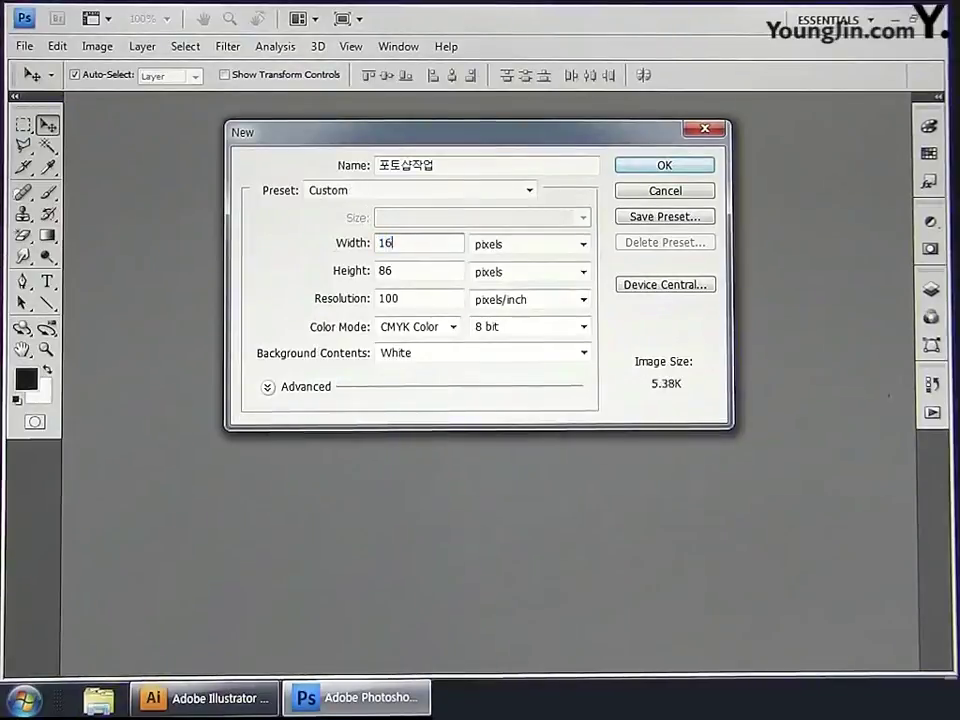
{"action": "type", "text": "6"}
{"action": "left_click", "coordinate": [515, 246]}
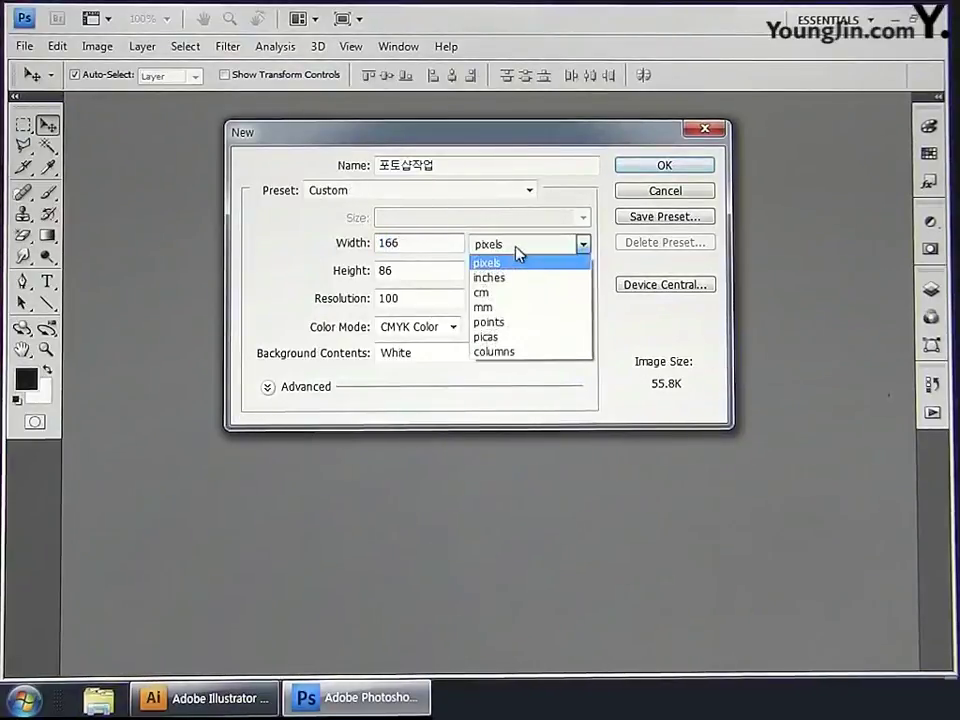
{"action": "left_click", "coordinate": [514, 307]}
{"action": "left_click_drag", "start_coordinate": [407, 270], "coordinate": [292, 260]}
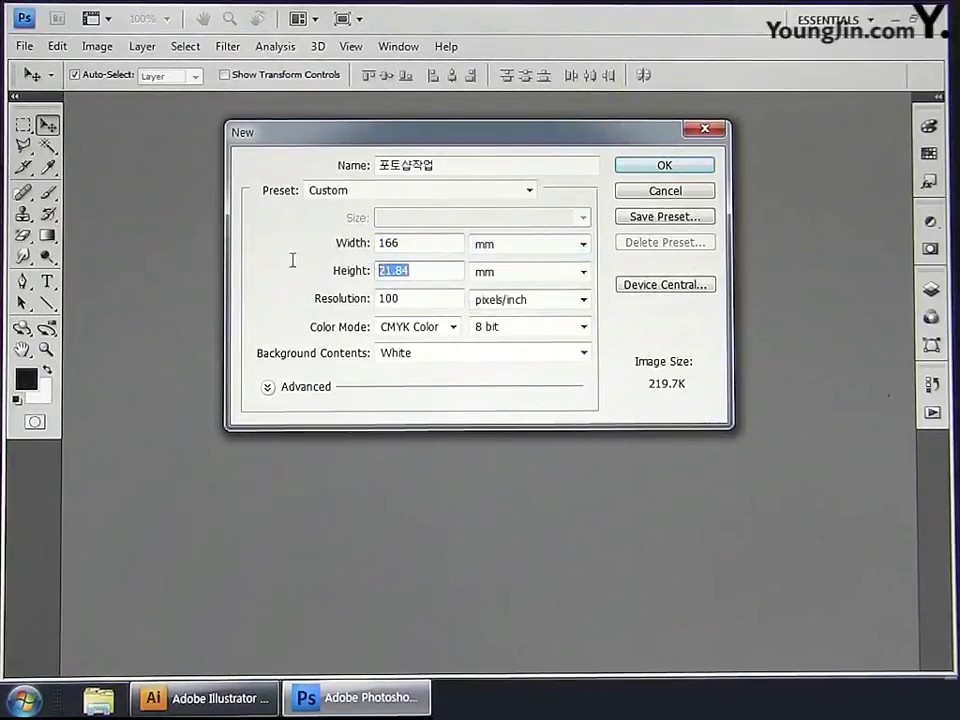
{"action": "type", "text": "246"}
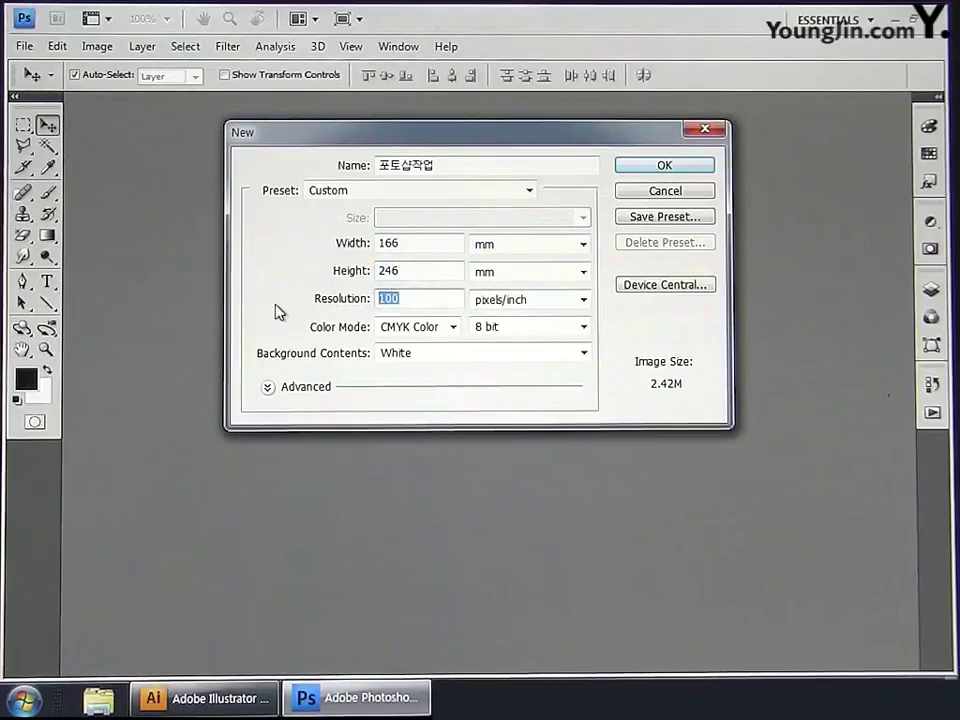
Step: Set the resolution to 100 pixels/inch with CMYK Color mode and create the document
{"action": "type", "text": "100"}
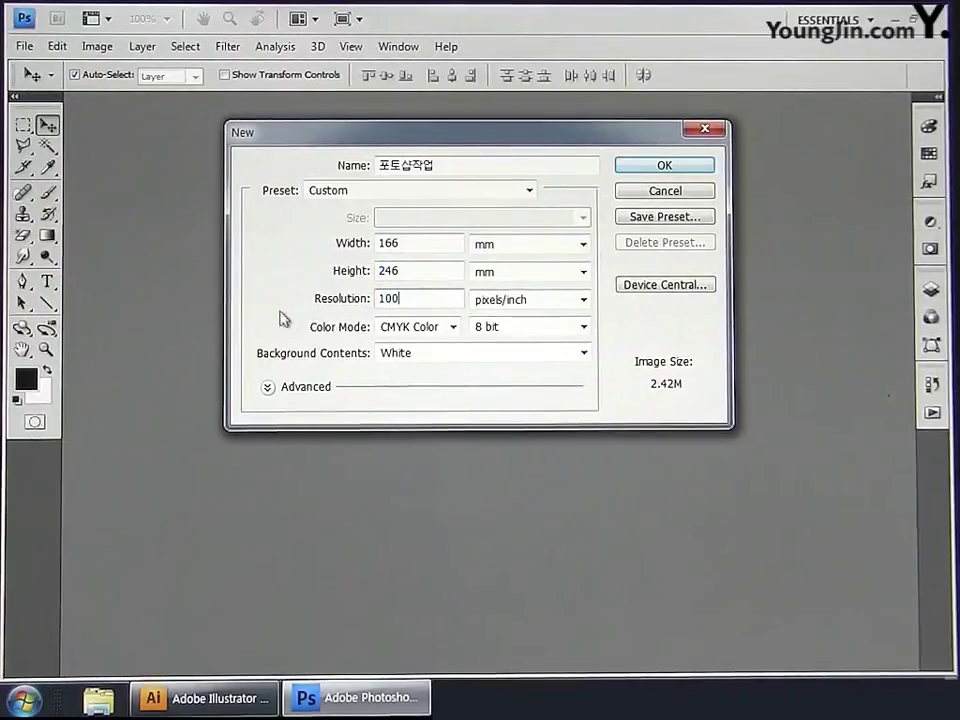
{"action": "left_click", "coordinate": [421, 327]}
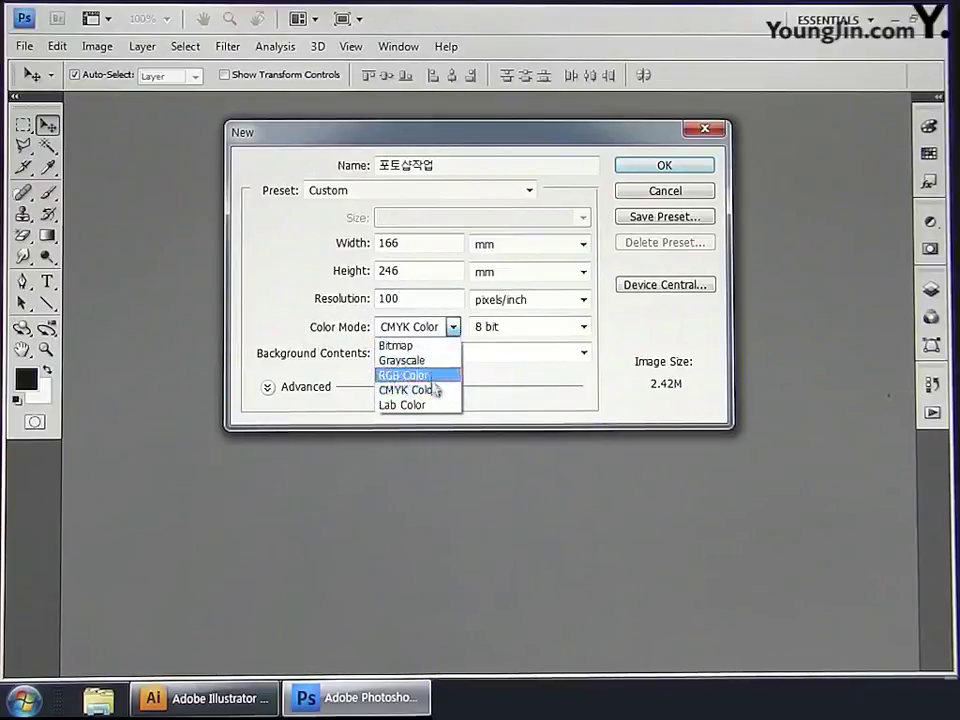
{"action": "key", "text": "Escape"}
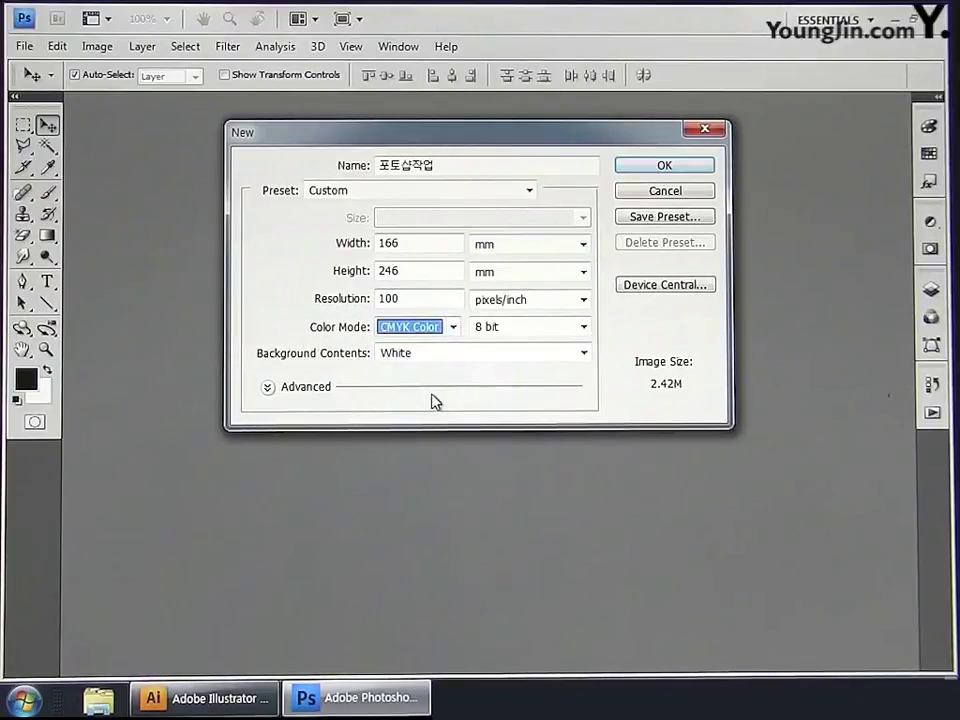
{"action": "left_click", "coordinate": [665, 165]}
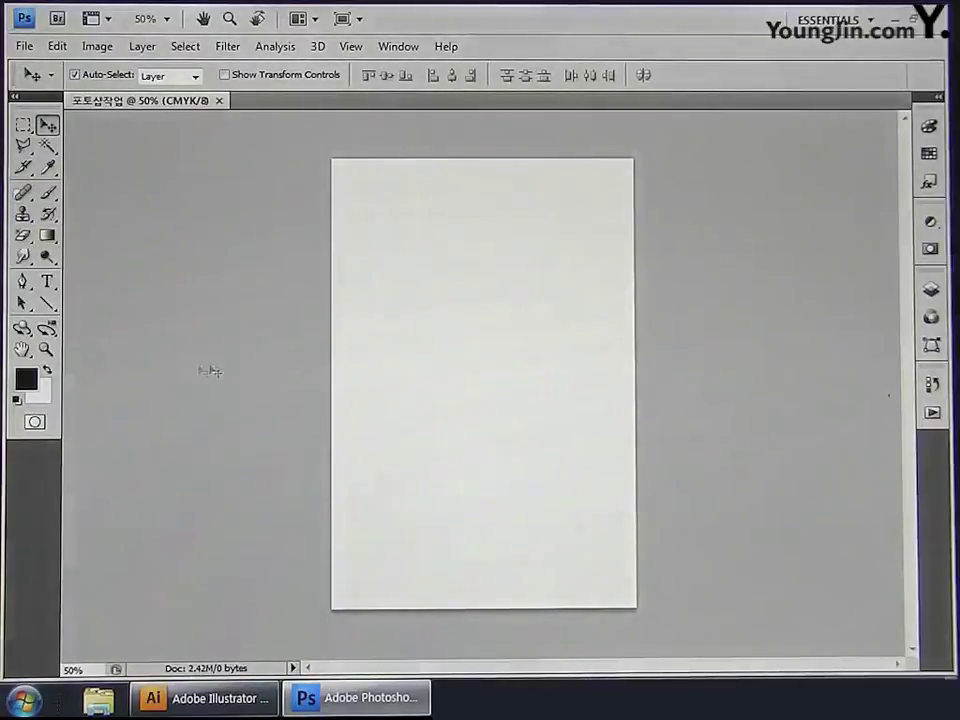
Step: Switch to Illustrator, then select and copy the entire red grid artwork on the artboard
{"action": "left_click", "coordinate": [22, 350]}
{"action": "double_click", "coordinate": [22, 350]}
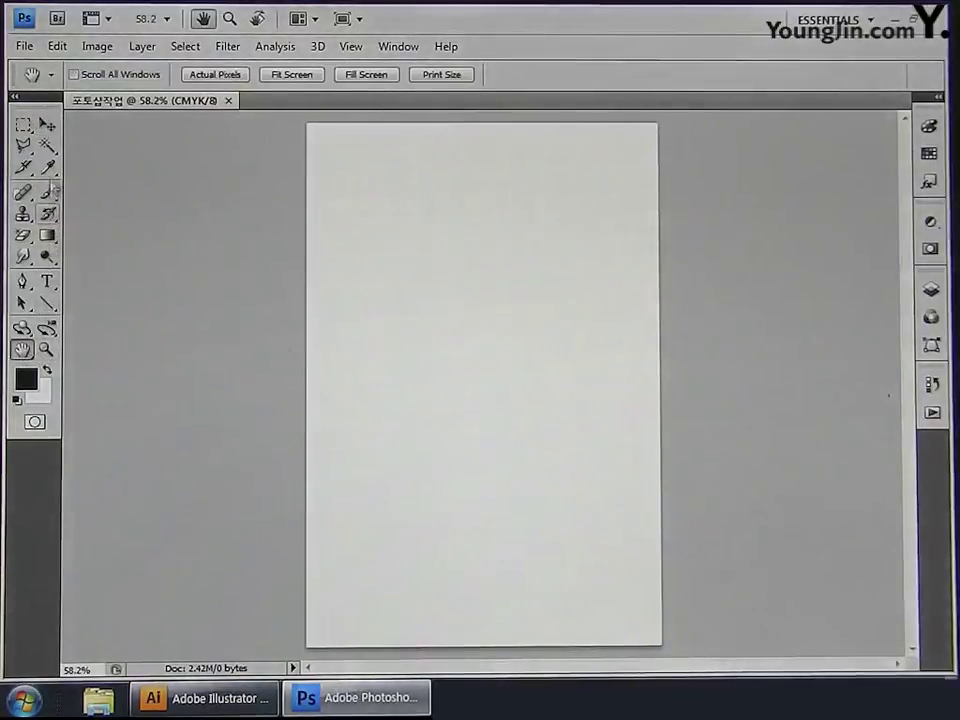
{"action": "left_click", "coordinate": [47, 125]}
{"action": "left_click", "coordinate": [218, 698]}
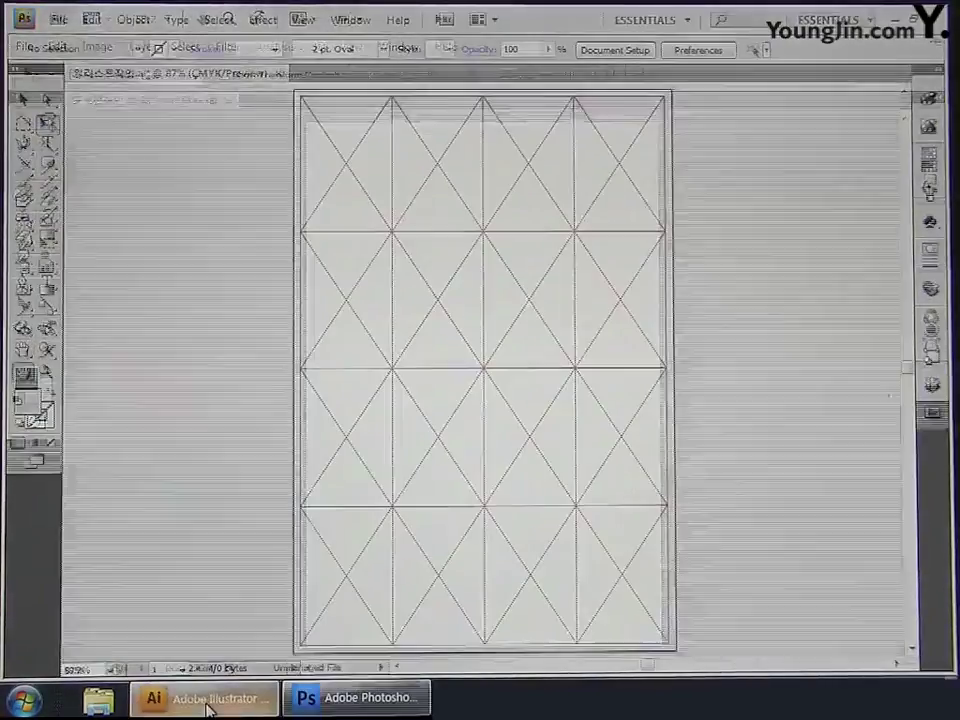
{"action": "left_click", "coordinate": [23, 99]}
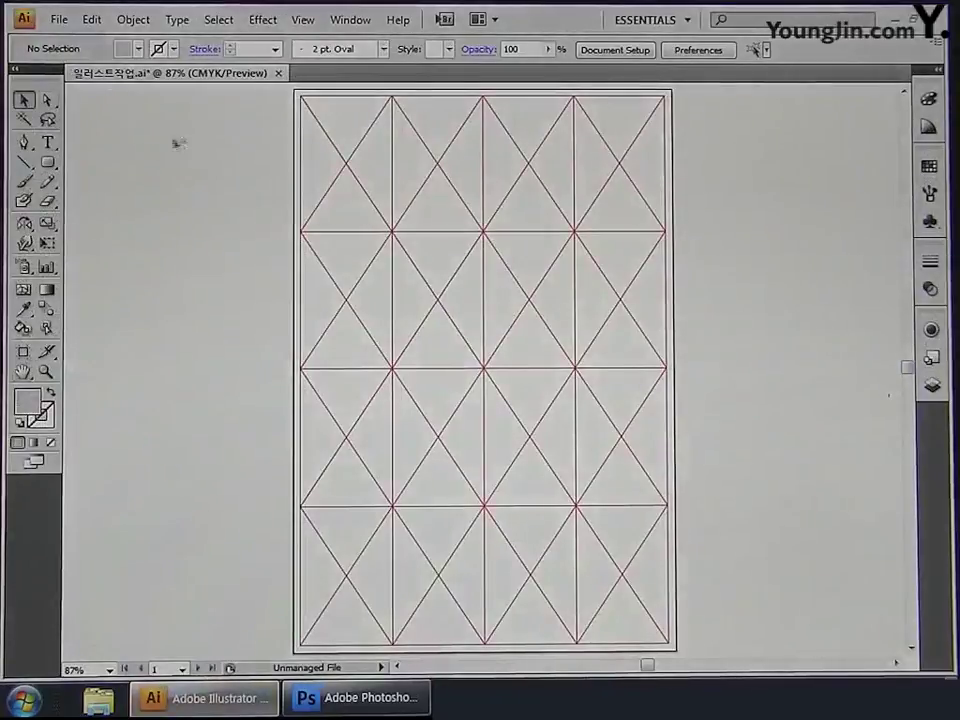
{"action": "mouse_move", "coordinate": [214, 122]}
{"action": "left_mouse_down"}
{"action": "mouse_move", "coordinate": [493, 354]}
{"action": "mouse_move", "coordinate": [760, 617]}
{"action": "left_mouse_up"}
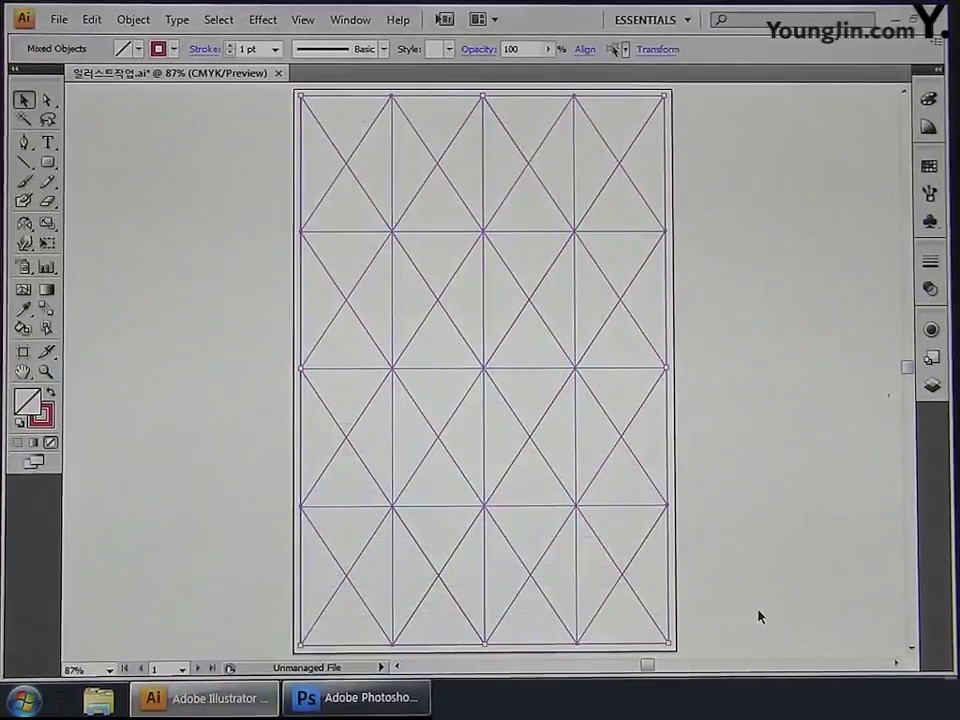
Step: Switch back to Photoshop and paste the copied grid into the blank document as pixels, committing its placement
{"action": "left_click", "coordinate": [401, 700]}
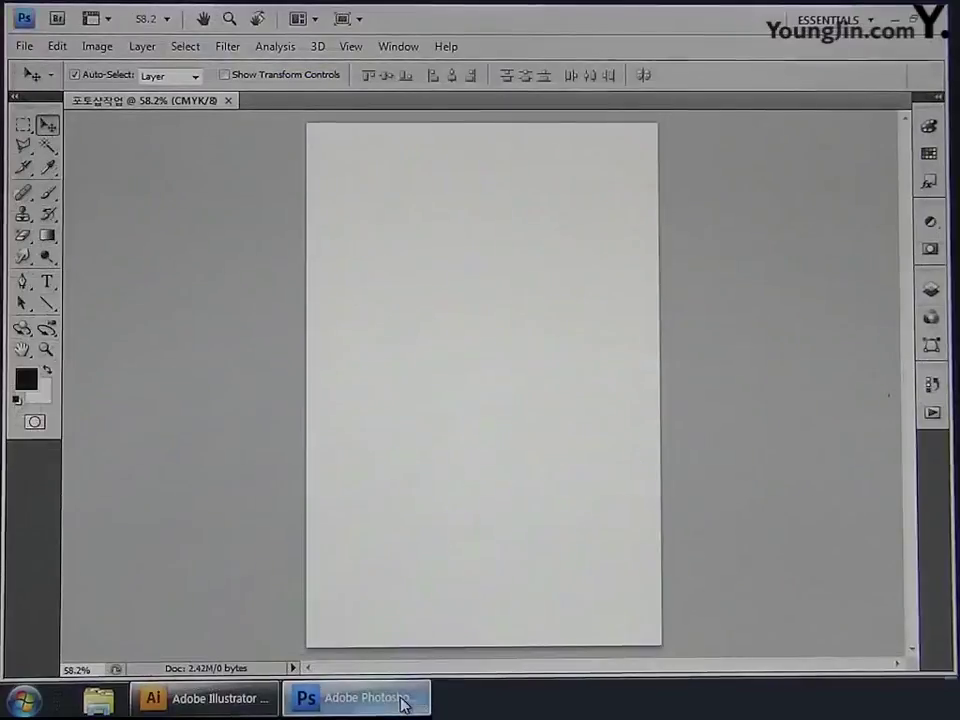
{"action": "key", "text": "ctrl+v"}
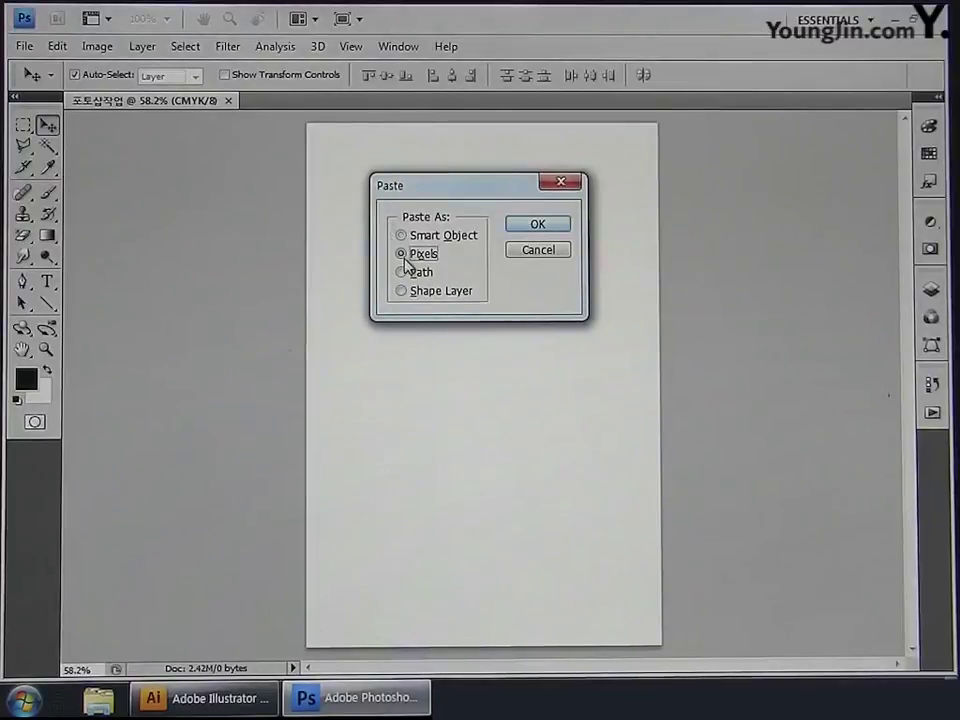
{"action": "left_click", "coordinate": [520, 234]}
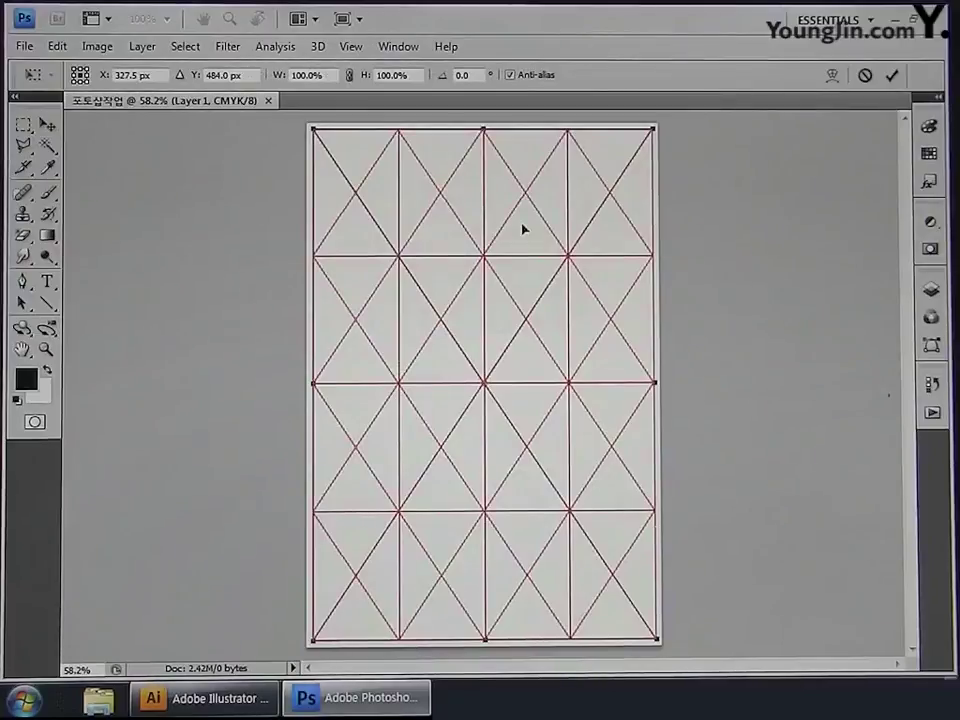
{"action": "key", "text": "Return"}
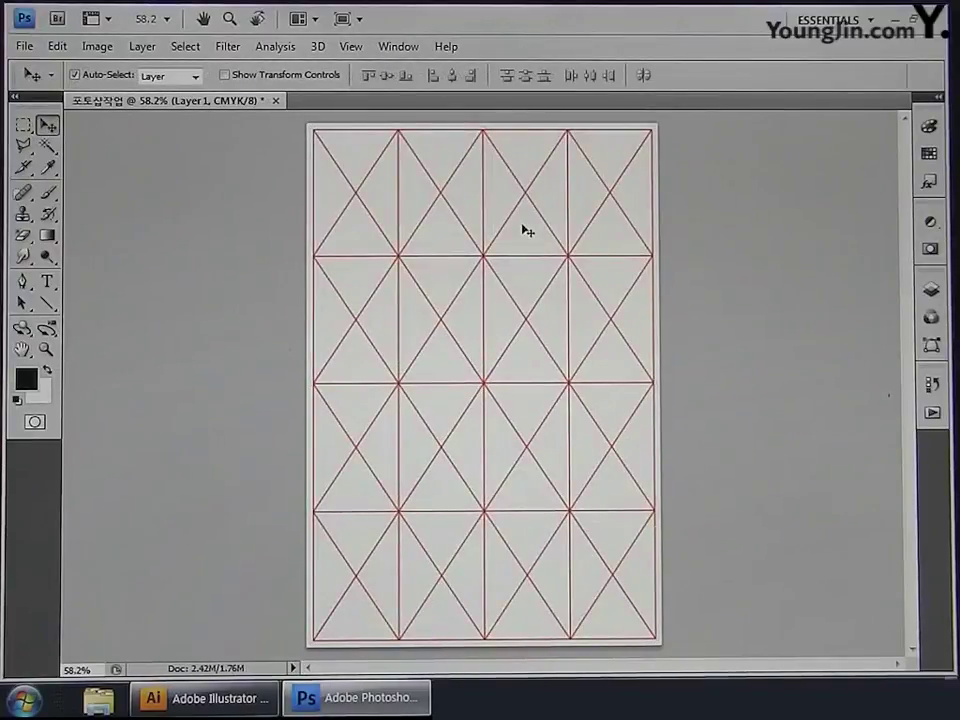
Step: Rename the pasted grid's layer as 그리드 and lock it completely
{"action": "left_click", "coordinate": [930, 290]}
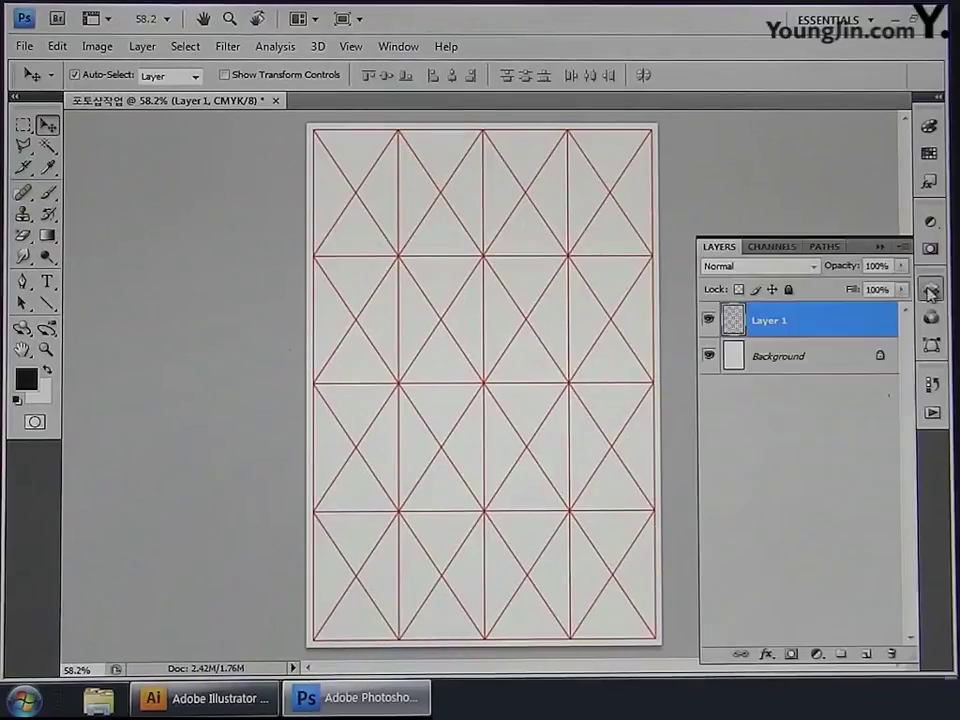
{"action": "double_click", "coordinate": [768, 320]}
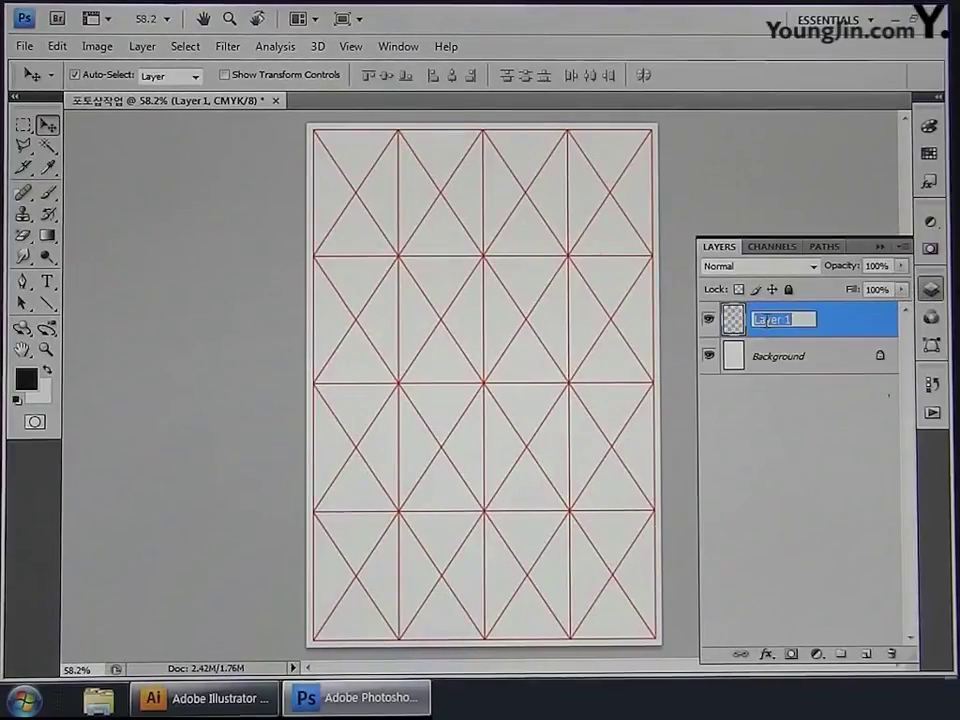
{"action": "type", "text": "그리드"}
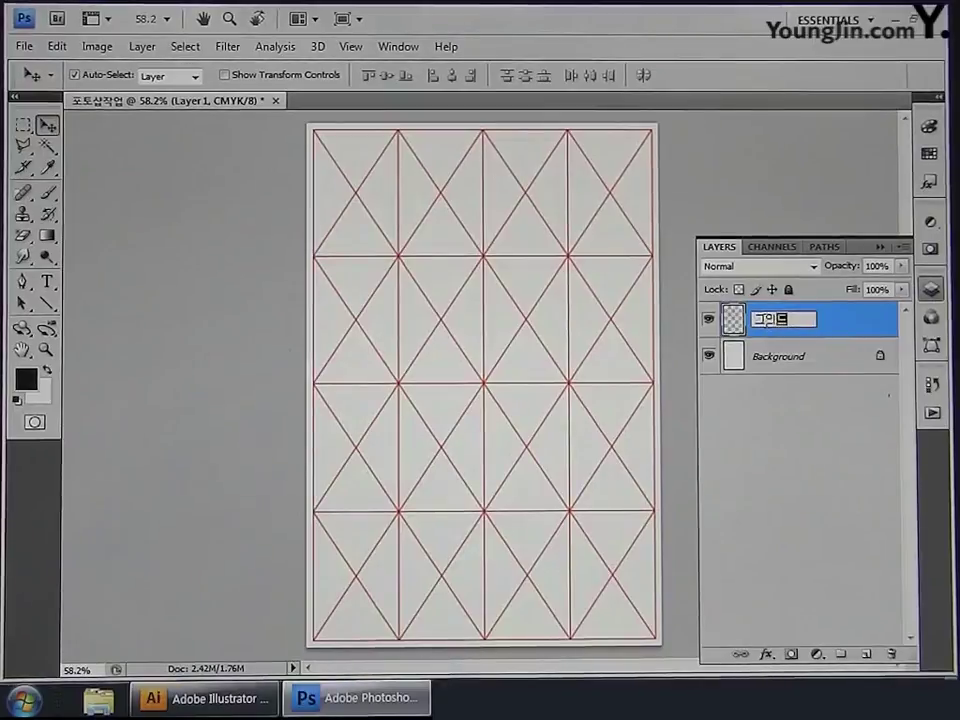
{"action": "key", "text": "Return"}
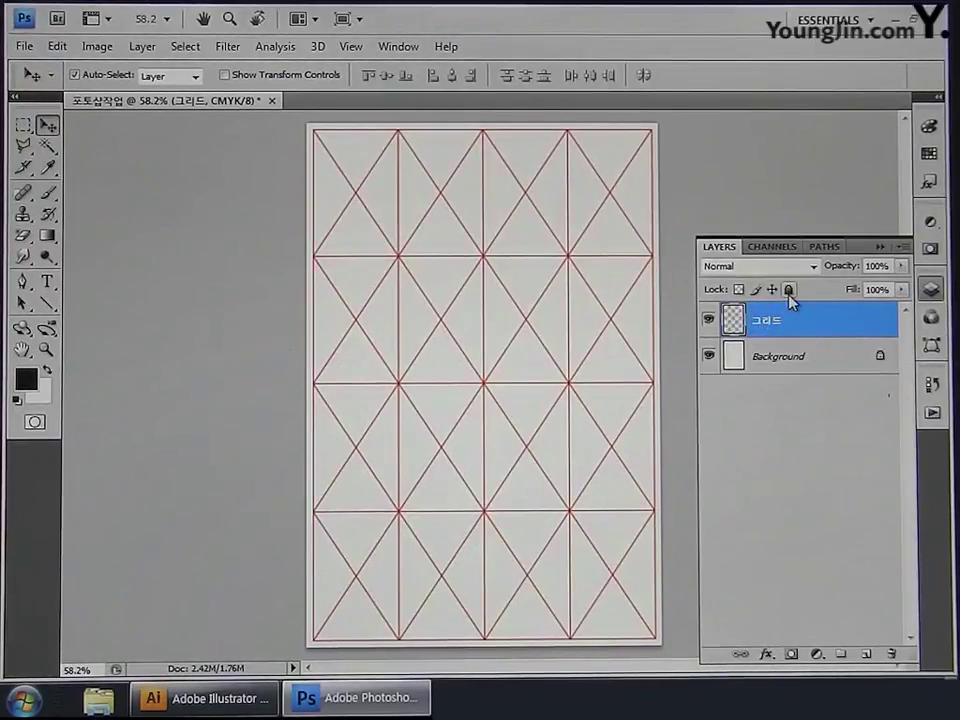
{"action": "left_click", "coordinate": [788, 291]}
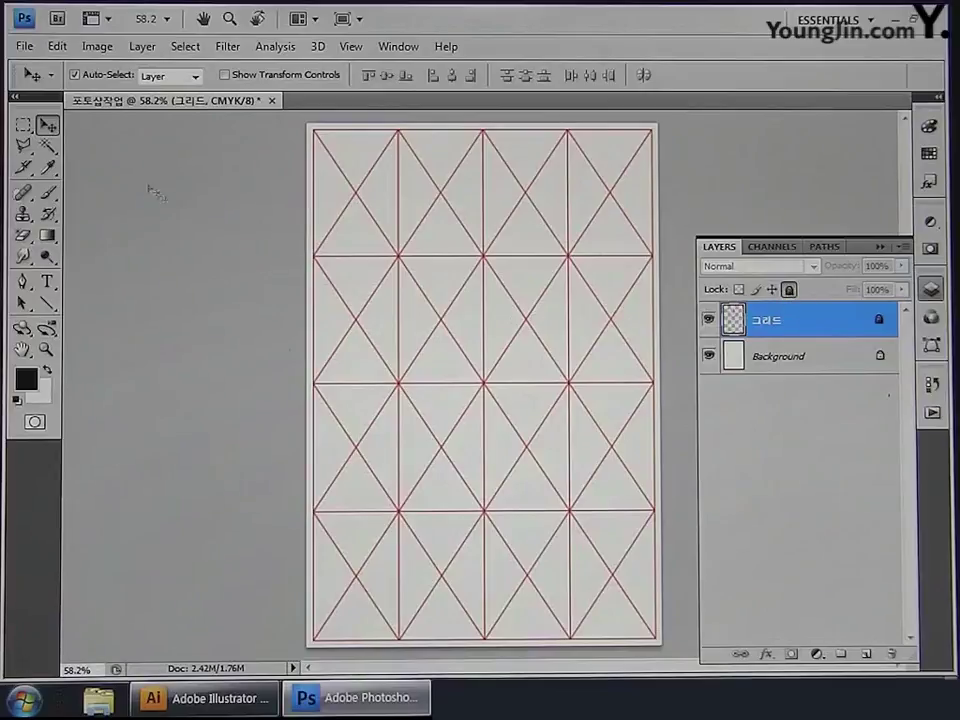
Step: Save the document as 포토샵작업 in Photoshop format in the 작업 folder, replacing the existing file and maximizing compatibility
{"action": "left_click", "coordinate": [22, 46]}
{"action": "left_click", "coordinate": [75, 280]}
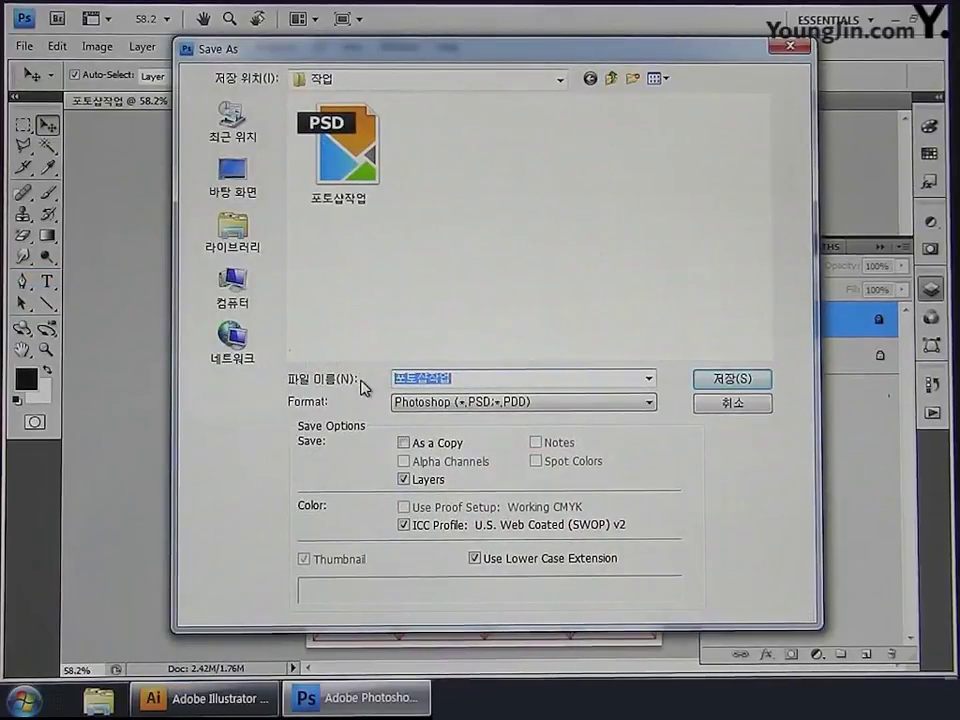
{"action": "type", "text": "포토샵작업"}
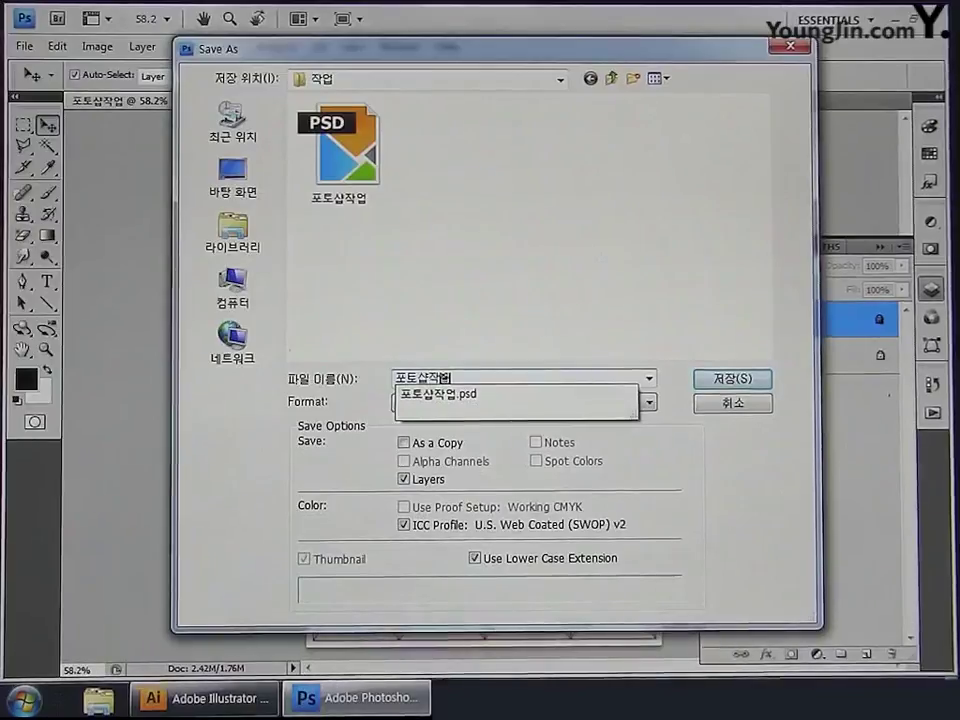
{"action": "key", "text": "Return"}
{"action": "key", "text": "Return"}
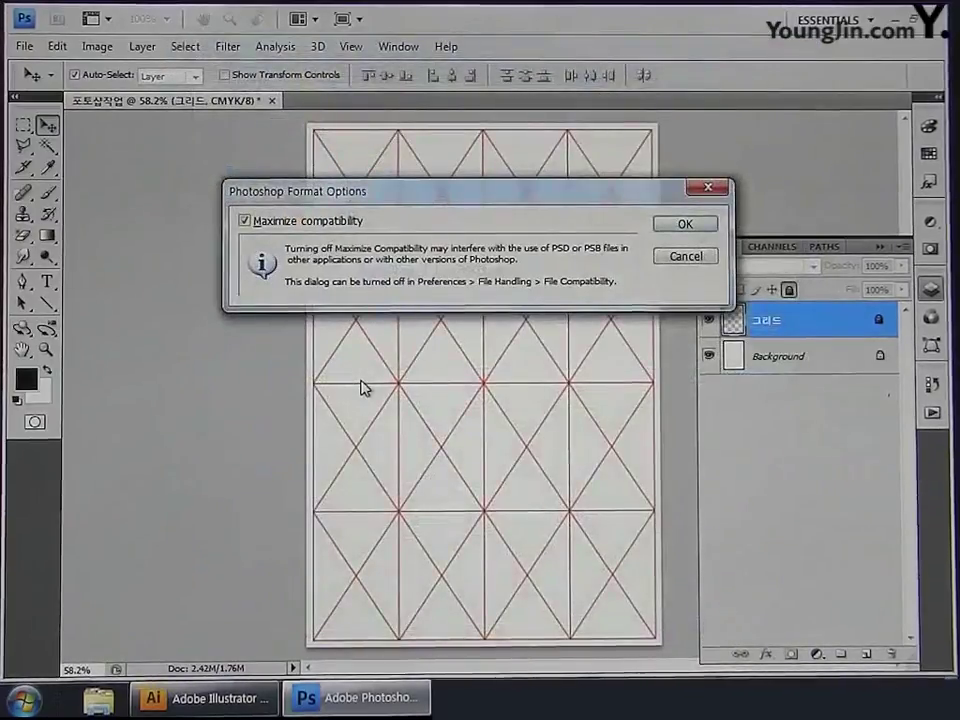
{"action": "left_click", "coordinate": [685, 226]}
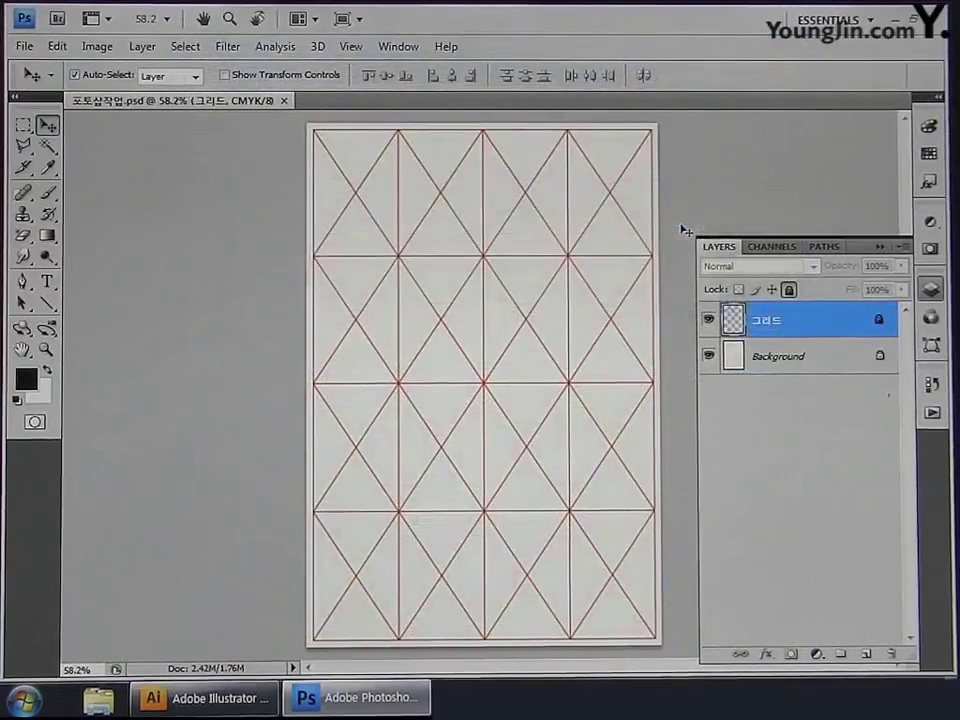
Step: Add a new layer named 하단배경 and place it beneath the 그리드 layer
{"action": "left_click", "coordinate": [866, 654]}
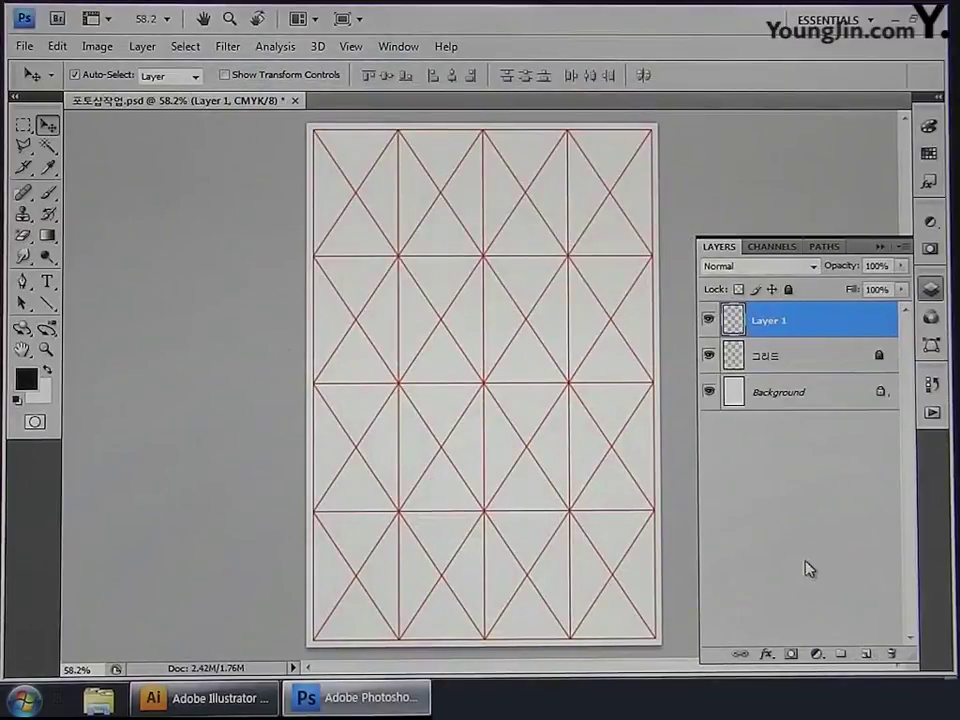
{"action": "double_click", "coordinate": [771, 321]}
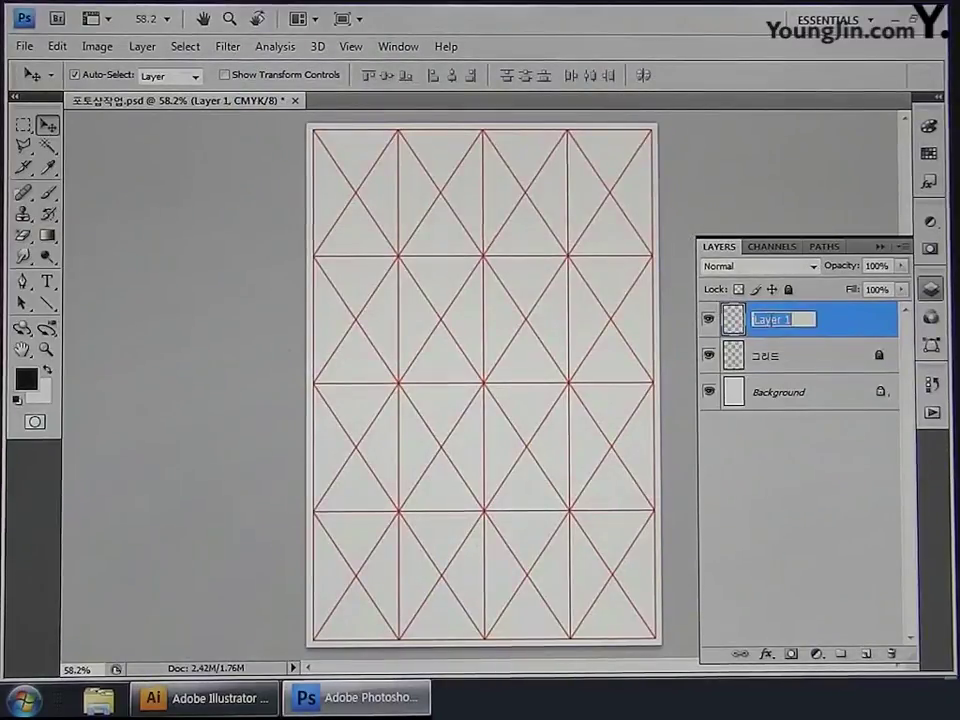
{"action": "type", "text": "하단배경"}
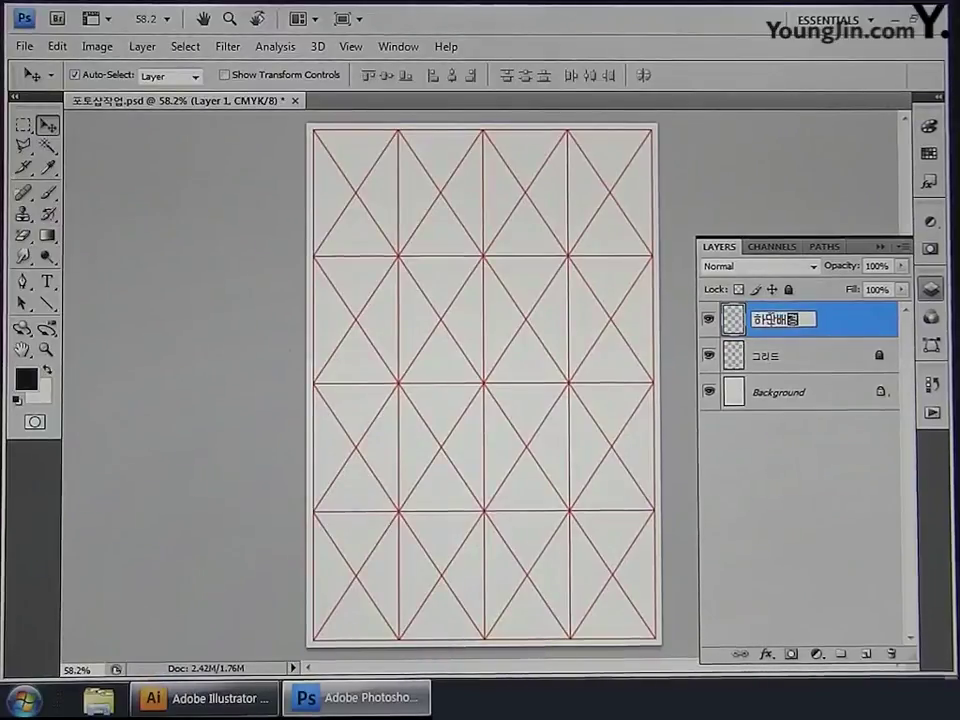
{"action": "key", "text": "Return"}
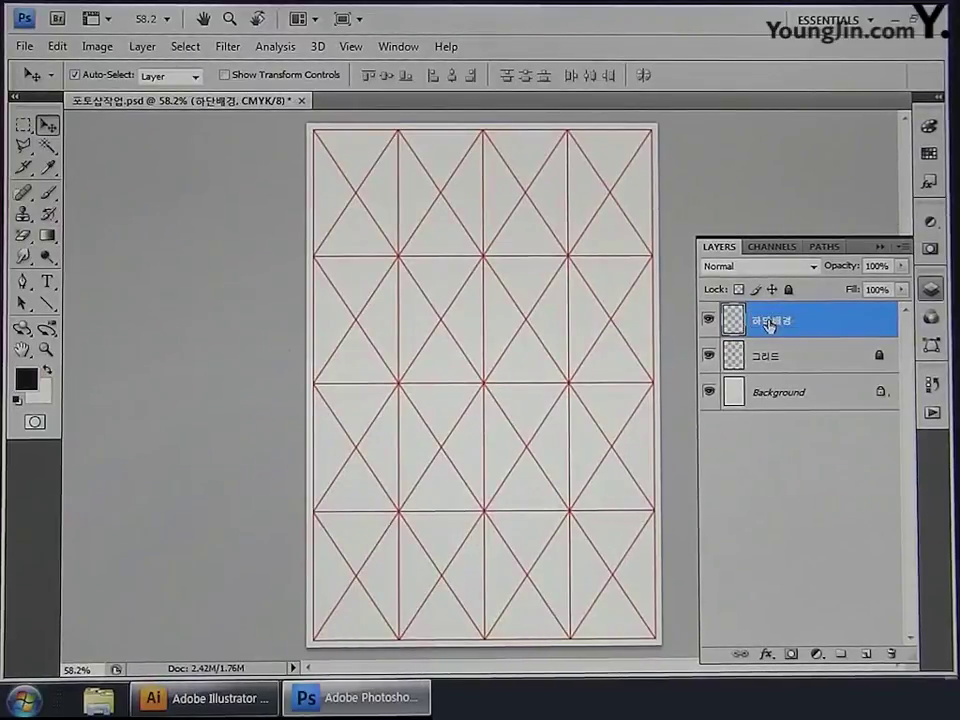
{"action": "left_click_drag", "start_coordinate": [769, 325], "coordinate": [781, 373]}
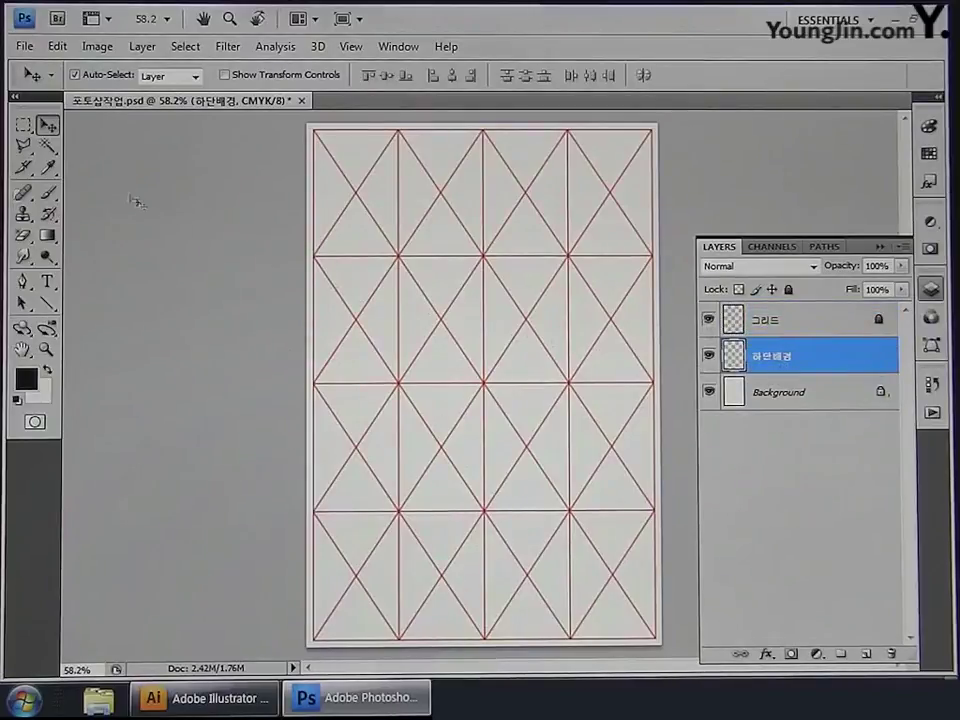
Step: Set the Rectangular Marquee style to Normal and select about the lower 60% of the canvas across its full width
{"action": "left_click", "coordinate": [23, 126]}
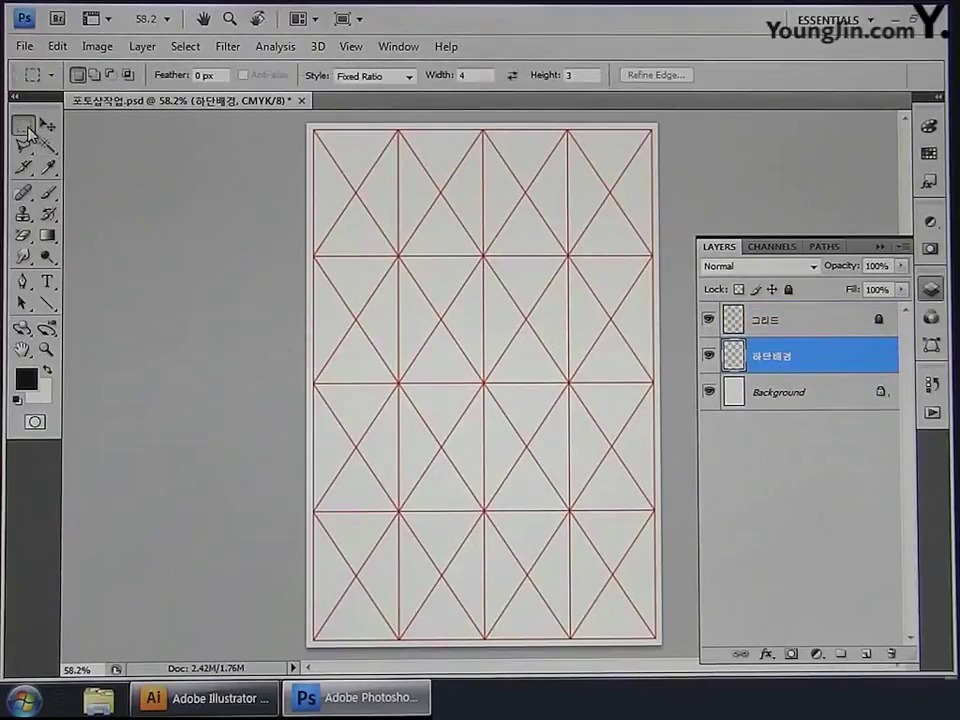
{"action": "left_click_drag", "start_coordinate": [288, 335], "coordinate": [697, 643]}
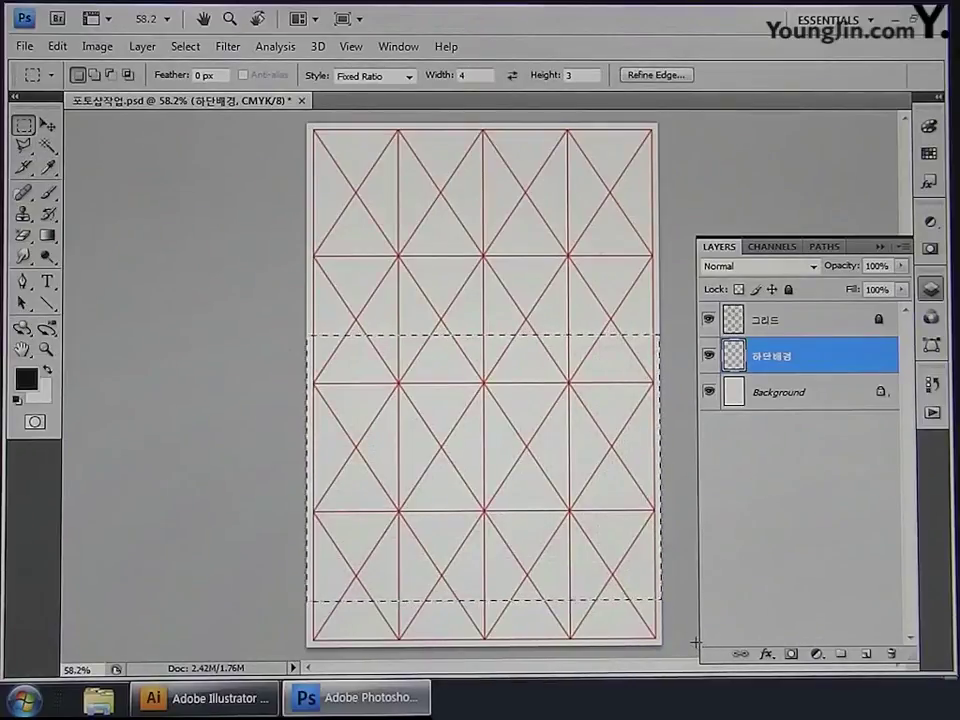
{"action": "left_click", "coordinate": [406, 76]}
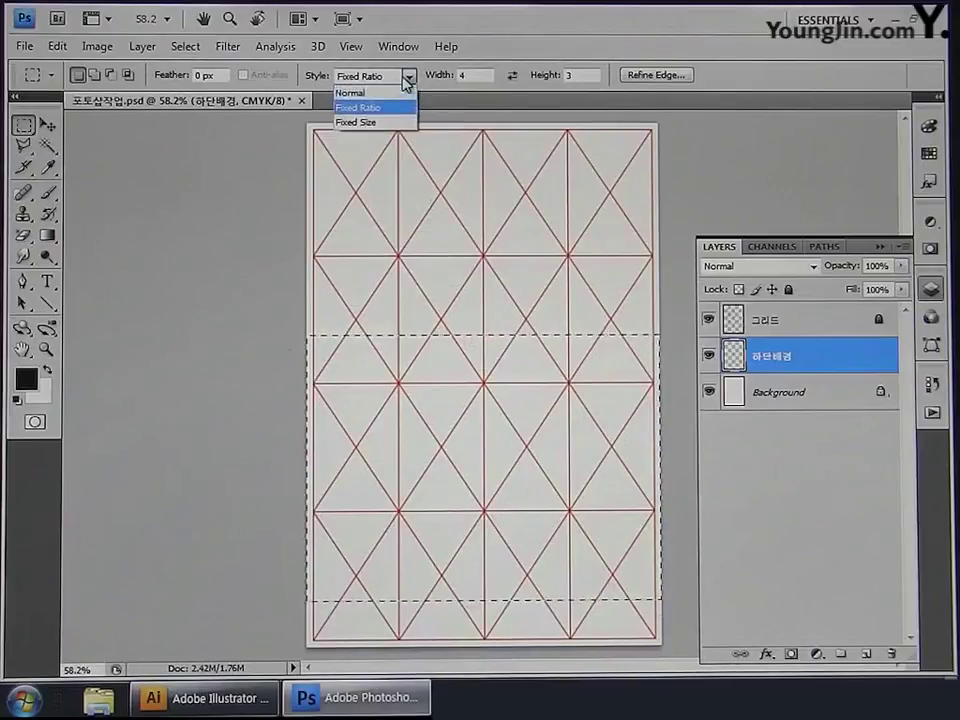
{"action": "left_click", "coordinate": [372, 92]}
{"action": "left_click_drag", "start_coordinate": [288, 331], "coordinate": [452, 483]}
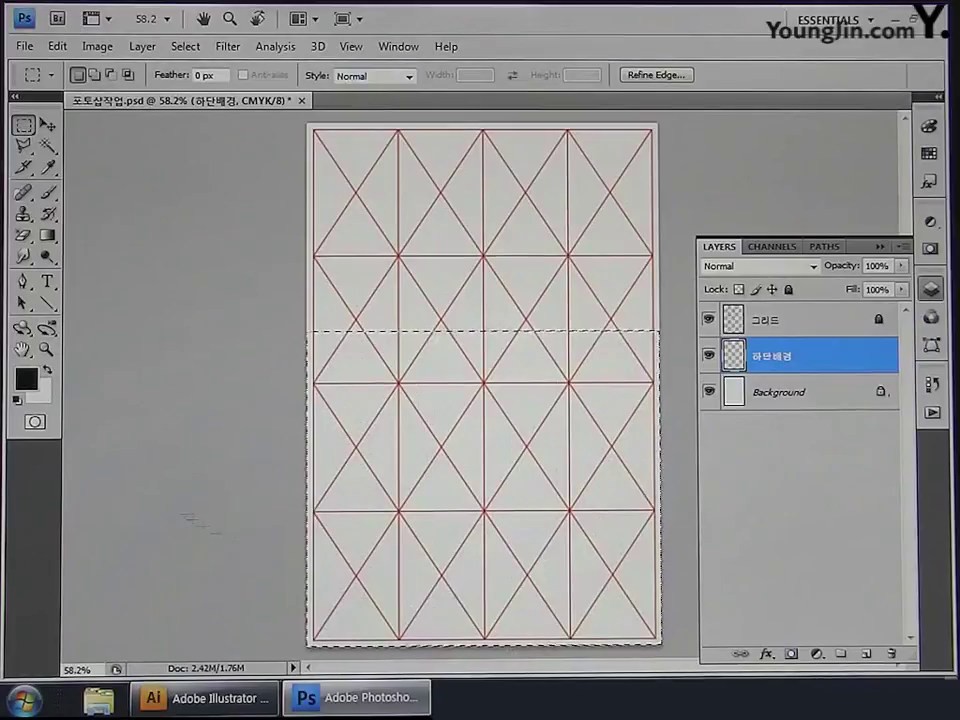
Step: Fill the selection on the 하단배경 layer with red C 0, M 100, Y 100, K 0 and deselect
{"action": "left_click", "coordinate": [28, 379]}
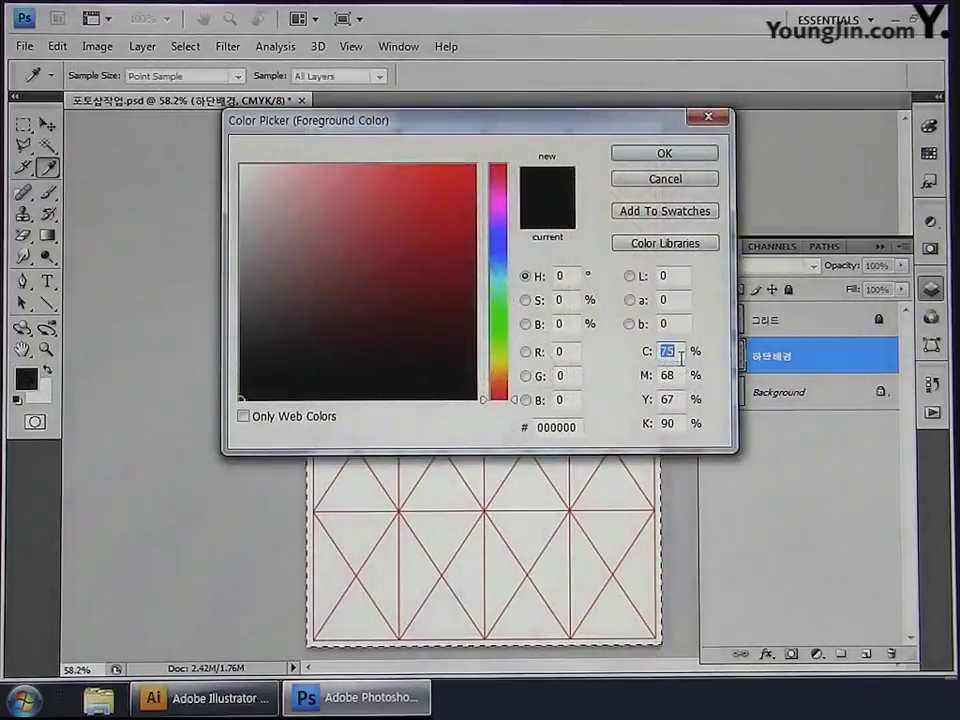
{"action": "type", "text": "0"}
{"action": "key", "text": "Tab"}
{"action": "type", "text": "100"}
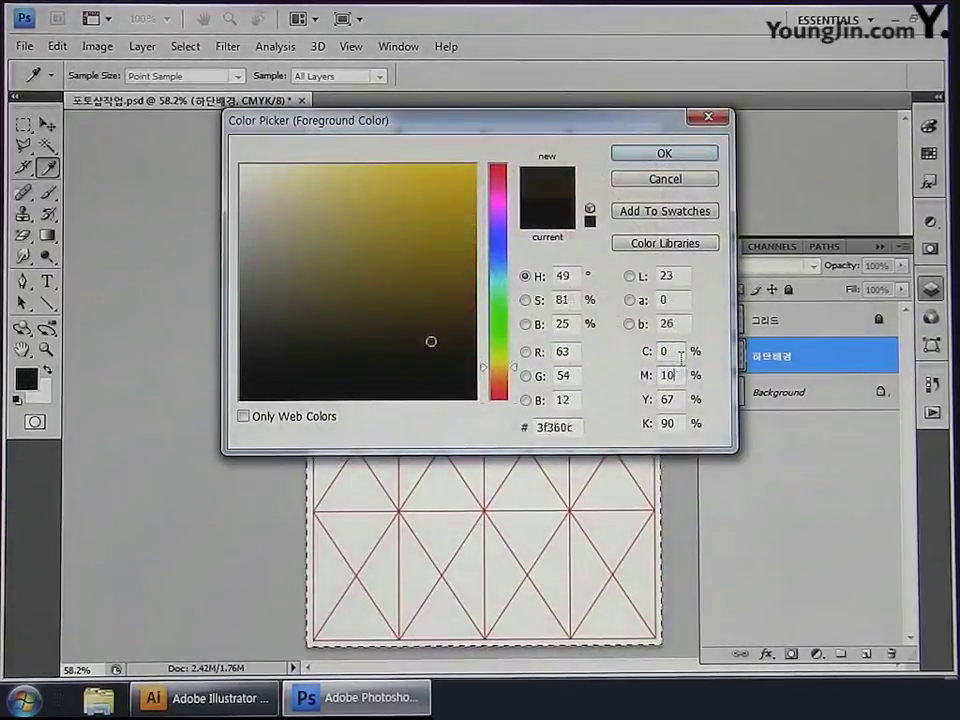
{"action": "type", "text": "100"}
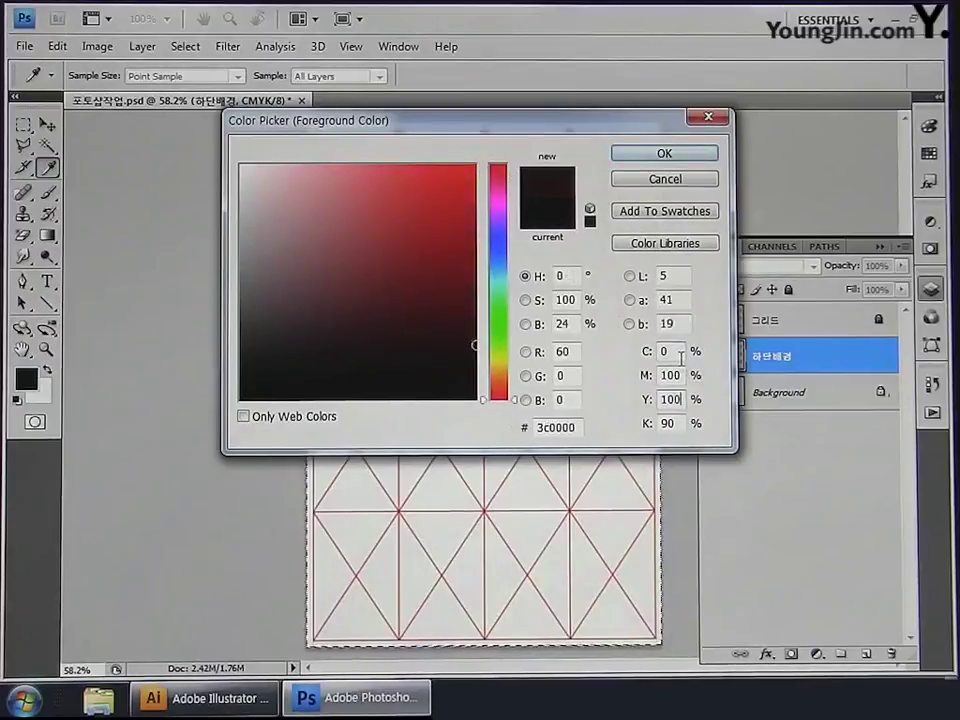
{"action": "key", "text": "Tab"}
{"action": "type", "text": "0"}
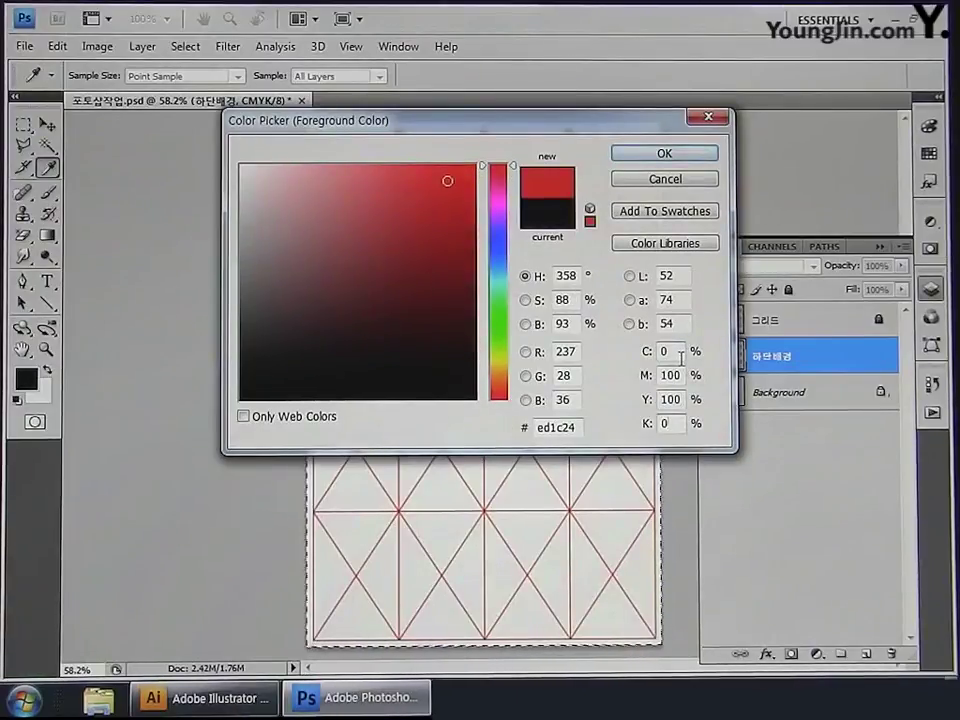
{"action": "key", "text": "Return"}
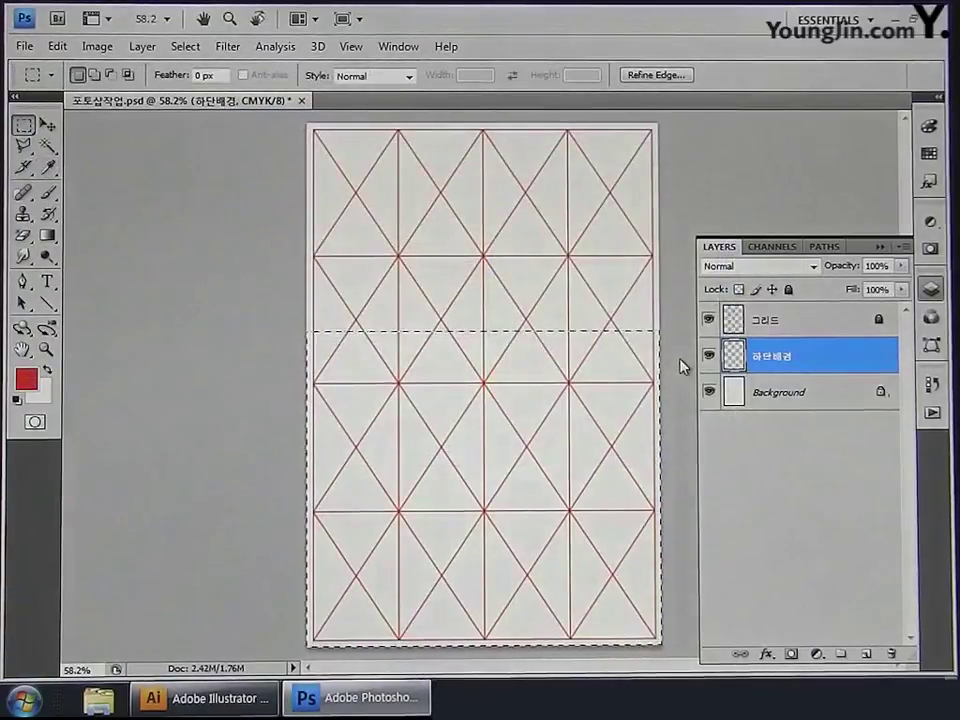
{"action": "key", "text": "alt+BackSpace"}
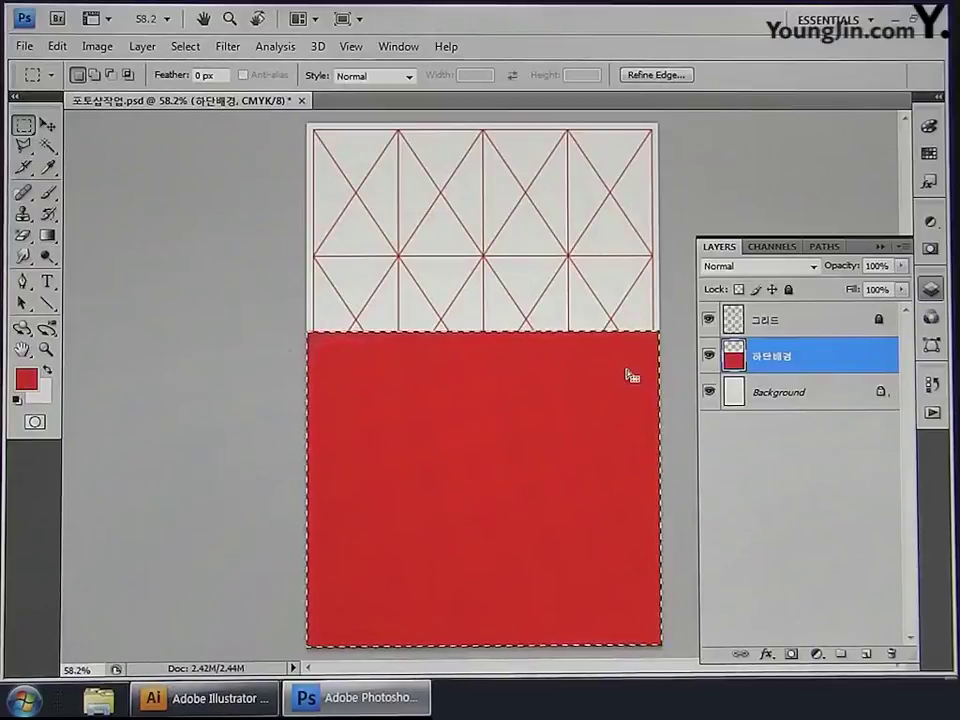
{"action": "key", "text": "ctrl+d"}
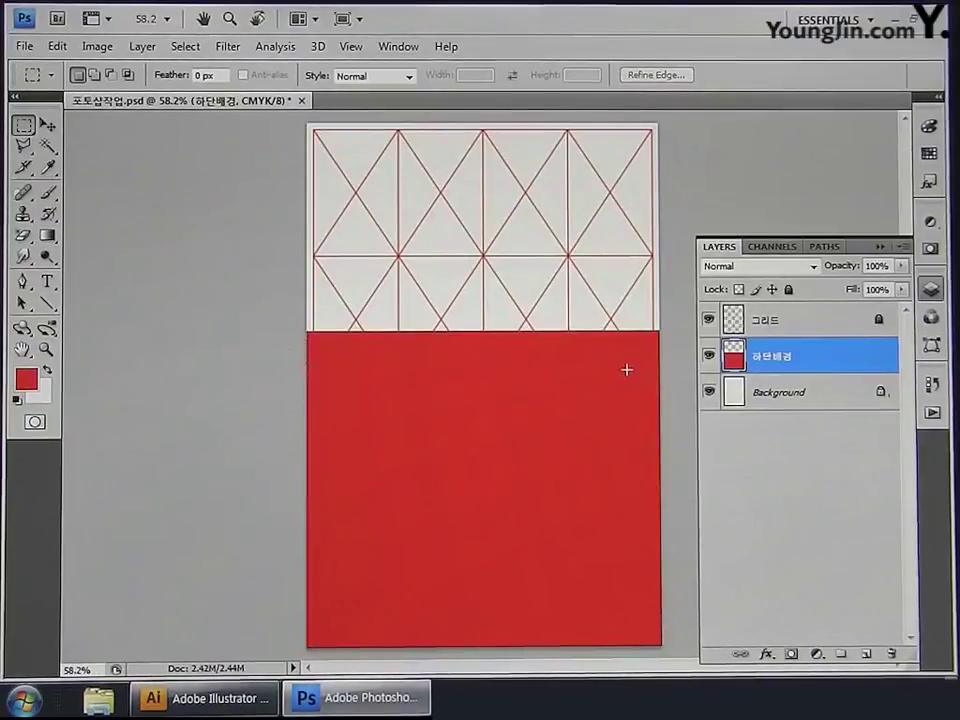
Step: Switch to Illustrator and copy the white pattern group located above the black spiral pattern
{"action": "left_click", "coordinate": [240, 700]}
{"action": "left_click_drag", "start_coordinate": [185, 534], "coordinate": [836, 413]}
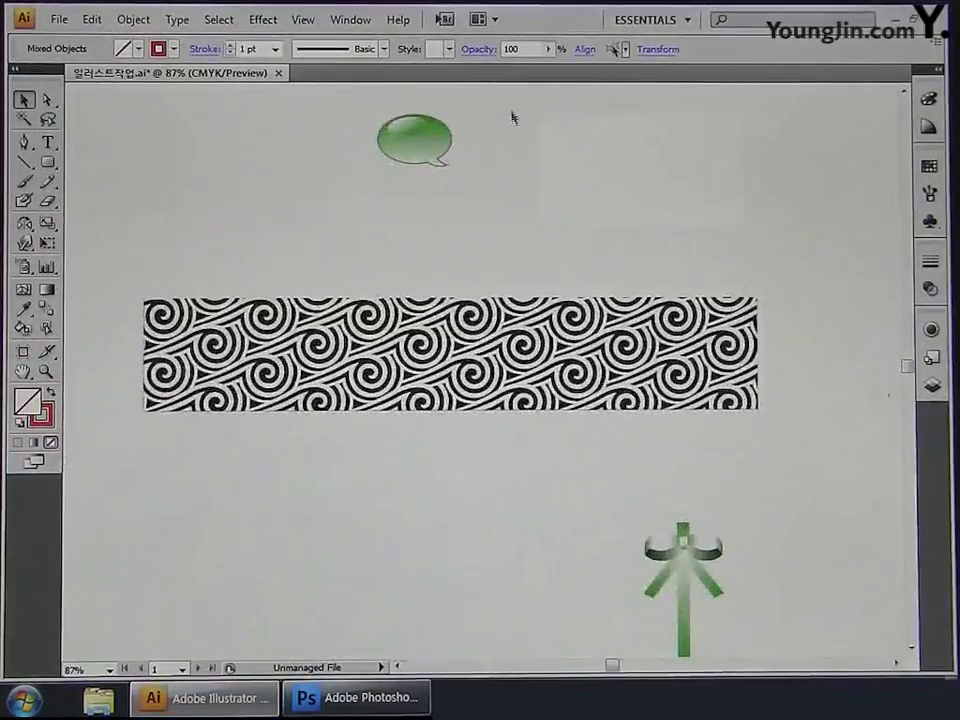
{"action": "left_click_drag", "start_coordinate": [510, 107], "coordinate": [808, 253]}
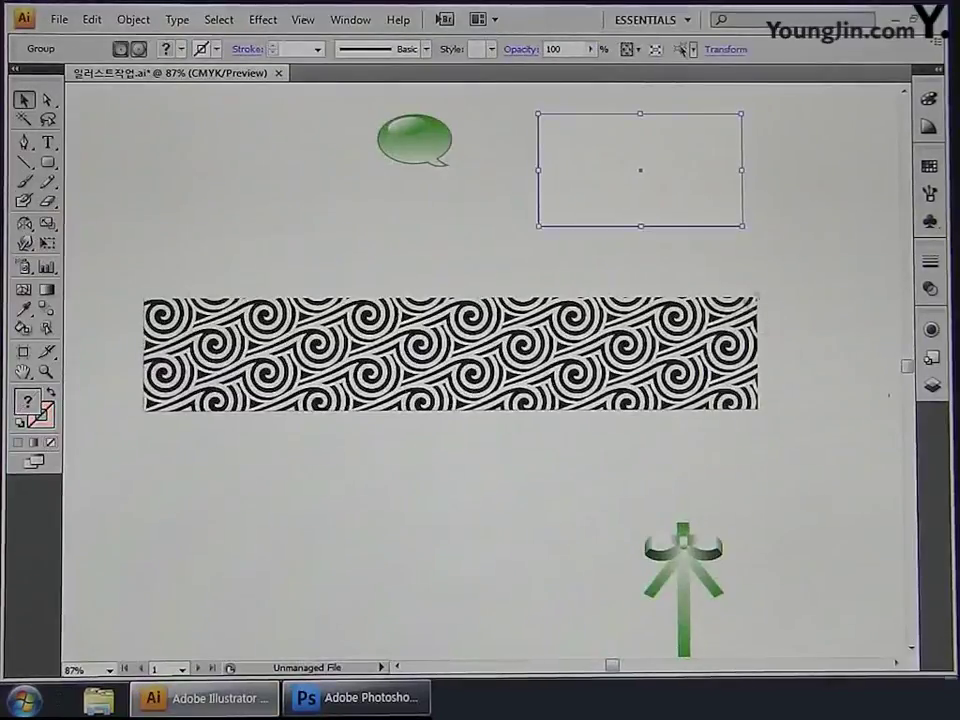
Step: Switch back to Photoshop and paste the copied pattern as a Smart Object above the 하단배경 layer
{"action": "left_click", "coordinate": [408, 700]}
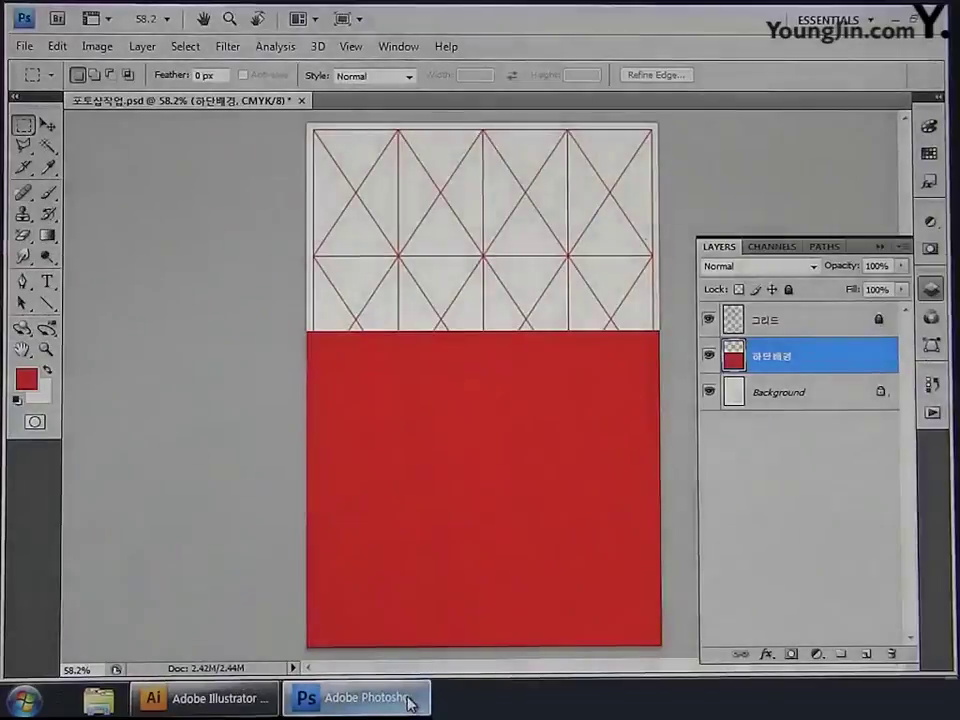
{"action": "key", "text": "ctrl+v"}
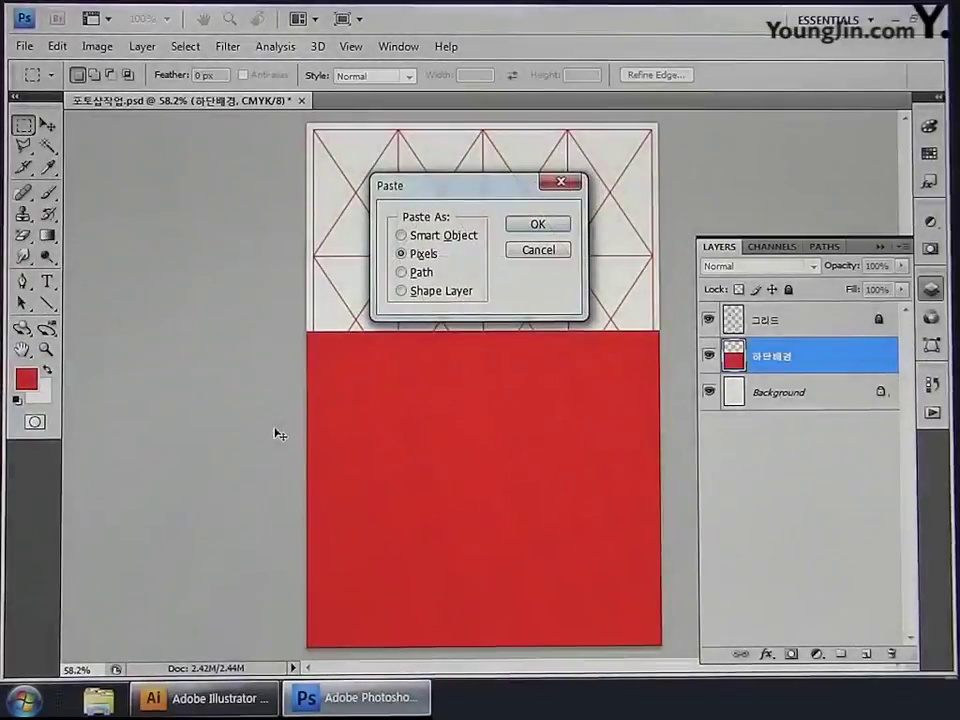
{"action": "left_click", "coordinate": [412, 238]}
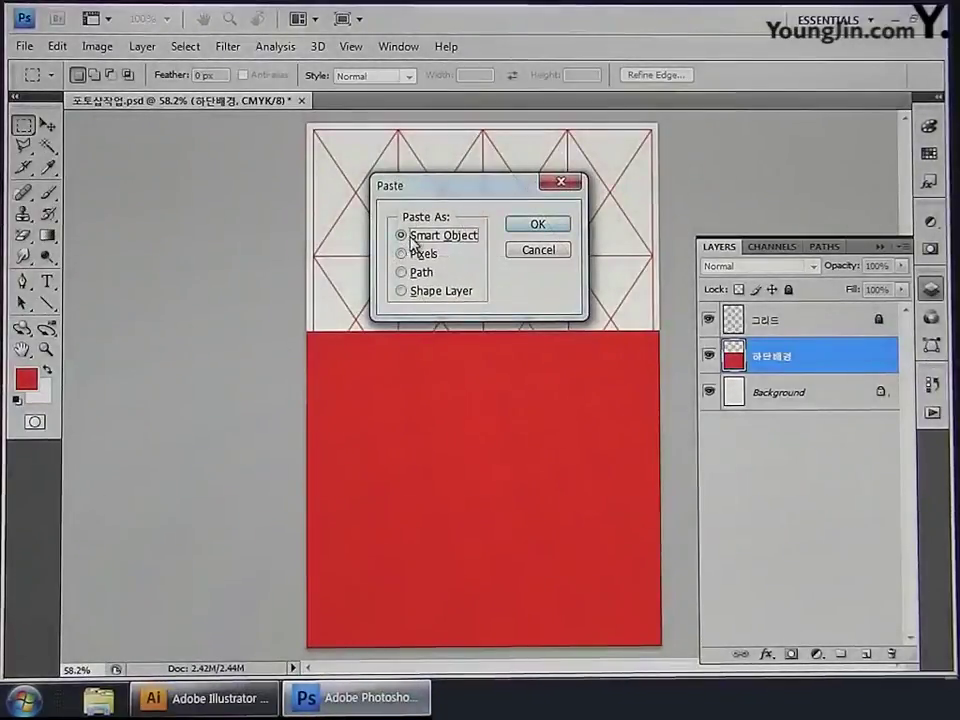
{"action": "left_click", "coordinate": [537, 224]}
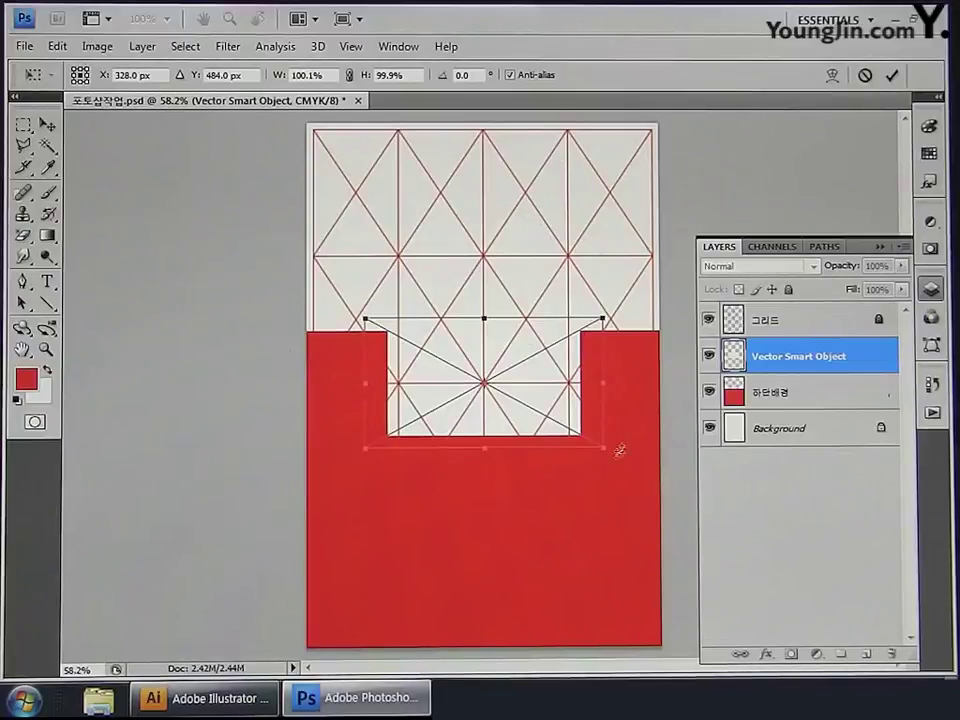
Step: Enlarge the pasted pattern to about 236%, position it over the upper part of the red area, commit, and nudge it slightly right and up
{"action": "left_click_drag", "start_coordinate": [603, 450], "coordinate": [735, 522]}
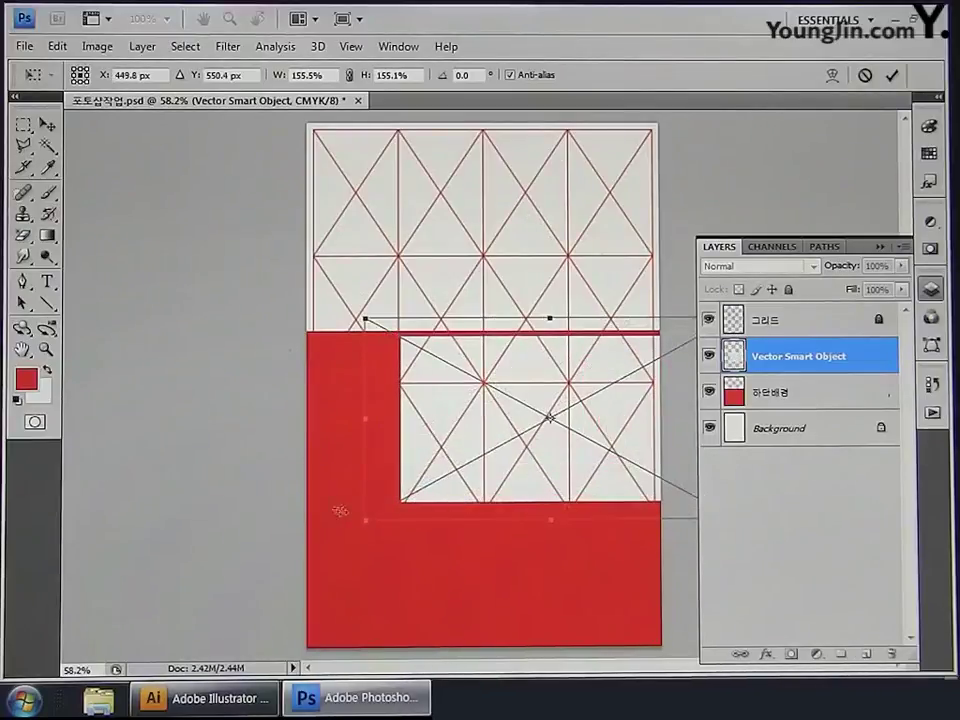
{"action": "left_click_drag", "start_coordinate": [361, 523], "coordinate": [149, 596]}
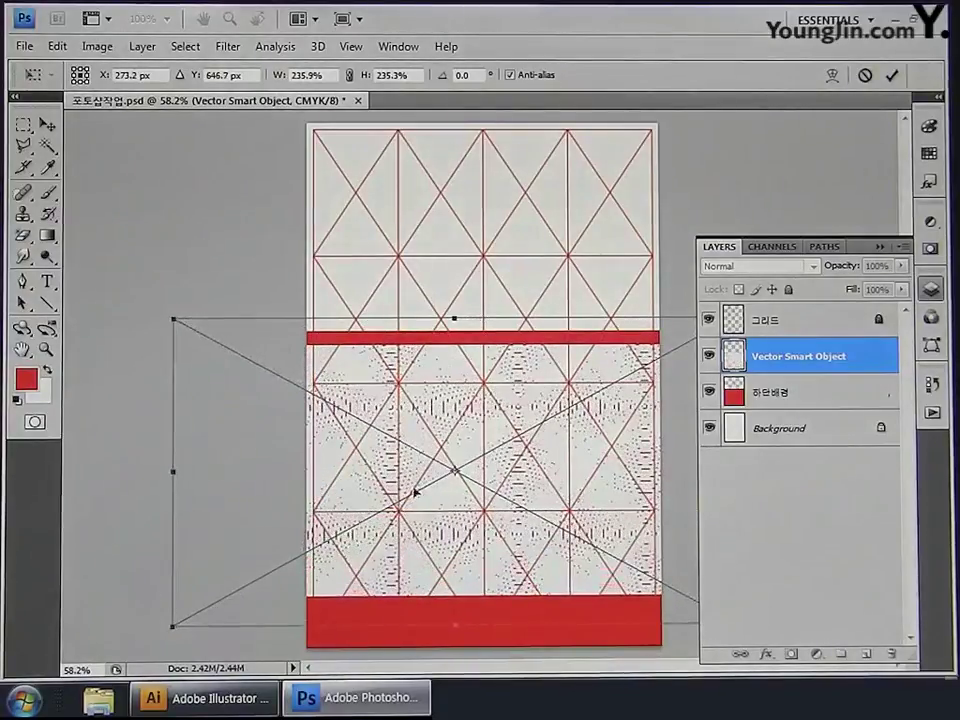
{"action": "left_click_drag", "start_coordinate": [415, 492], "coordinate": [414, 473]}
{"action": "key", "text": "Return"}
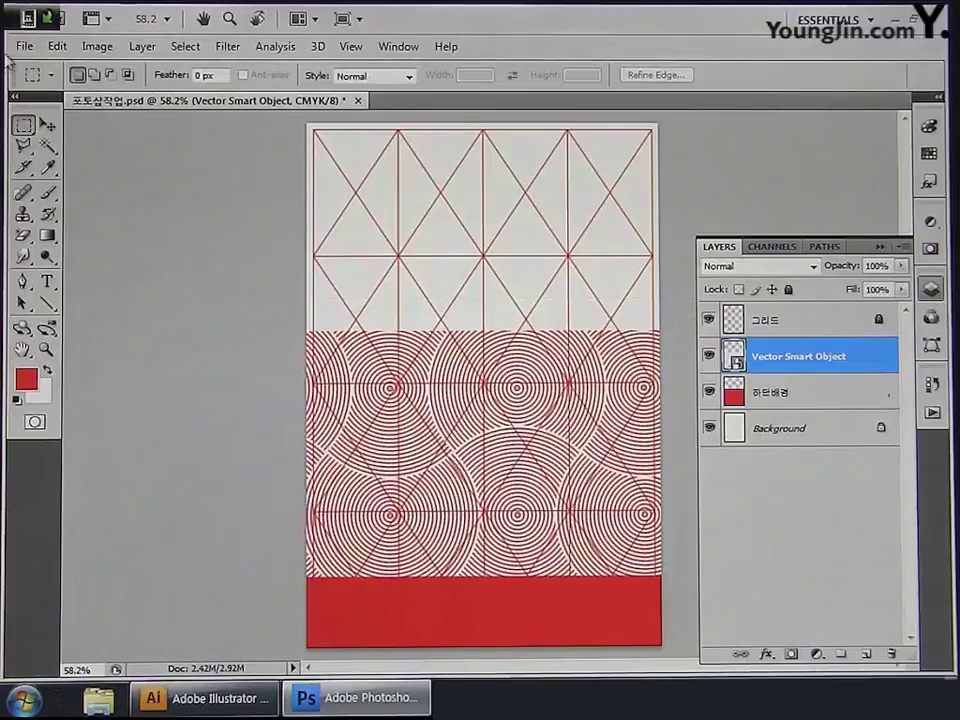
{"action": "left_click", "coordinate": [47, 124]}
{"action": "left_click_drag", "start_coordinate": [178, 287], "coordinate": [198, 279]}
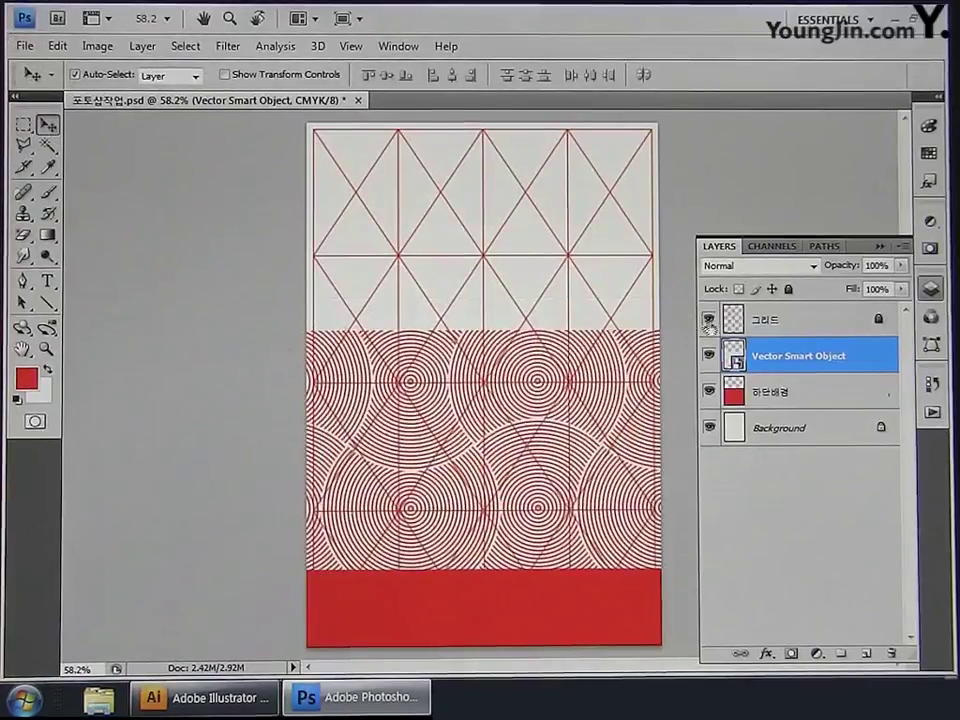
Step: Hide the 그리드 layer and rasterize the Vector Smart Object layer
{"action": "left_click", "coordinate": [709, 320]}
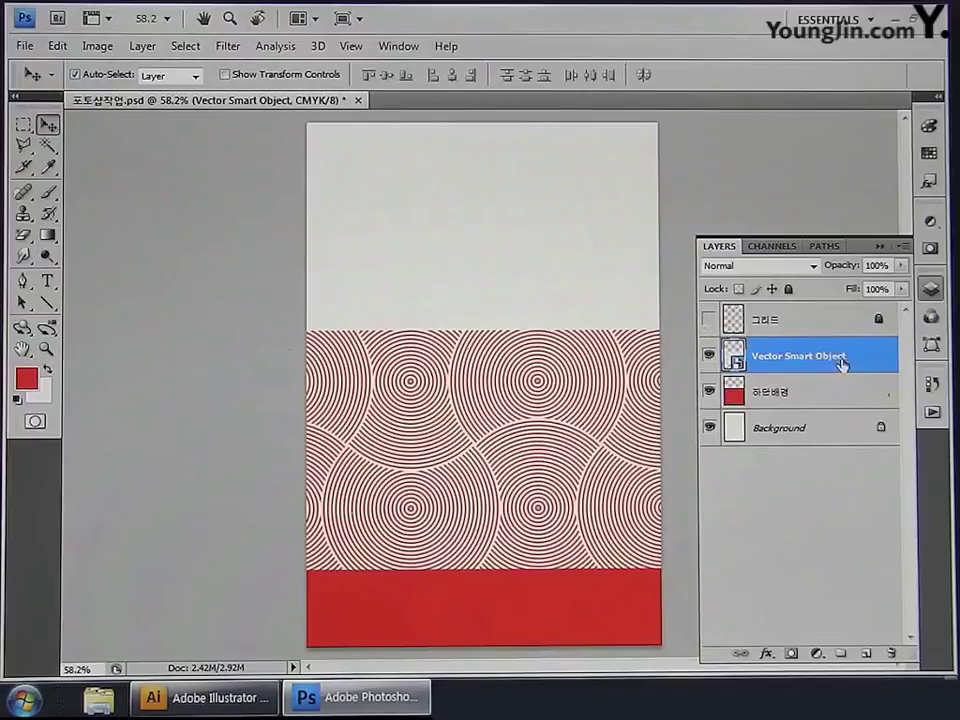
{"action": "right_click", "coordinate": [862, 361]}
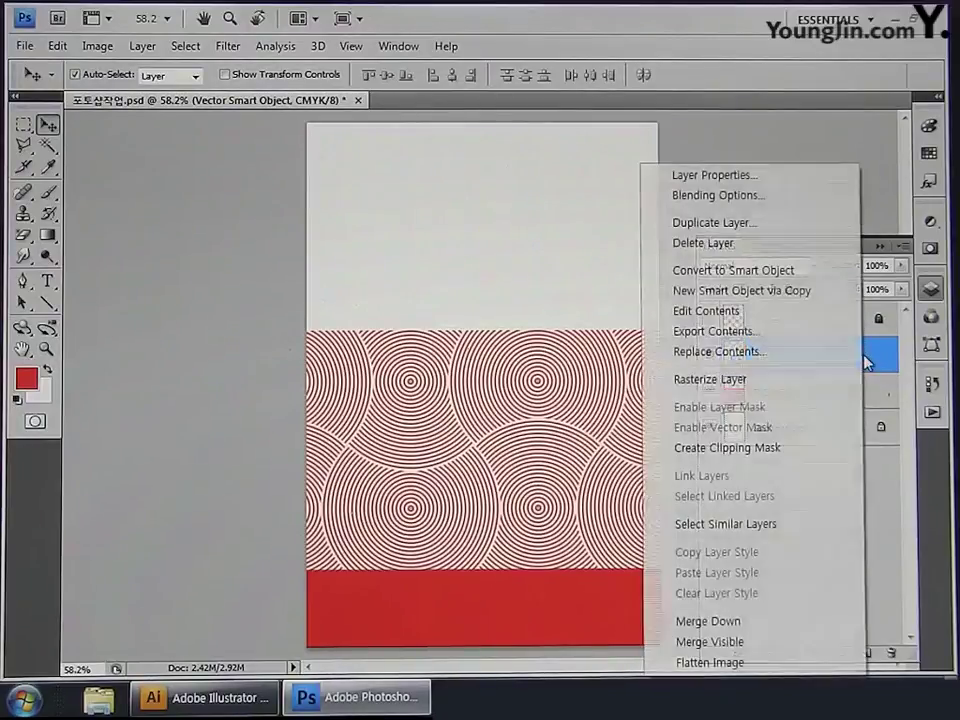
{"action": "left_click", "coordinate": [771, 381]}
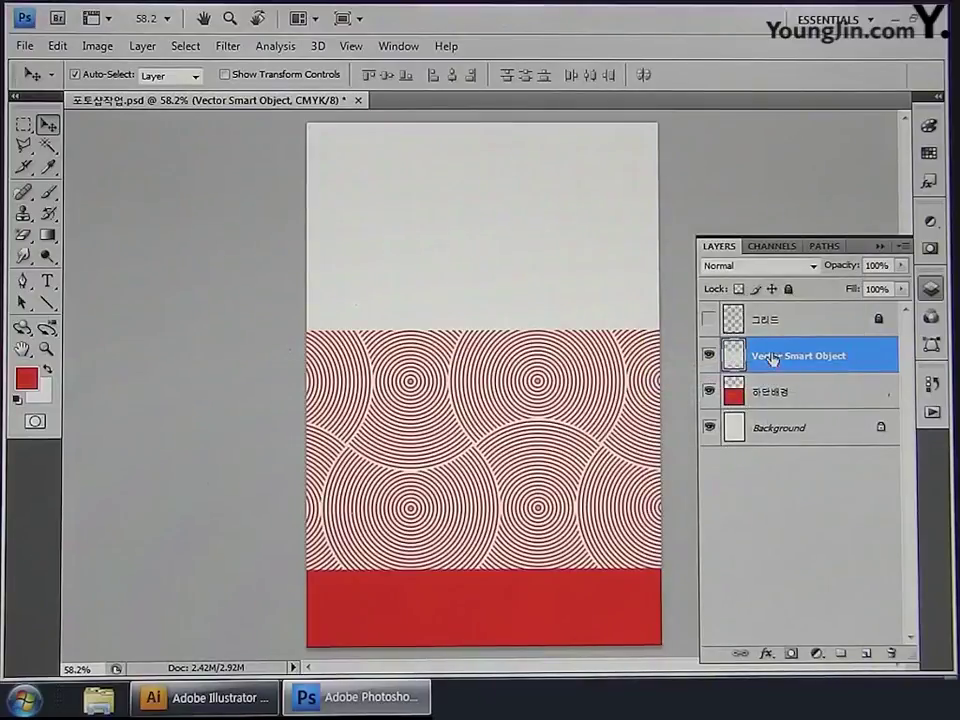
Step: Rename the rasterized pattern layer as 패턴A
{"action": "double_click", "coordinate": [772, 358]}
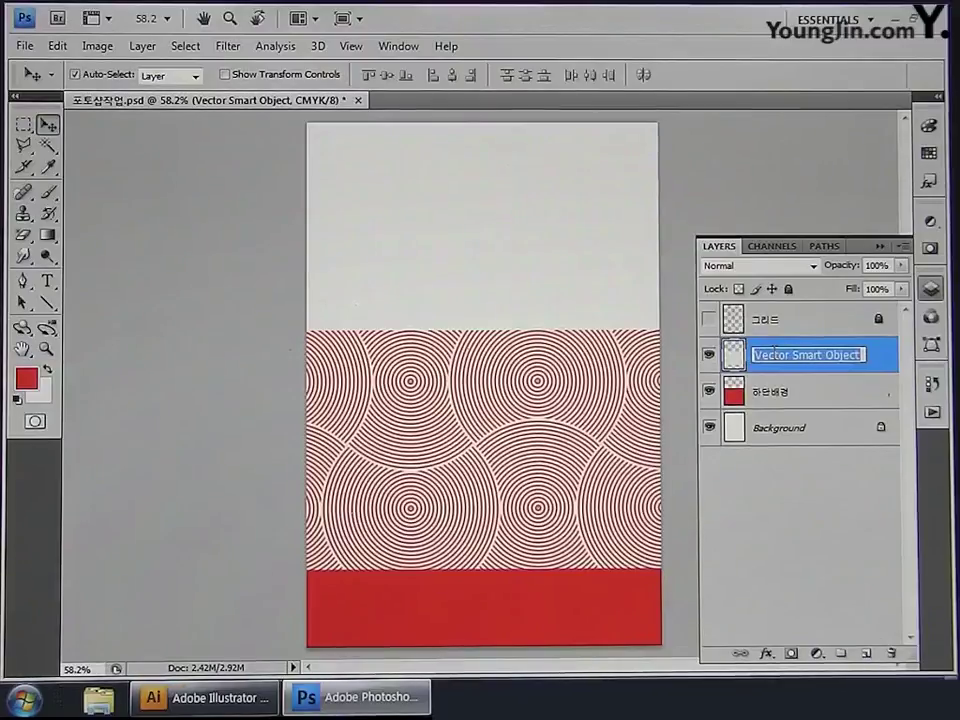
{"action": "type", "text": "패"}
{"action": "type", "text": "턴A"}
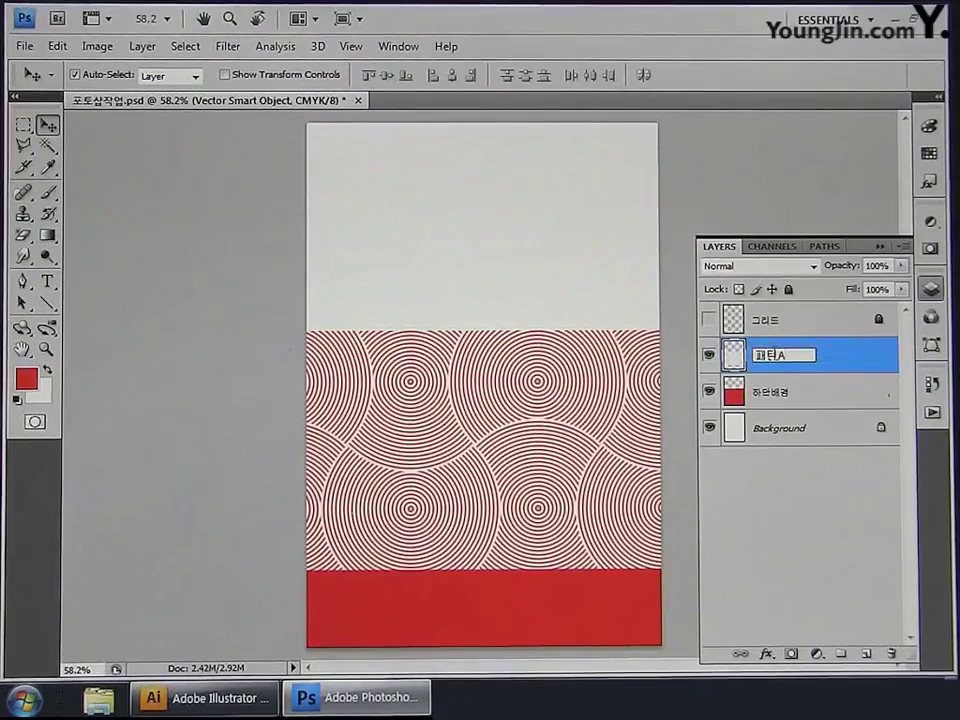
{"action": "key", "text": "Return"}
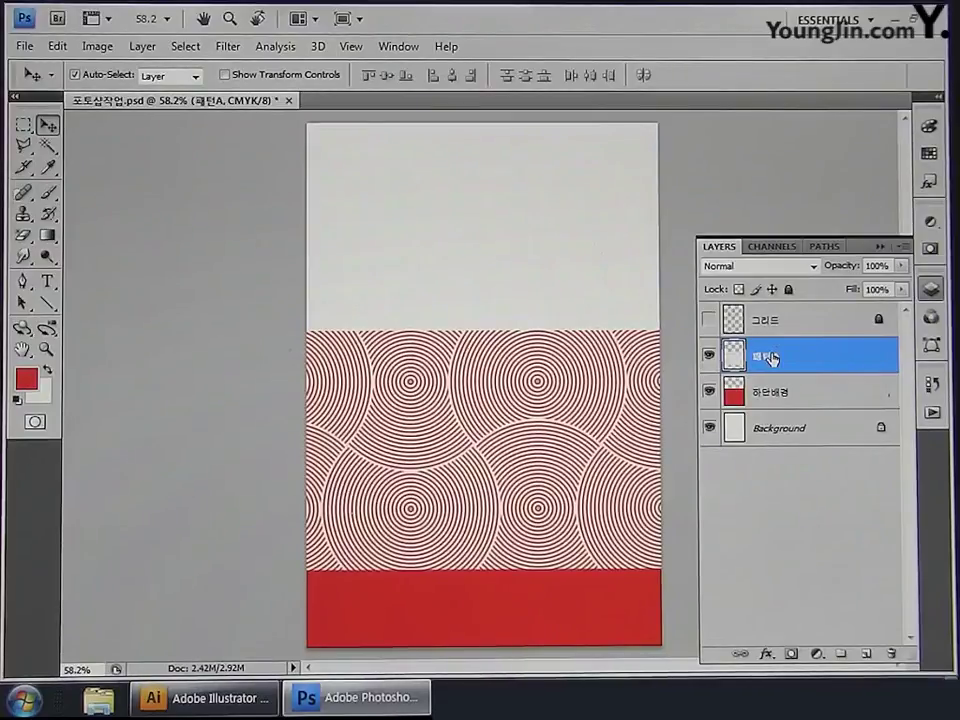
Step: Select everything outside the 하단배경 layer's red area, clear the 패턴A pattern there, and deselect
{"action": "left_click", "coordinate": [737, 396], "text": "ctrl"}
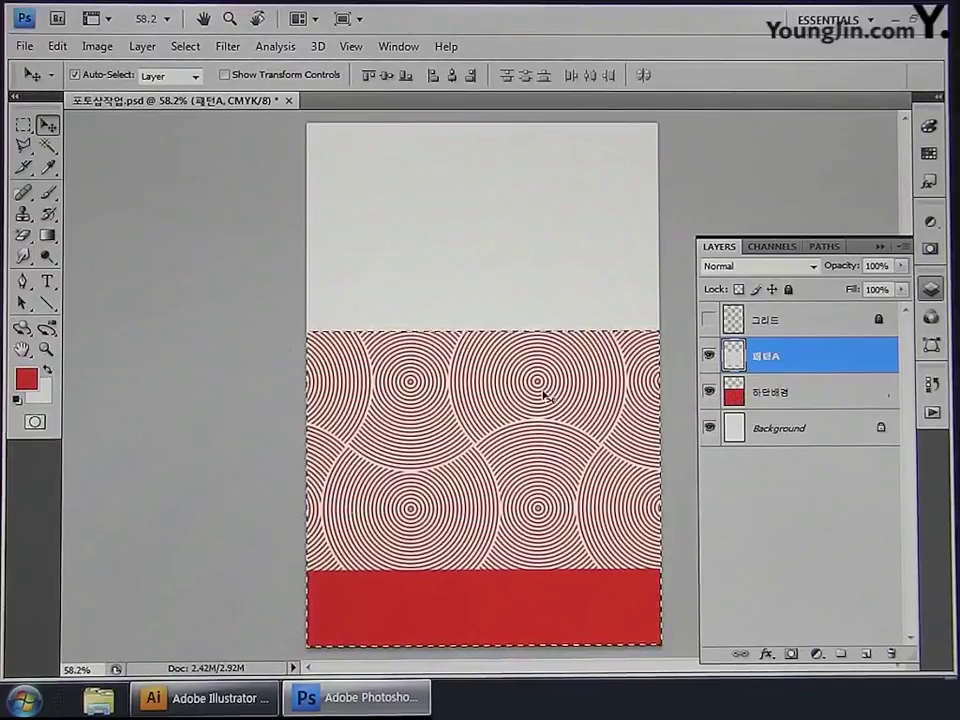
{"action": "key", "text": "ctrl+shift+i"}
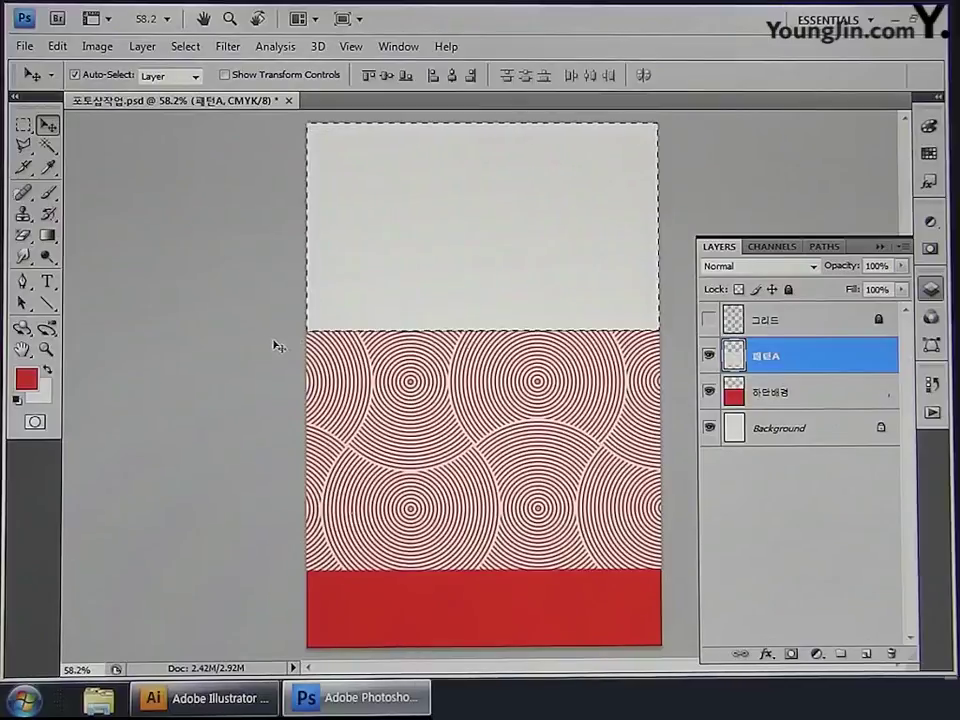
{"action": "key", "text": "ctrl+d"}
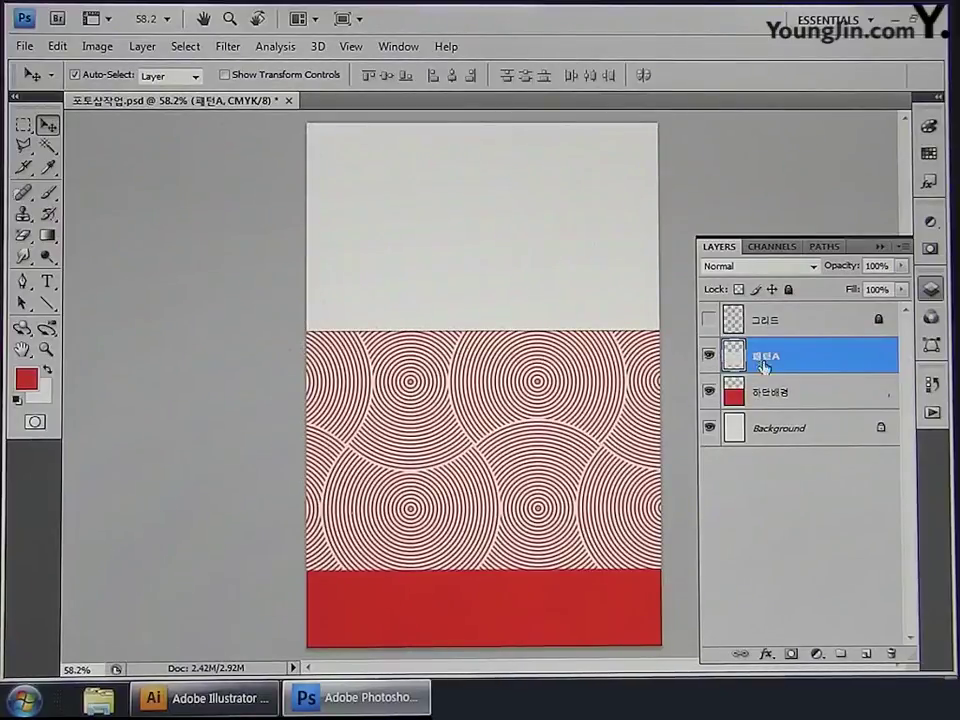
Step: Add a layer mask to 패턴A and draw a short downward white-to-black linear gradient on it across the middle of the pattern
{"action": "left_click", "coordinate": [791, 655]}
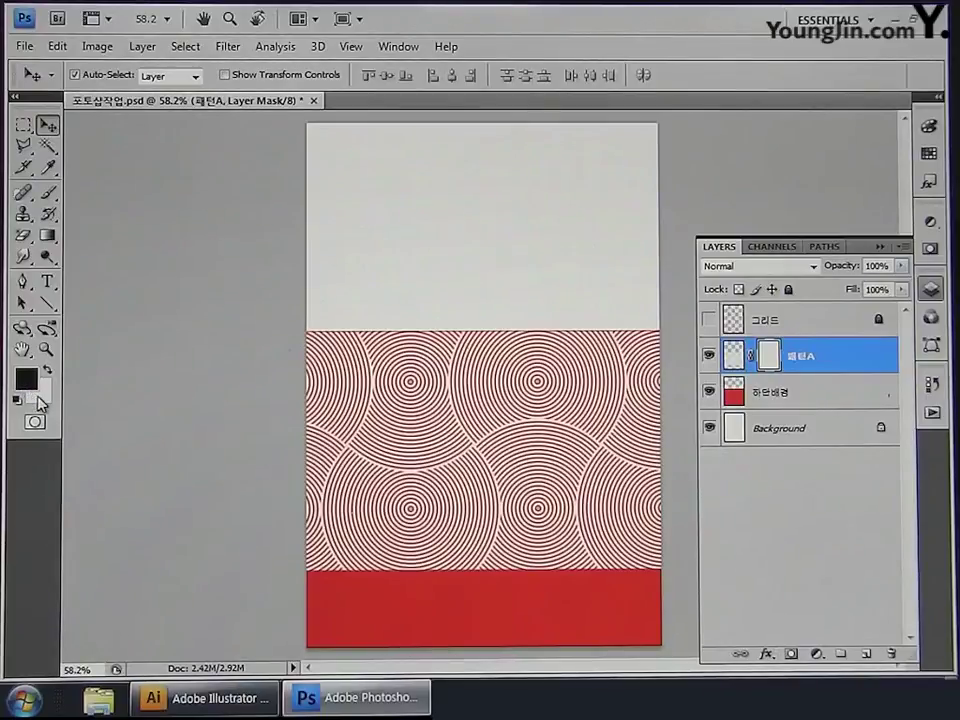
{"action": "key", "text": "x"}
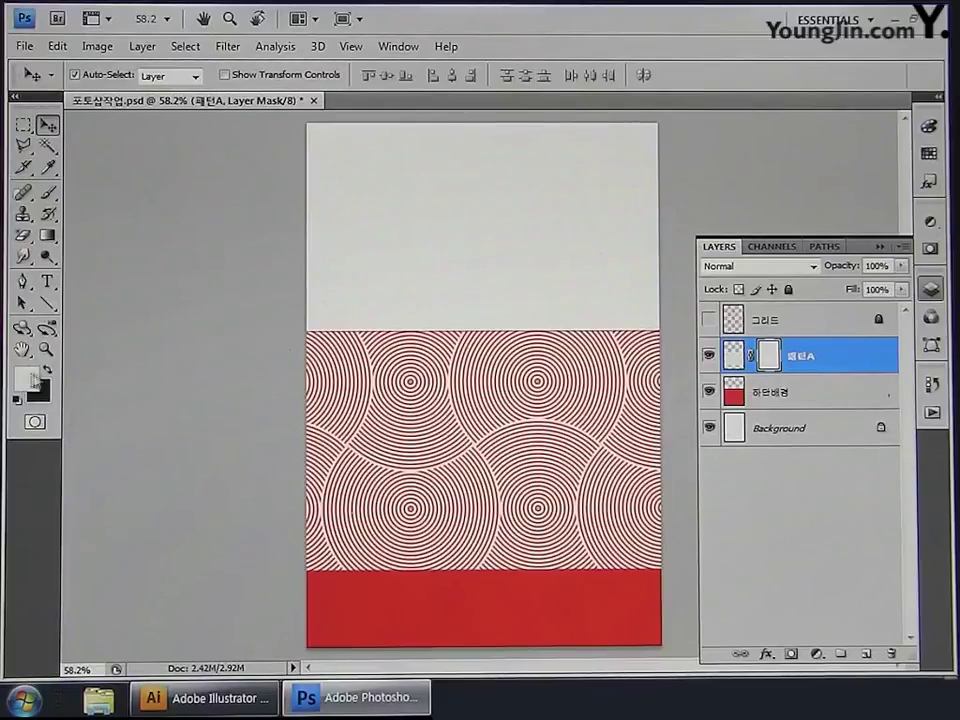
{"action": "left_click", "coordinate": [50, 237]}
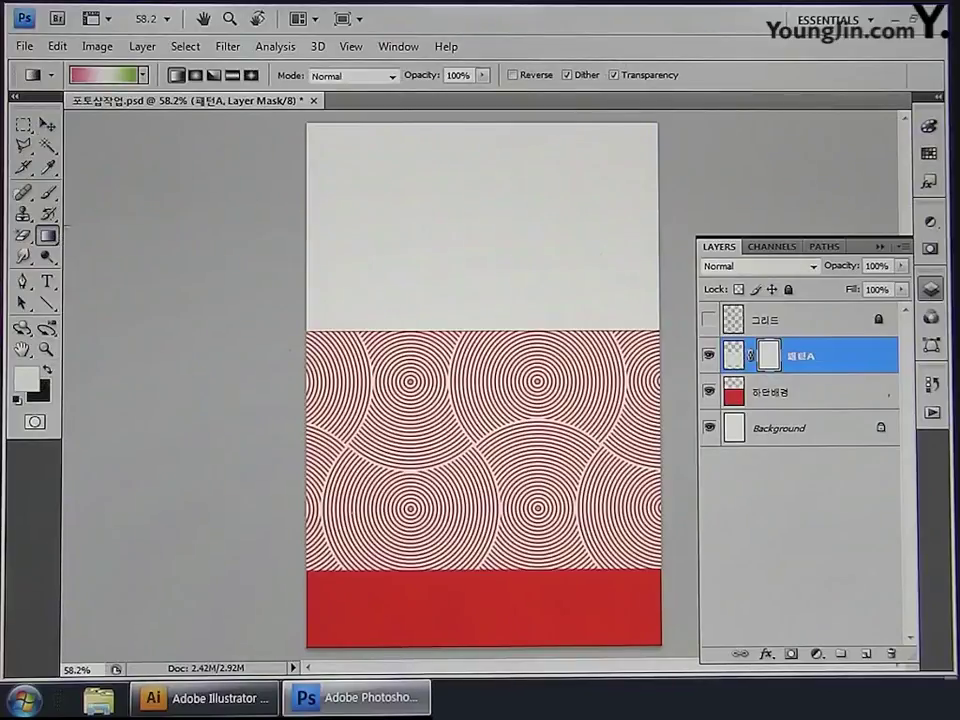
{"action": "left_click", "coordinate": [145, 76]}
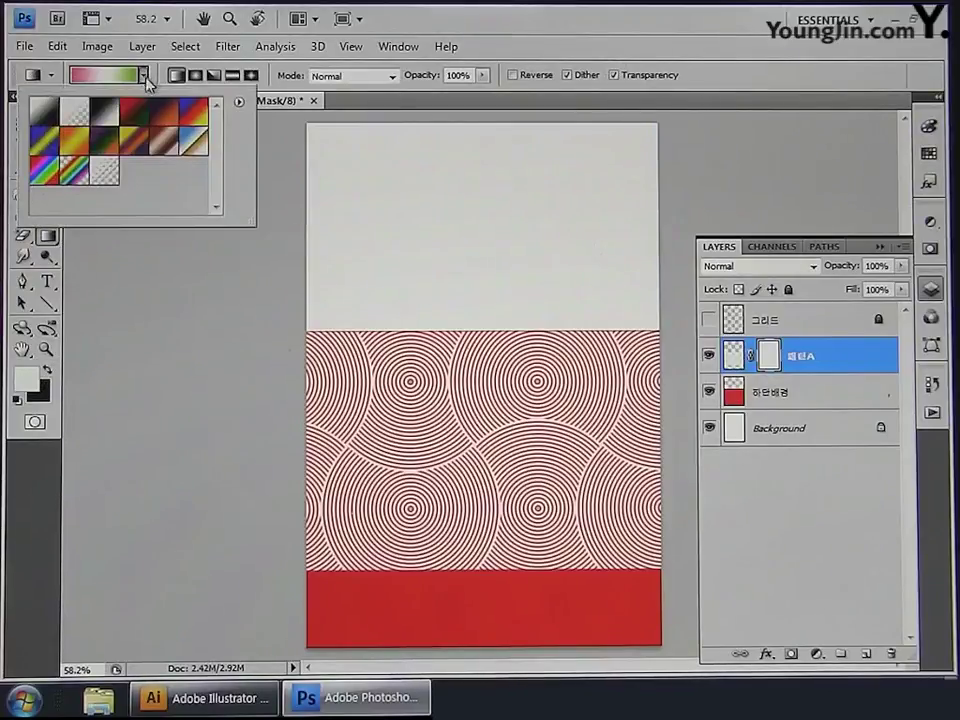
{"action": "left_click", "coordinate": [46, 125]}
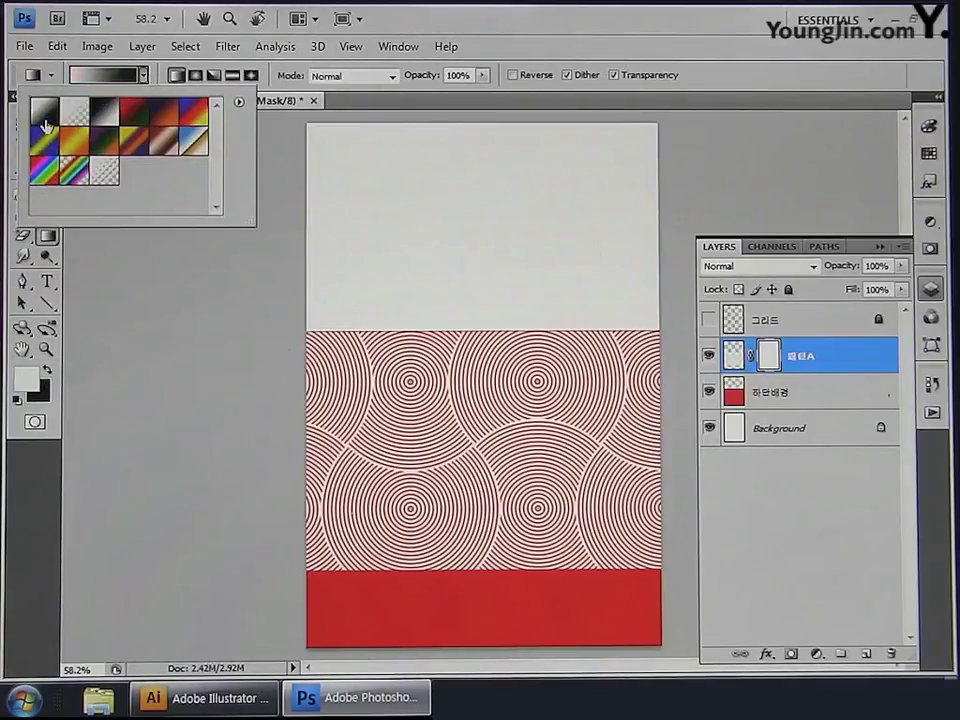
{"action": "left_click", "coordinate": [355, 327]}
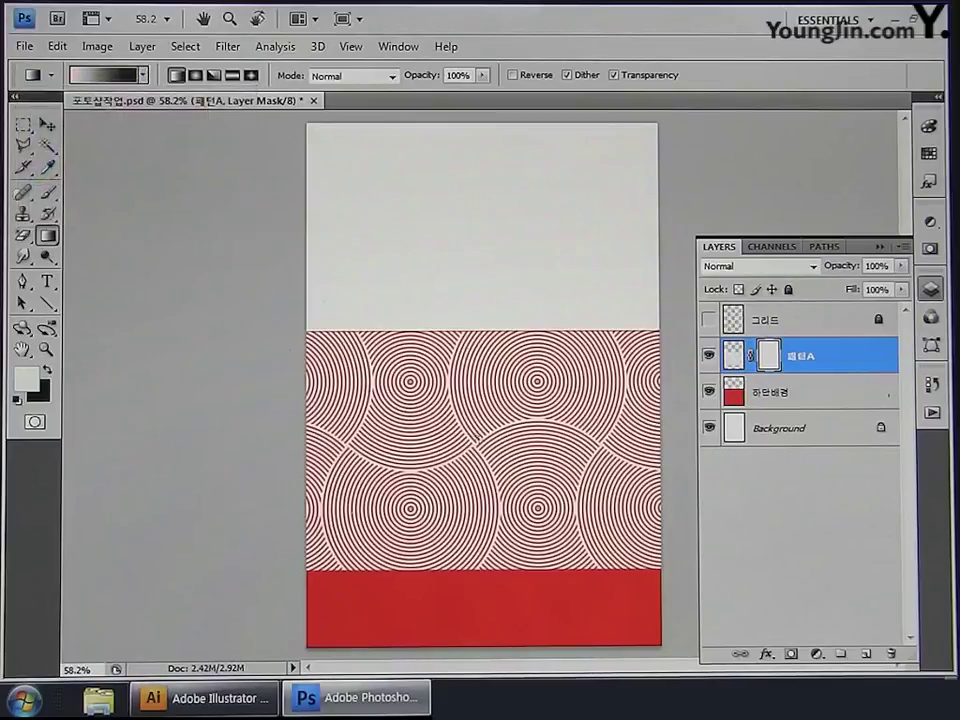
{"action": "left_click_drag", "start_coordinate": [478, 440], "coordinate": [480, 477]}
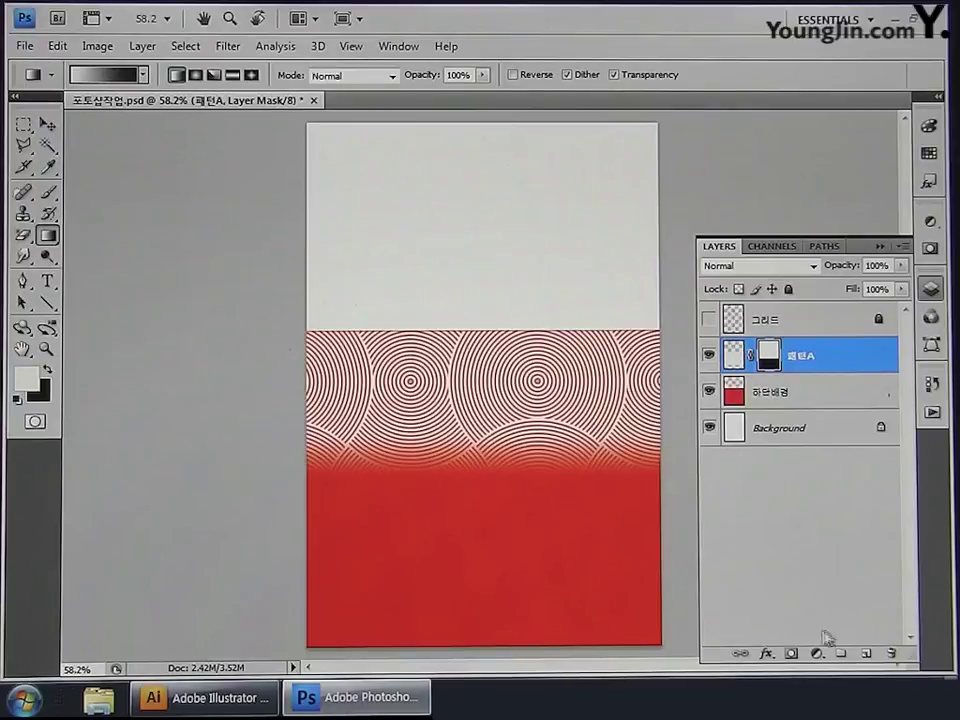
Step: Create a new layer above 패턴A and name it 배경라인
{"action": "left_click", "coordinate": [867, 655]}
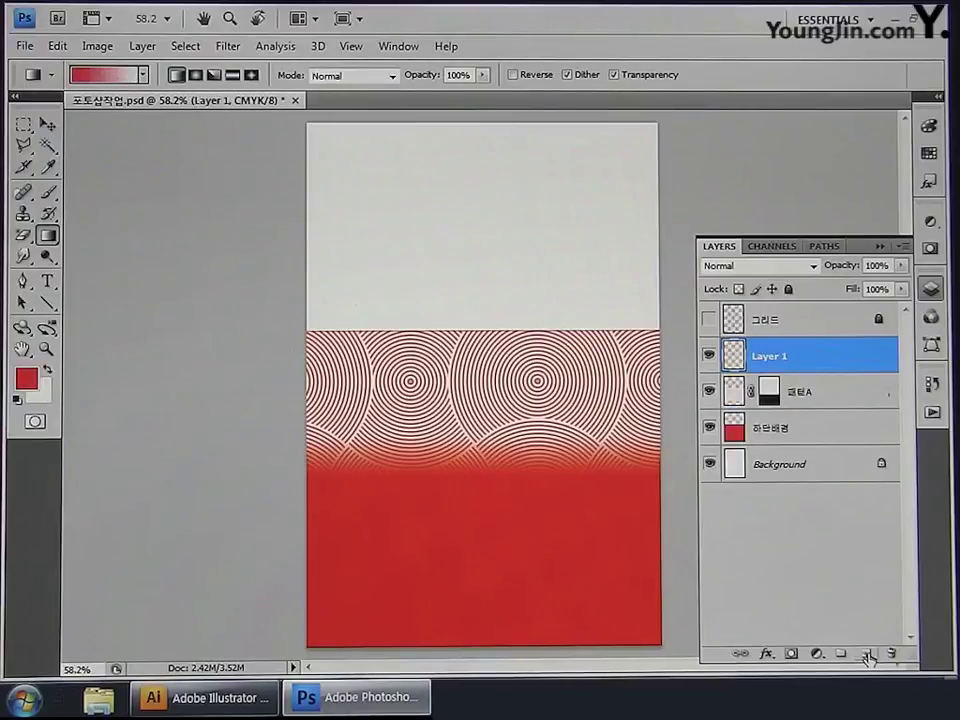
{"action": "double_click", "coordinate": [770, 357]}
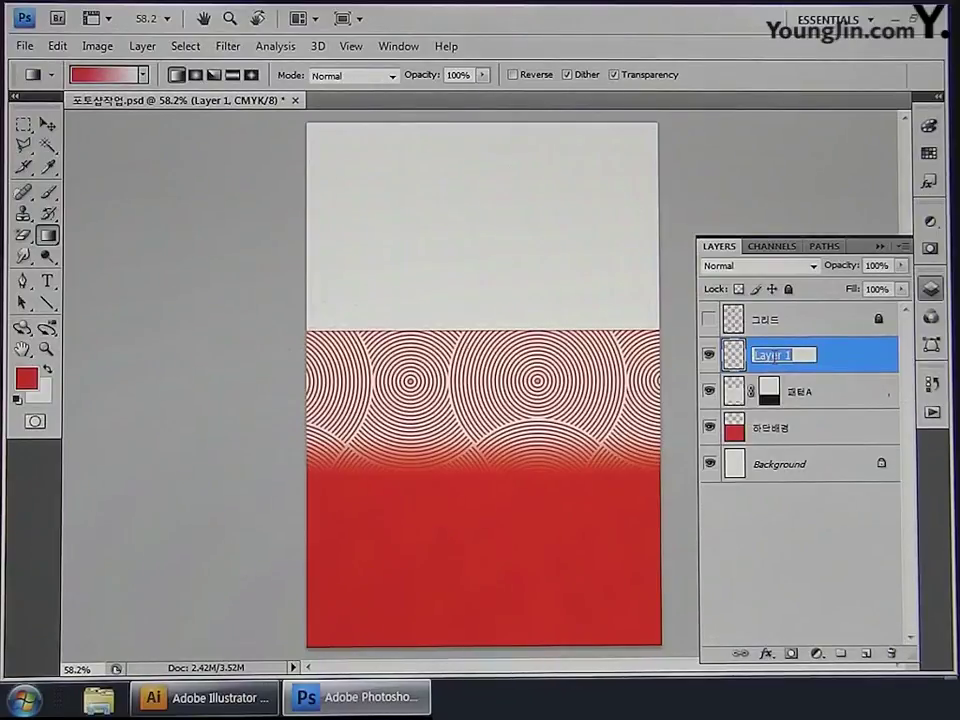
{"action": "type", "text": "배경라인"}
{"action": "key", "text": "Return"}
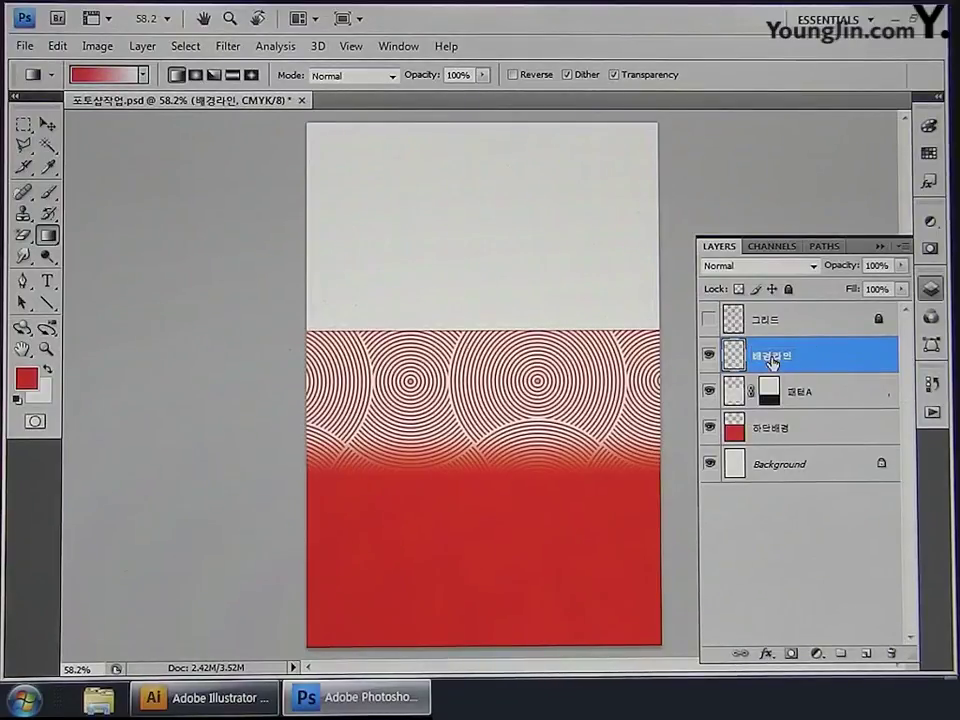
Step: Set the foreground color to C 50, M 100, Y 100, K 30
{"action": "left_click", "coordinate": [26, 378]}
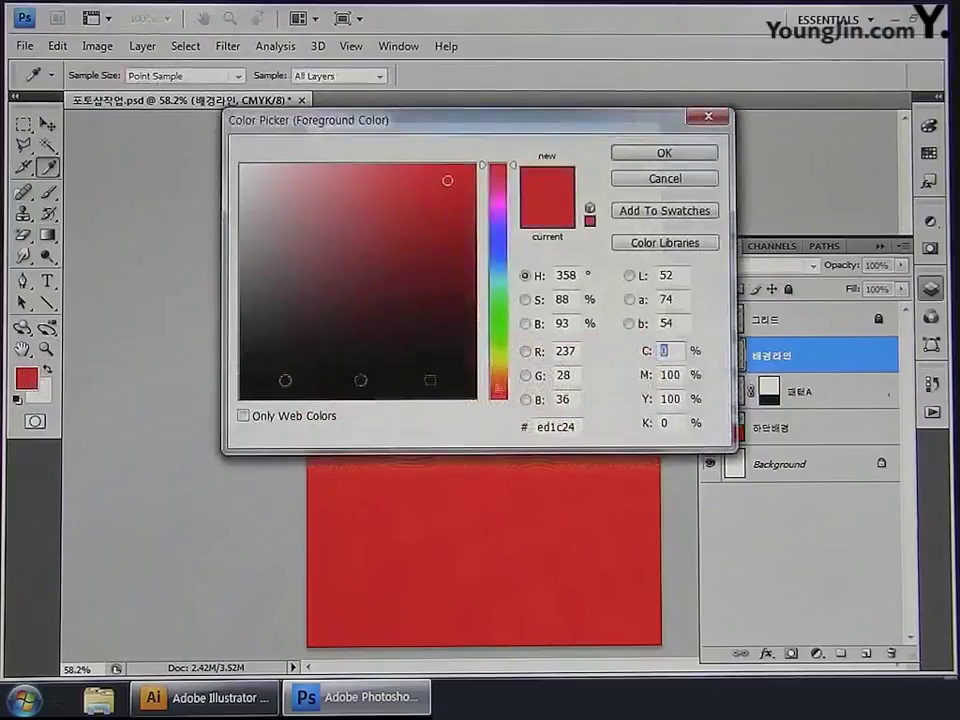
{"action": "type", "text": "50"}
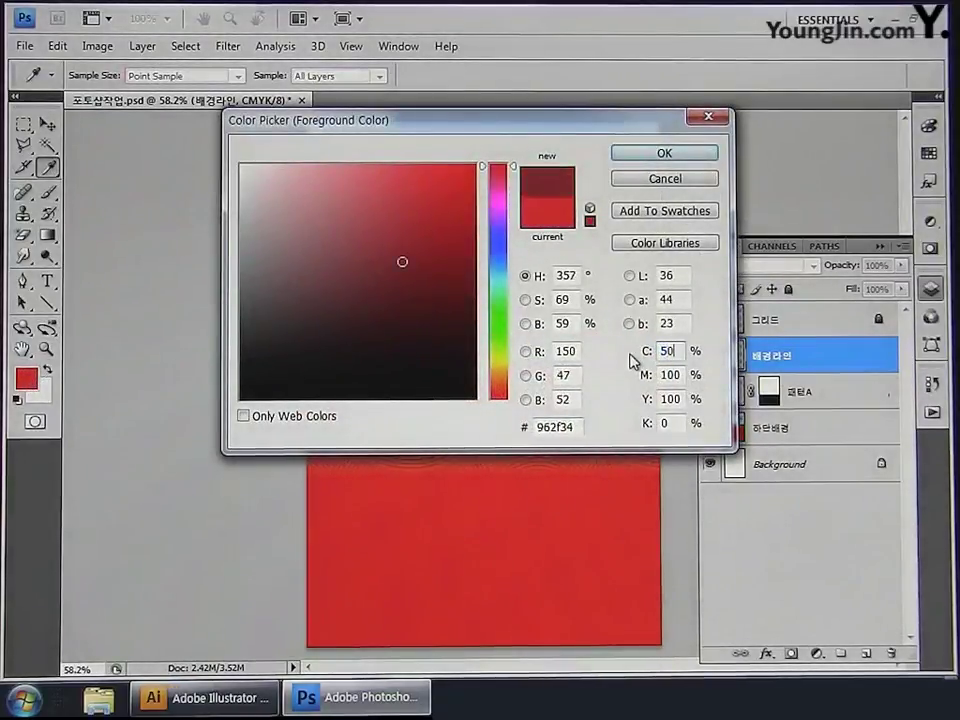
{"action": "key", "text": "Tab"}
{"action": "type", "text": "100"}
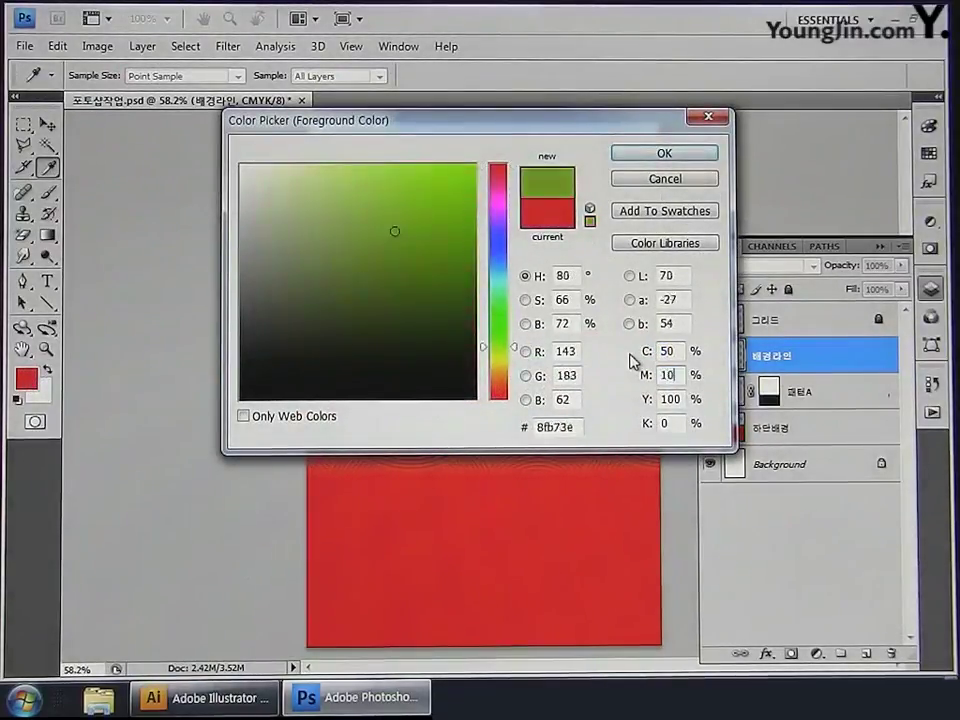
{"action": "key", "text": "Tab"}
{"action": "type", "text": "100"}
{"action": "key", "text": "Tab"}
{"action": "type", "text": "3"}
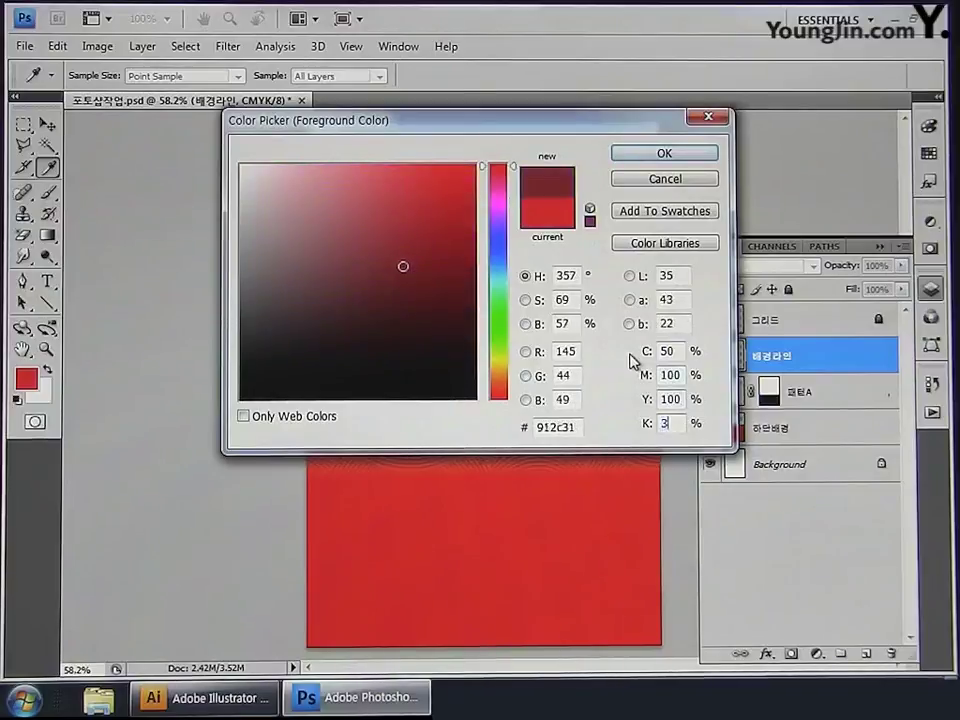
{"action": "type", "text": "0"}
{"action": "key", "text": "Return"}
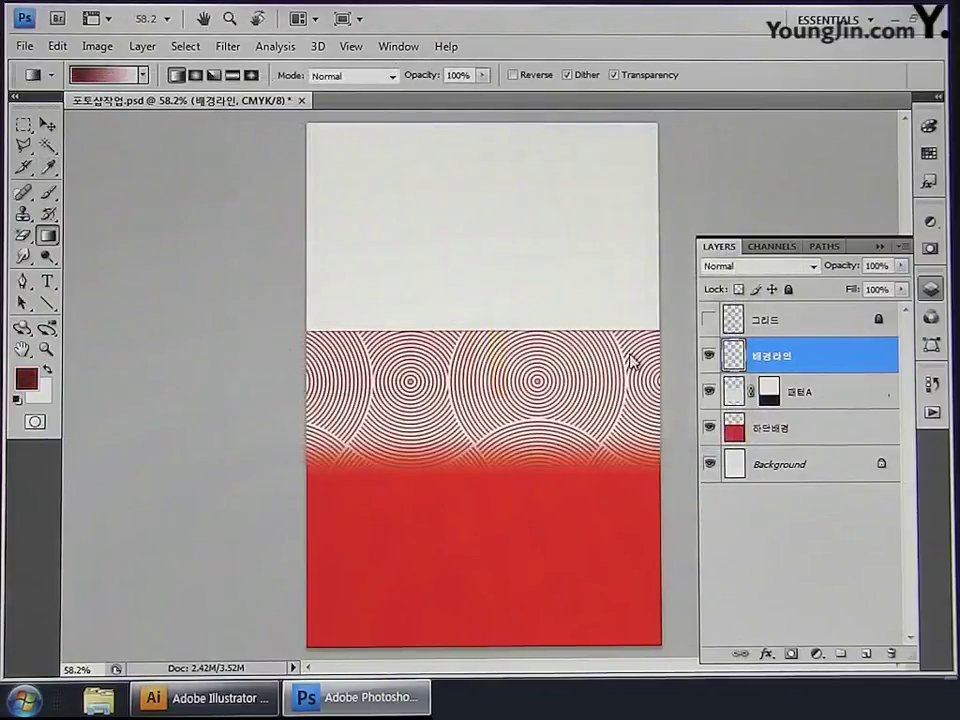
Step: Check the background color's CMYK values and accept it as white, C 0, M 0, Y 0, K 0
{"action": "left_click", "coordinate": [40, 391]}
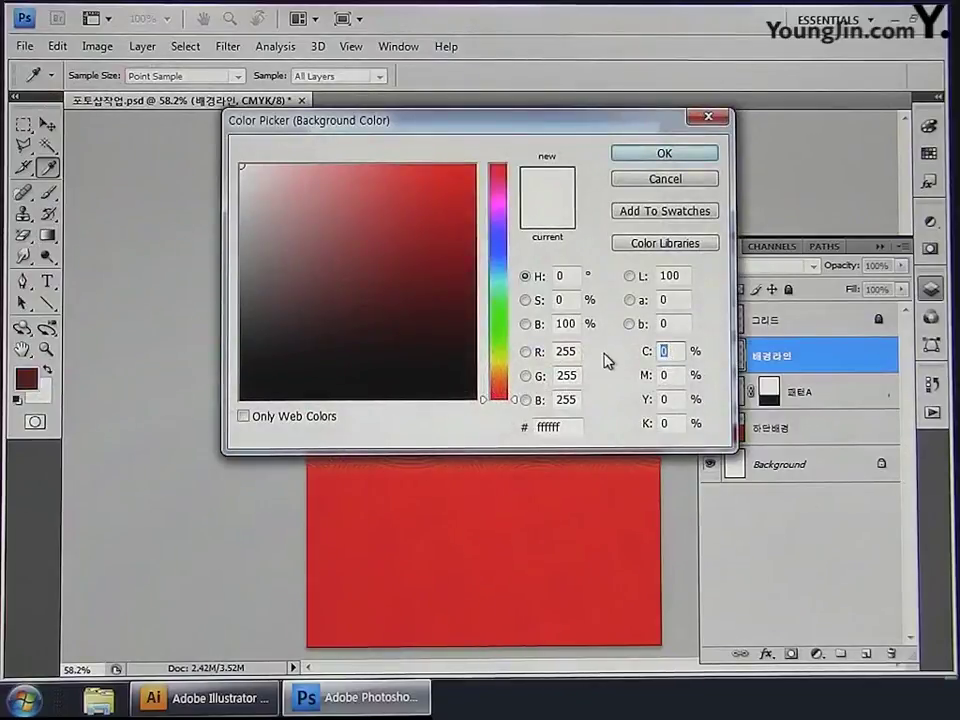
{"action": "left_click", "coordinate": [664, 375]}
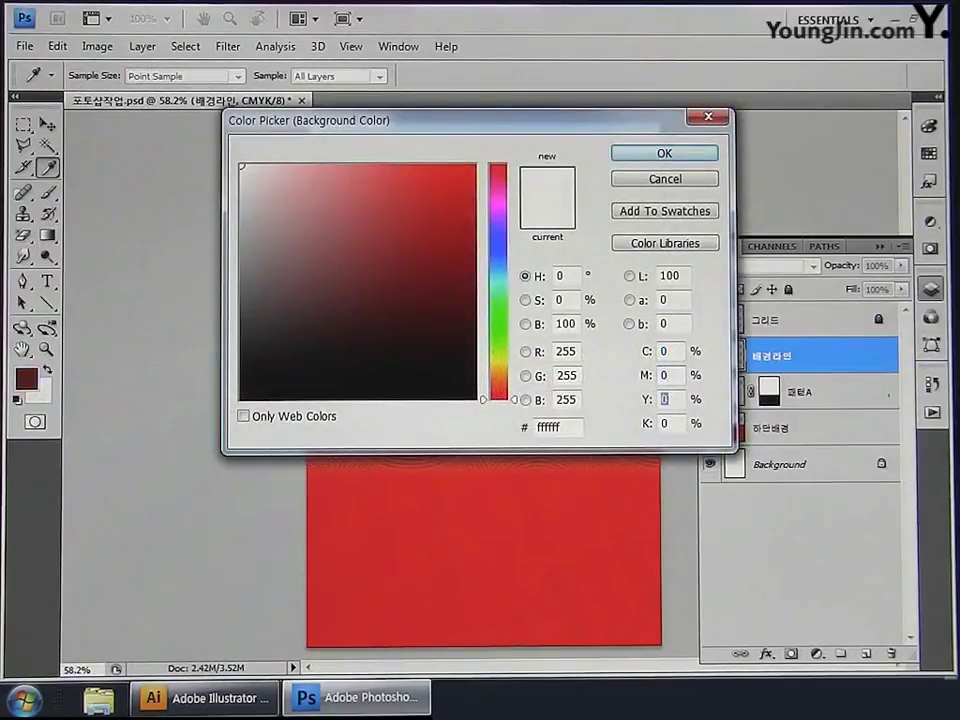
{"action": "key", "text": "Tab"}
{"action": "key", "text": "Tab"}
{"action": "left_click", "coordinate": [668, 155]}
Step: Draw a short foreground-to-transparent linear gradient on 배경라인, running downward from the top edge of the red area
{"action": "key", "text": "g"}
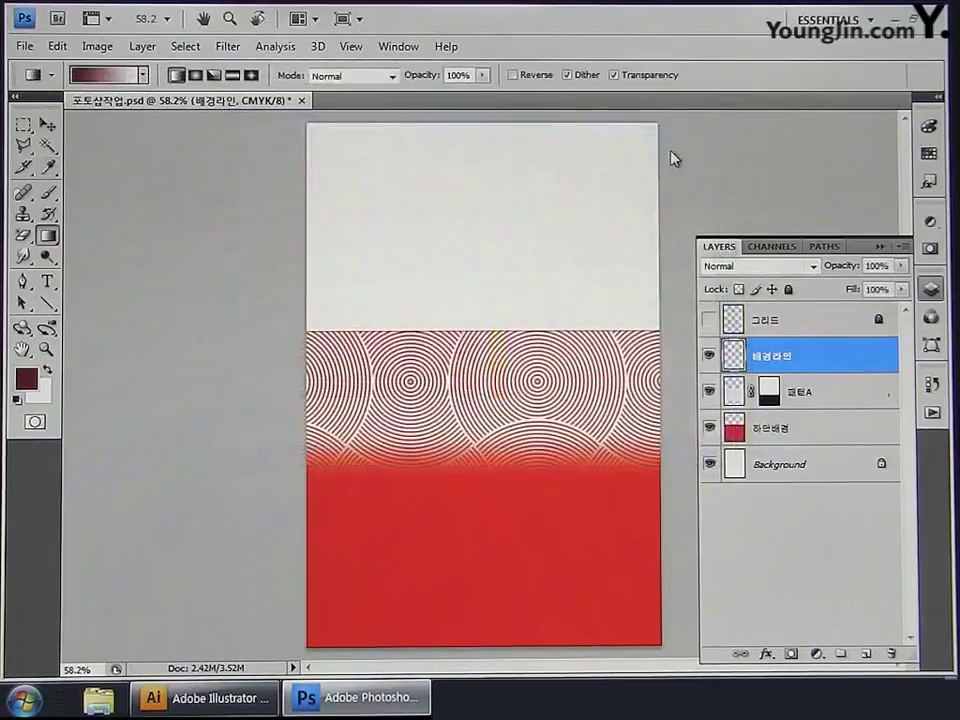
{"action": "left_click", "coordinate": [143, 75]}
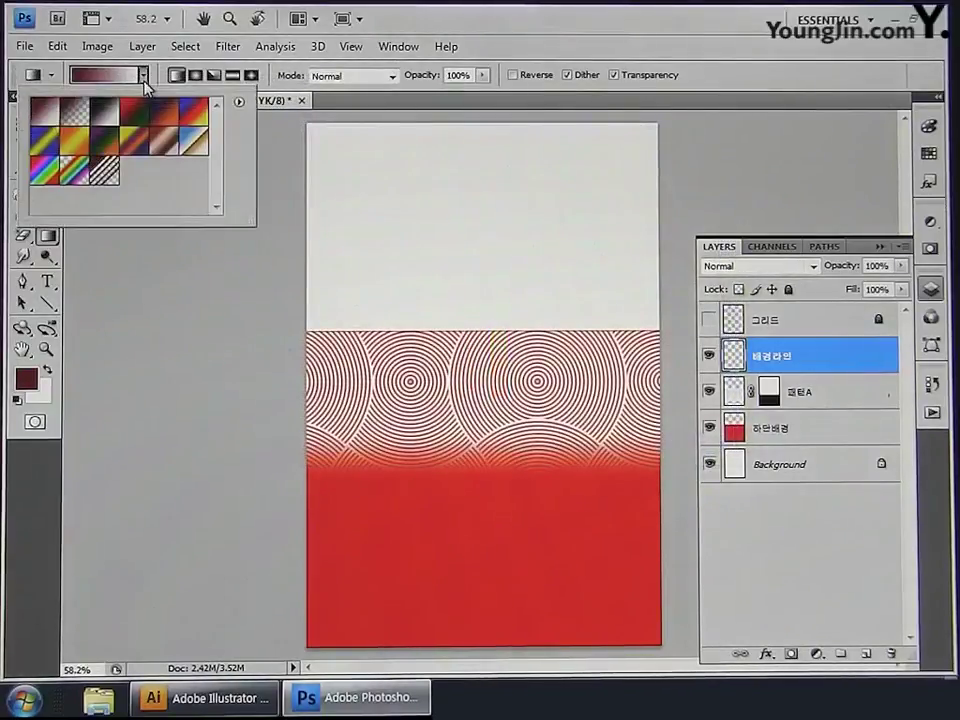
{"action": "left_click", "coordinate": [76, 113]}
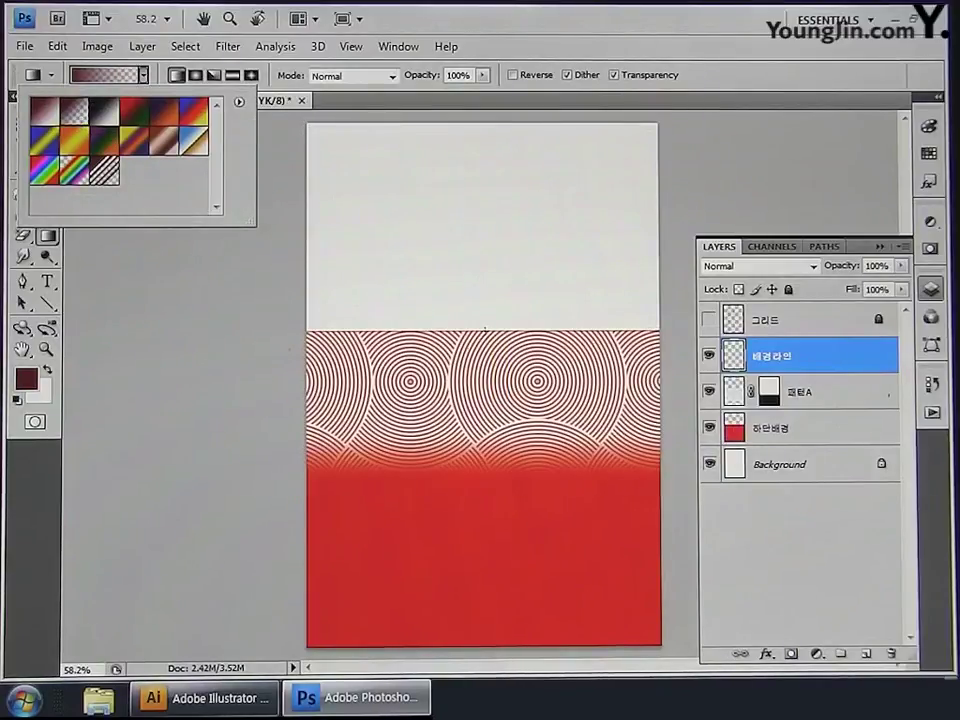
{"action": "left_click", "coordinate": [485, 328]}
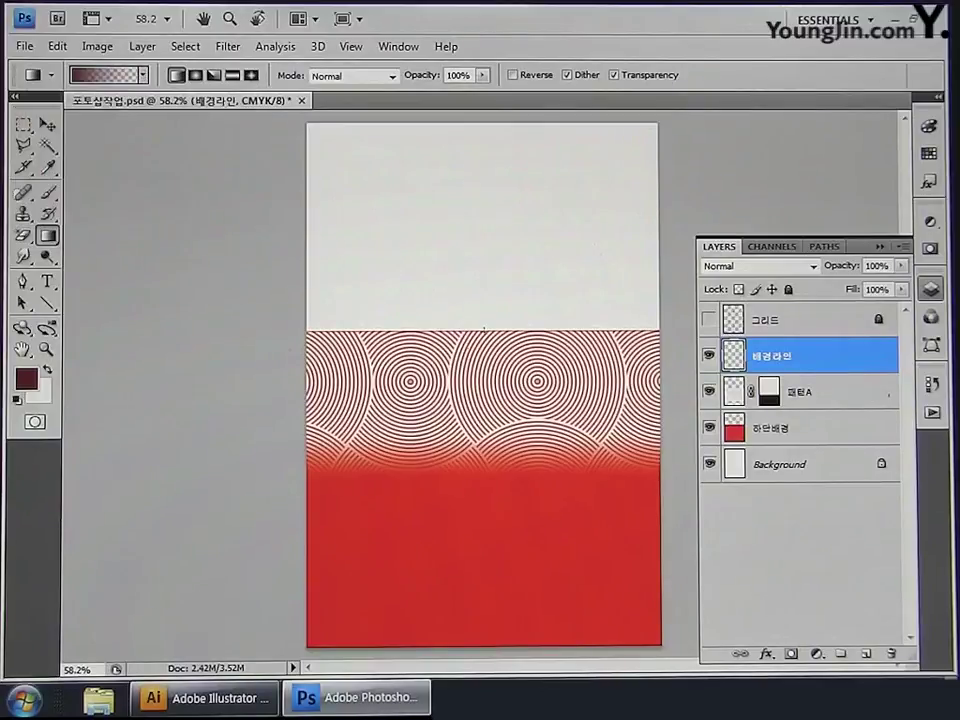
{"action": "left_click_drag", "start_coordinate": [485, 330], "coordinate": [485, 346]}
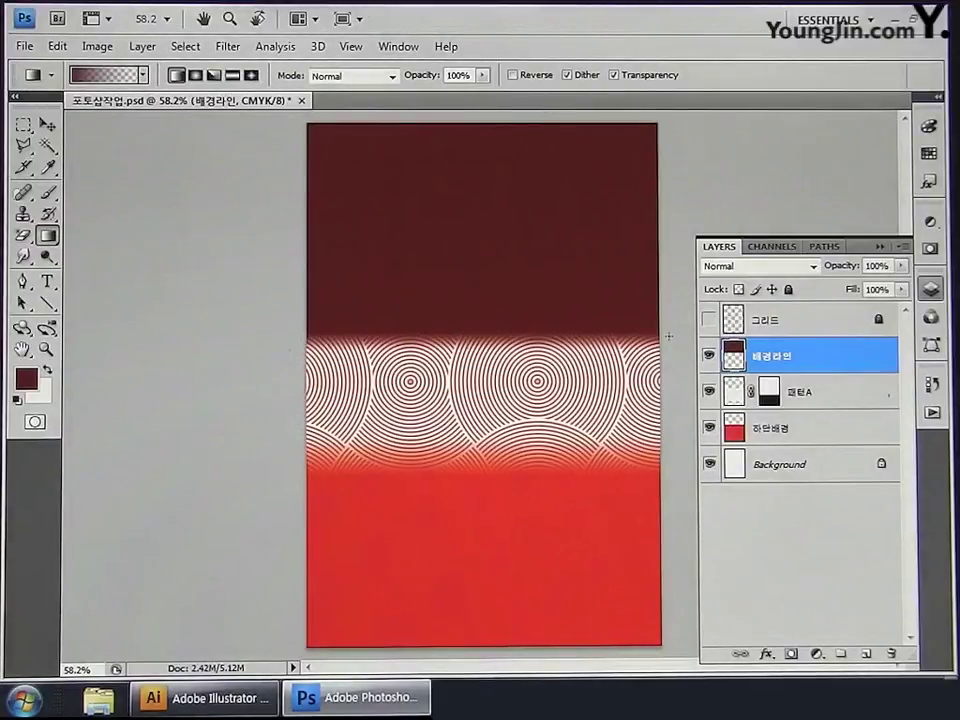
Step: Select everything outside the 하단배경 layer's red area, clear the 배경라인 gradient there, and deselect
{"action": "left_click", "coordinate": [735, 436], "text": "ctrl"}
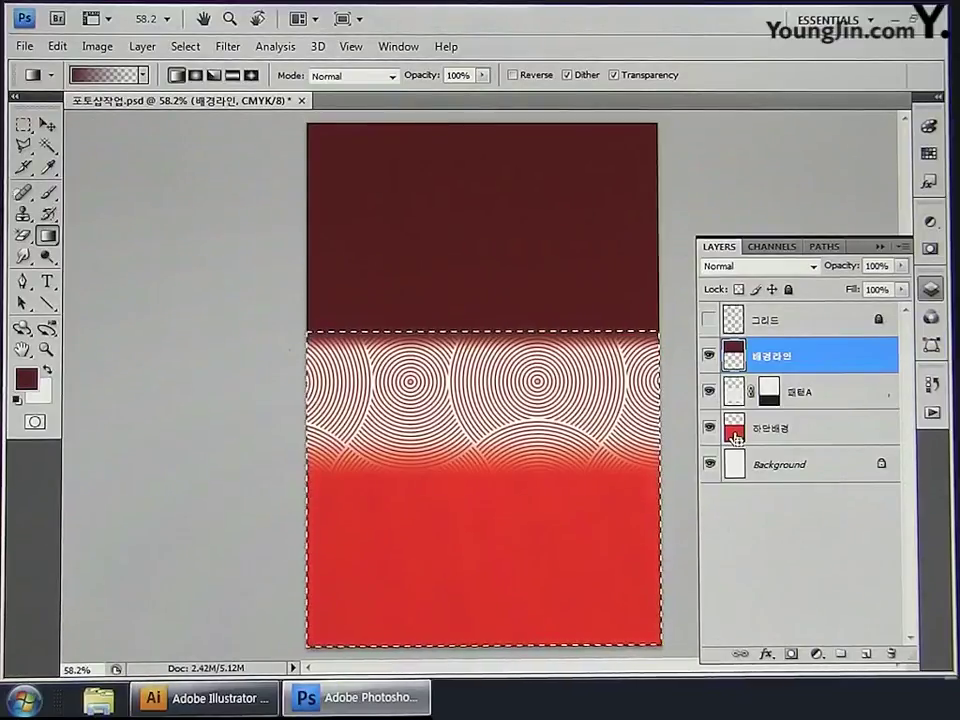
{"action": "key", "text": "ctrl+shift+i"}
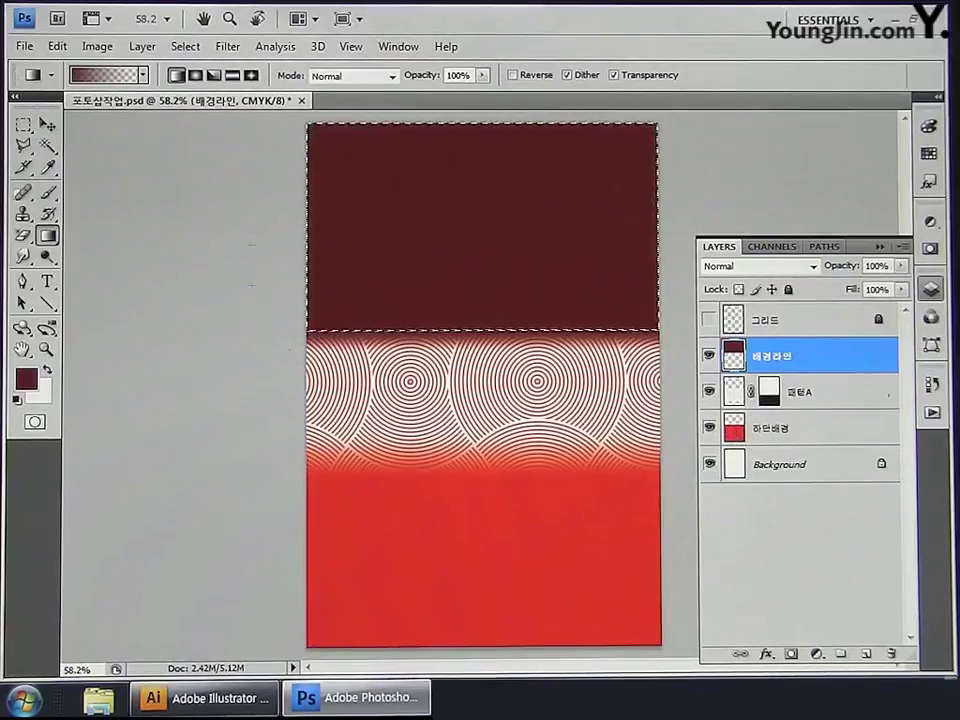
{"action": "key", "text": "Delete"}
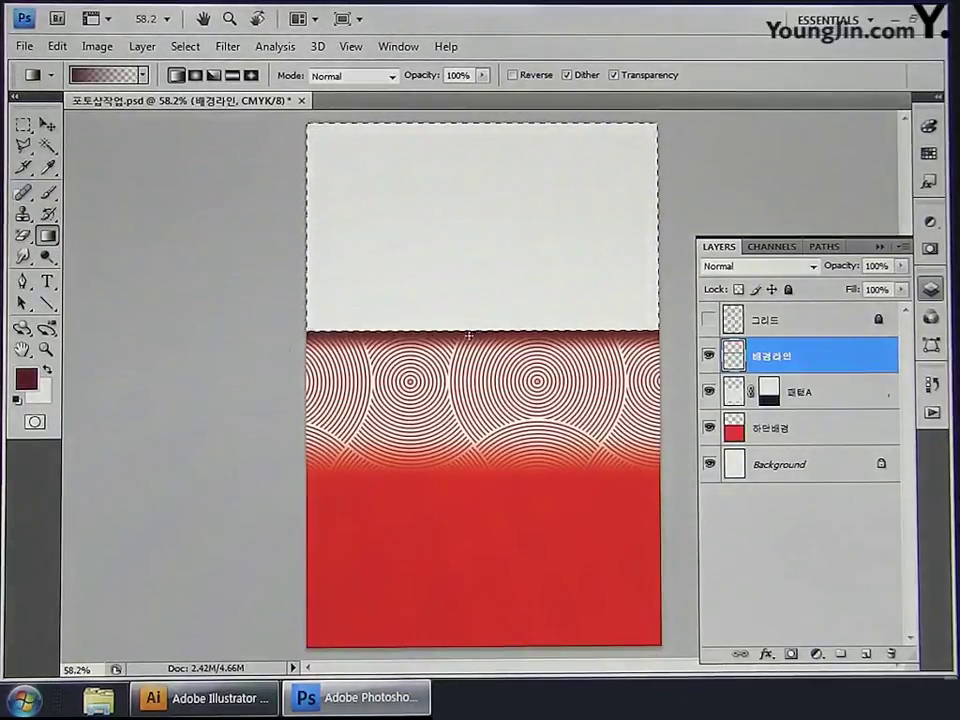
{"action": "key", "text": "ctrl+d"}
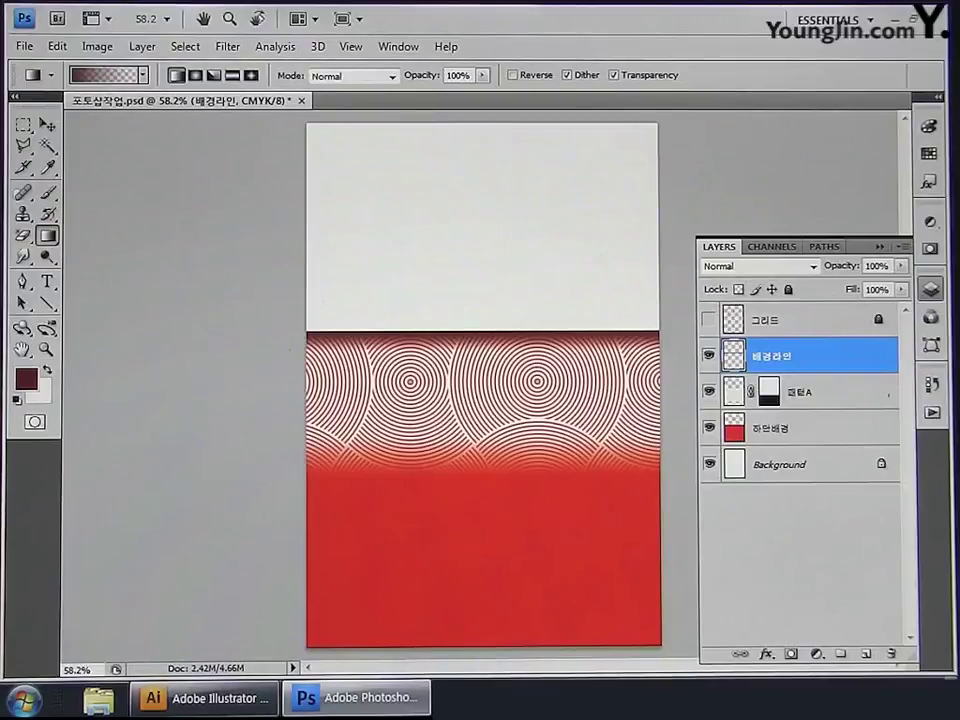
Step: Add a Hue/Saturation adjustment layer above 배경라인 with Saturation set to -100
{"action": "left_click", "coordinate": [817, 655]}
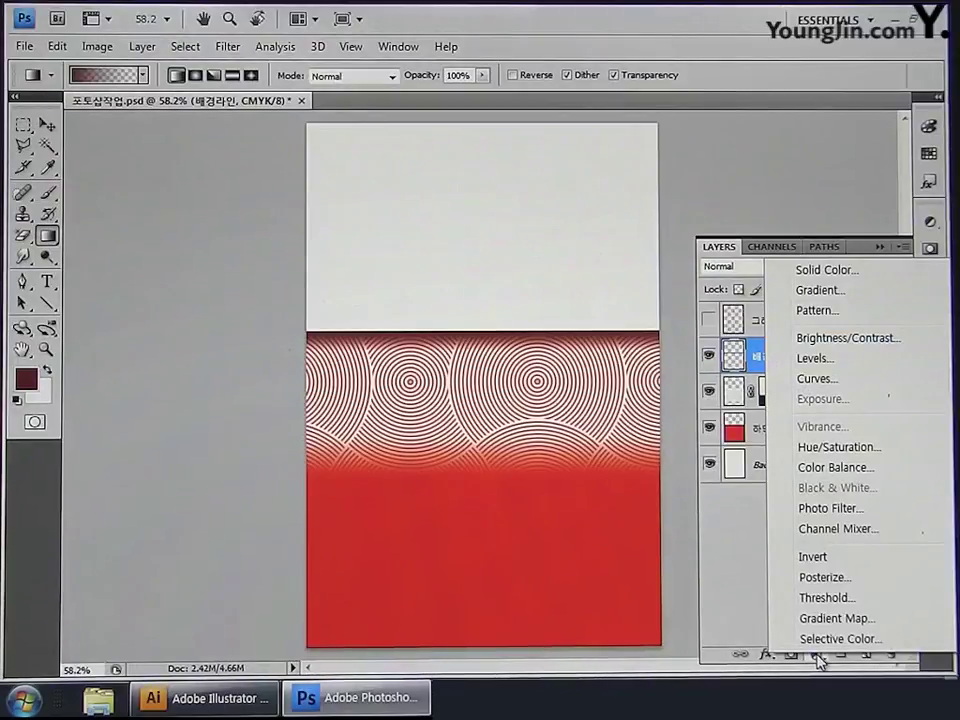
{"action": "left_click", "coordinate": [822, 457]}
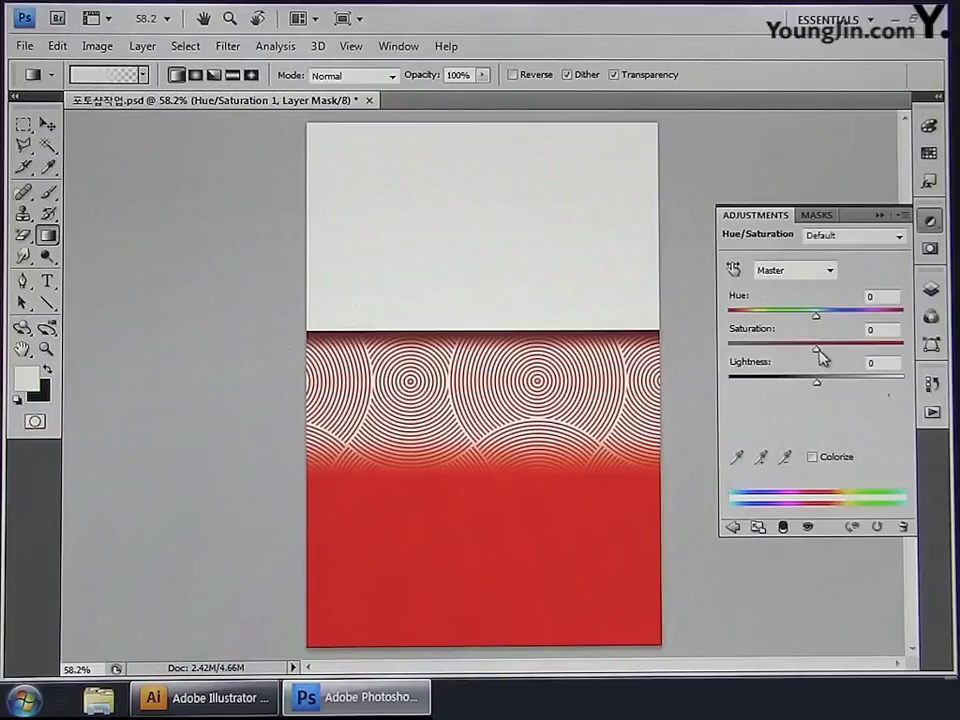
{"action": "left_click_drag", "start_coordinate": [808, 357], "coordinate": [728, 348]}
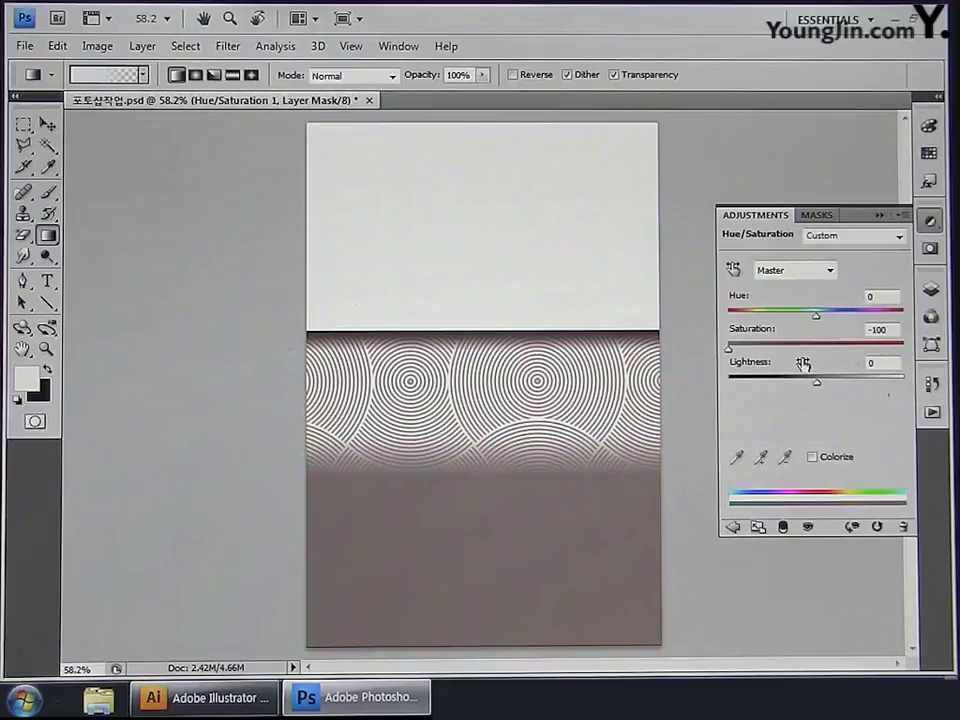
Step: Rename the Hue/Saturation adjustment layer as 무채색변환
{"action": "left_click", "coordinate": [930, 289]}
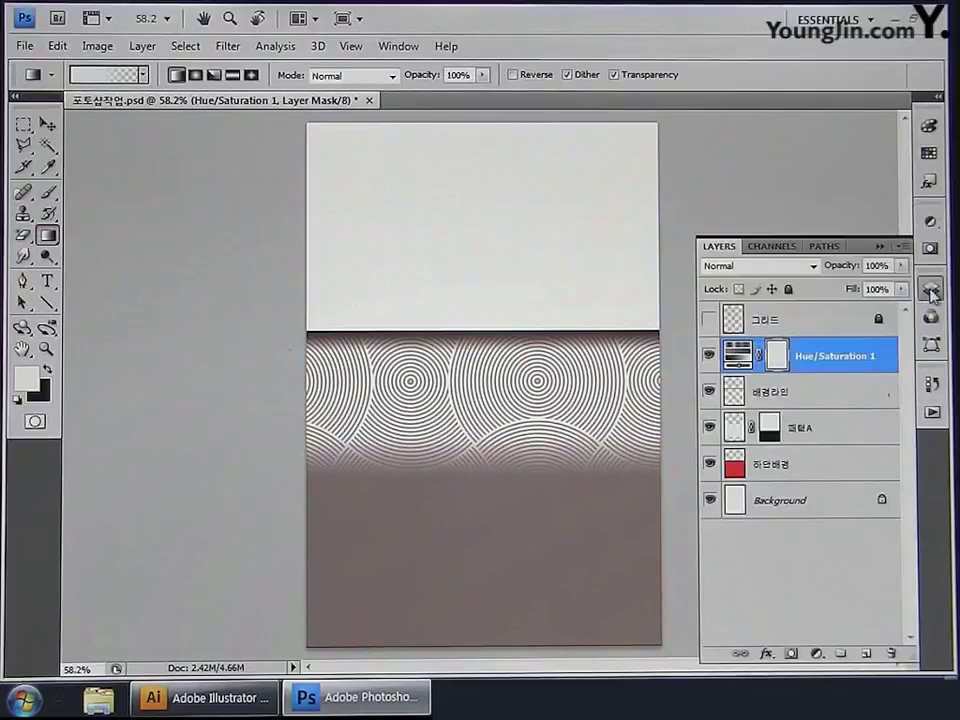
{"action": "double_click", "coordinate": [832, 358]}
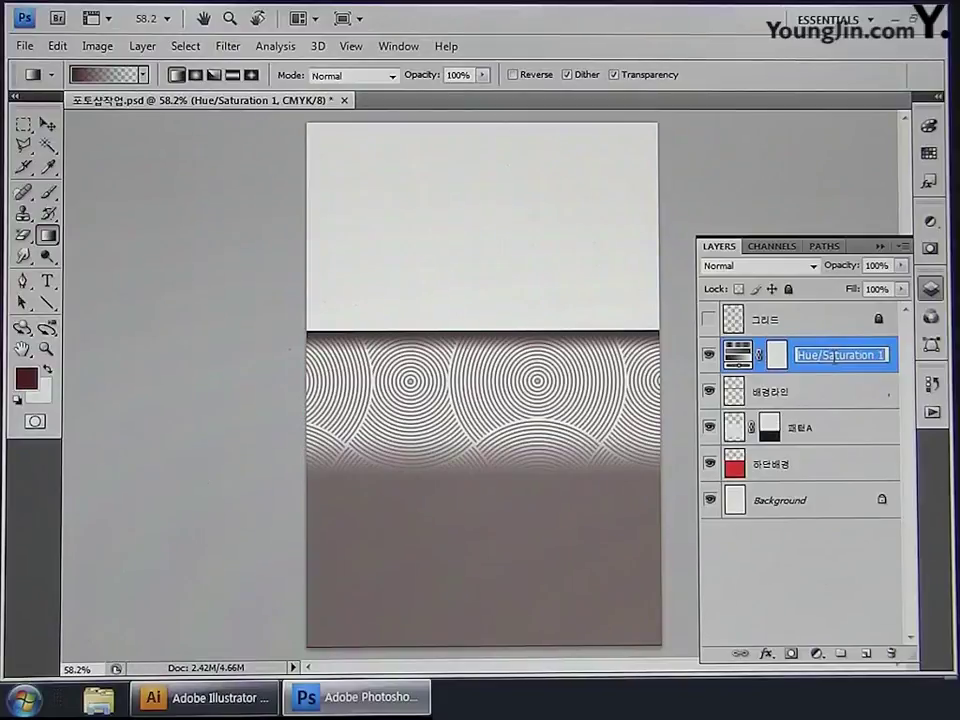
{"action": "type", "text": "무채ㅅ"}
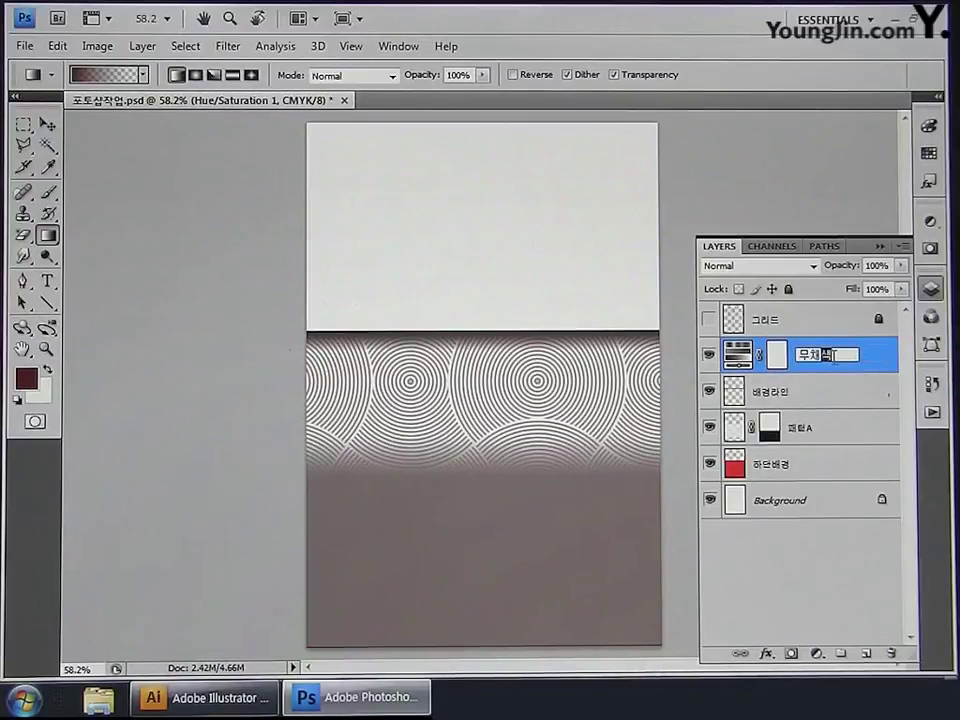
{"action": "type", "text": "색변환"}
{"action": "key", "text": "Return"}
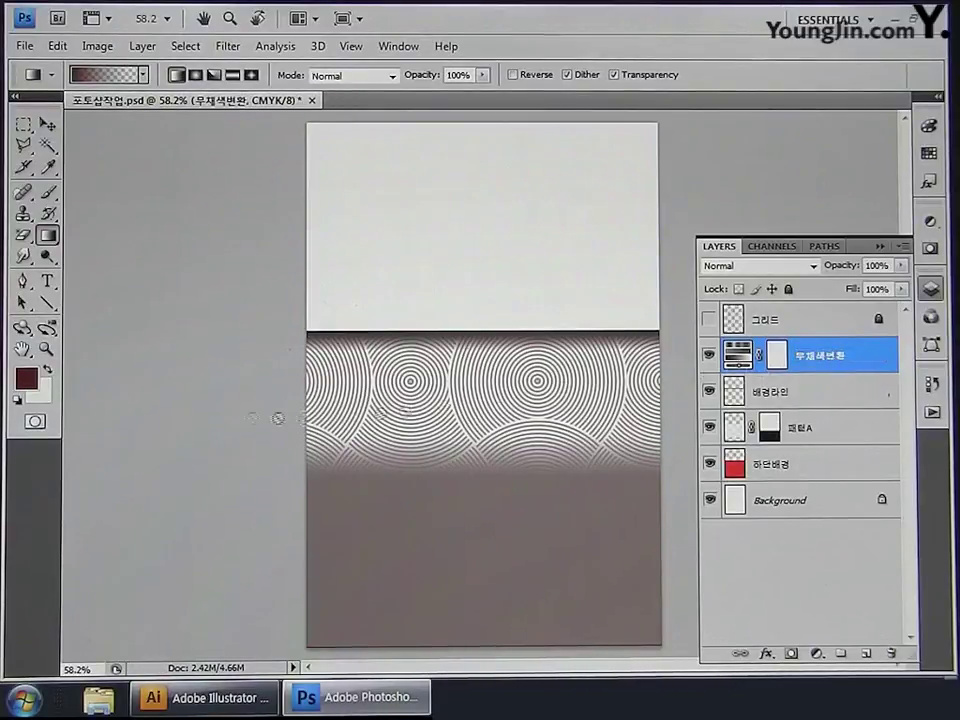
Step: Set the foreground colour to C 100, M 100, Y 100, K 100
{"action": "left_click", "coordinate": [24, 380]}
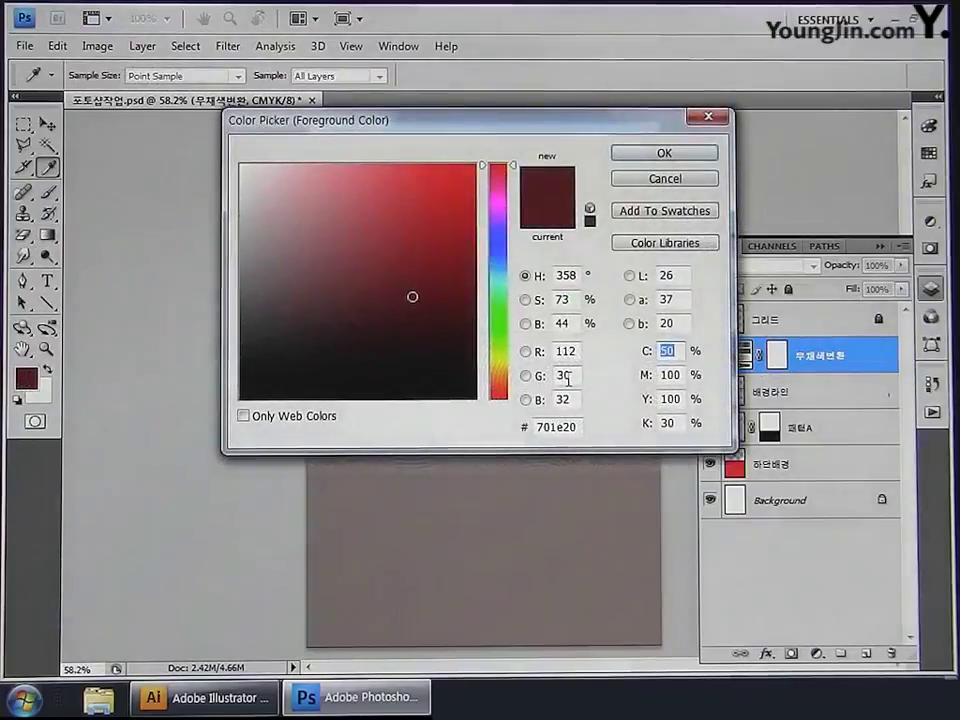
{"action": "type", "text": "100"}
{"action": "key", "text": "Tab"}
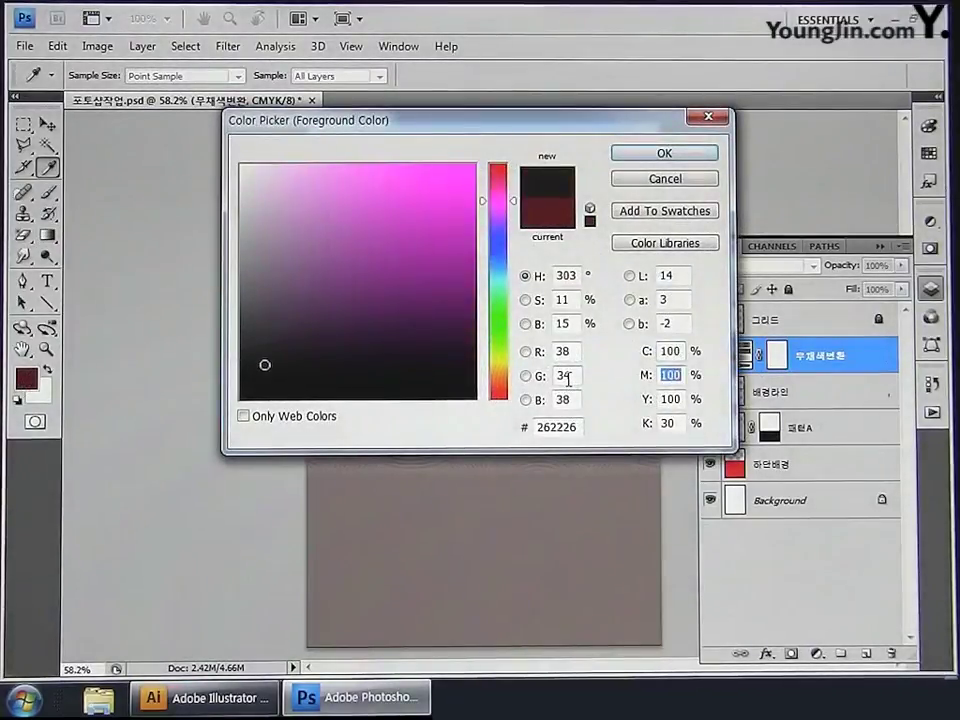
{"action": "type", "text": "100"}
{"action": "key", "text": "Tab"}
{"action": "type", "text": "100"}
{"action": "key", "text": "Tab"}
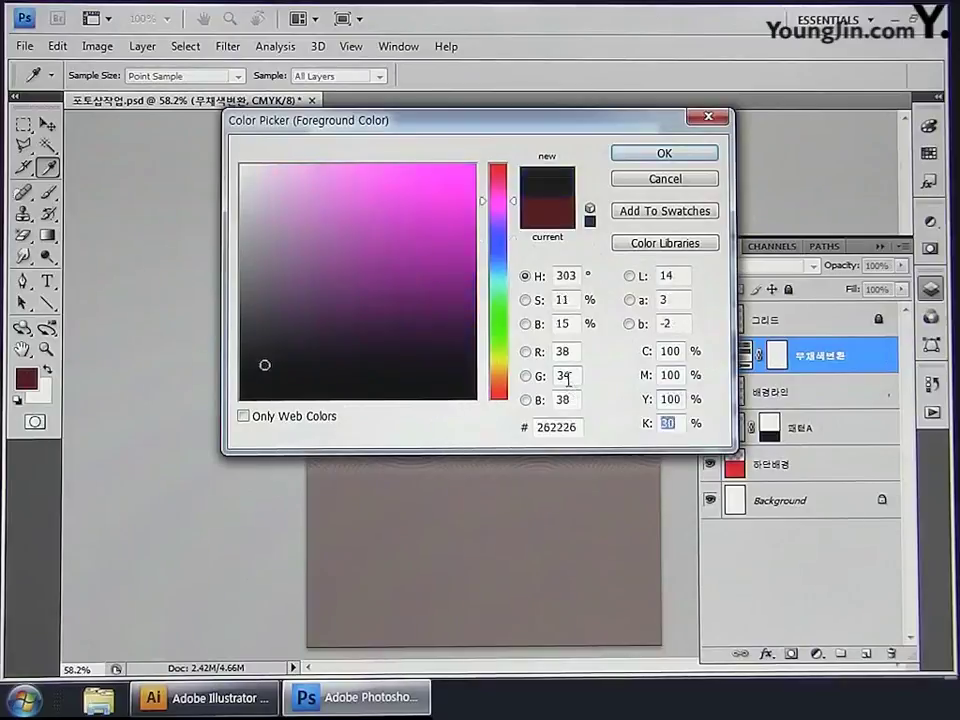
{"action": "type", "text": "100"}
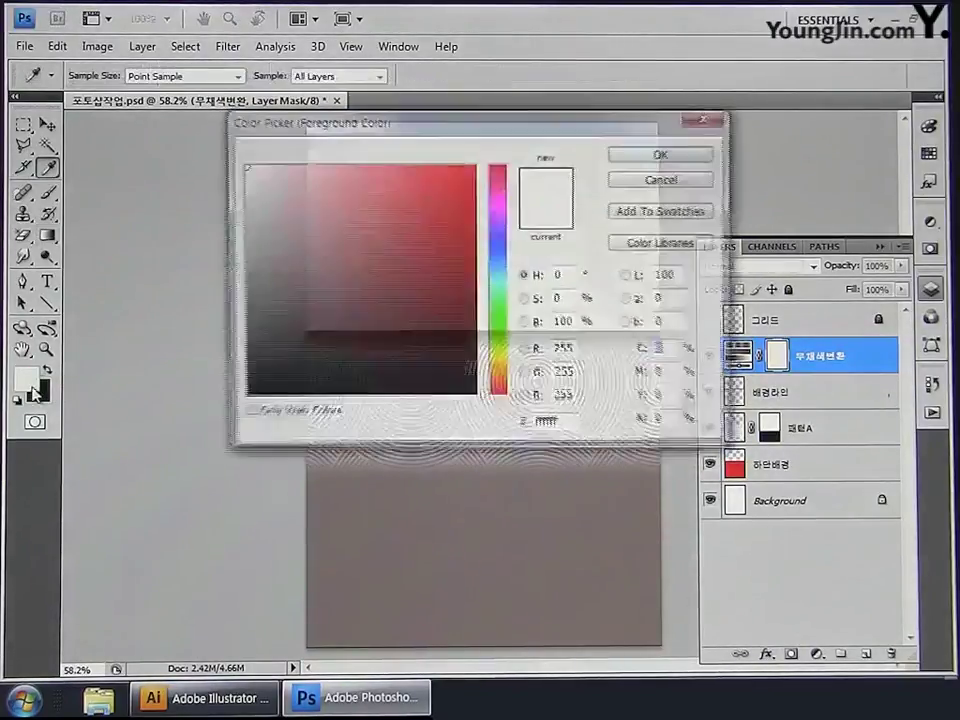
Step: Make the 무채색변환 layer mask active, set its foreground colour to 100% in all four CMYK channels, and fill the mask with it
{"action": "type", "text": "100"}
{"action": "key", "text": "Tab"}
{"action": "type", "text": "100"}
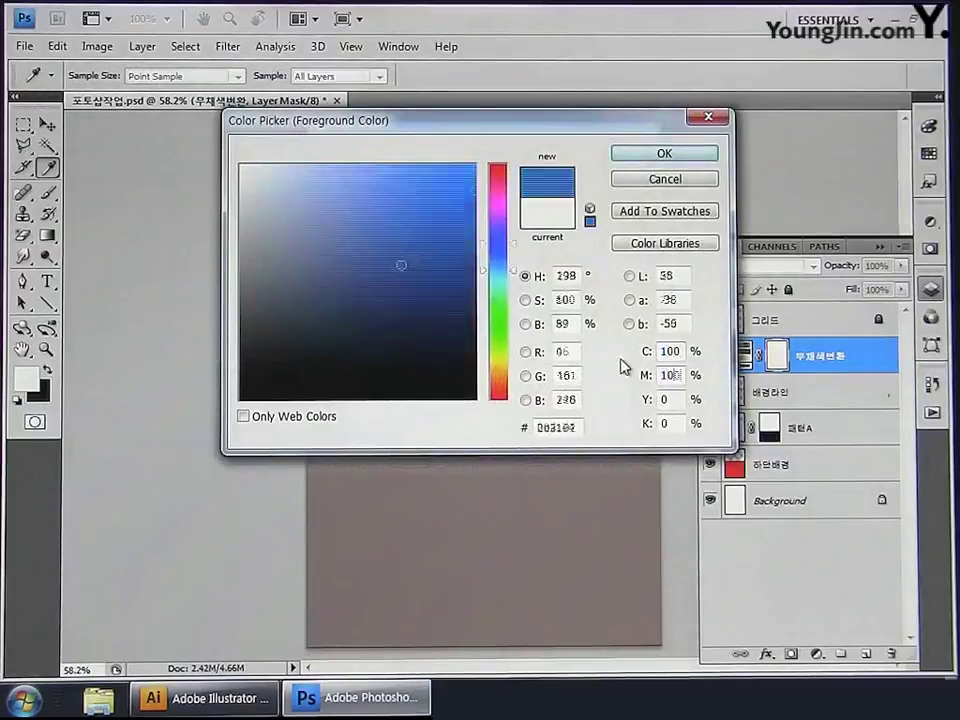
{"action": "key", "text": "Tab"}
{"action": "type", "text": "100"}
{"action": "key", "text": "Tab"}
{"action": "type", "text": "100"}
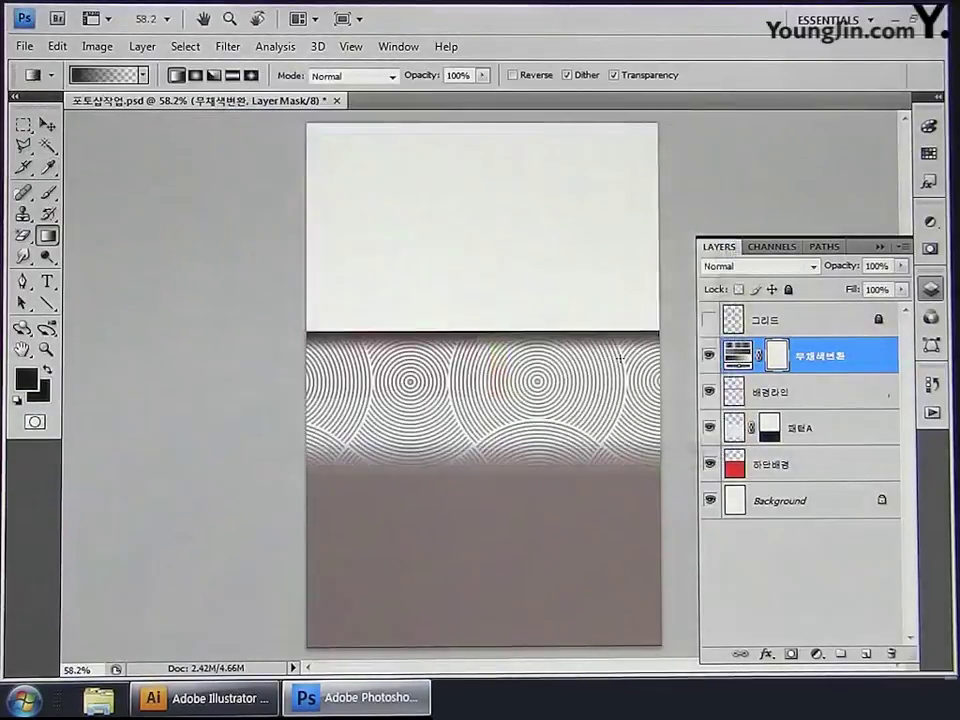
{"action": "key", "text": "alt+BackSpace"}
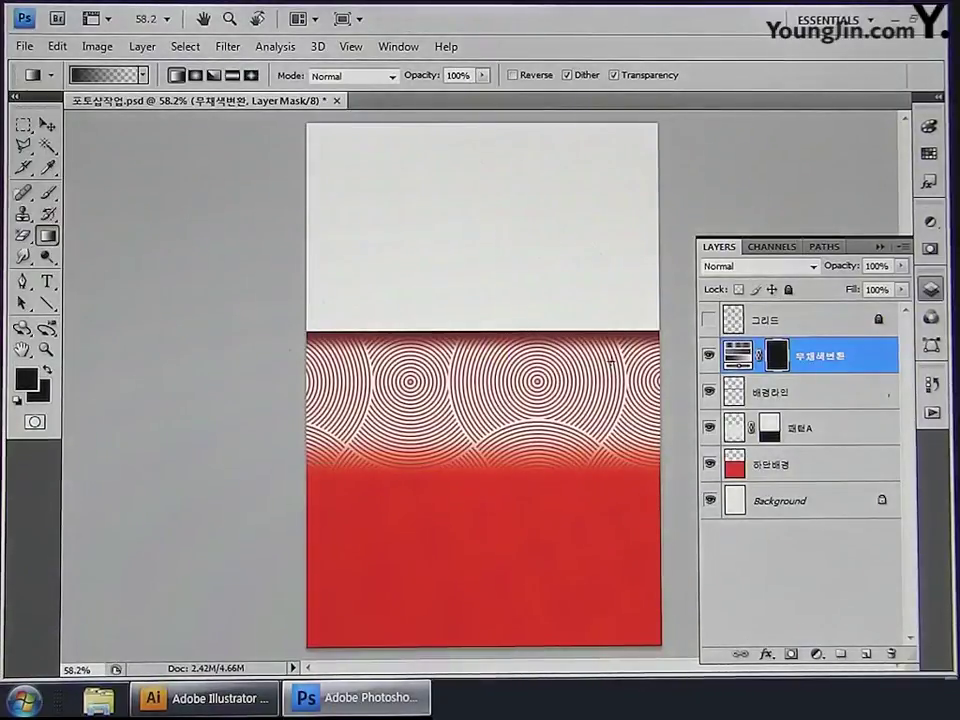
Step: Select two full-height vertical strips toward the page's right edge, a wide one and a narrower one, separated by a hairline gap
{"action": "left_click", "coordinate": [23, 125]}
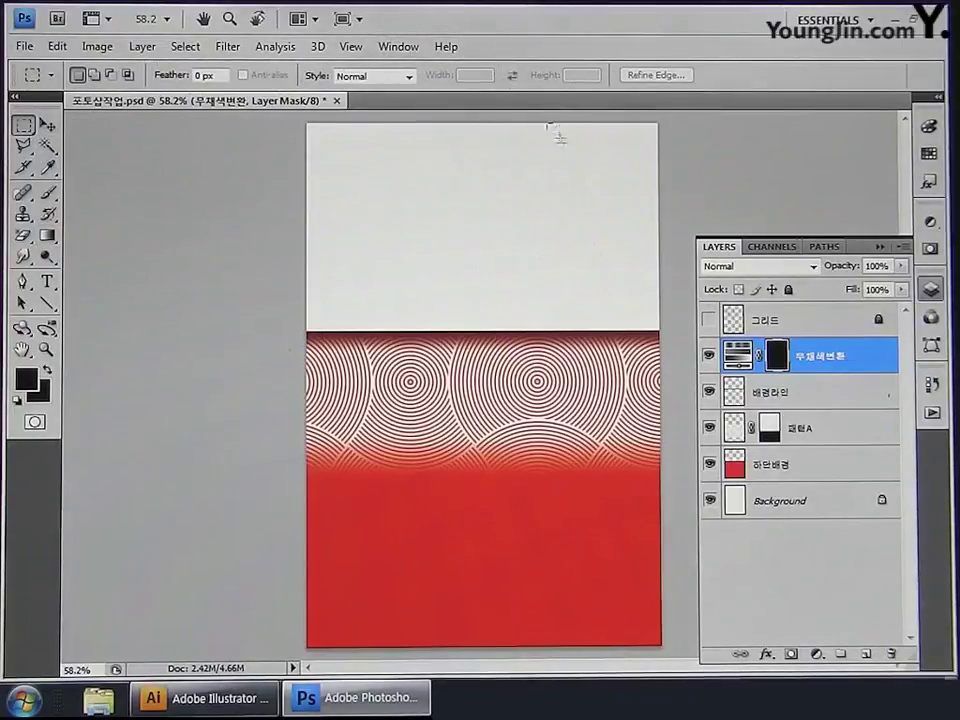
{"action": "left_click_drag", "start_coordinate": [560, 137], "coordinate": [599, 645]}
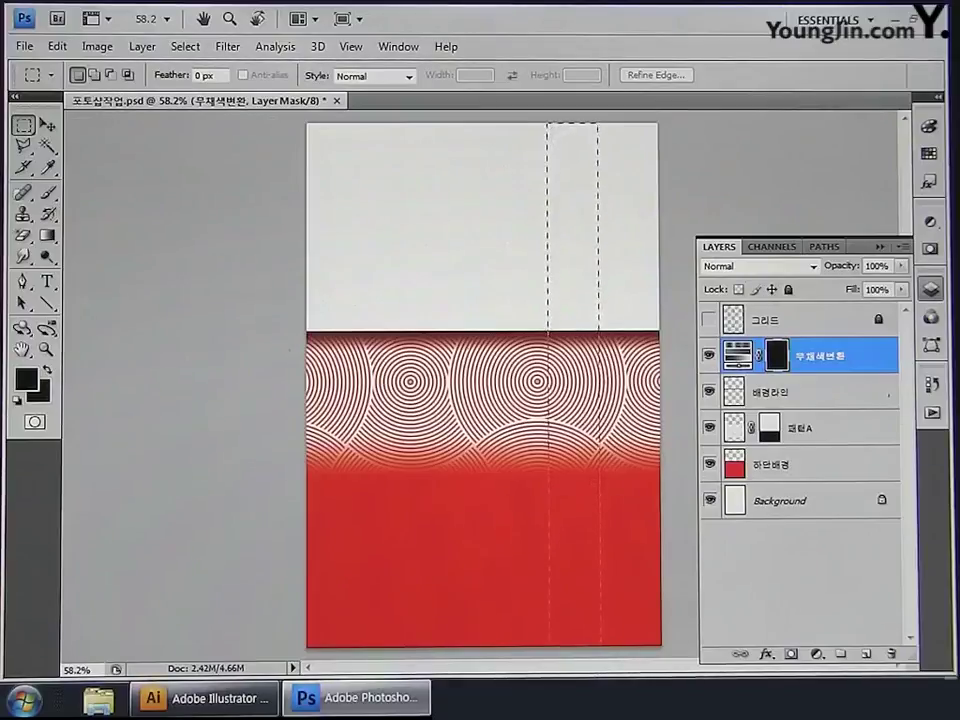
{"action": "left_click_drag", "start_coordinate": [548, 123], "coordinate": [599, 645]}
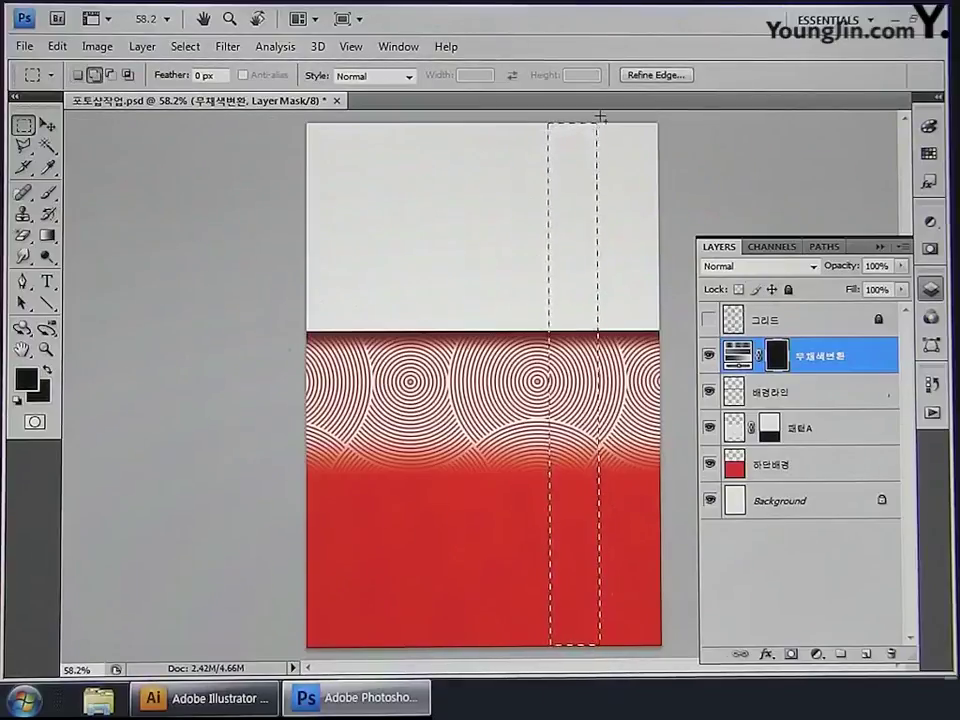
{"action": "left_click_drag", "start_coordinate": [599, 122], "coordinate": [630, 672]}
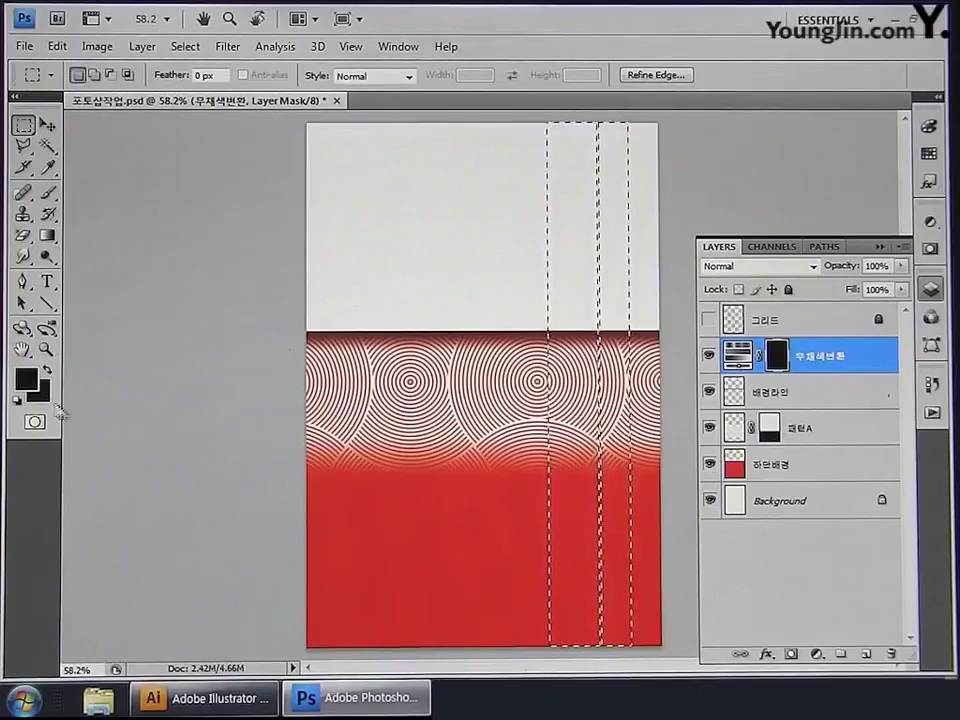
Step: Set the background colour to C 0, M 0, Y 0, K 0, fill the two strips on the 무채색변환 mask with it, and deselect
{"action": "left_click", "coordinate": [45, 396]}
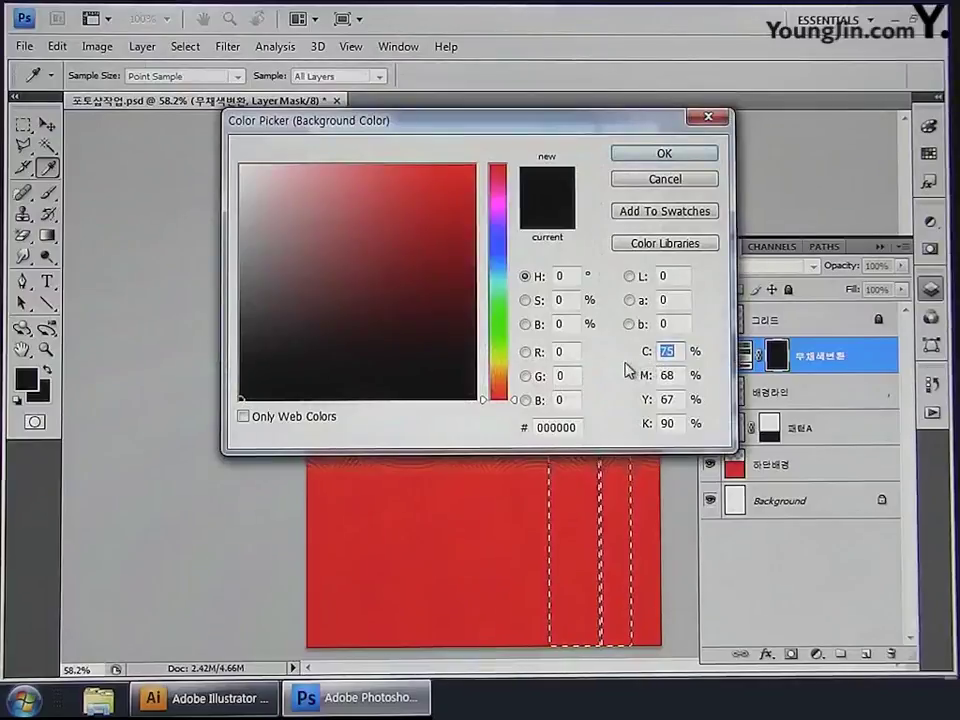
{"action": "type", "text": "0"}
{"action": "key", "text": "Tab"}
{"action": "type", "text": "0"}
{"action": "key", "text": "Tab"}
{"action": "type", "text": "0"}
{"action": "key", "text": "Tab"}
{"action": "type", "text": "0"}
{"action": "key", "text": "Tab"}
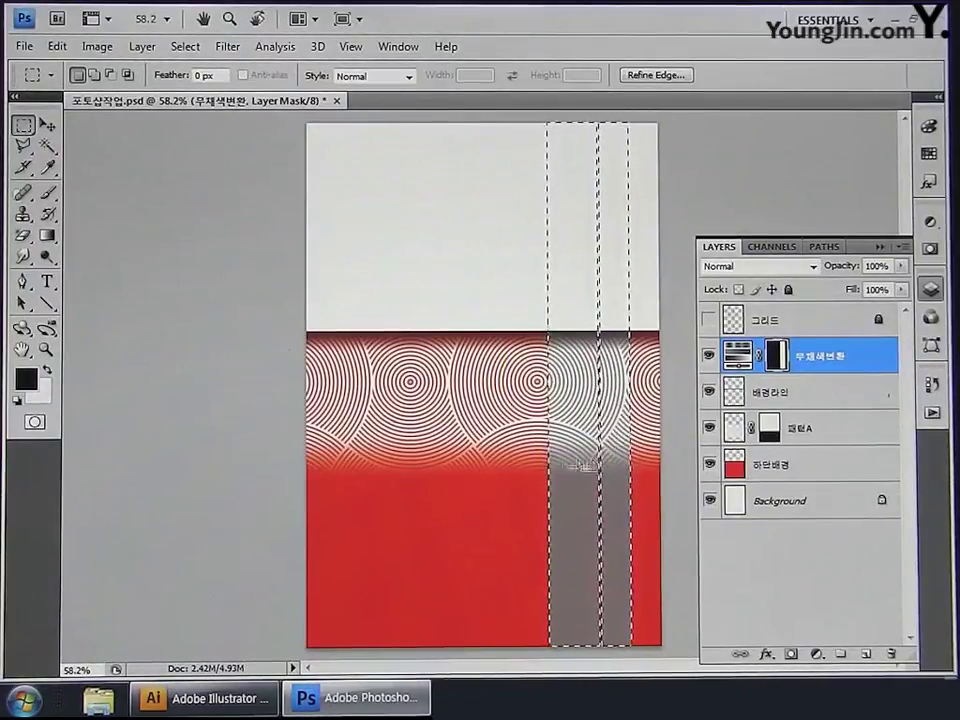
{"action": "left_click", "coordinate": [47, 125]}
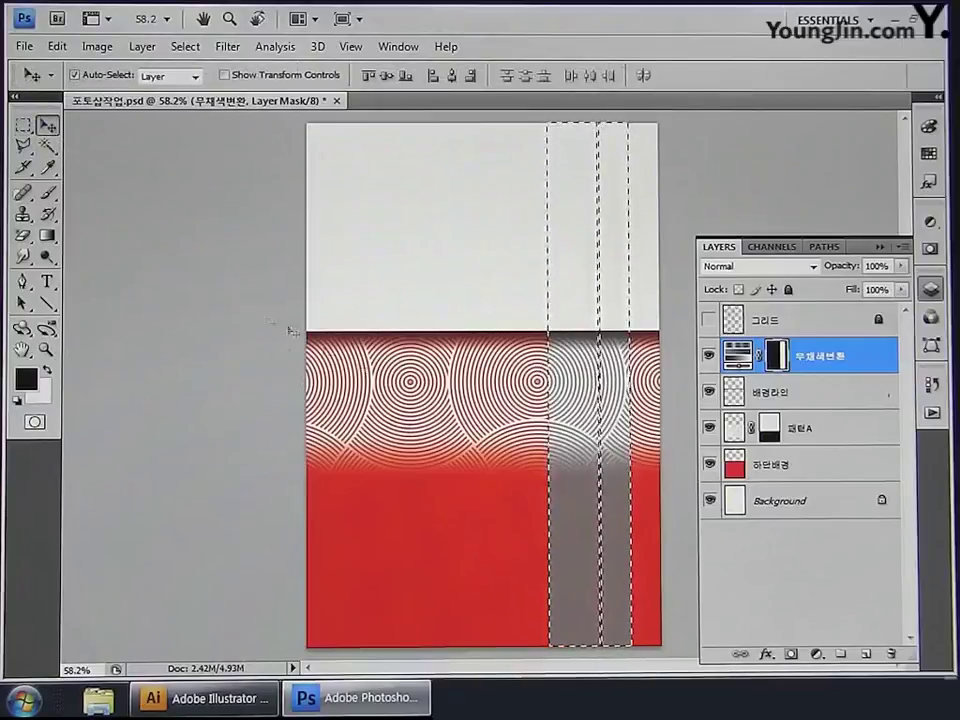
{"action": "key", "text": "ctrl+d"}
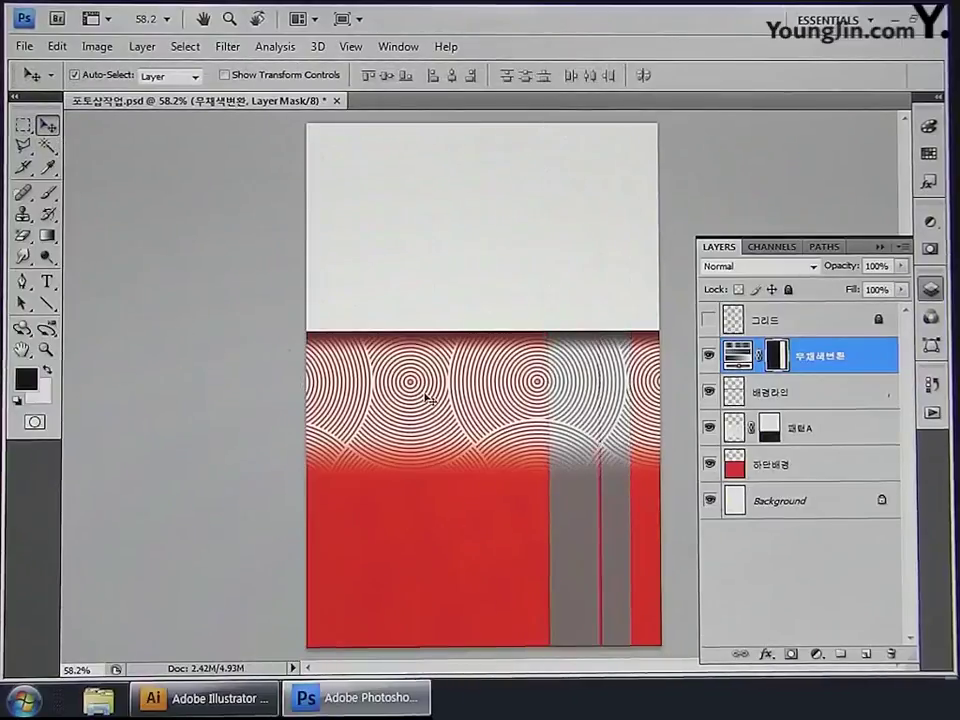
Step: Switch to Illustrator, copy the black swirl pattern group, and paste it into the Photoshop layout as a Smart Object
{"action": "left_click", "coordinate": [251, 703]}
{"action": "left_click", "coordinate": [385, 390]}
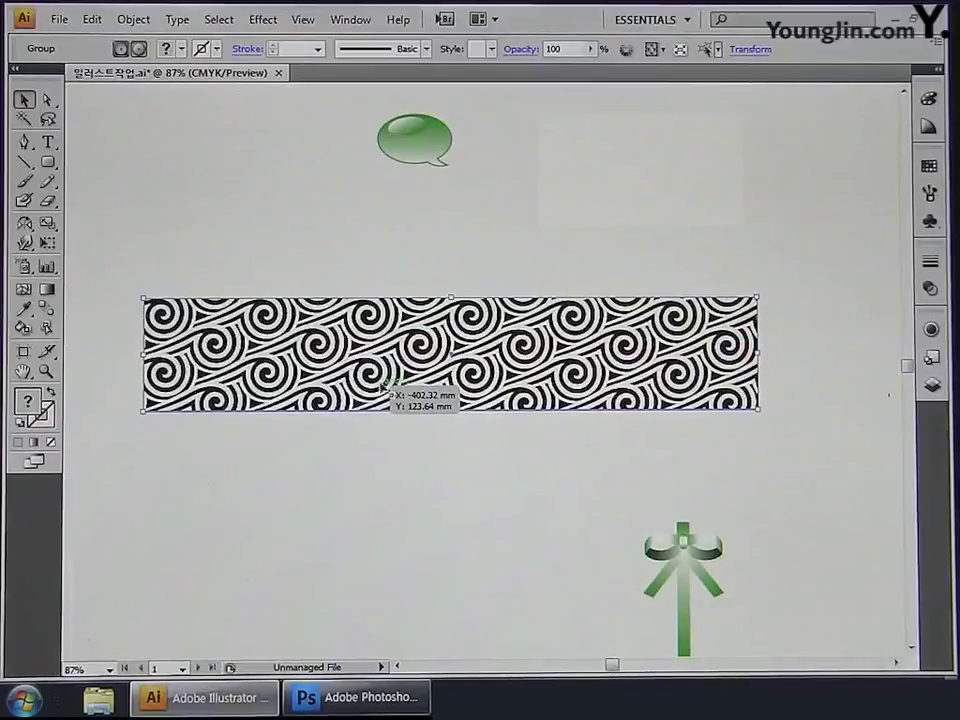
{"action": "left_click", "coordinate": [333, 704]}
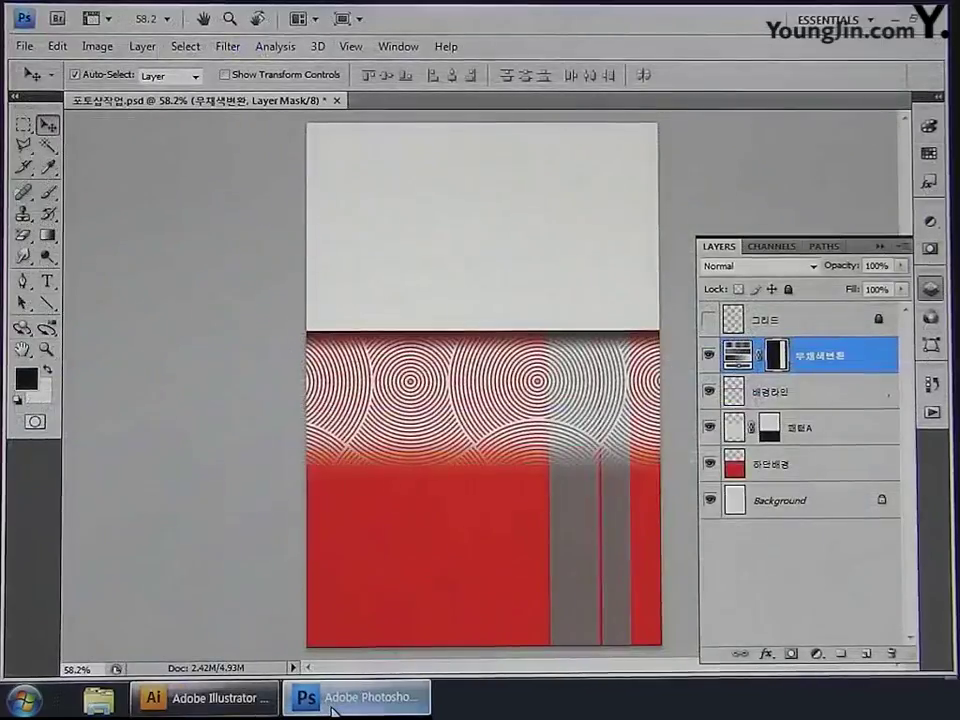
{"action": "key", "text": "ctrl+v"}
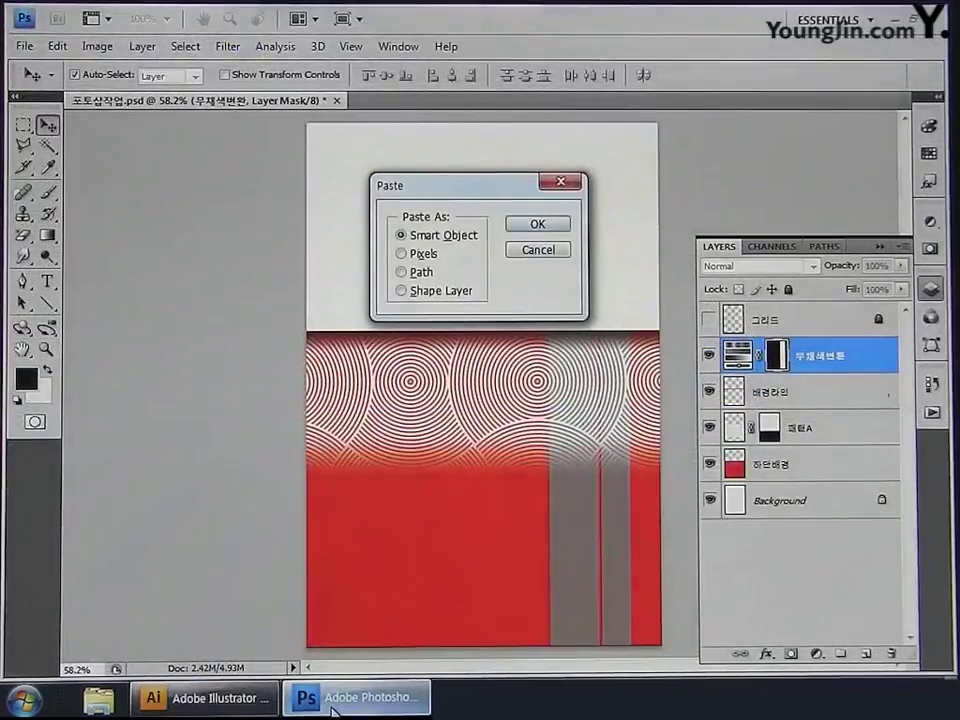
{"action": "left_click", "coordinate": [538, 226]}
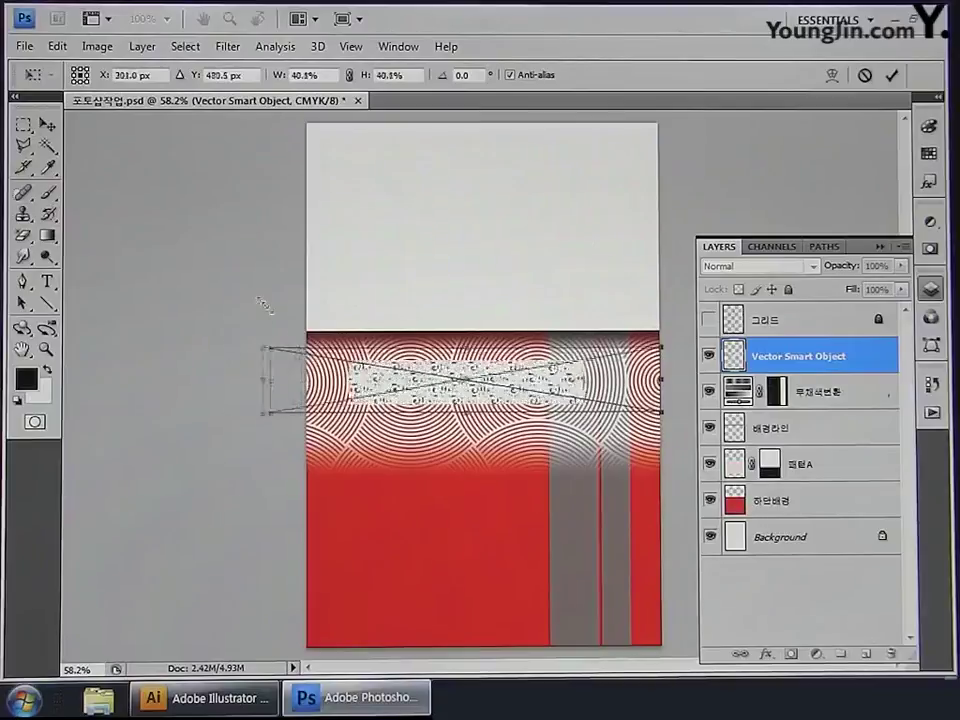
Step: Enlarge the pasted swirl pattern, rotate it 90°, place it over the wide grey strip from the page's top edge, and rasterize its layer
{"action": "left_click_drag", "start_coordinate": [263, 305], "coordinate": [80, 262]}
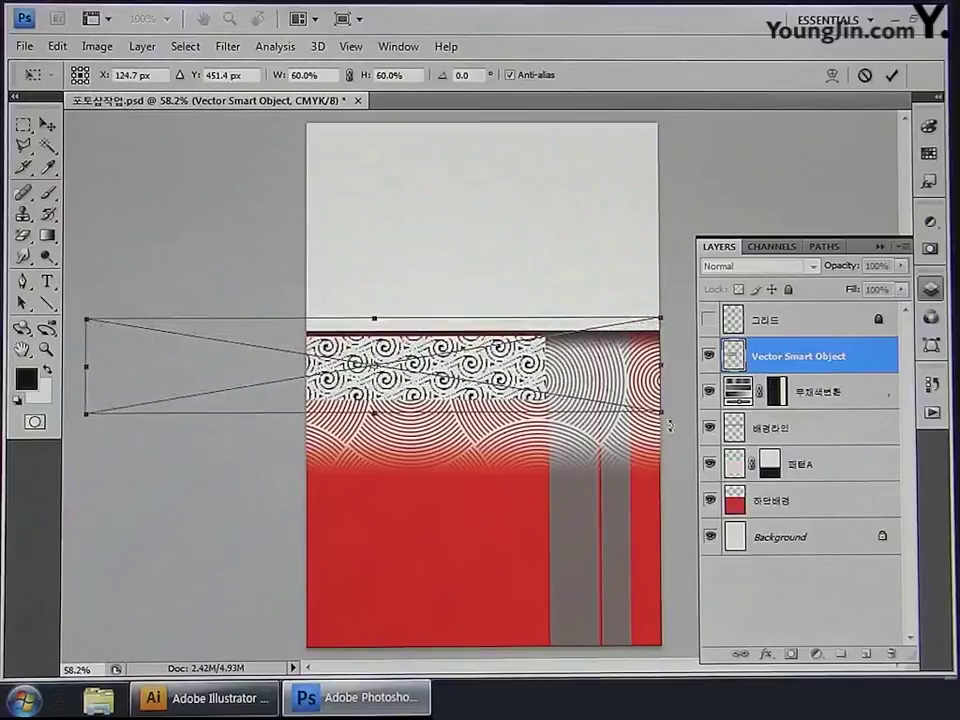
{"action": "left_click_drag", "start_coordinate": [670, 426], "coordinate": [345, 559]}
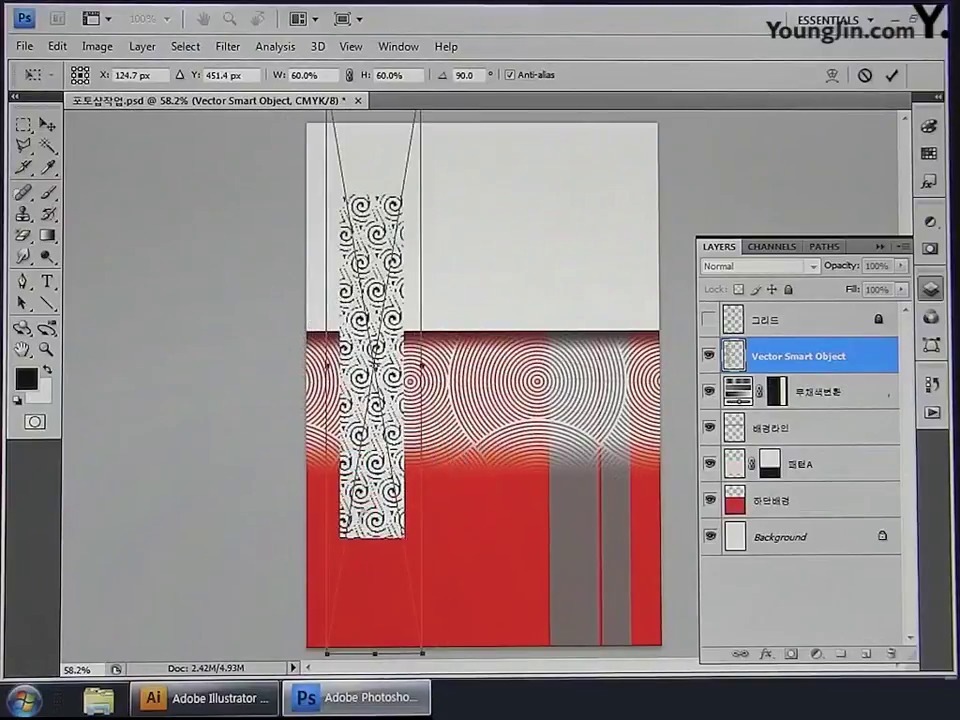
{"action": "left_click_drag", "start_coordinate": [429, 657], "coordinate": [525, 112]}
{"action": "key", "text": "Return"}
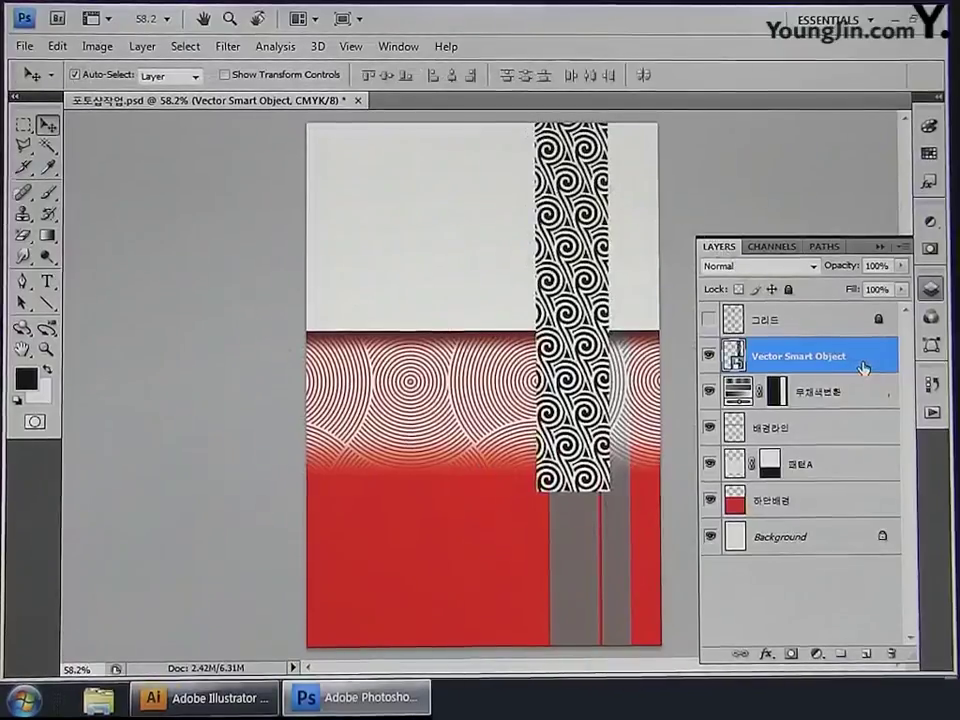
{"action": "right_click", "coordinate": [862, 368]}
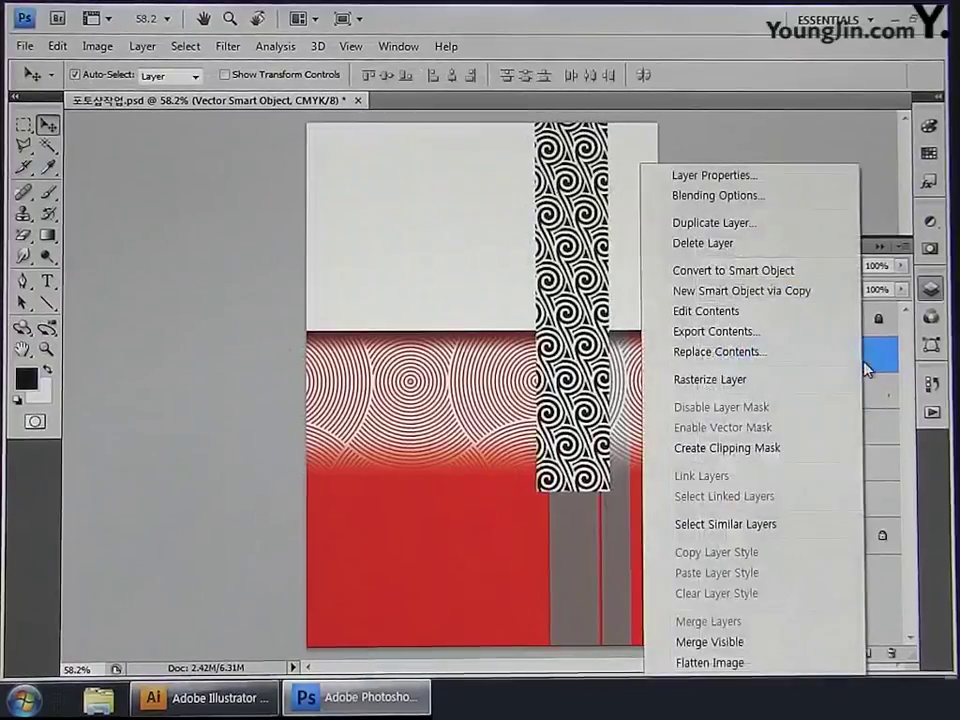
{"action": "left_click", "coordinate": [779, 386]}
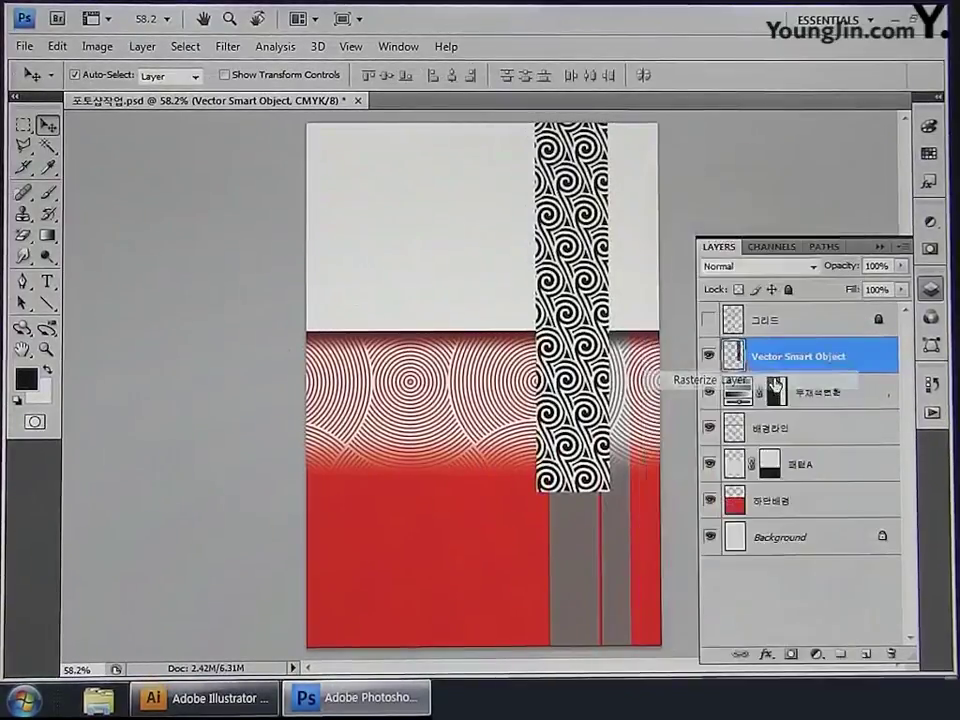
Step: Rename the rasterized swirl pattern layer as 패턴B 1 and move it directly below the 하단배경 layer
{"action": "double_click", "coordinate": [800, 357]}
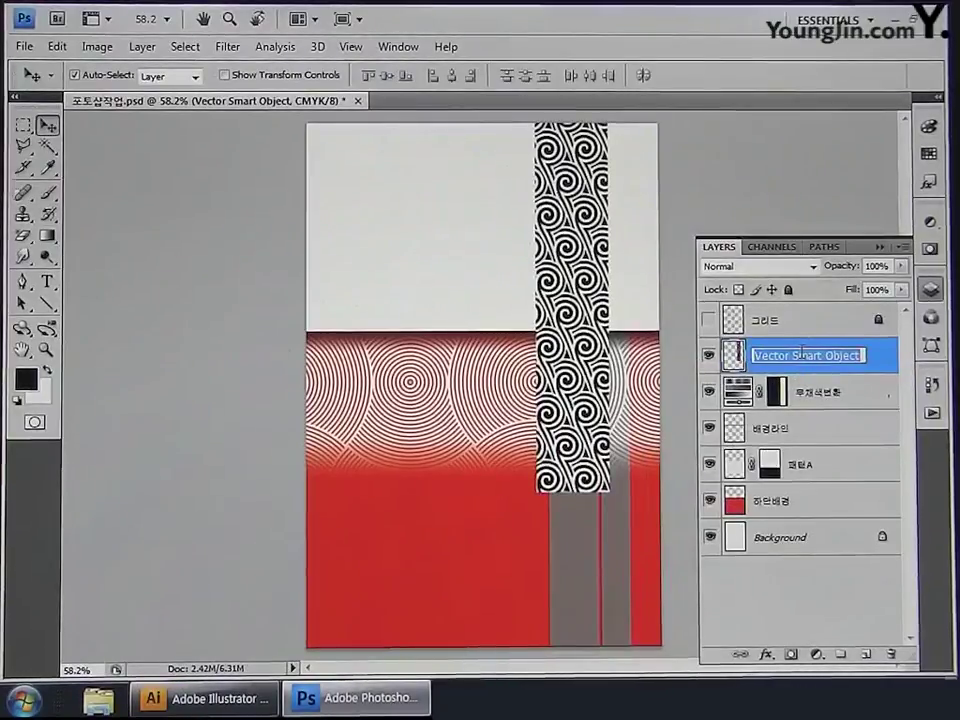
{"action": "type", "text": "패턴B"}
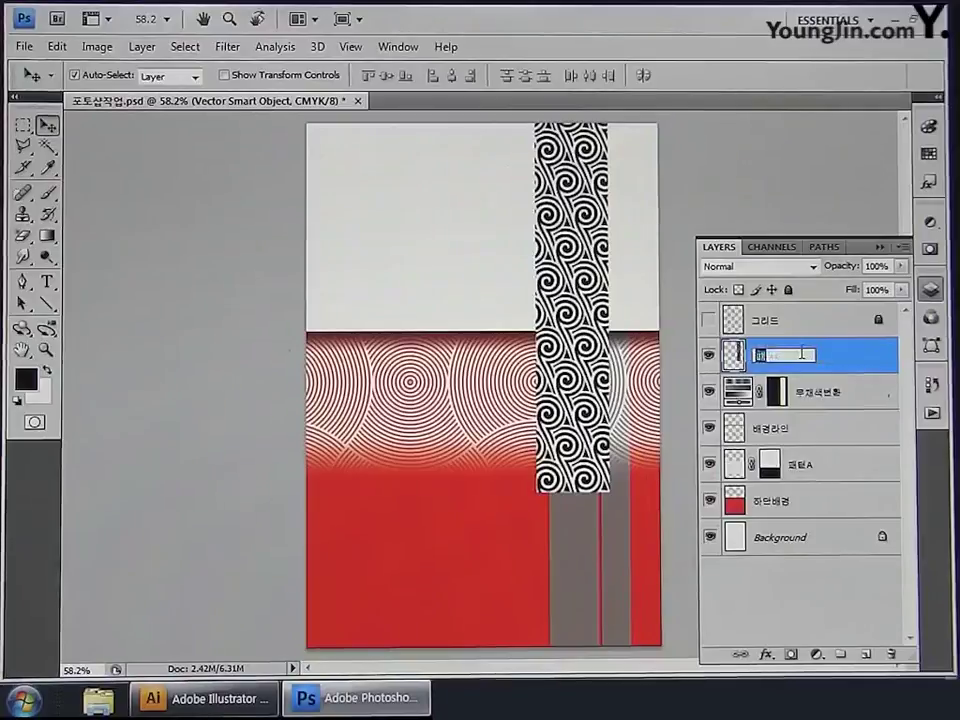
{"action": "type", "text": " 1"}
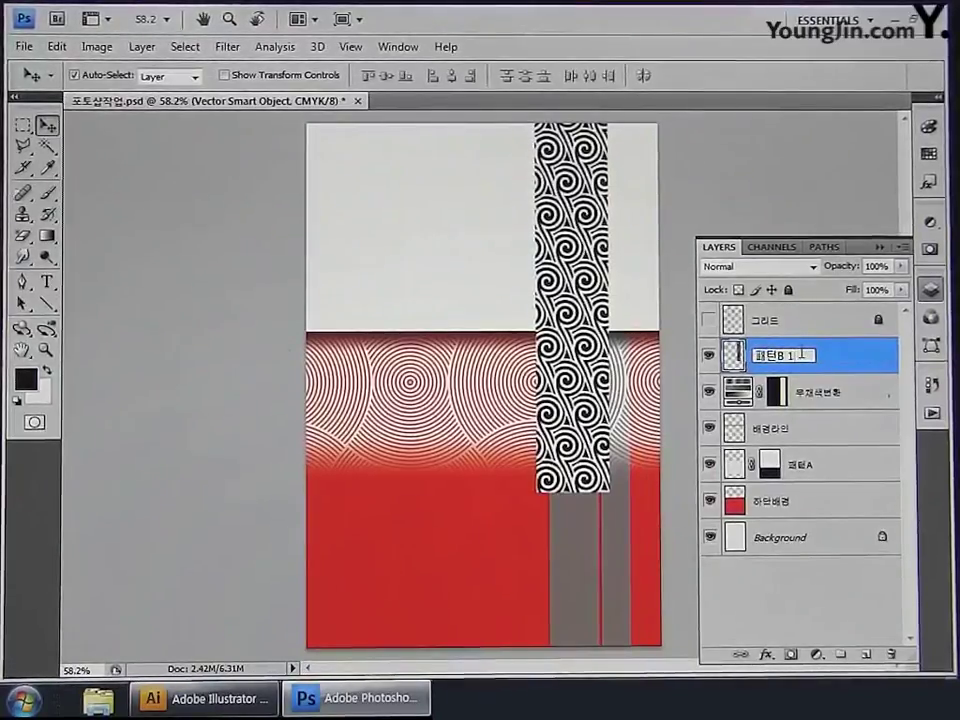
{"action": "key", "text": "Return"}
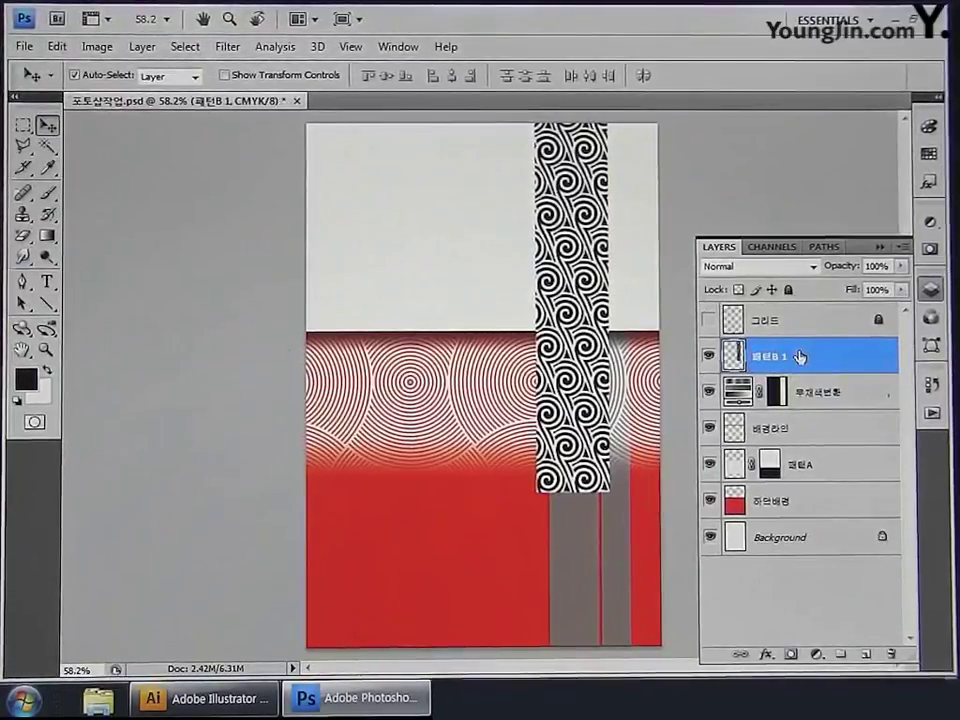
{"action": "left_click_drag", "start_coordinate": [820, 357], "coordinate": [820, 515]}
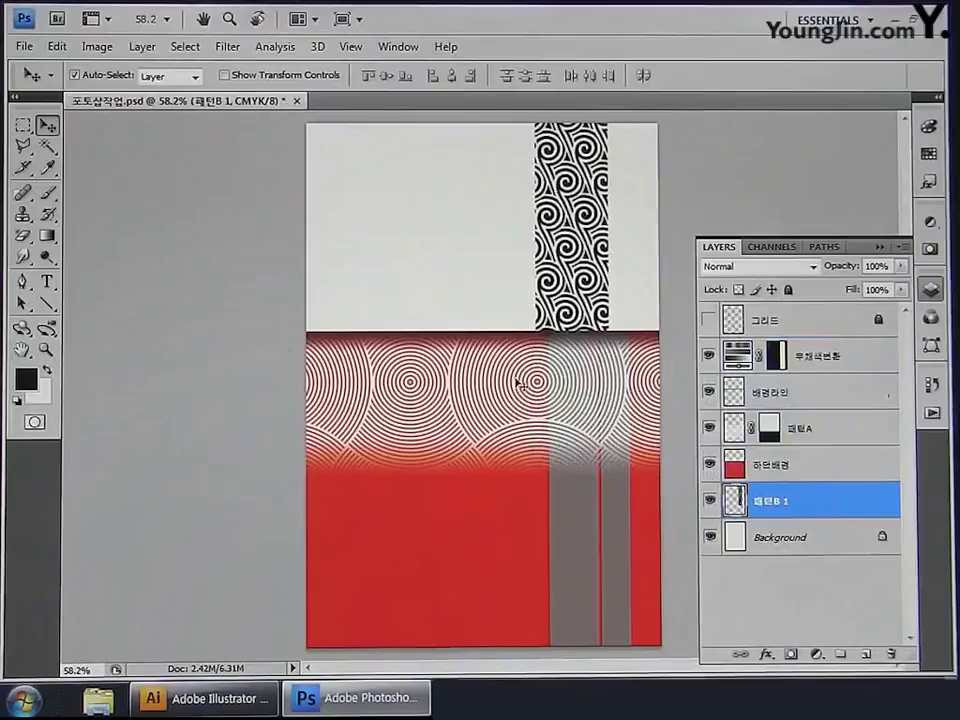
Step: Delete the part of the 패턴B 1 swirl pattern that extends past the wide grey strip's left edge, using a rectangular selection
{"action": "left_click", "coordinate": [22, 124]}
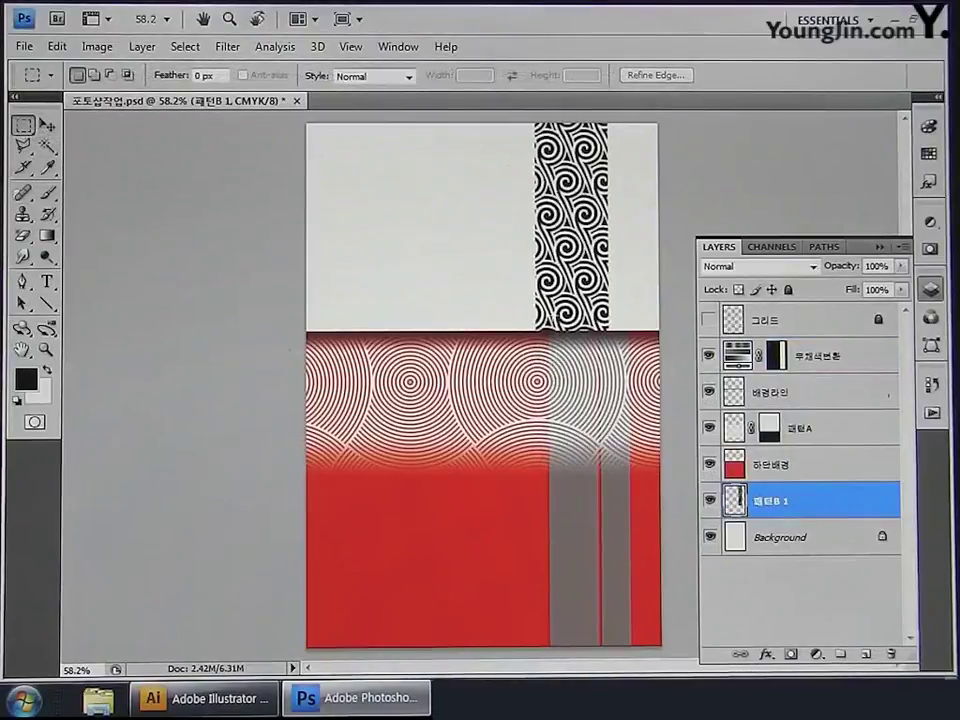
{"action": "key", "text": "ctrl+plus"}
{"action": "key", "text": "ctrl+plus"}
{"action": "key", "text": "ctrl+plus"}
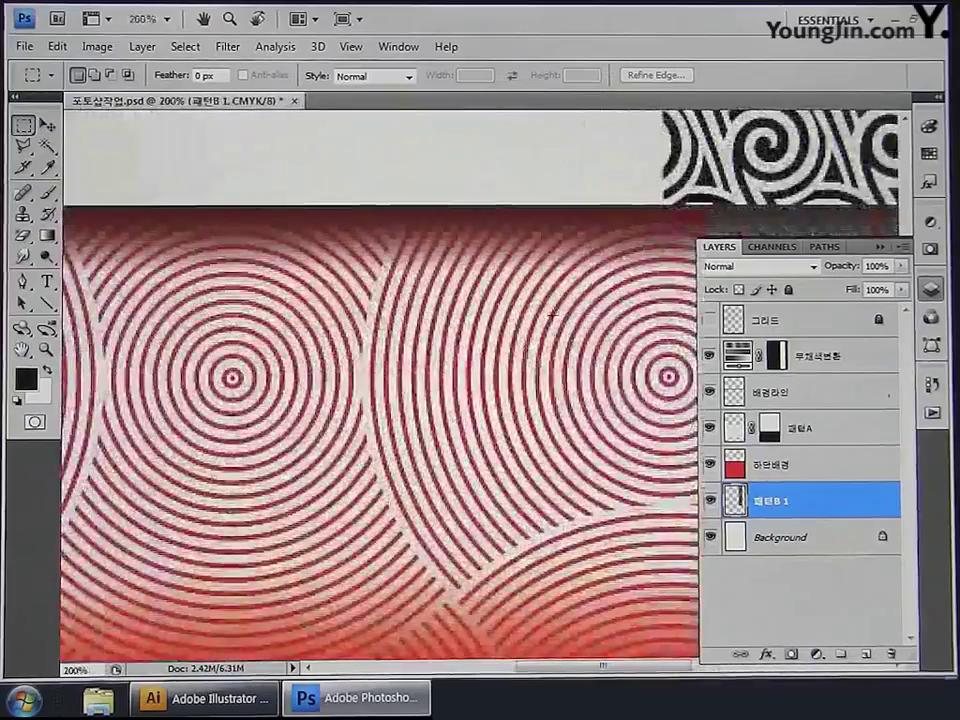
{"action": "left_click_drag", "start_coordinate": [552, 313], "coordinate": [218, 543]}
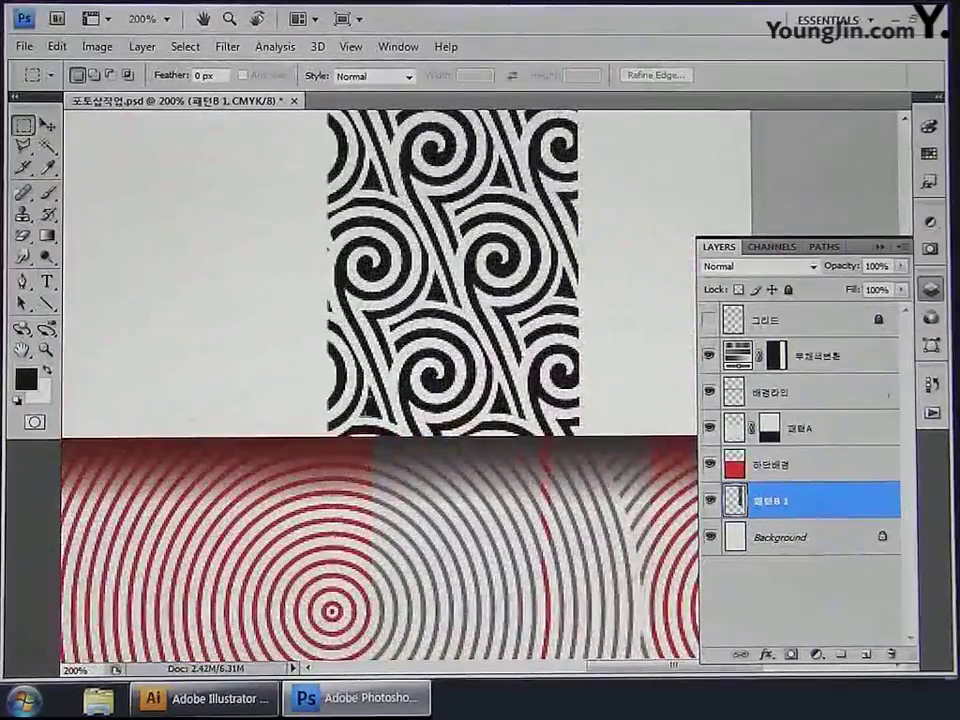
{"action": "key", "text": "ctrl+minus"}
{"action": "key", "text": "ctrl+minus"}
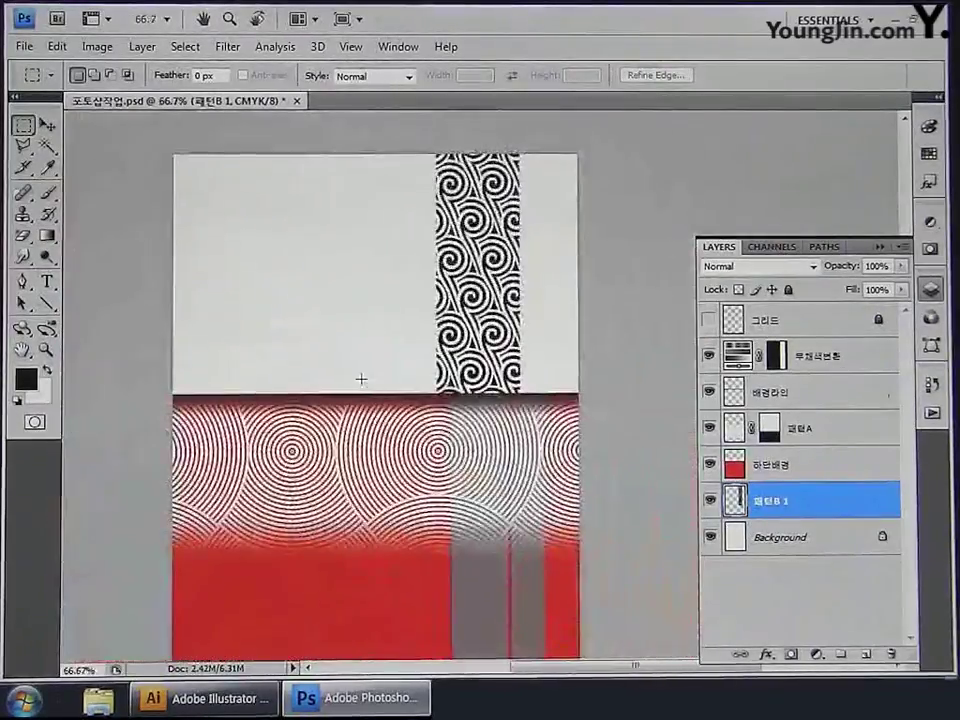
{"action": "left_click_drag", "start_coordinate": [402, 154], "coordinate": [452, 398]}
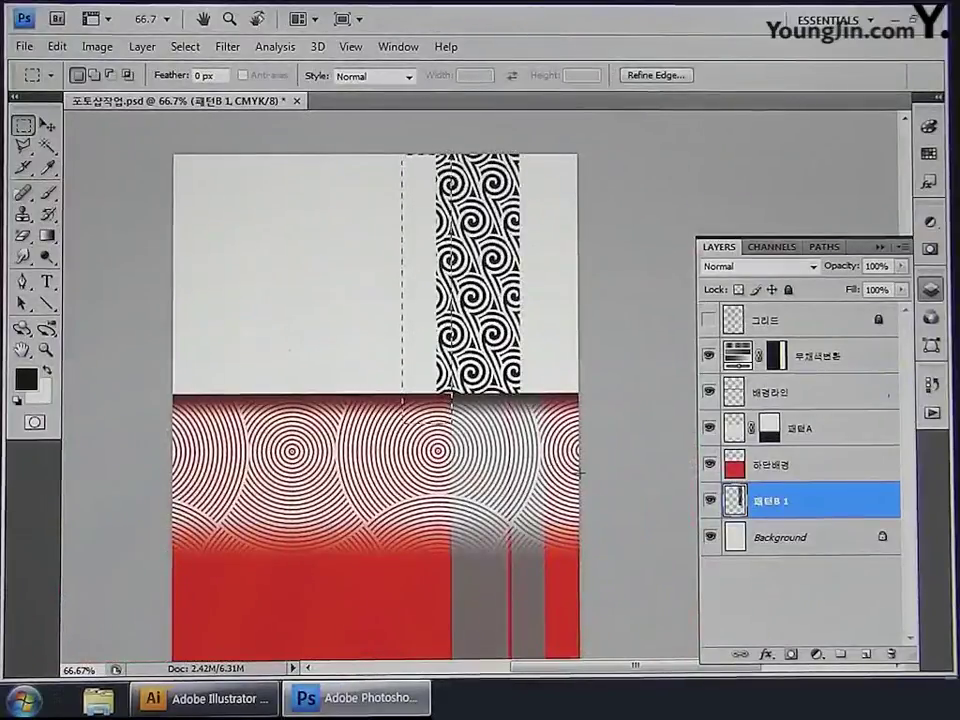
{"action": "key", "text": "Delete"}
Step: Delete the swirls beyond the wide grey strip's right edge, deselect, and set the 패턴B 1 layer's opacity to 50%
{"action": "left_click_drag", "start_coordinate": [519, 152], "coordinate": [580, 466]}
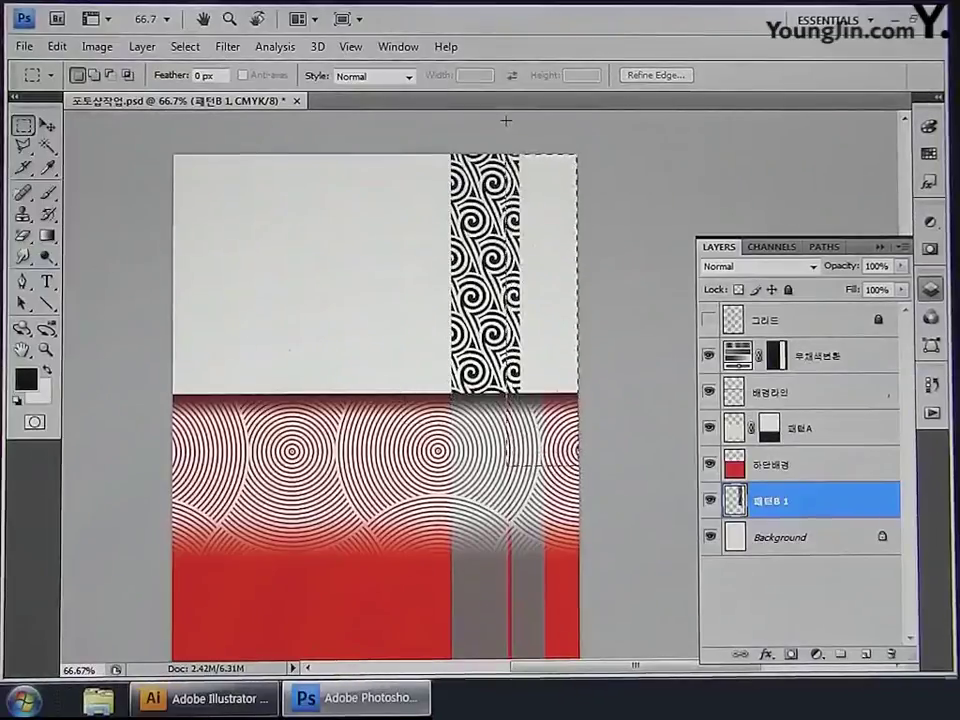
{"action": "scroll", "coordinate": [506, 122], "scroll_direction": "up", "scroll_amount": 1}
{"action": "key", "text": "Delete"}
{"action": "key", "text": "ctrl+d"}
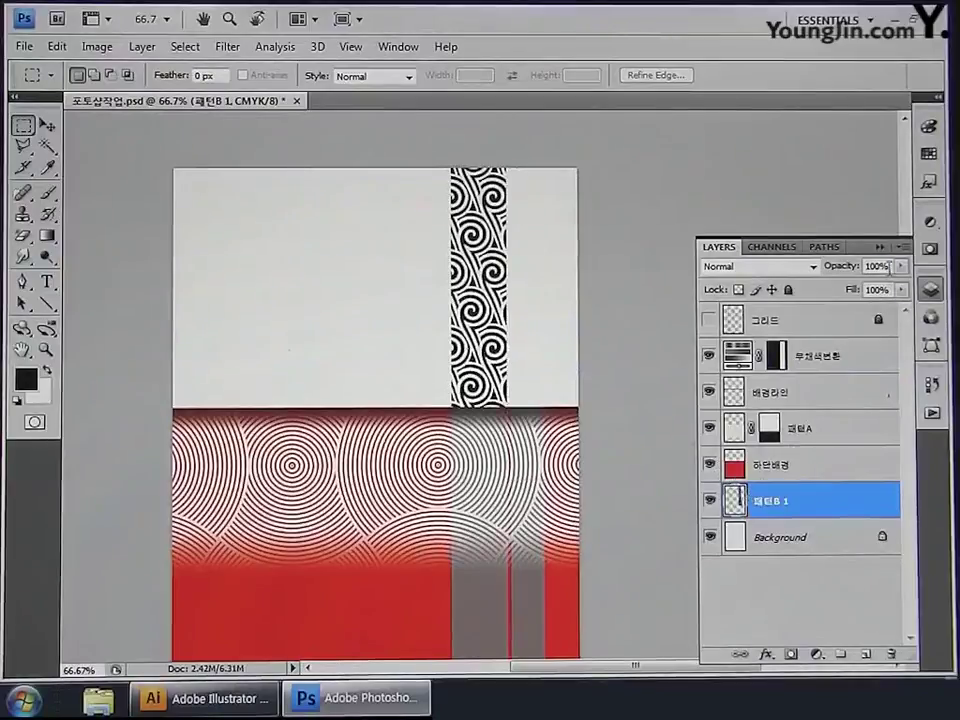
{"action": "type", "text": "50"}
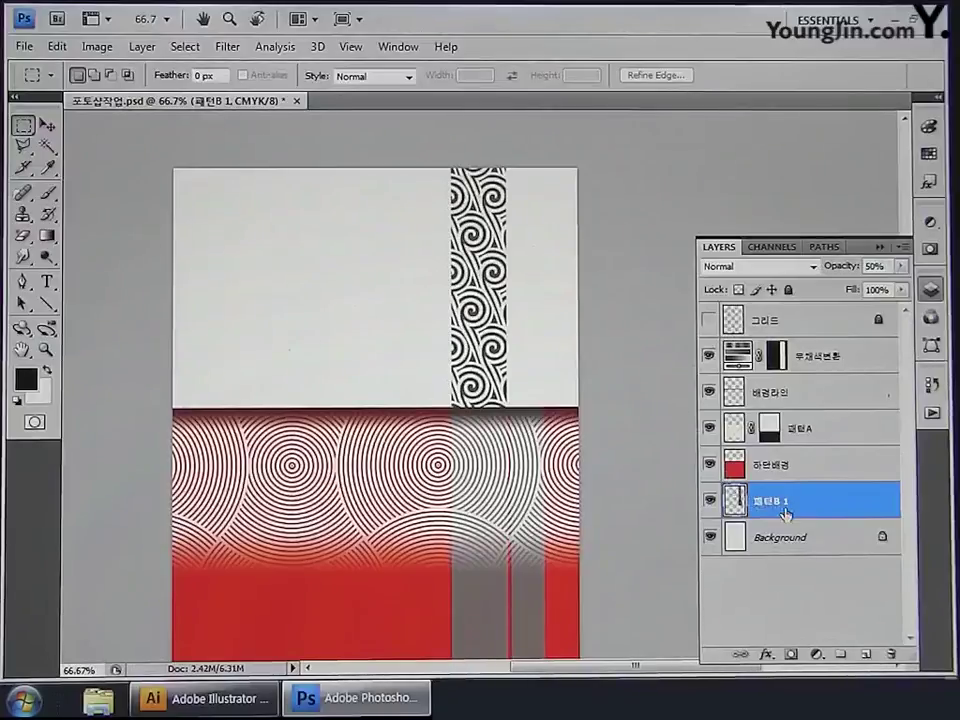
Step: Duplicate the 패턴B 1 layer, flip the copy horizontally, and place it mirrored against the original's right edge
{"action": "key", "text": "ctrl+j"}
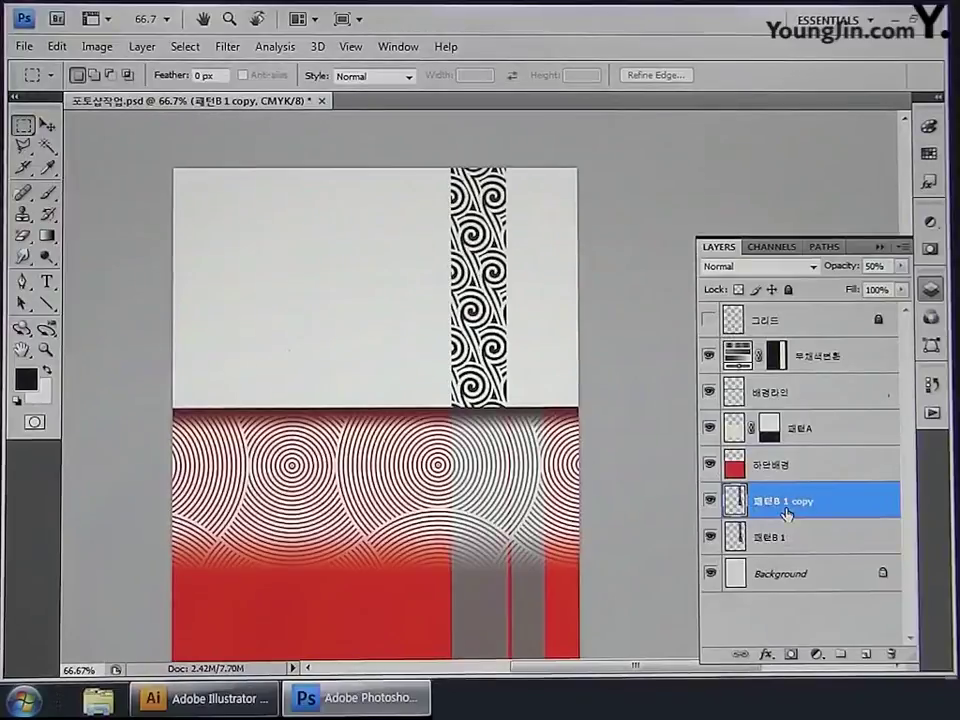
{"action": "key", "text": "ctrl+t"}
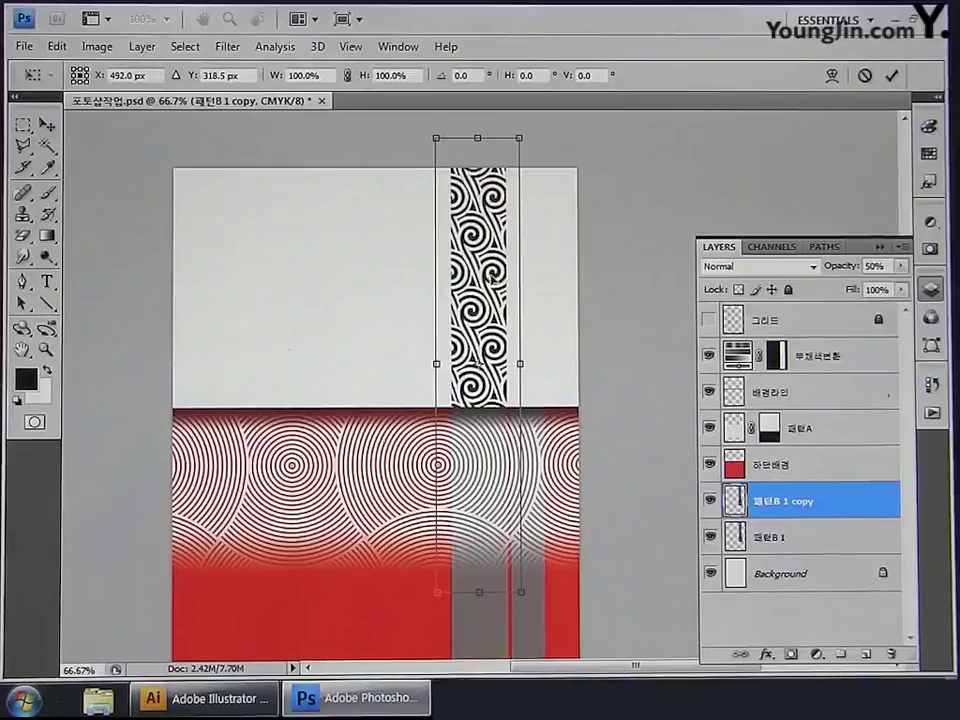
{"action": "right_click", "coordinate": [492, 283]}
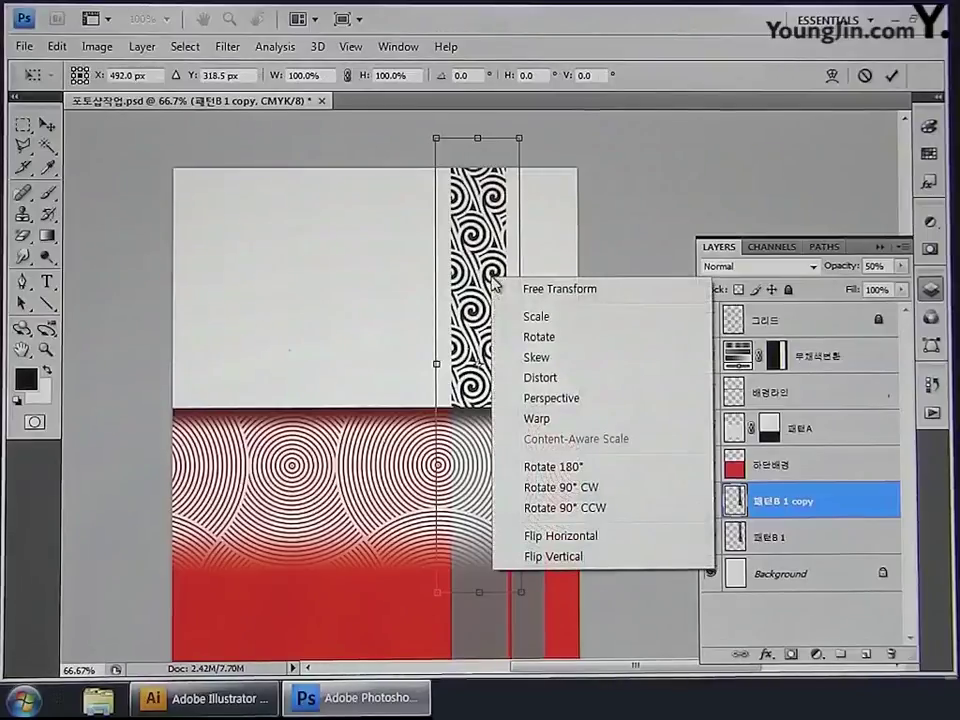
{"action": "left_click", "coordinate": [560, 536]}
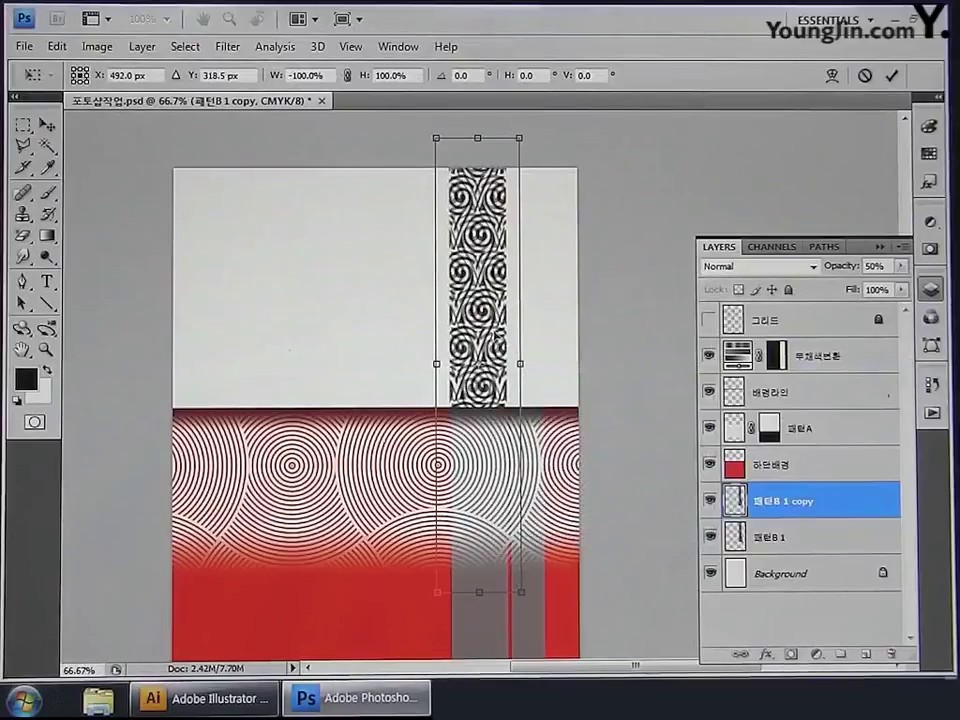
{"action": "left_click_drag", "start_coordinate": [491, 321], "coordinate": [548, 321]}
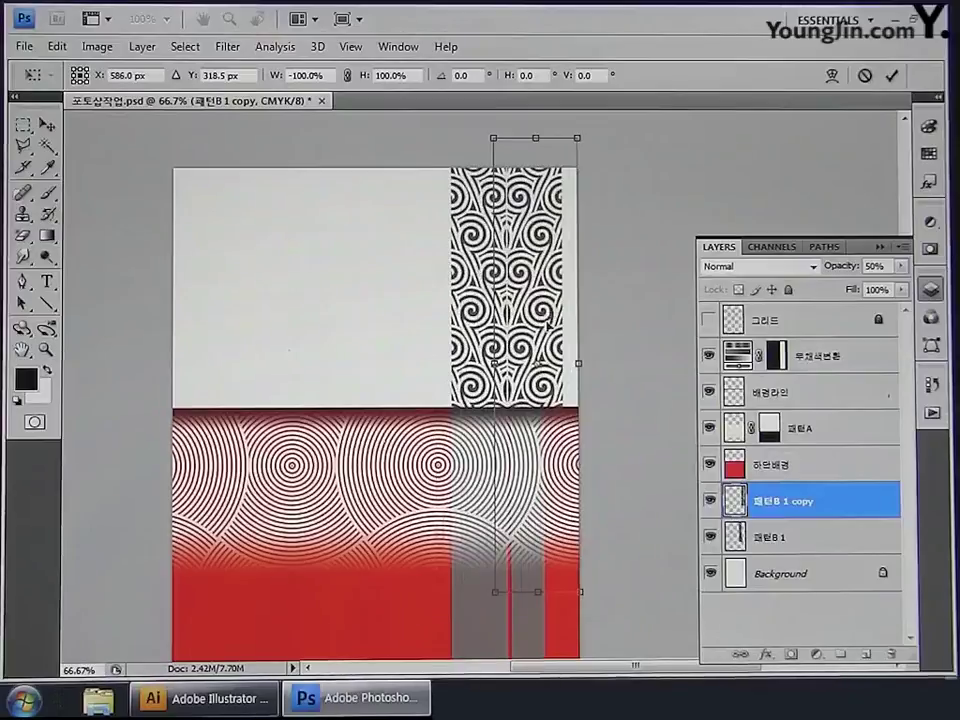
{"action": "key", "text": "Return"}
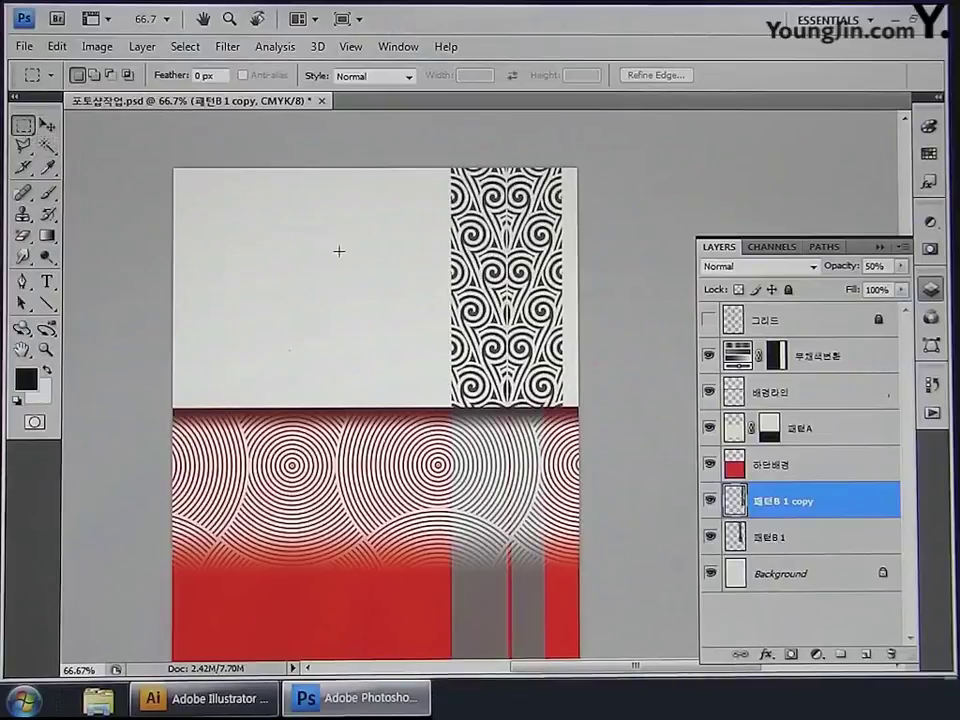
Step: Trim the mirrored swirl copy on both sides to the narrow grey strip's width and deselect
{"action": "left_click_drag", "start_coordinate": [458, 168], "coordinate": [511, 465]}
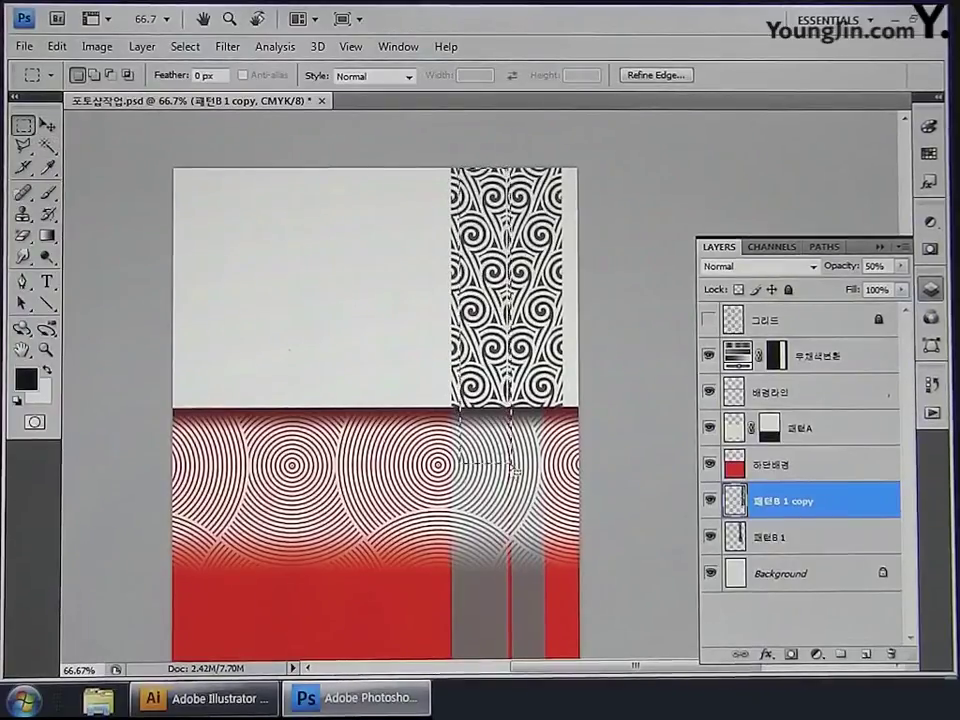
{"action": "left_click_drag", "start_coordinate": [578, 464], "coordinate": [540, 134]}
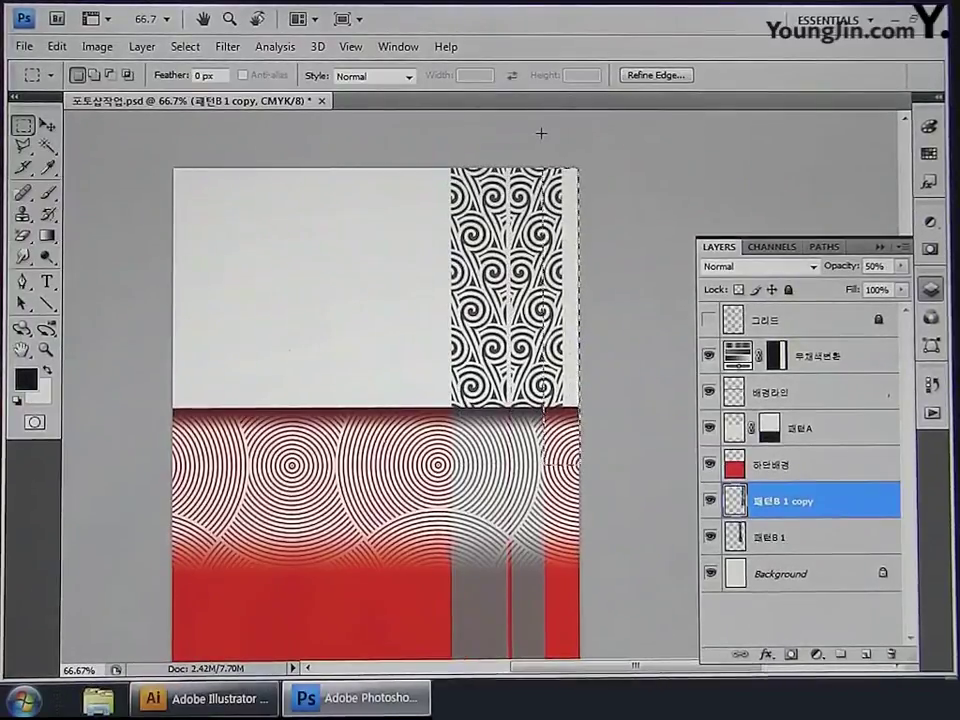
{"action": "key", "text": "Delete"}
{"action": "key", "text": "ctrl+d"}
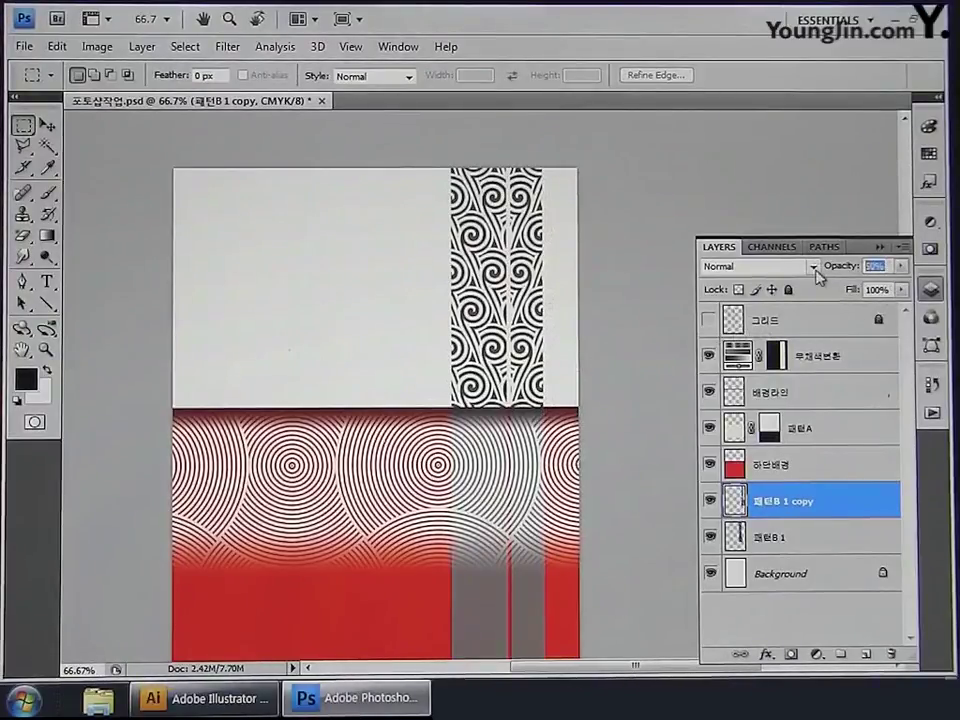
Step: Set the mirrored copy layer's opacity to 60% and rename it as 패턴B 2
{"action": "key", "text": "Return"}
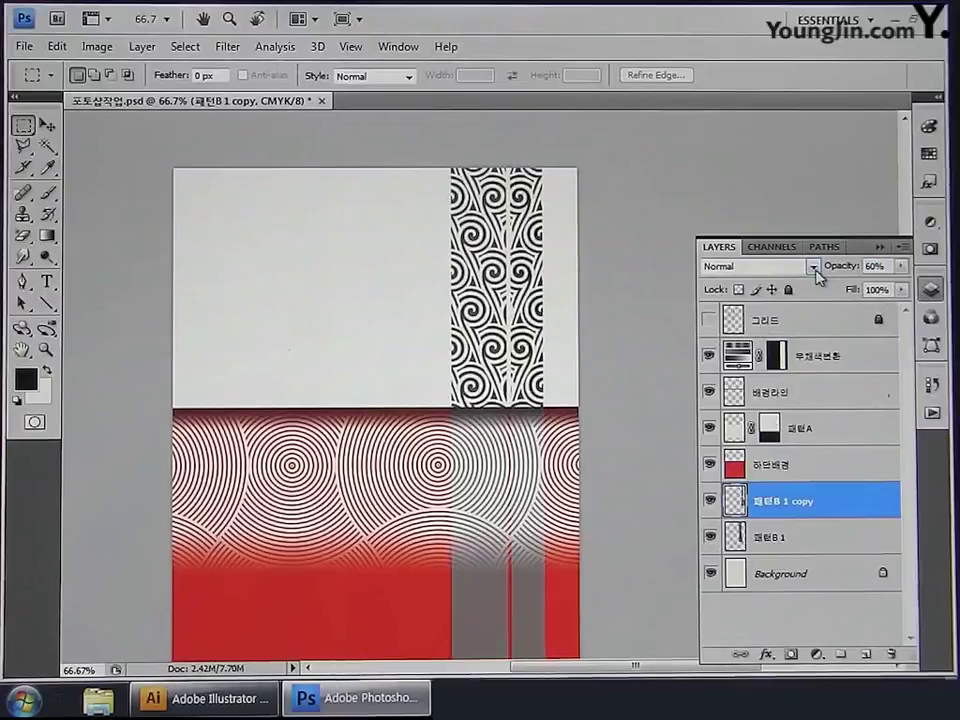
{"action": "double_click", "coordinate": [760, 503]}
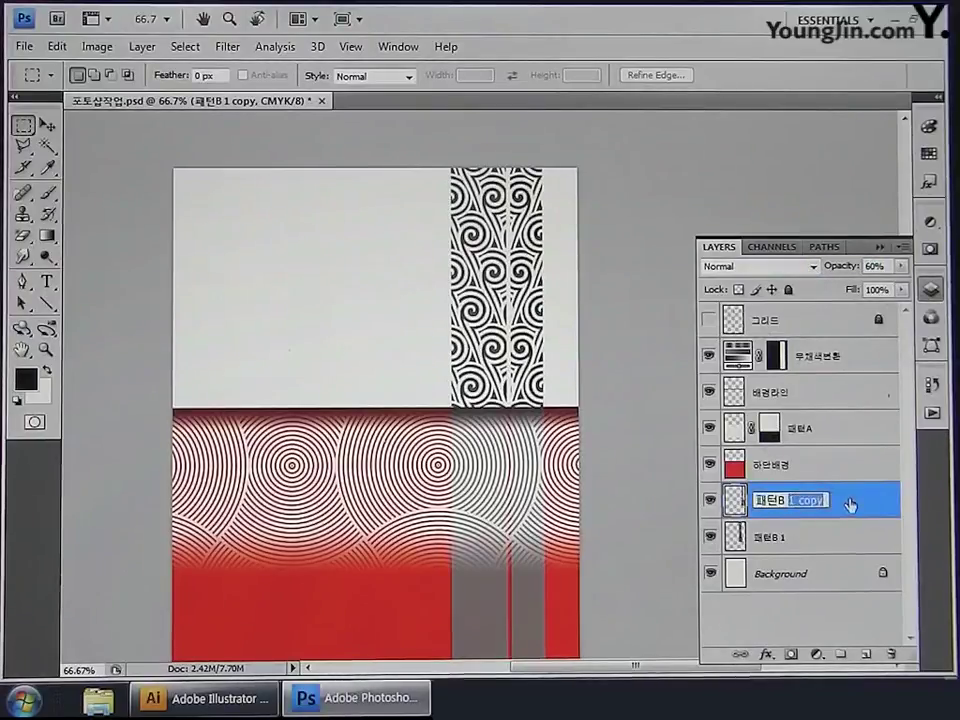
{"action": "type", "text": "2"}
{"action": "key", "text": "Return"}
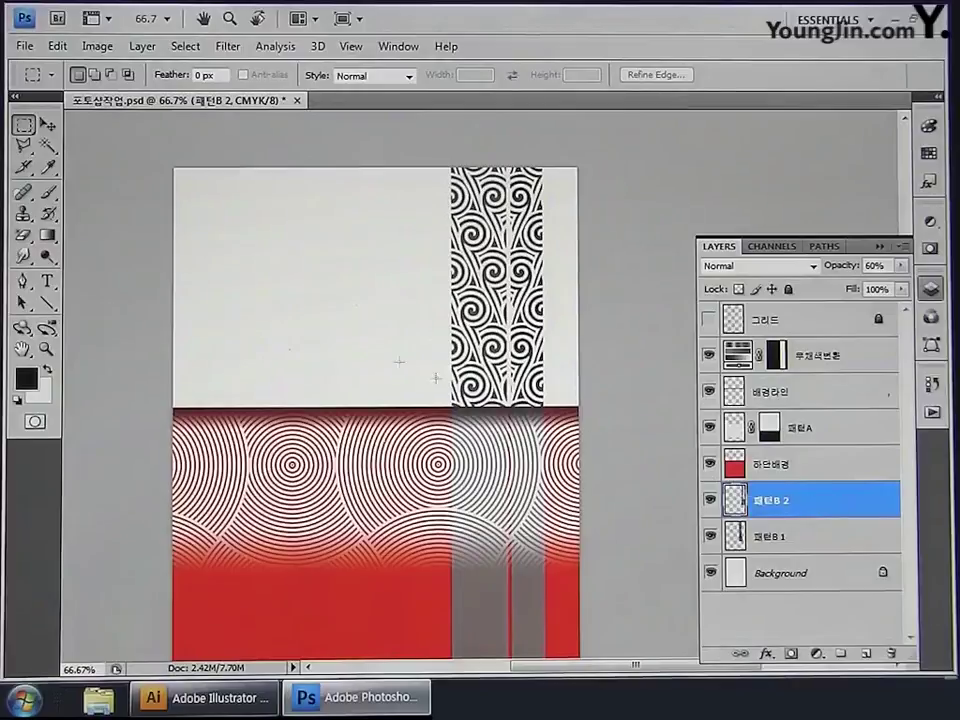
Step: Open the 핫라면.jpg image from the 기출_소스 folder
{"action": "left_click", "coordinate": [24, 46]}
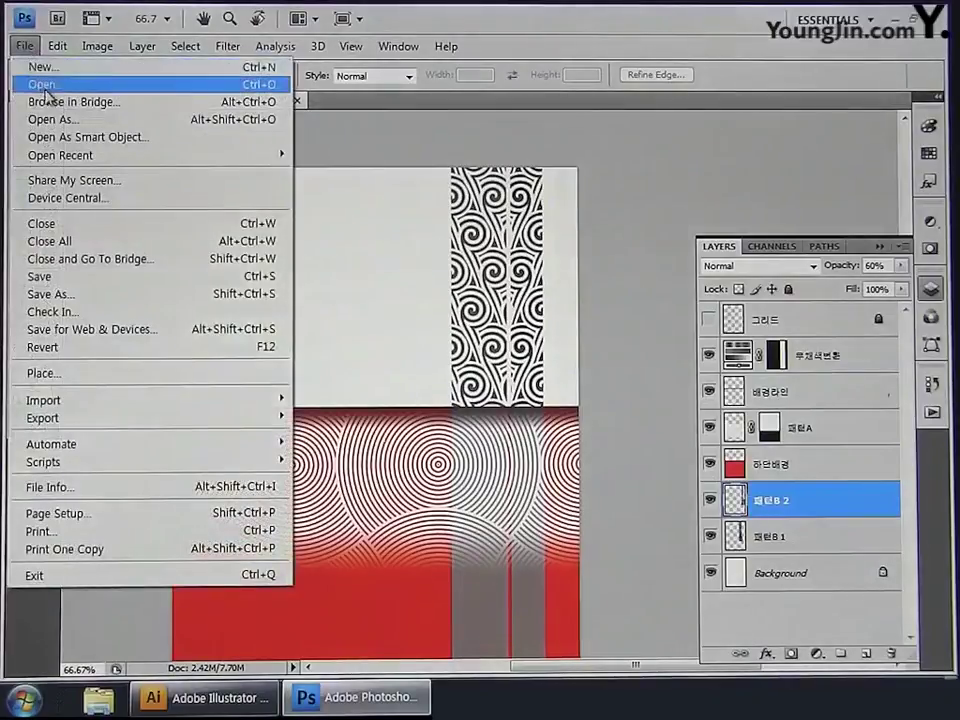
{"action": "left_click", "coordinate": [45, 84]}
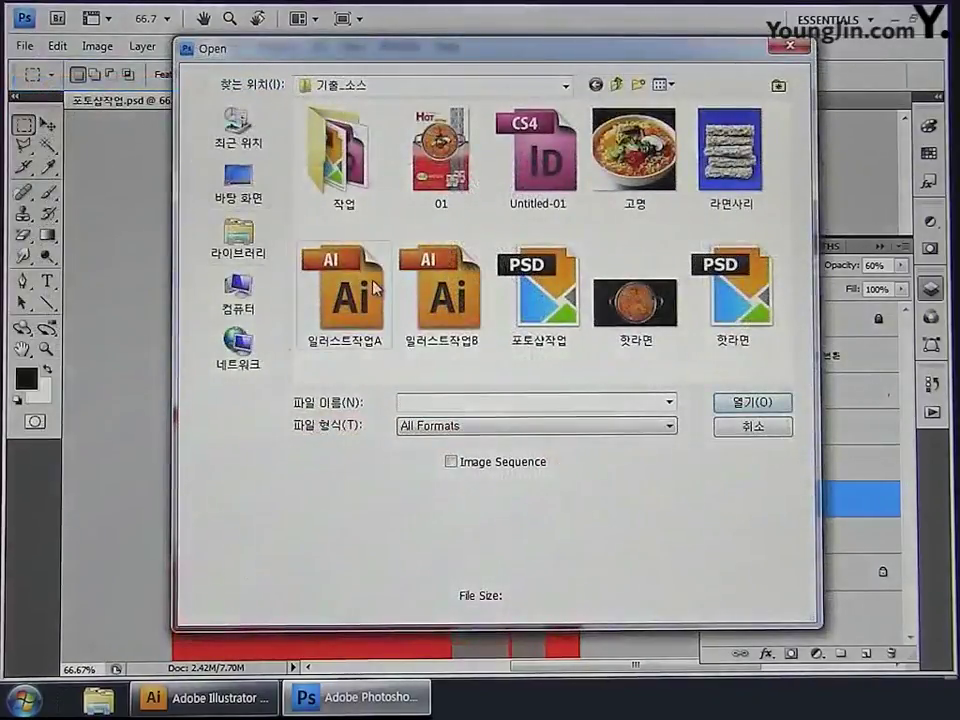
{"action": "left_click", "coordinate": [616, 320]}
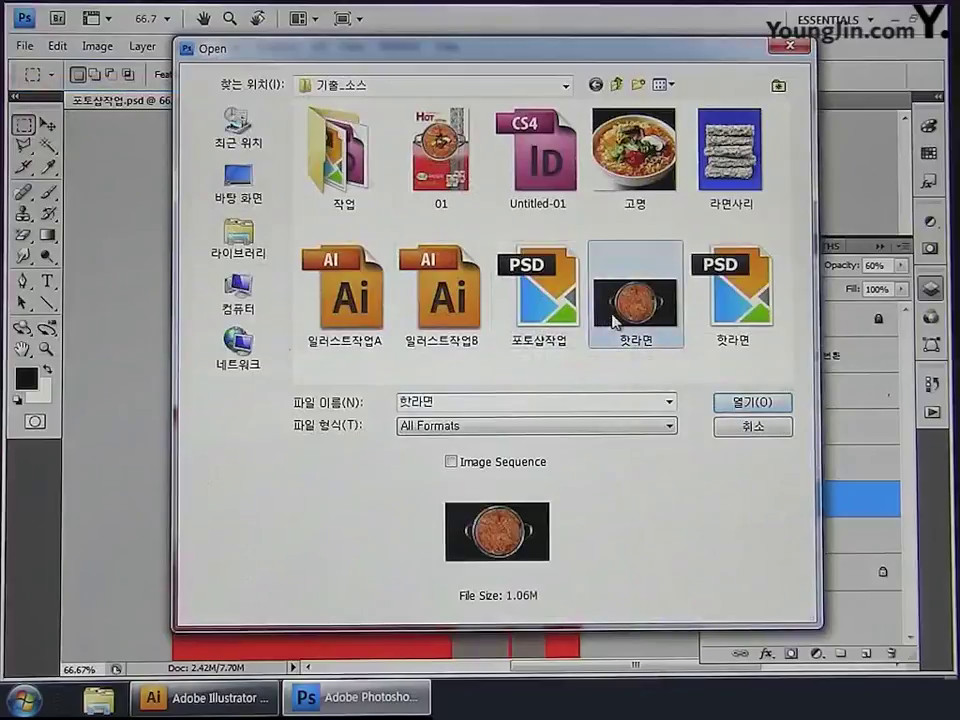
{"action": "left_click", "coordinate": [730, 403]}
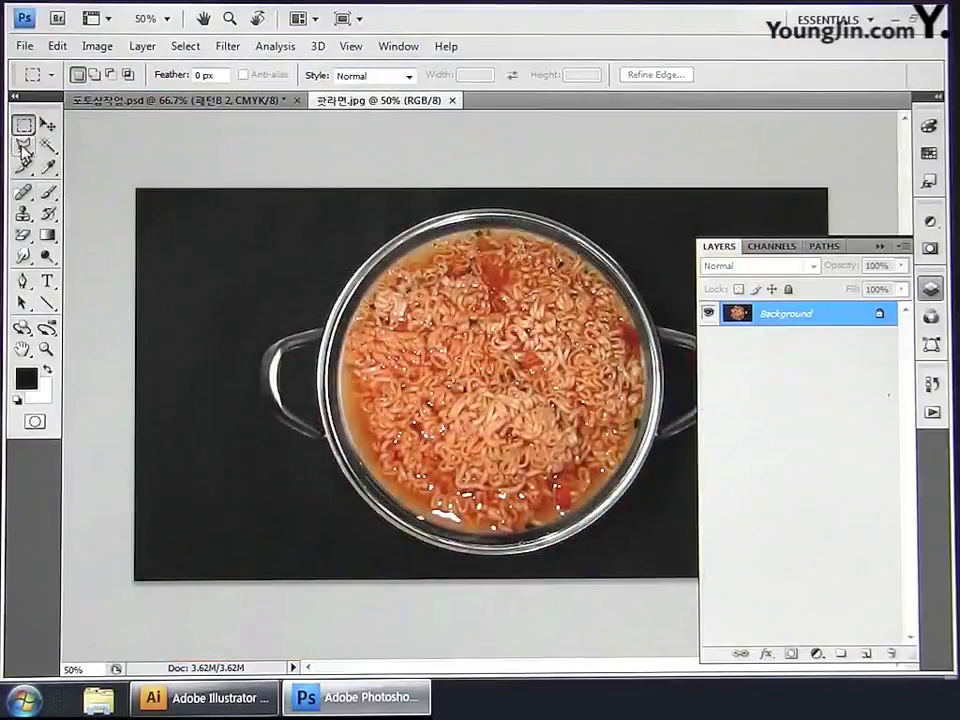
Step: Select the ramen pot with its two handles, excluding the gaps inside the handles, using the Polygonal Lasso tool
{"action": "left_click", "coordinate": [24, 148]}
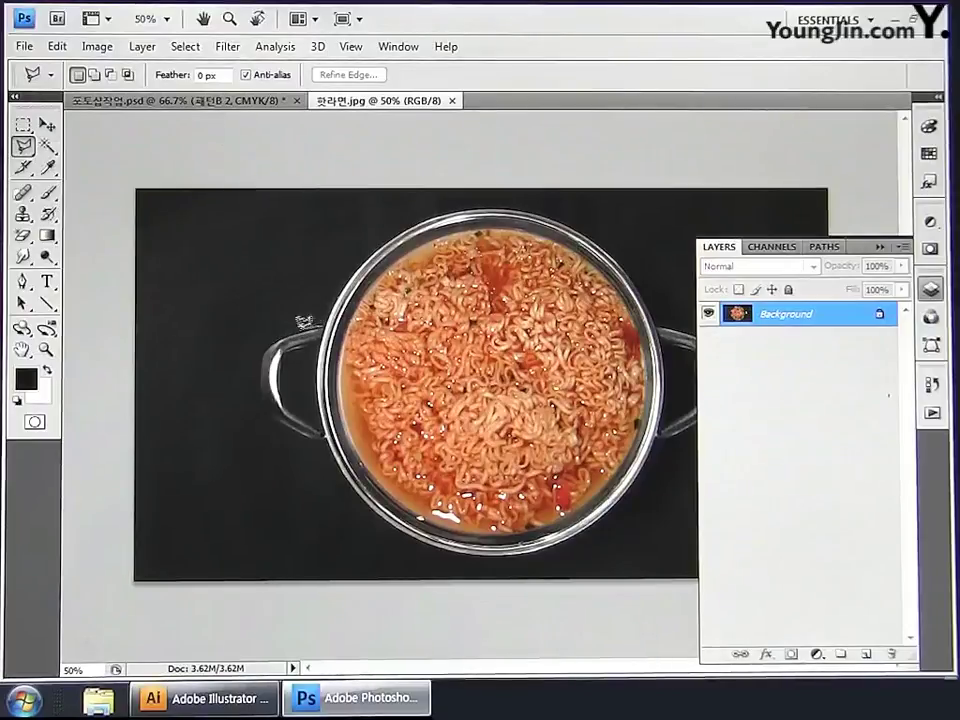
{"action": "key", "text": "ctrl+plus"}
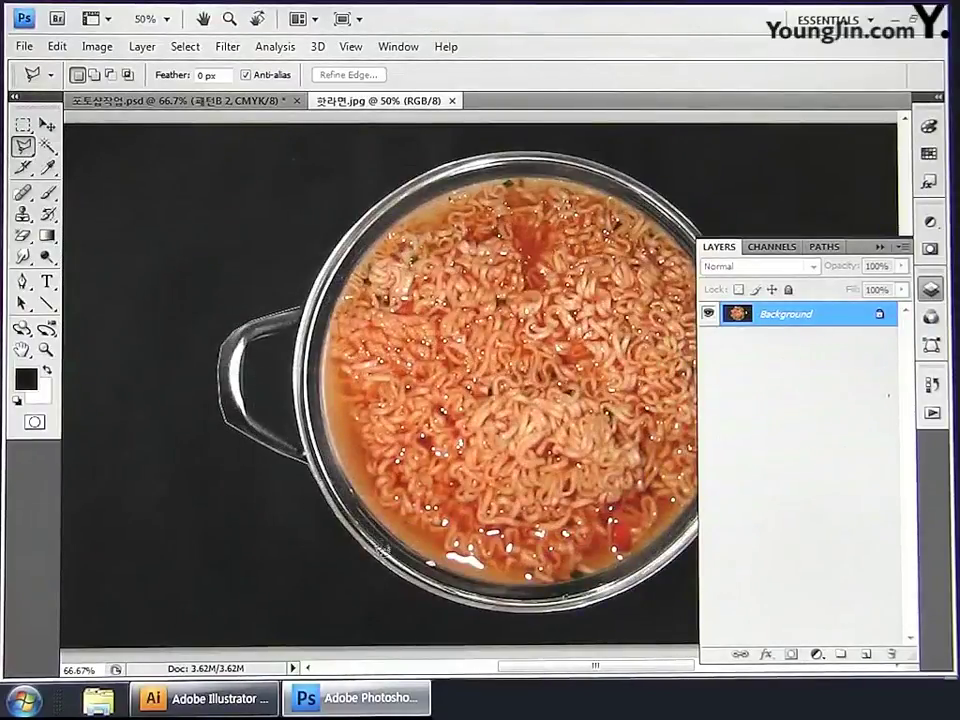
{"action": "key", "text": "End"}
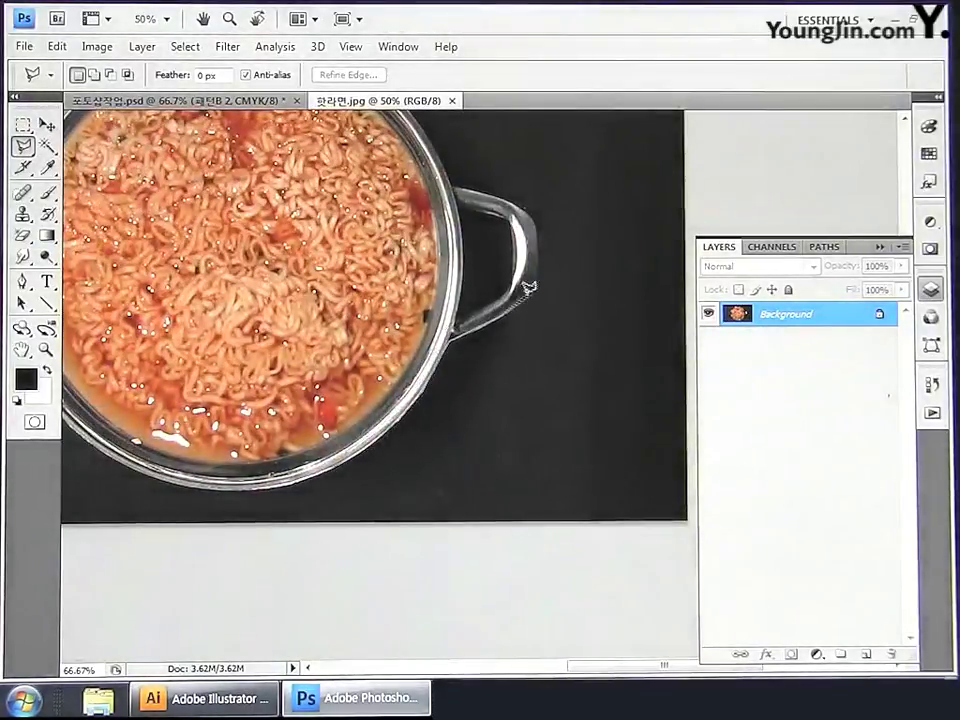
{"action": "left_click_drag", "start_coordinate": [455, 178], "coordinate": [575, 323]}
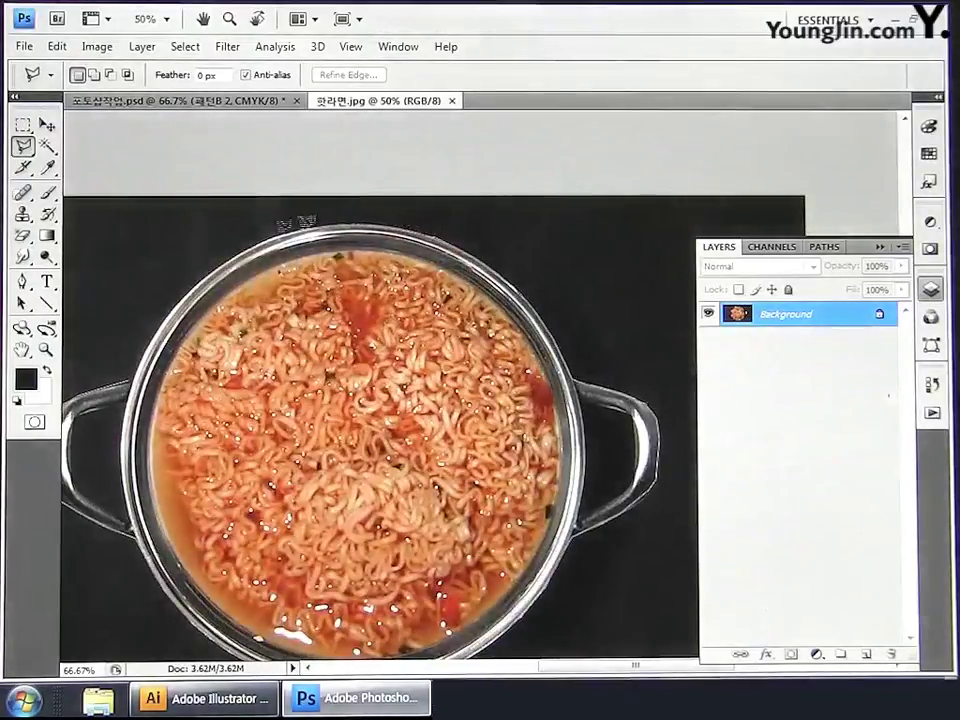
{"action": "left_click", "coordinate": [140, 352]}
{"action": "key", "text": "ctrl+plus"}
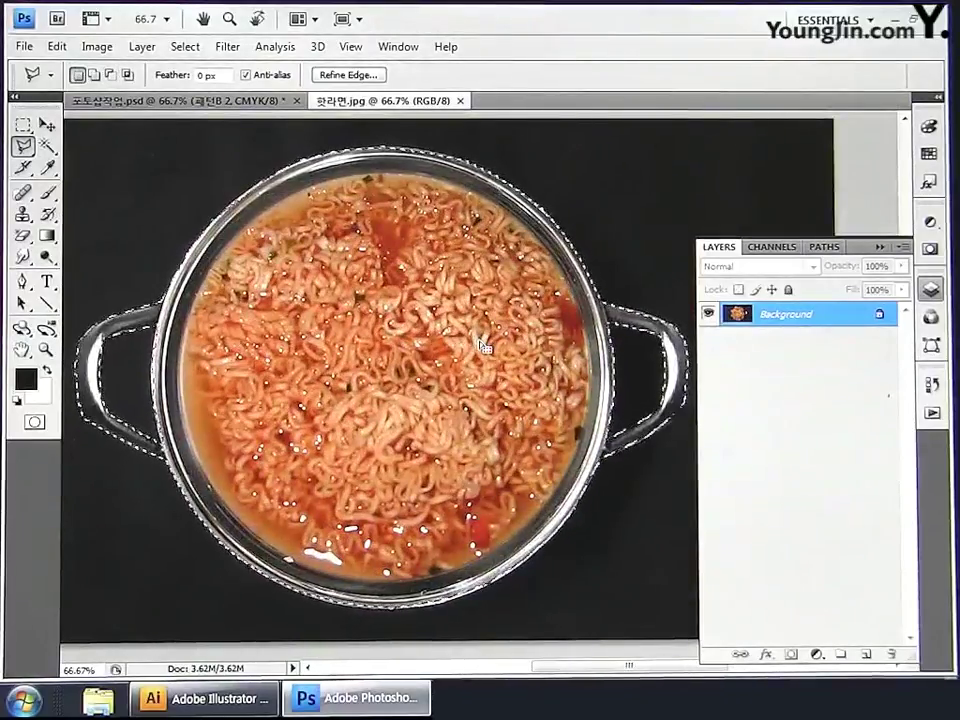
Step: Copy the selected pot to a new layer and name the layer 핫라면
{"action": "key", "text": "ctrl+j"}
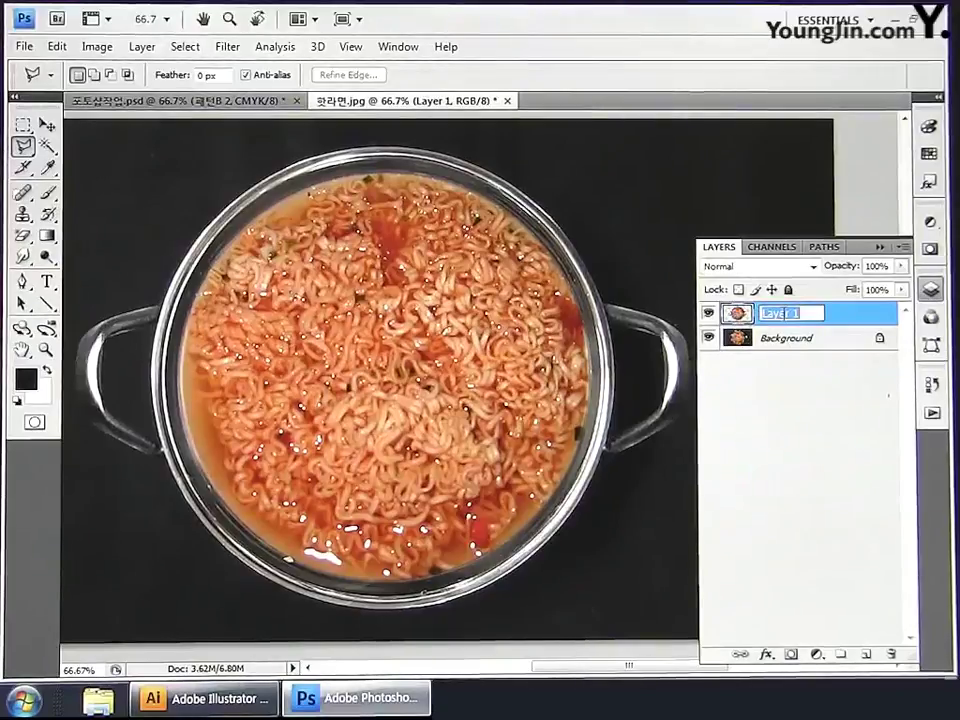
{"action": "type", "text": "신라면"}
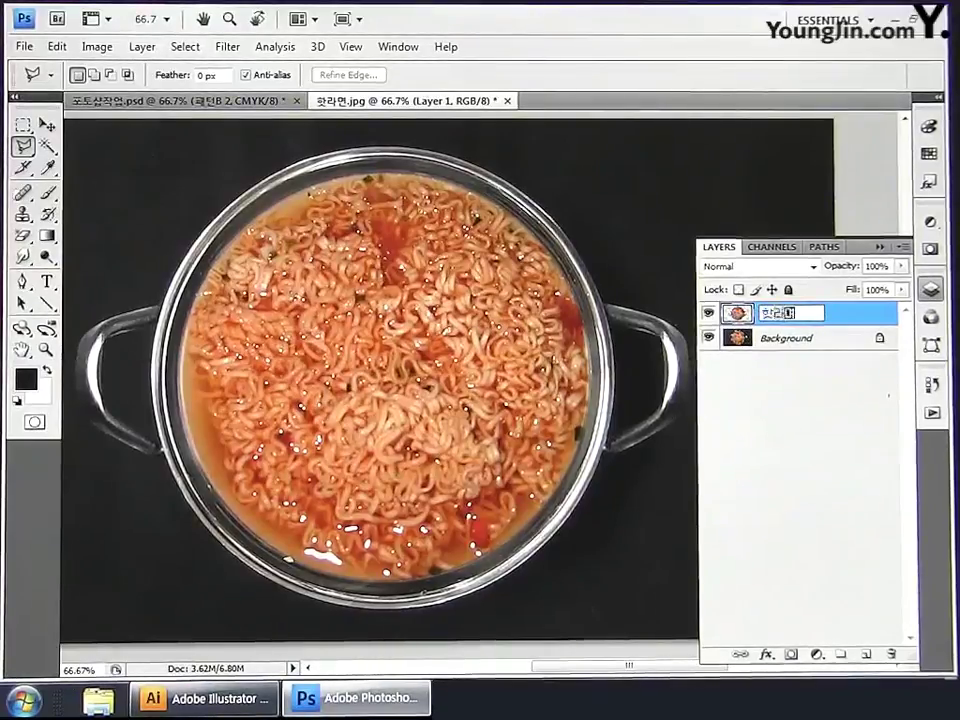
{"action": "key", "text": "Return"}
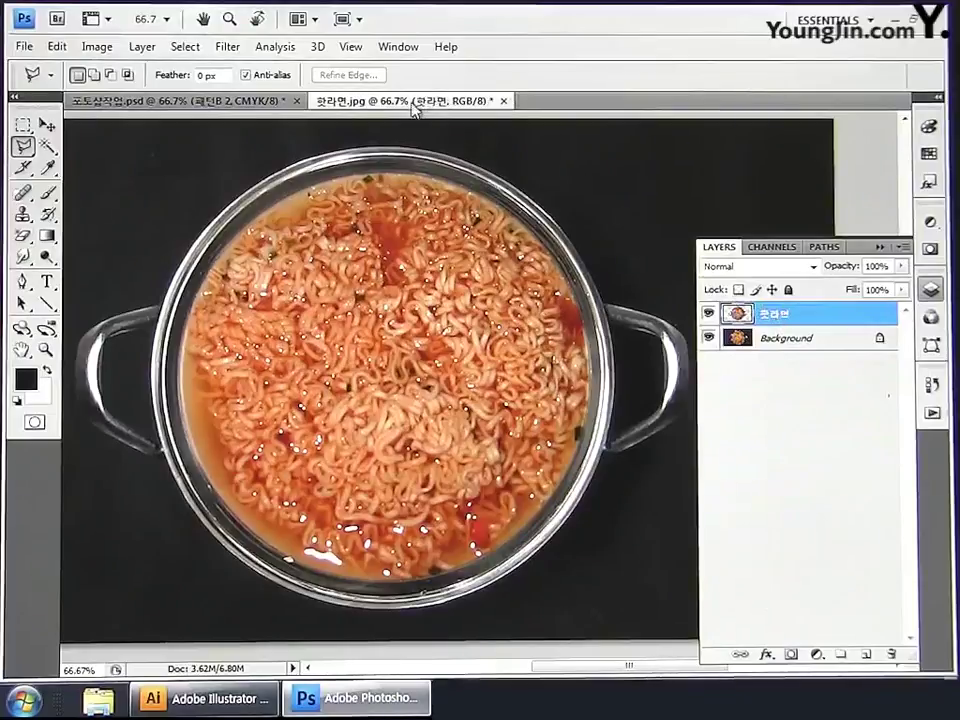
Step: Float the 핫라면.jpg window, copy its 핫라면 layer into 포토샵작업.psd directly above 패턴B 2, and move the window aside
{"action": "left_click_drag", "start_coordinate": [415, 110], "coordinate": [455, 320]}
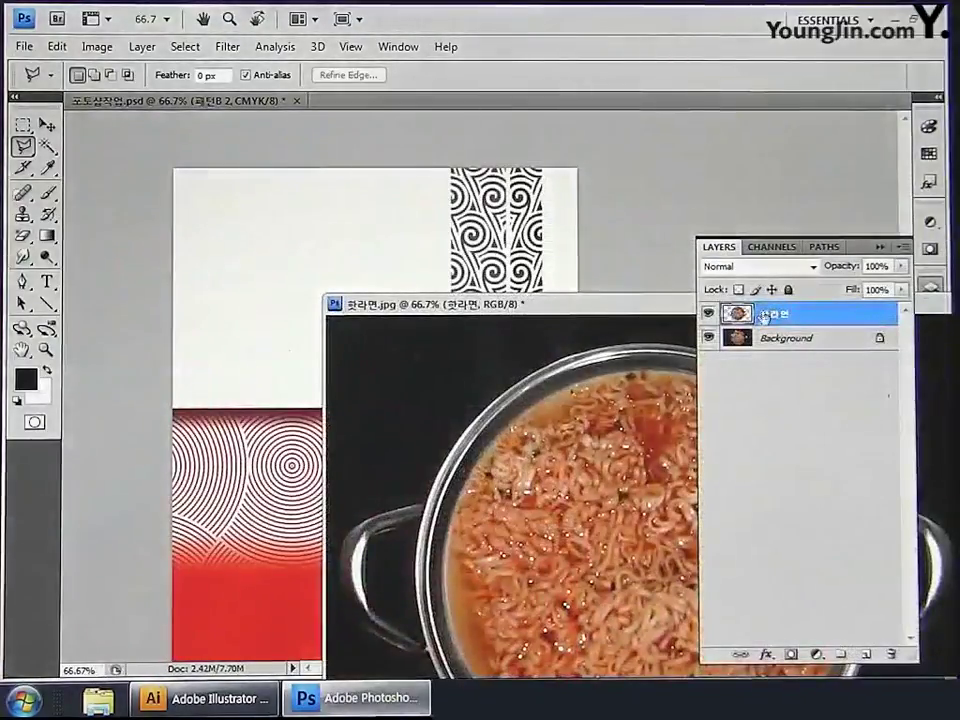
{"action": "left_click_drag", "start_coordinate": [776, 313], "coordinate": [302, 242]}
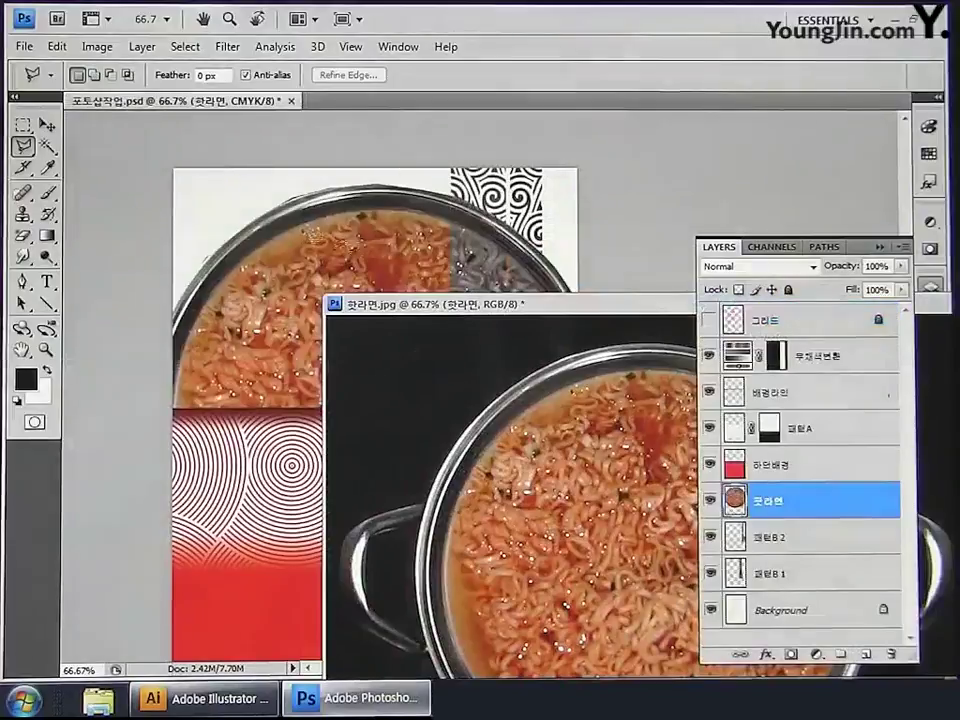
{"action": "left_click_drag", "start_coordinate": [460, 303], "coordinate": [67, 321]}
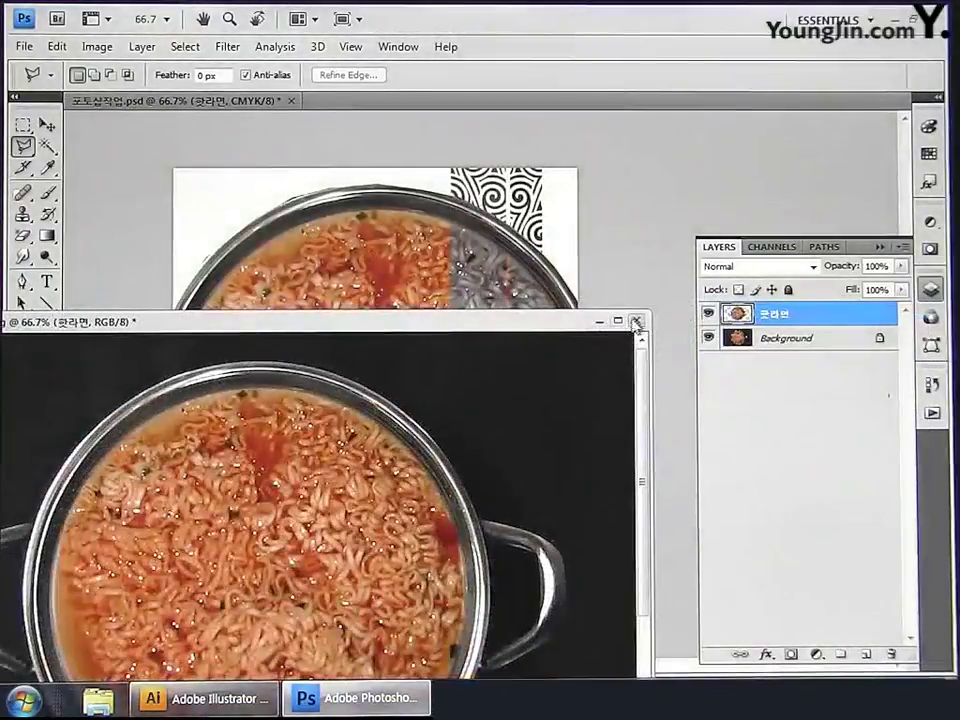
Step: Close 핫라면.jpg without saving and move the 핫라면 layer in 포토샵작업.psd directly below the 그리드 layer
{"action": "key", "text": "ctrl+w"}
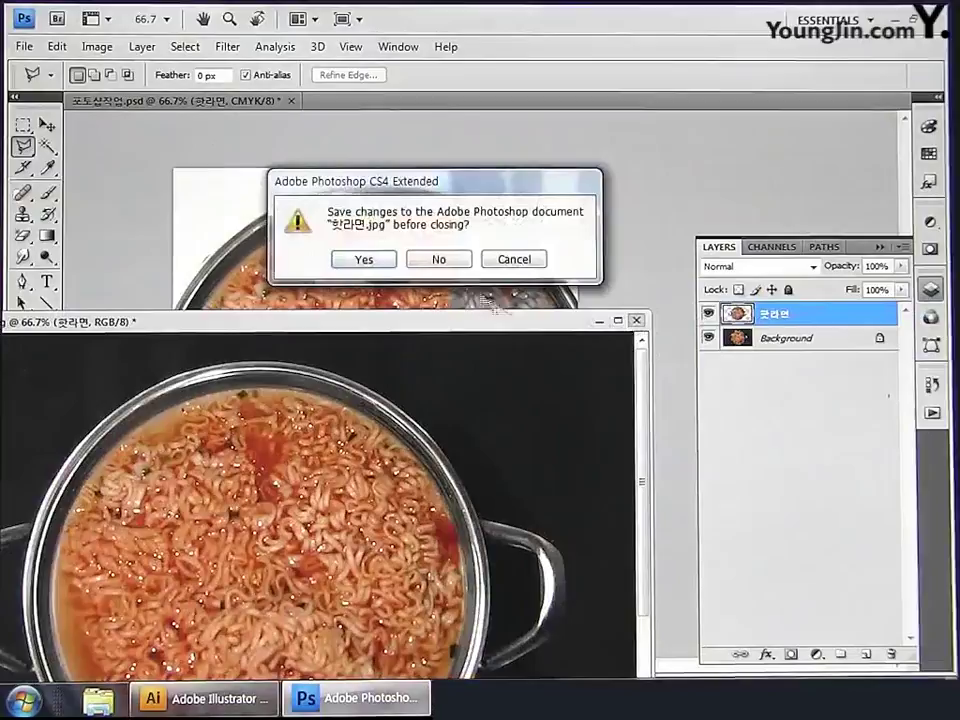
{"action": "left_click", "coordinate": [450, 261]}
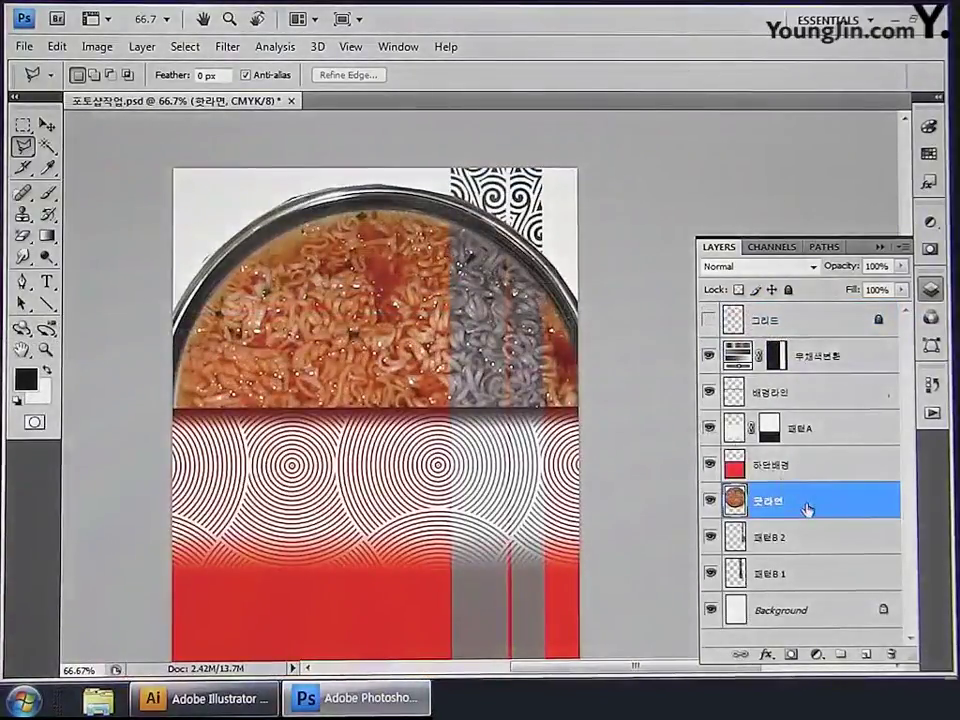
{"action": "left_click_drag", "start_coordinate": [807, 510], "coordinate": [800, 350]}
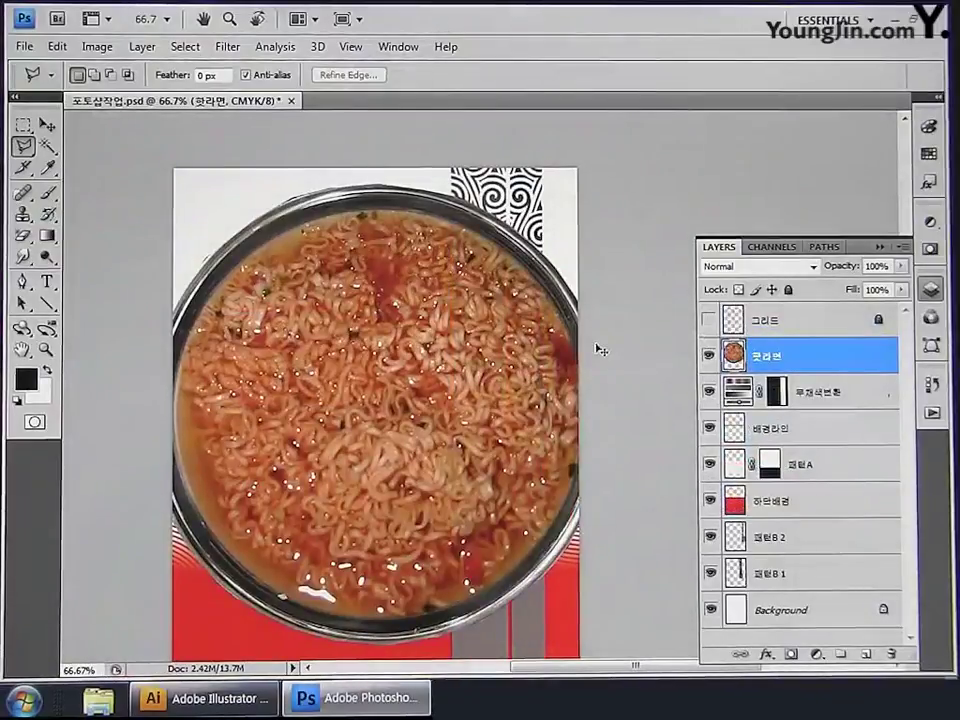
Step: Scale the ramen pot proportionally to about 59.4% and place it at X 328.5 px, Y 388 px
{"action": "key", "text": "ctrl+t"}
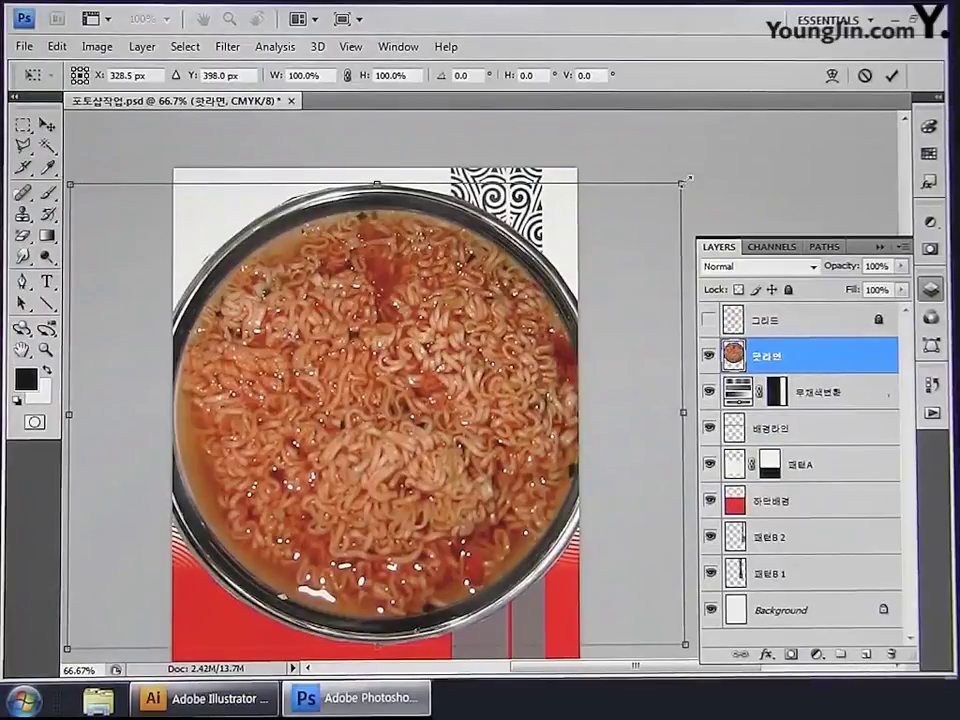
{"action": "left_click_drag", "start_coordinate": [687, 181], "coordinate": [560, 272]}
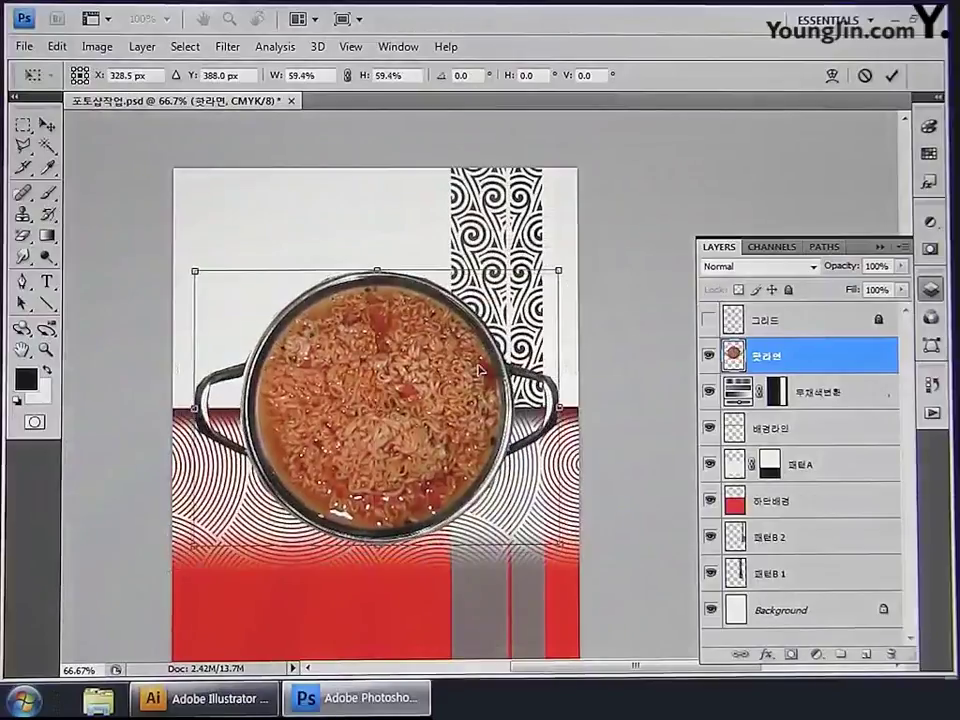
{"action": "key", "text": "Return"}
{"action": "key", "text": "l"}
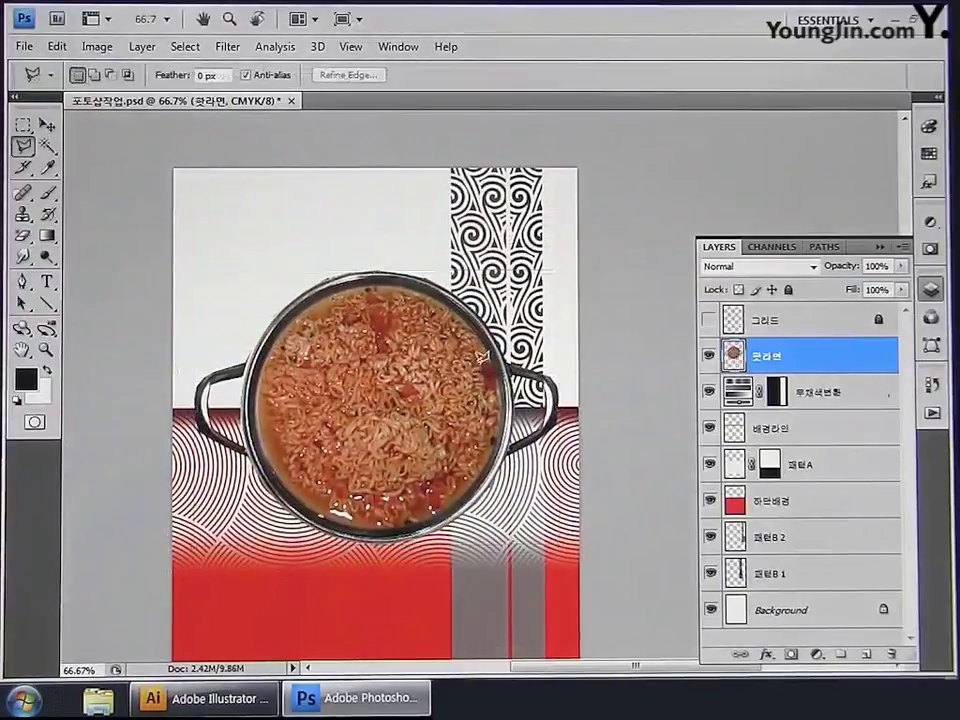
Step: Brighten the pot with a Levels adjustment, using input black 13, midtone 1.35 and a lowered white point
{"action": "left_click", "coordinate": [97, 46]}
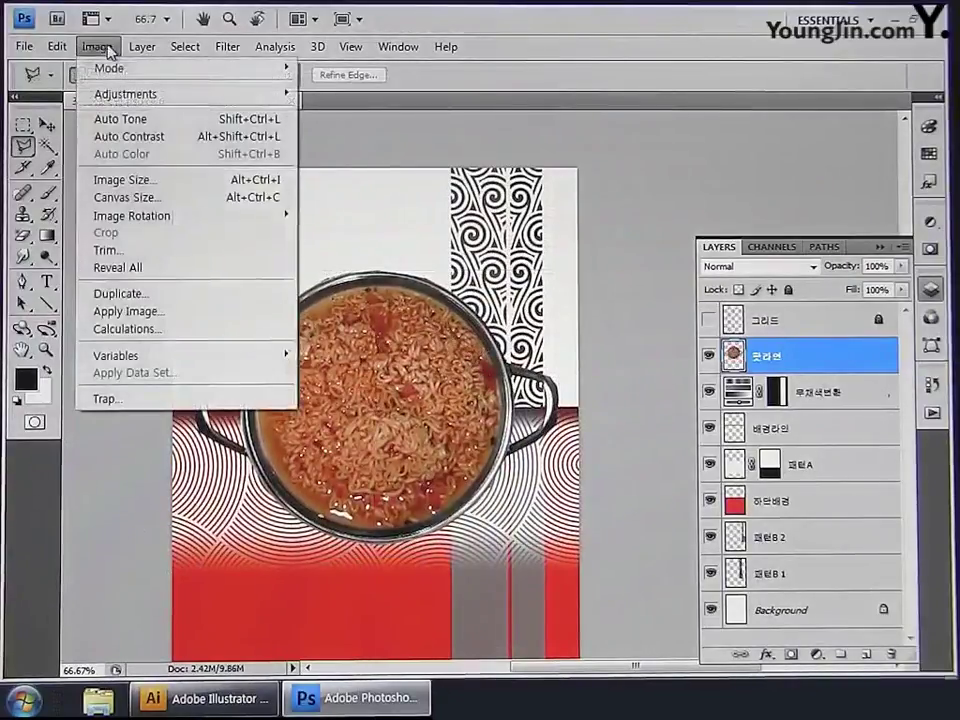
{"action": "mouse_move", "coordinate": [107, 94]}
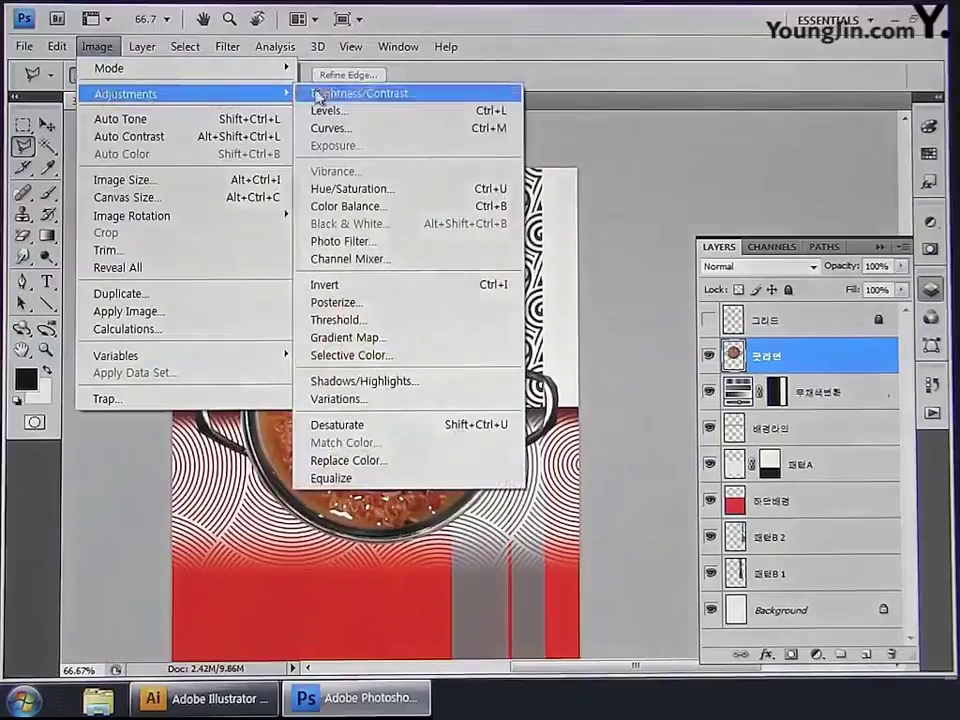
{"action": "left_click", "coordinate": [322, 111]}
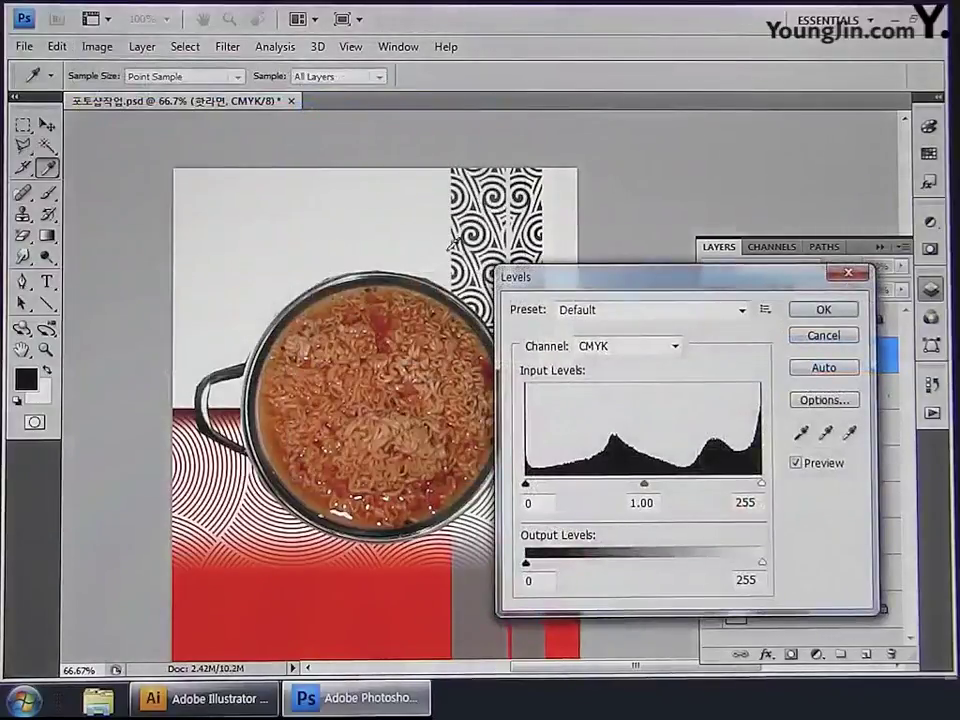
{"action": "left_click_drag", "start_coordinate": [527, 487], "coordinate": [537, 489]}
{"action": "left_click_drag", "start_coordinate": [650, 489], "coordinate": [626, 487]}
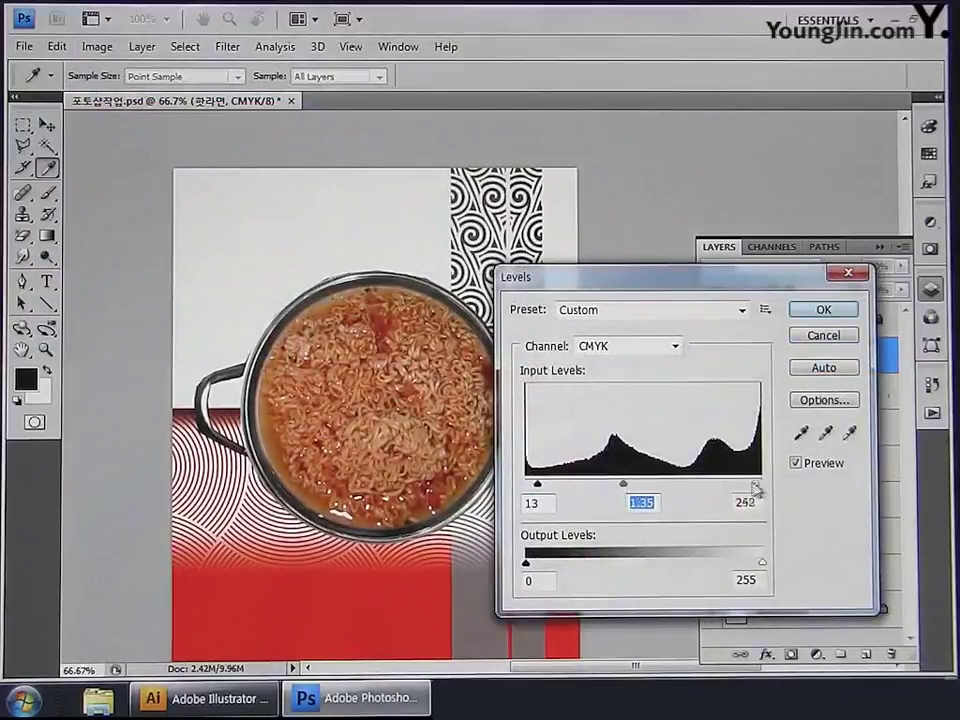
{"action": "left_click_drag", "start_coordinate": [755, 487], "coordinate": [727, 486]}
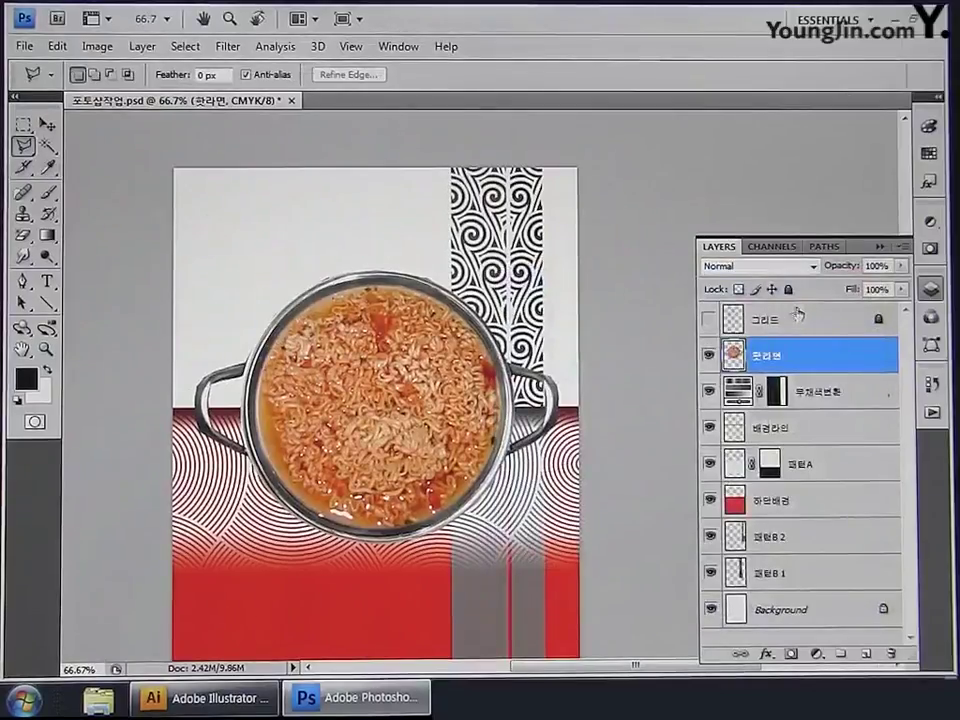
Step: Copy the part of the pot's right handle lying over the narrow pattern strip to a new layer named 무채색 핫라면
{"action": "left_click", "coordinate": [22, 125]}
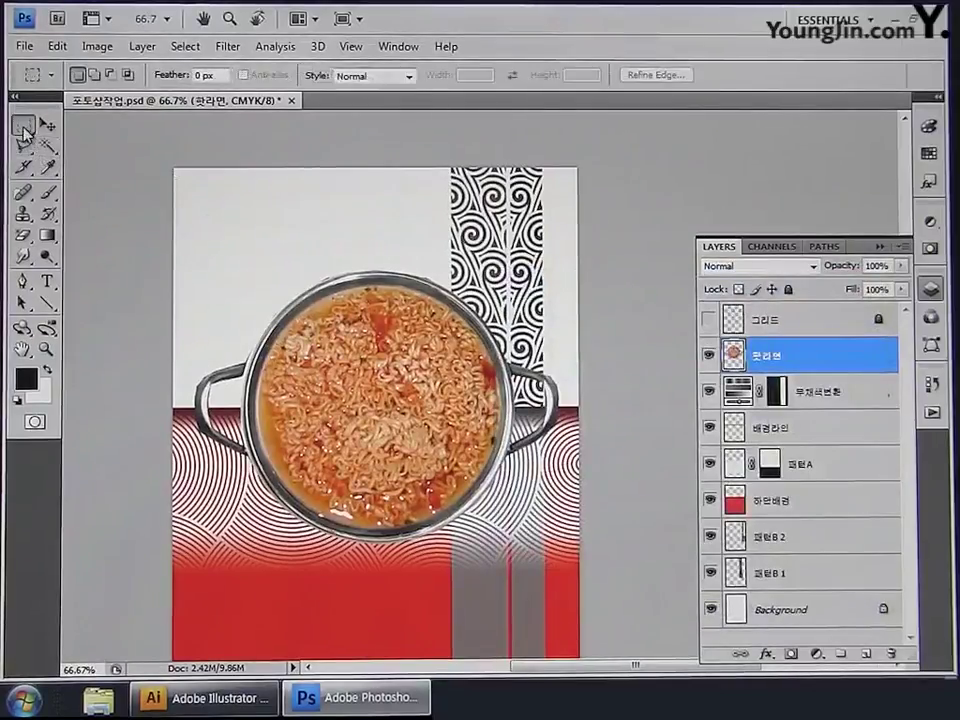
{"action": "key", "text": "ctrl+plus"}
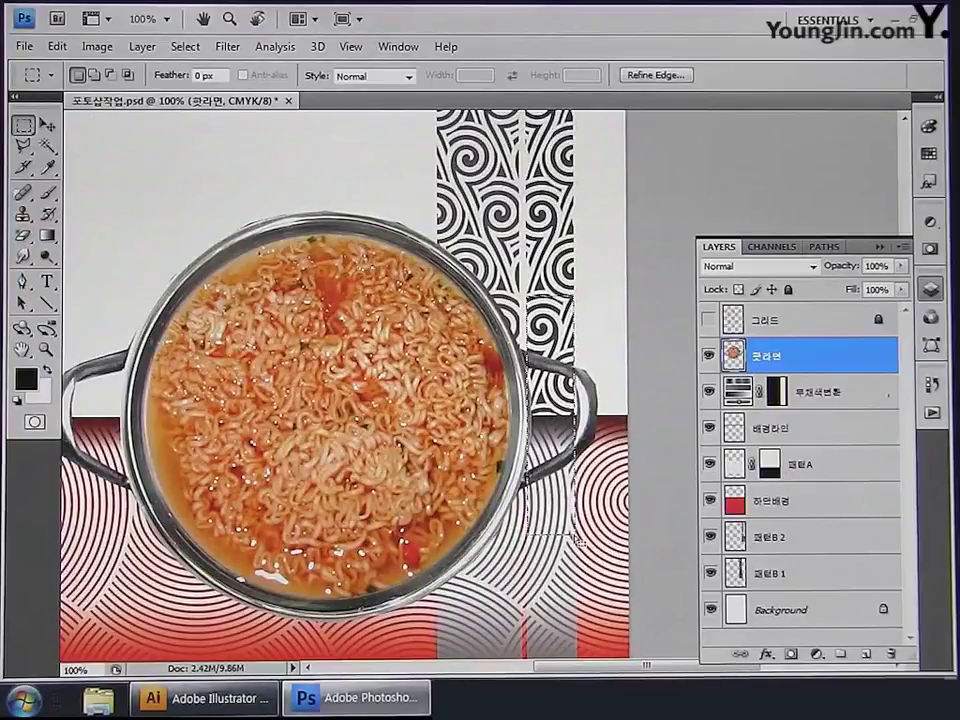
{"action": "key", "text": "ctrl+j"}
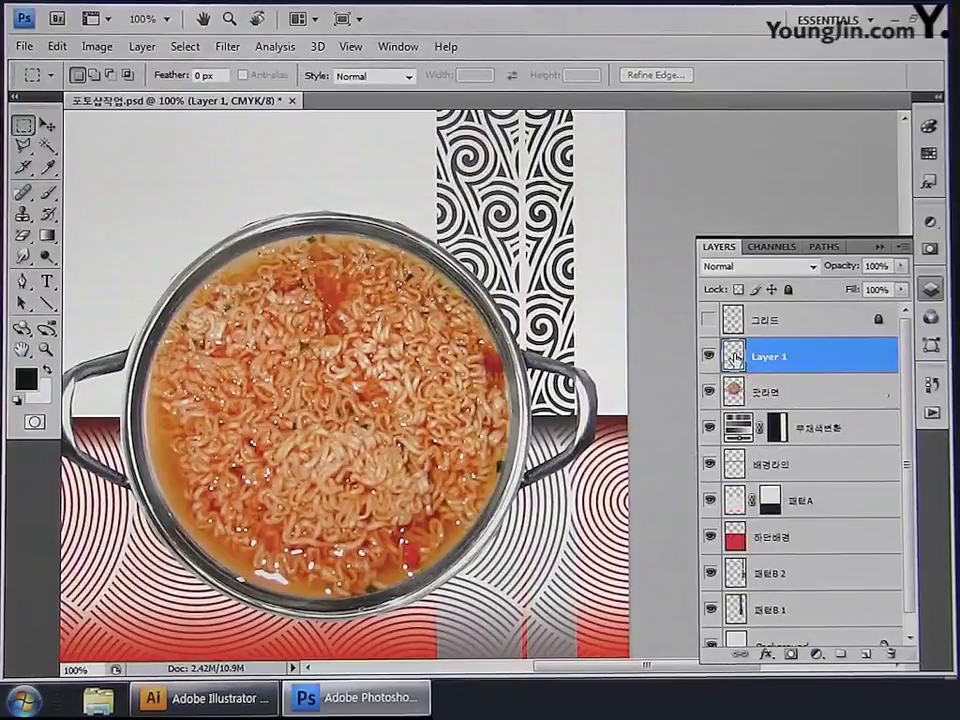
{"action": "double_click", "coordinate": [772, 355]}
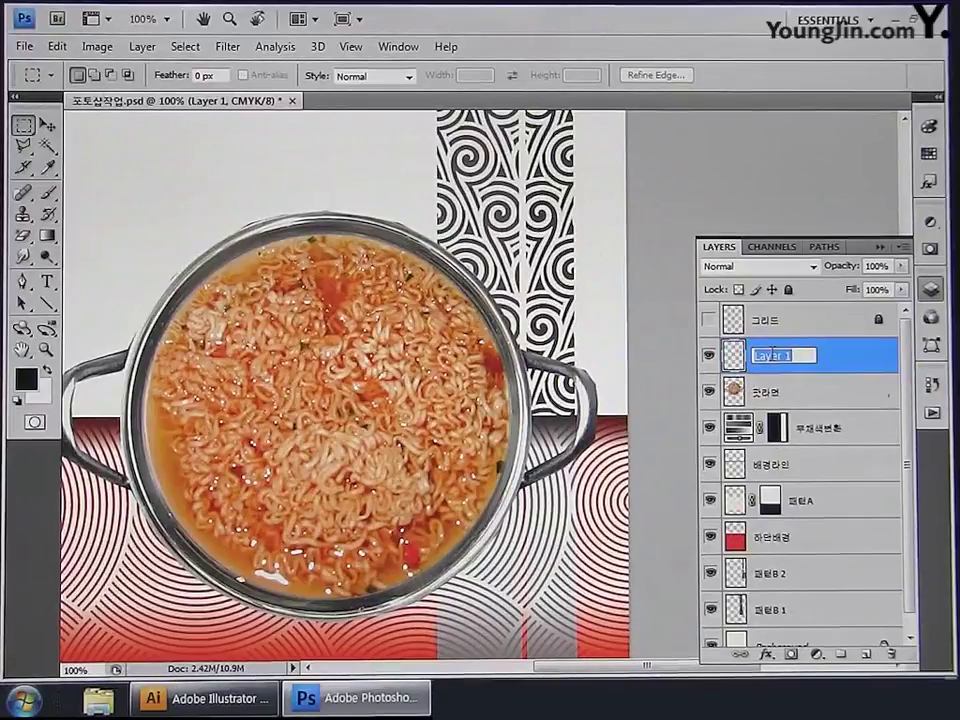
{"action": "type", "text": "무채색 컵라면"}
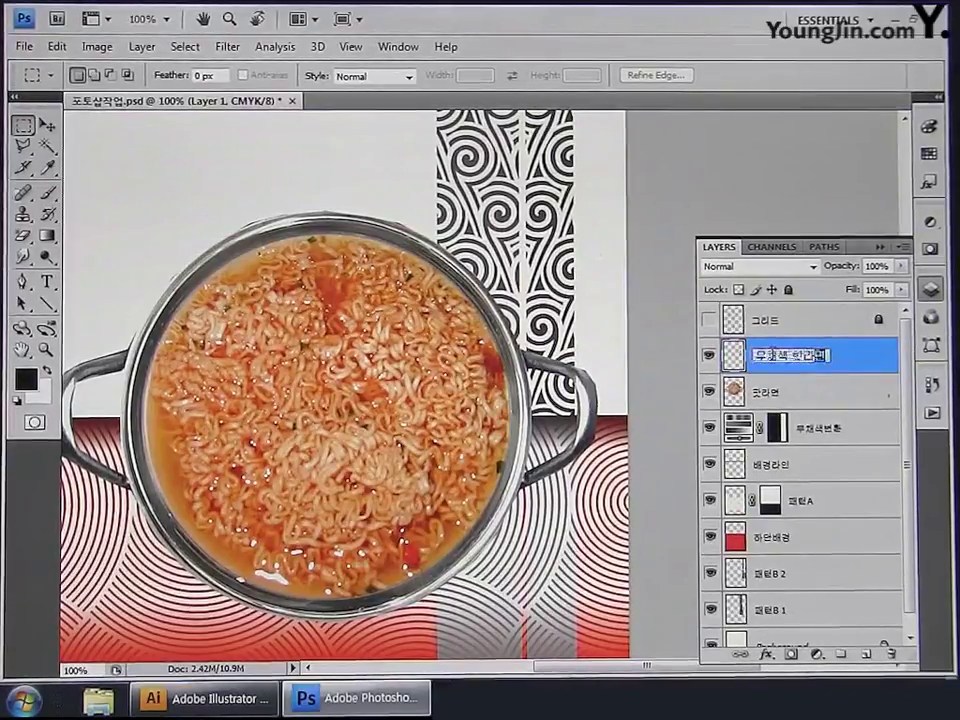
{"action": "key", "text": "Return"}
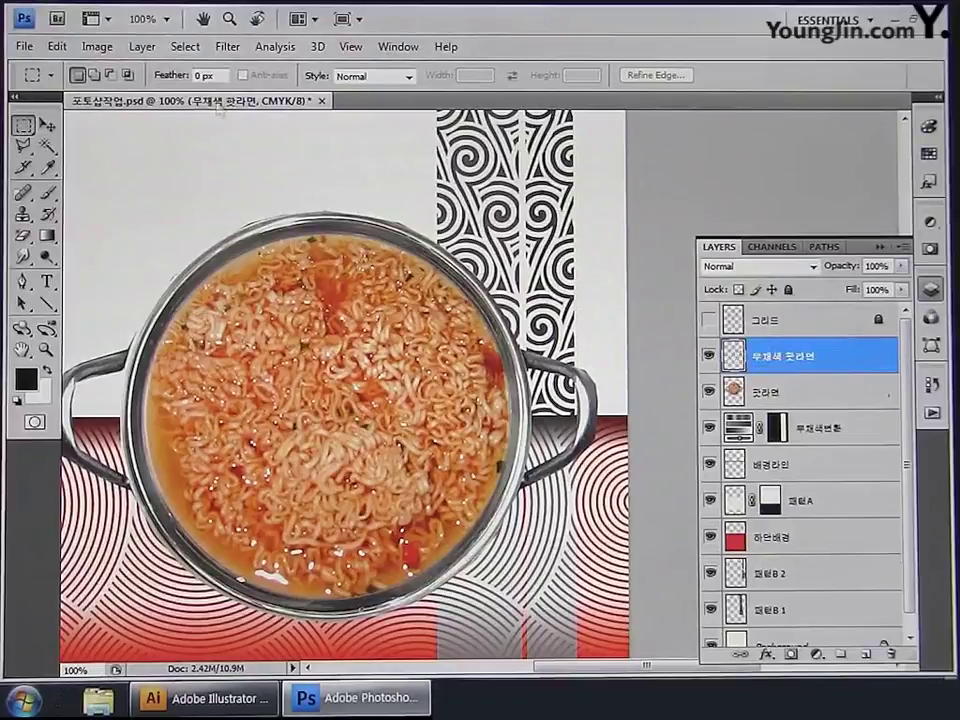
Step: Desaturate the 무채색 핫라면 layer with Hue/Saturation, setting Saturation to -100
{"action": "left_click", "coordinate": [97, 46]}
{"action": "mouse_move", "coordinate": [245, 95]}
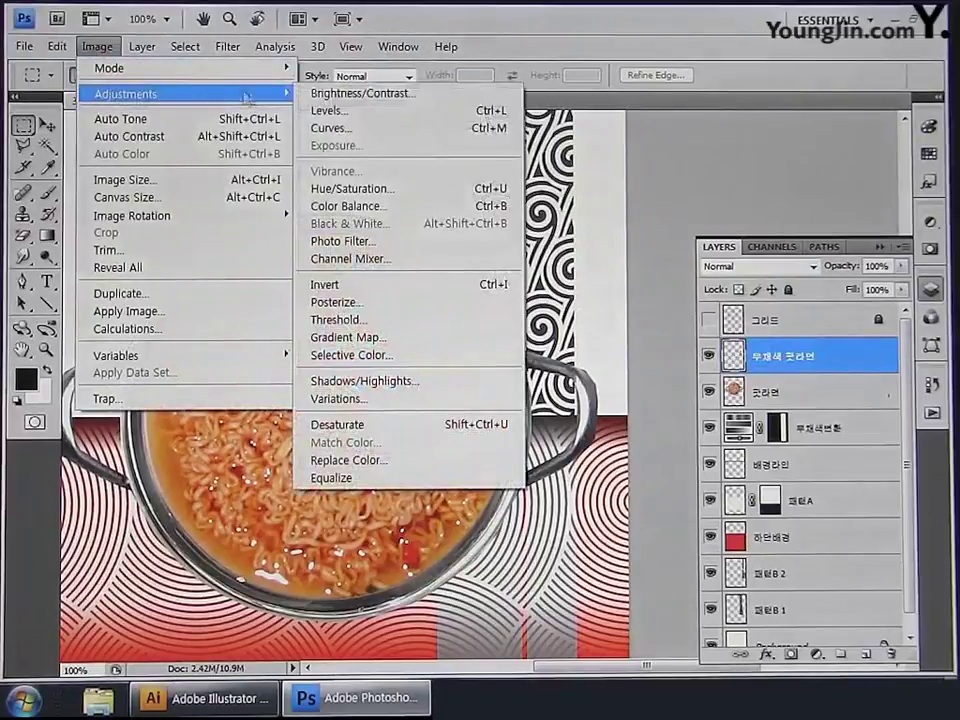
{"action": "left_click", "coordinate": [377, 190]}
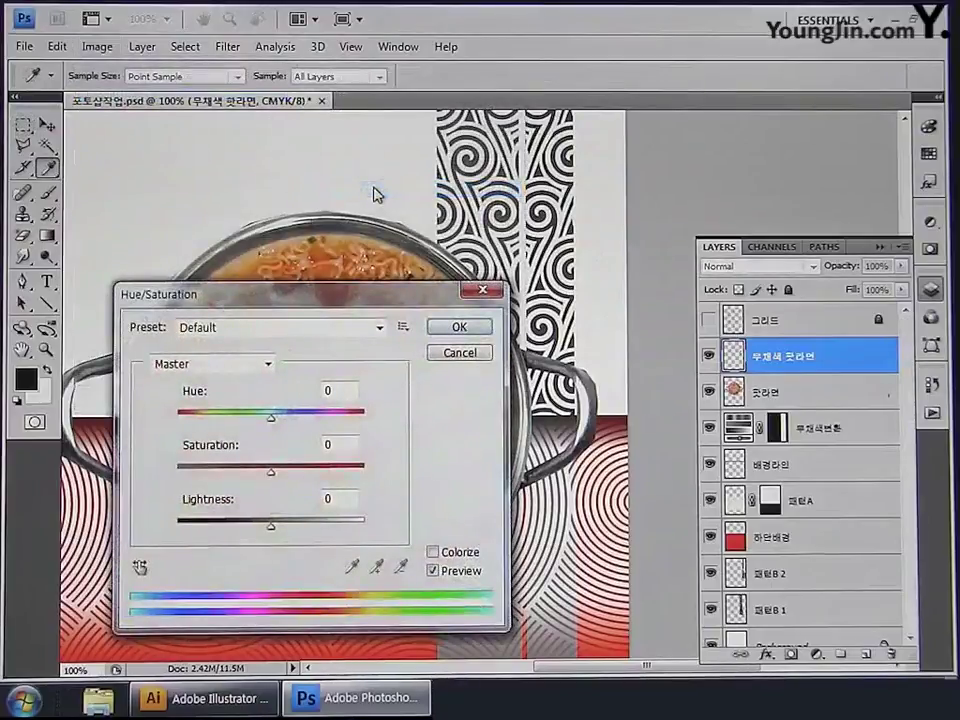
{"action": "left_click_drag", "start_coordinate": [271, 471], "coordinate": [155, 488]}
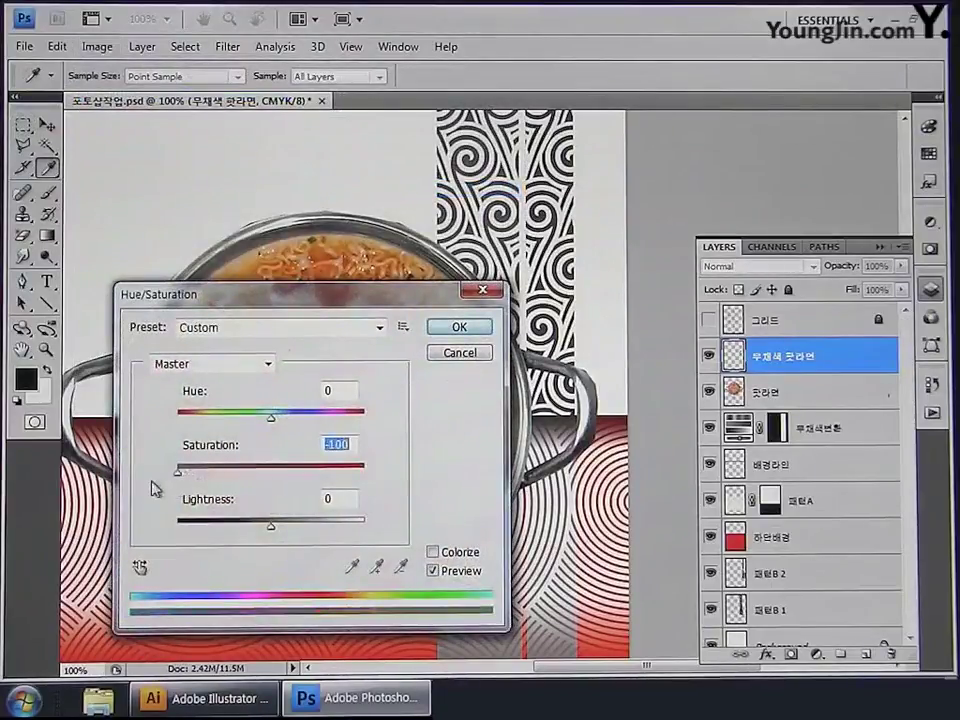
{"action": "left_click", "coordinate": [457, 327]}
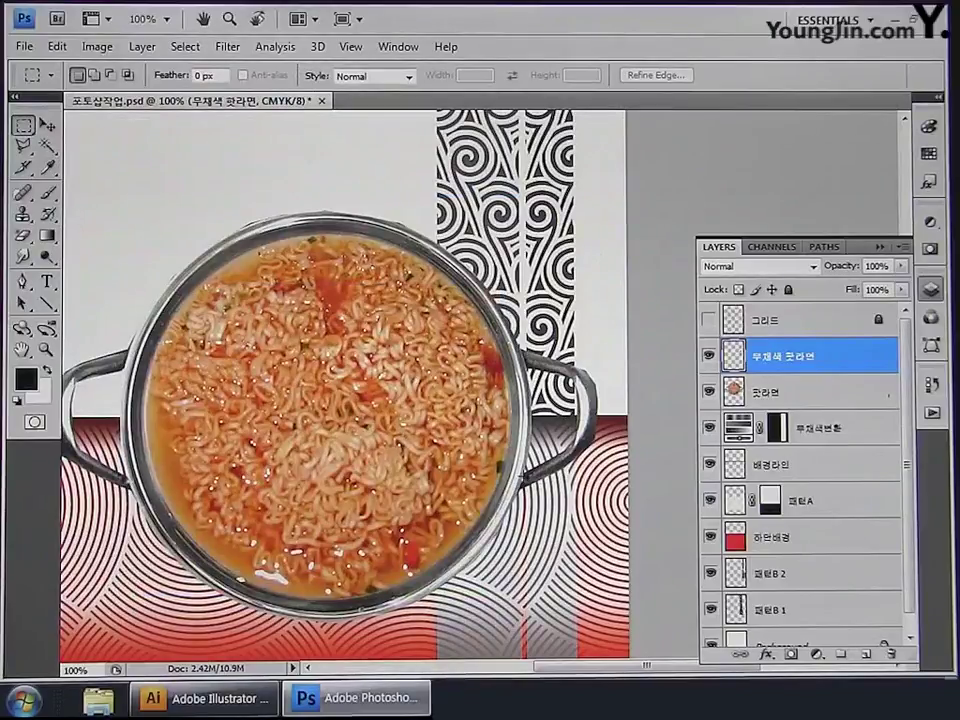
Step: Add an Outer Glow effect to the 핫라면 layer with Normal blend mode and 100% opacity
{"action": "left_click_drag", "start_coordinate": [465, 466], "coordinate": [443, 440]}
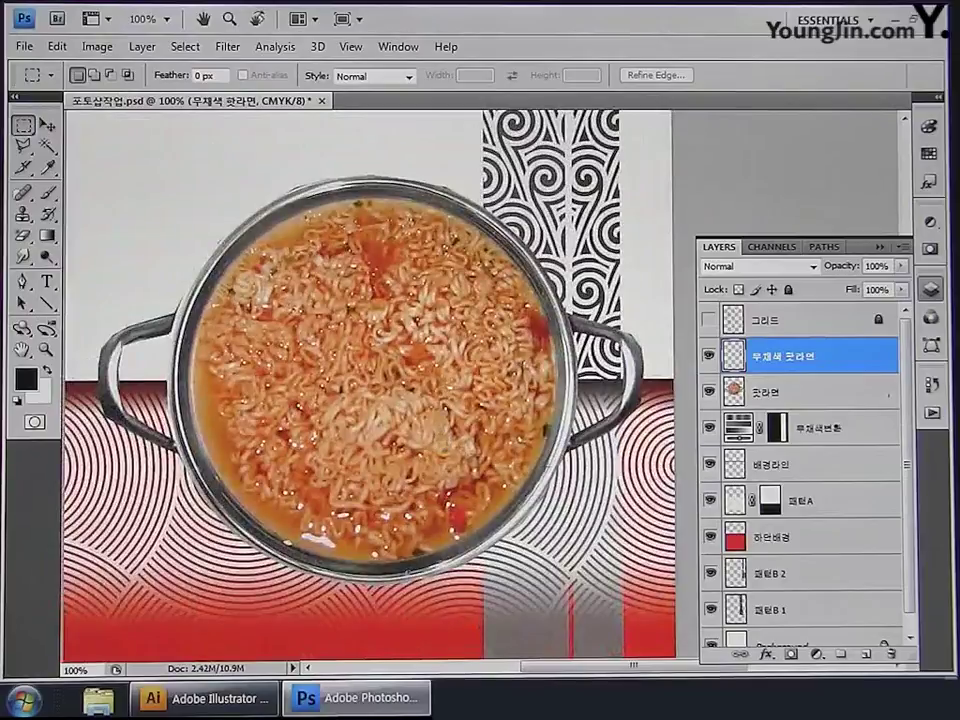
{"action": "left_click", "coordinate": [835, 398]}
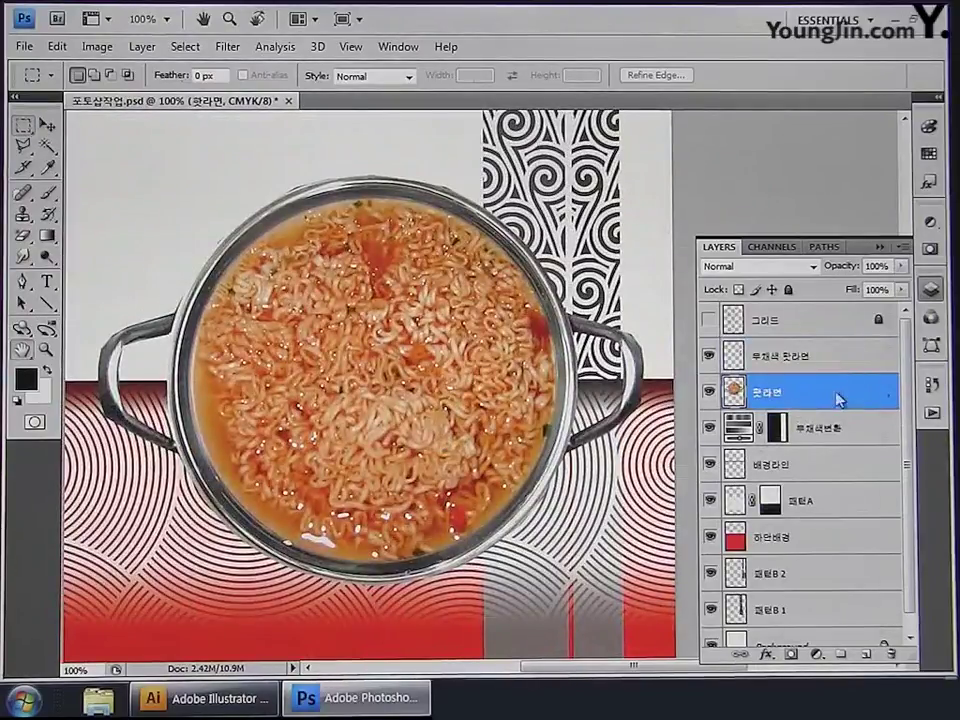
{"action": "double_click", "coordinate": [835, 398]}
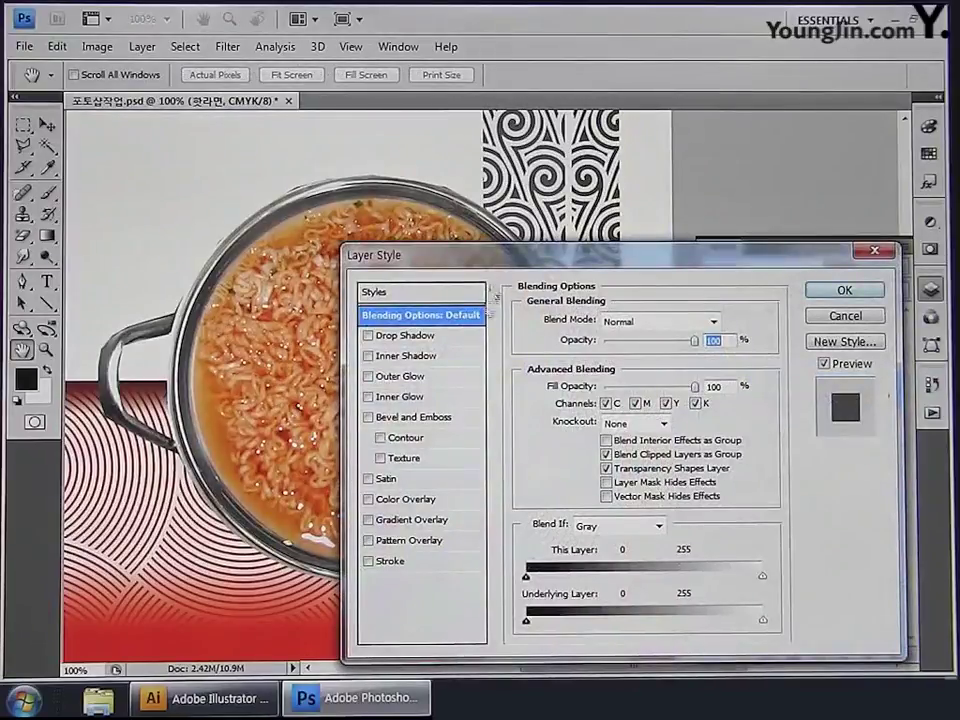
{"action": "left_click", "coordinate": [404, 378]}
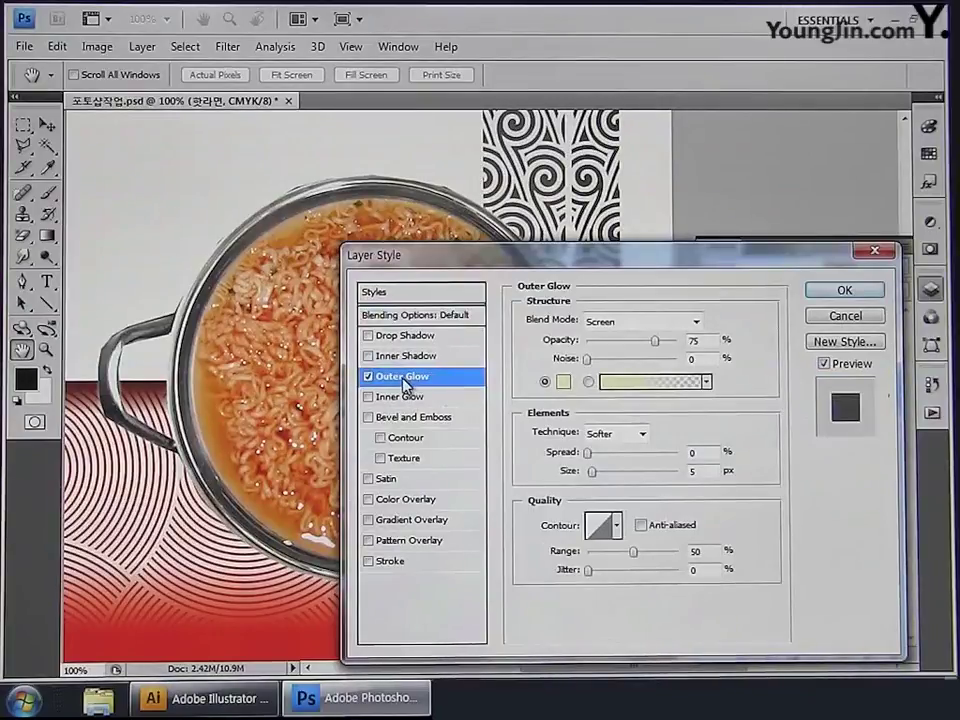
{"action": "left_click", "coordinate": [646, 323]}
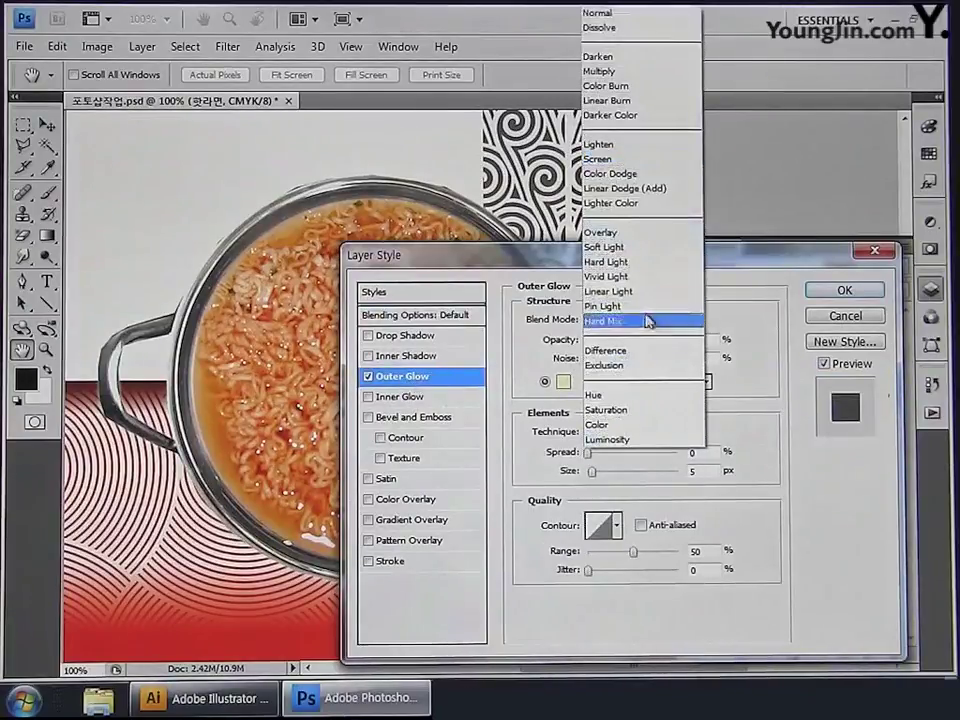
{"action": "left_click", "coordinate": [634, 15]}
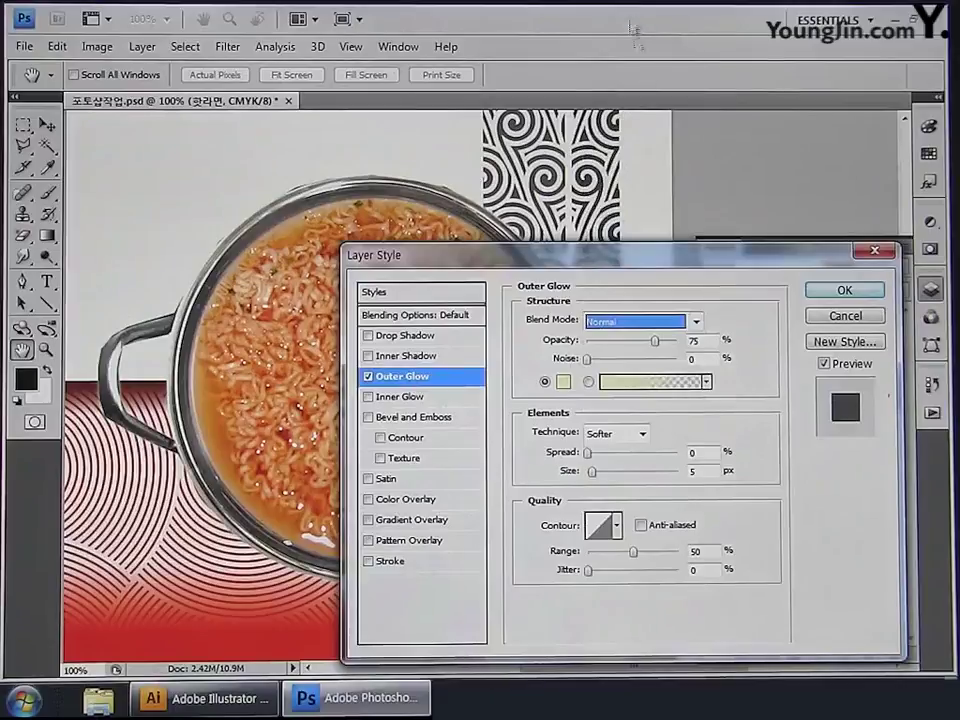
{"action": "double_click", "coordinate": [707, 343]}
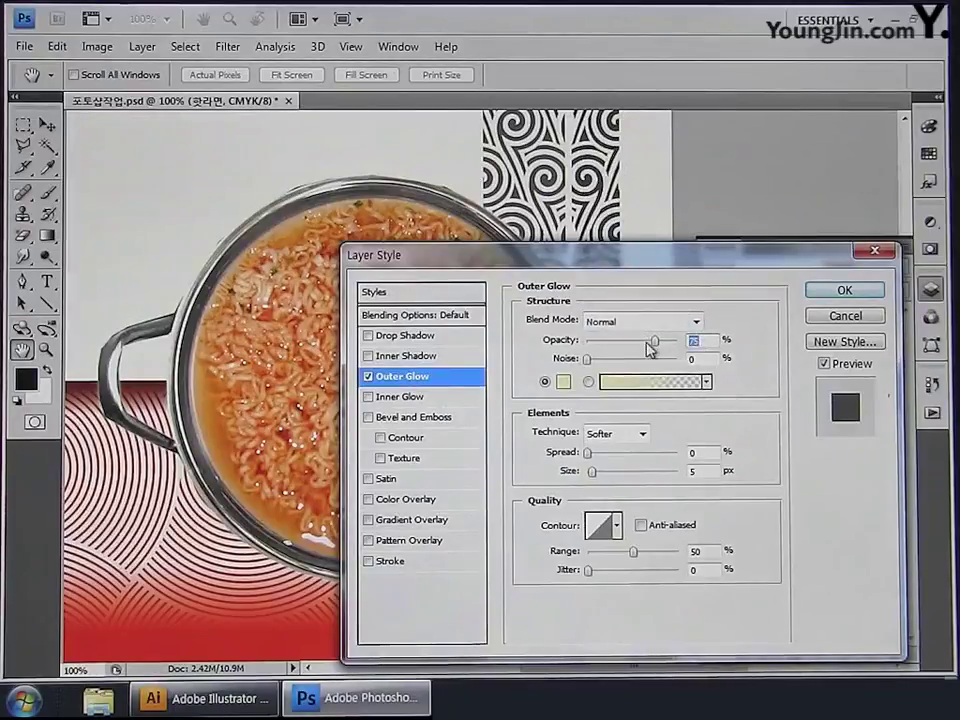
{"action": "type", "text": "100"}
Step: Set the outer glow colour to white with C, M, Y and K all at 0%
{"action": "left_click", "coordinate": [563, 381]}
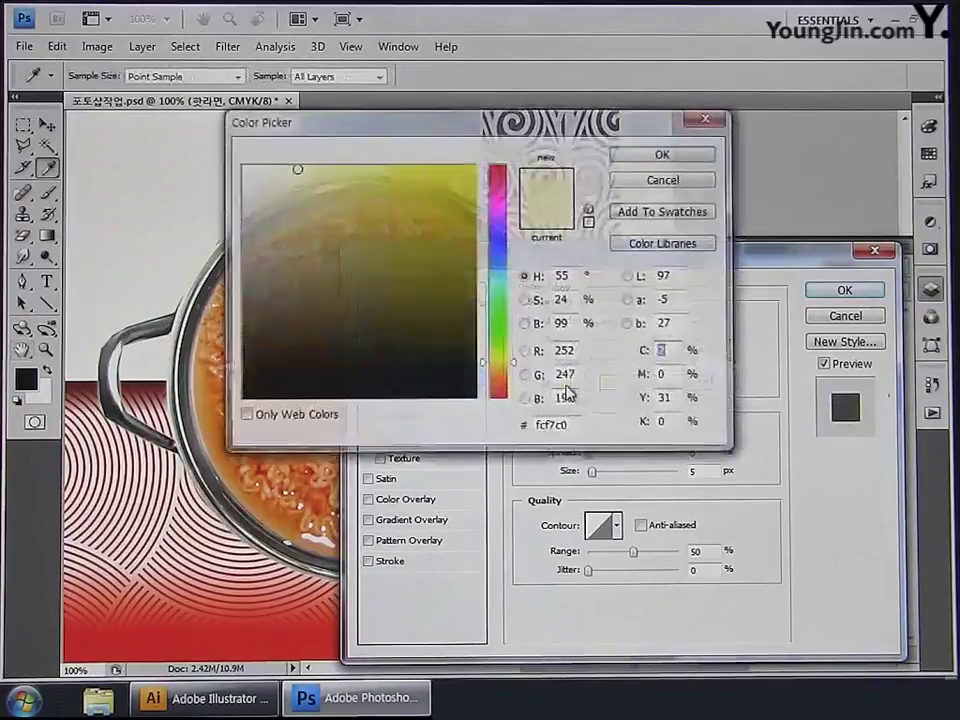
{"action": "double_click", "coordinate": [663, 351]}
{"action": "type", "text": "00"}
{"action": "key", "text": "Tab"}
{"action": "type", "text": "0"}
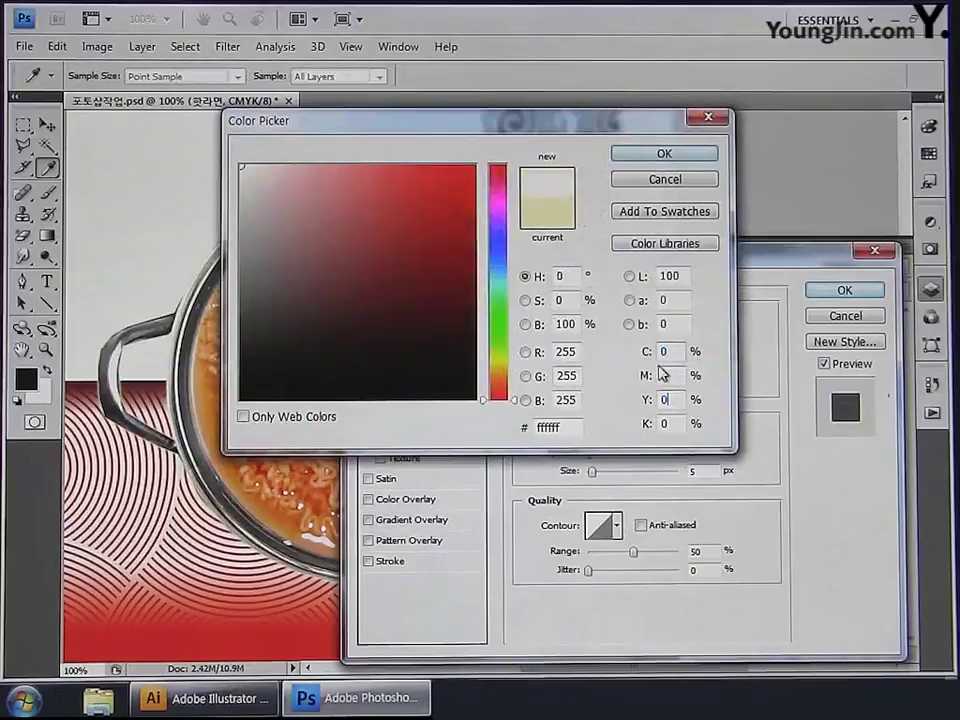
{"action": "key", "text": "Return"}
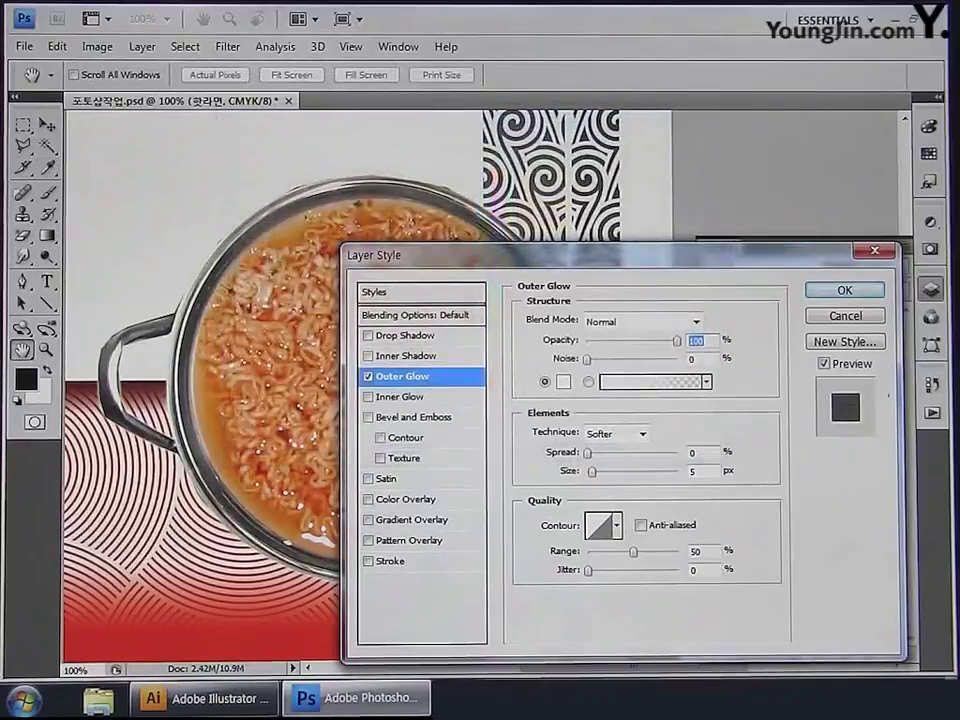
Step: Set the outer glow's spread to 8% and size to 24 px, and apply the layer style
{"action": "type", "text": "8"}
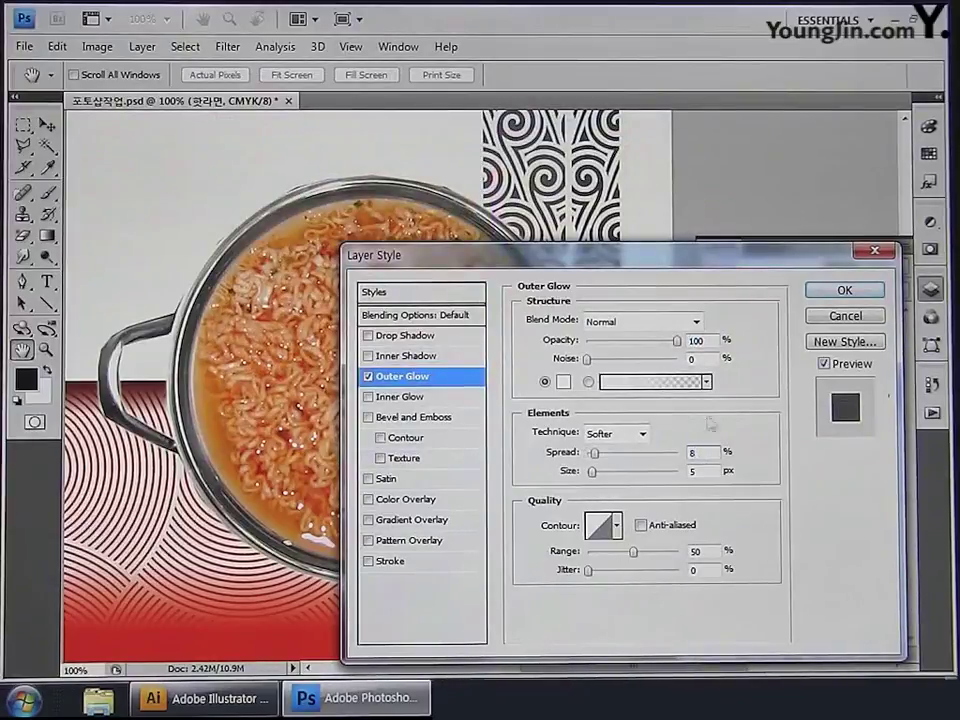
{"action": "left_click", "coordinate": [703, 472]}
{"action": "type", "text": "24"}
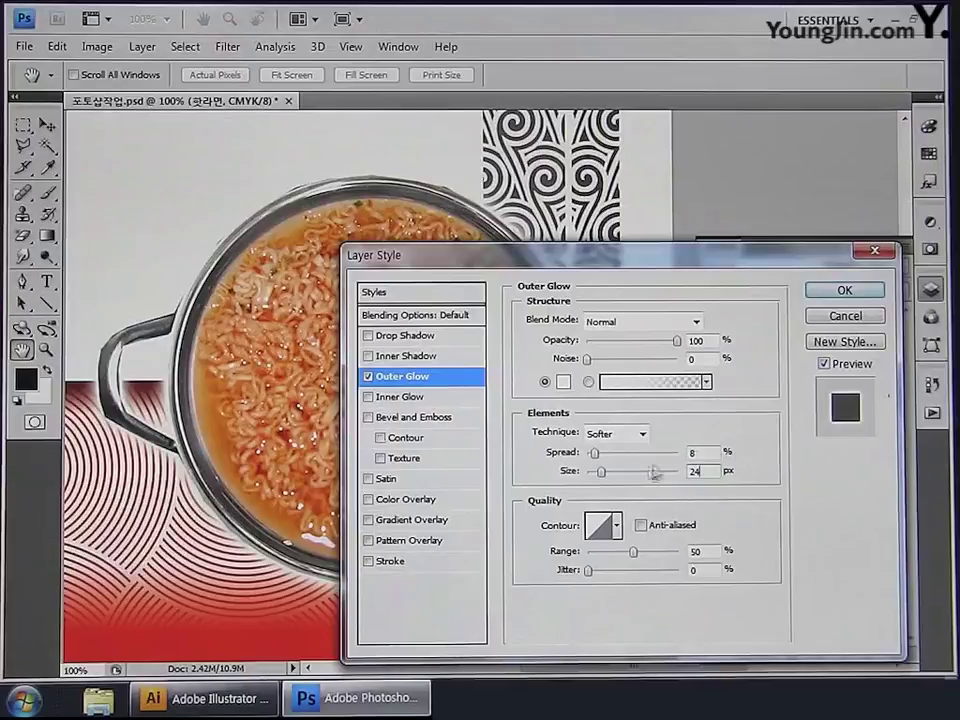
{"action": "left_click", "coordinate": [814, 296]}
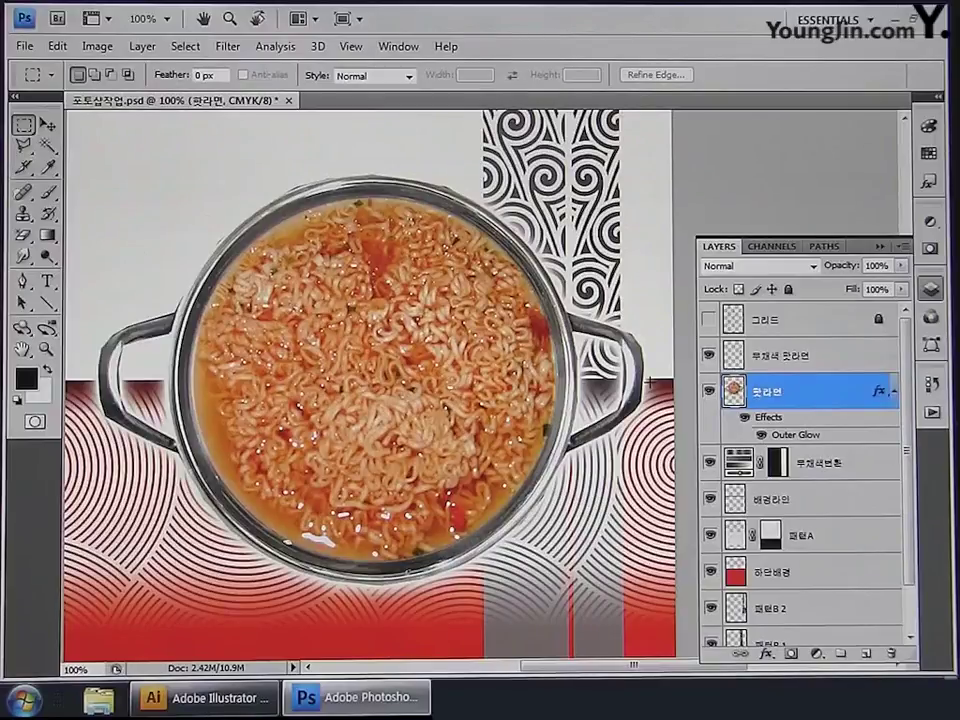
Step: Open the topping photo 고명.jpg from the 기출_소스 folder
{"action": "left_click", "coordinate": [24, 47]}
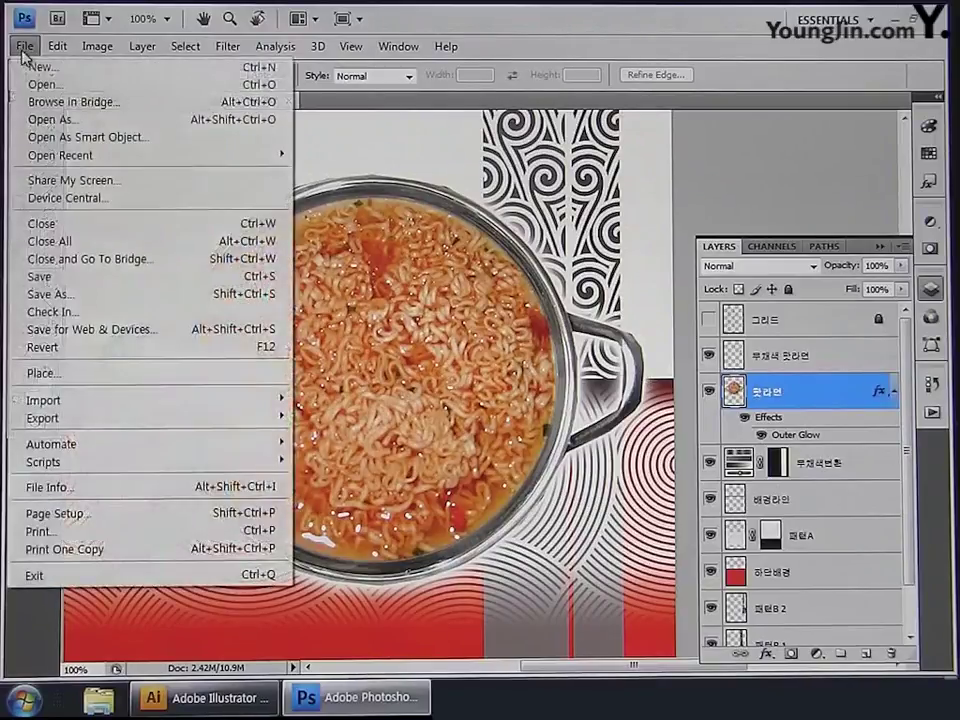
{"action": "left_click", "coordinate": [45, 85]}
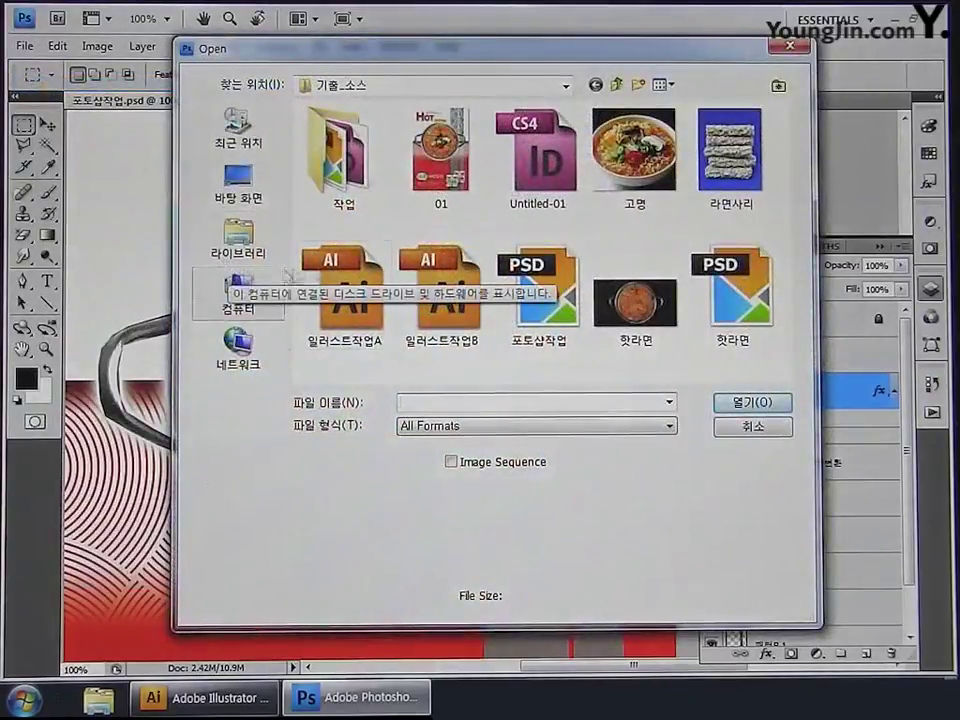
{"action": "left_click", "coordinate": [609, 180]}
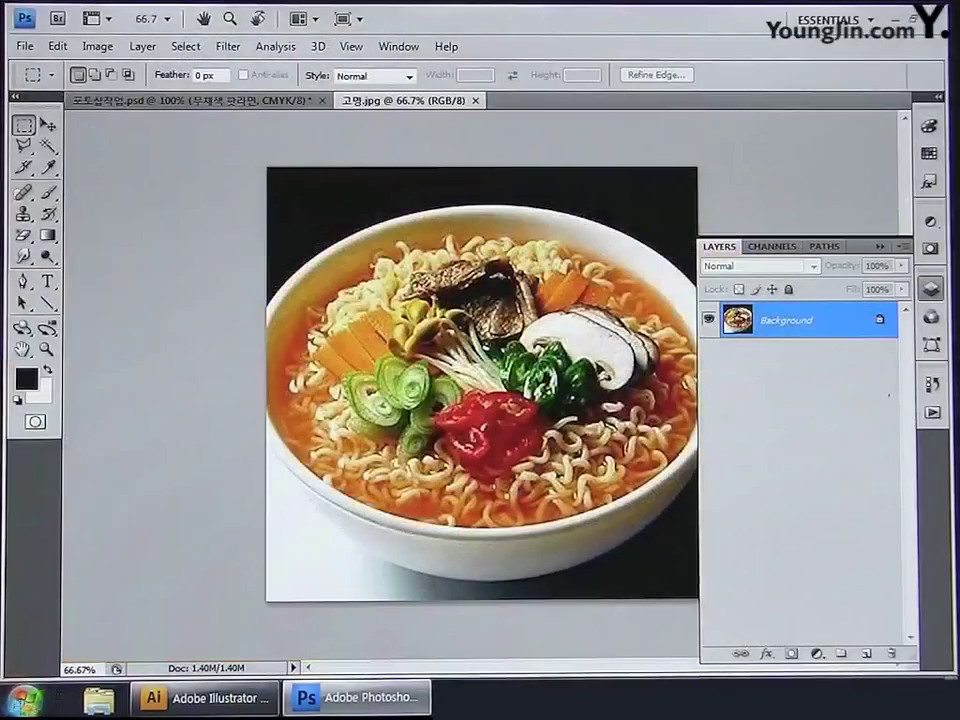
Step: Outline the carrots, mushrooms, leeks, green peppers and red topping in the noodle bowl with a Polygonal Lasso selection
{"action": "left_click", "coordinate": [23, 145]}
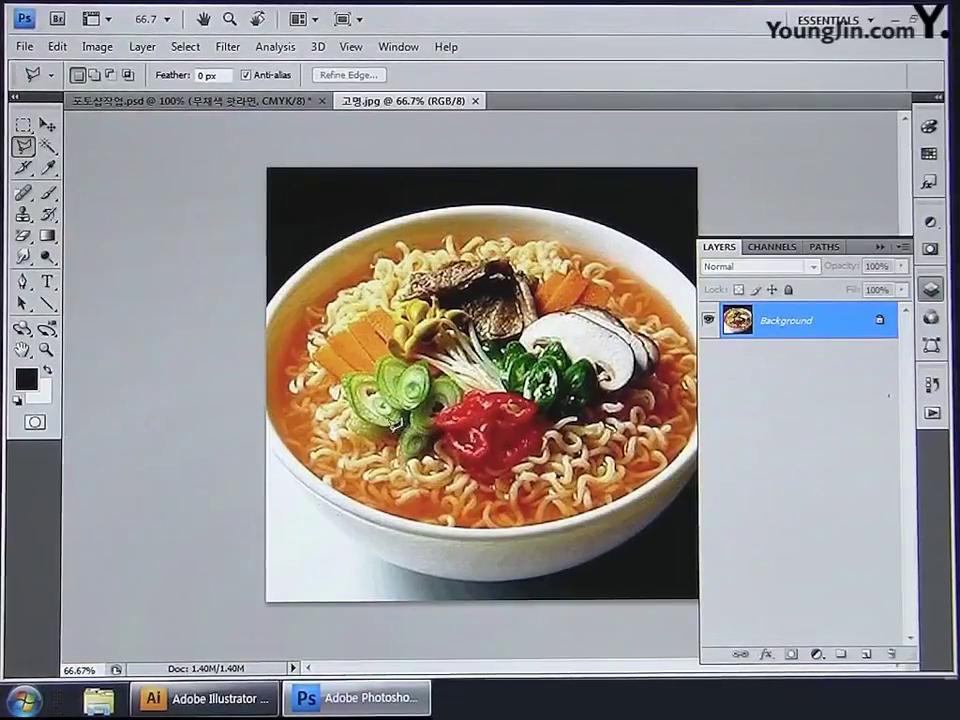
{"action": "key", "text": "ctrl+plus"}
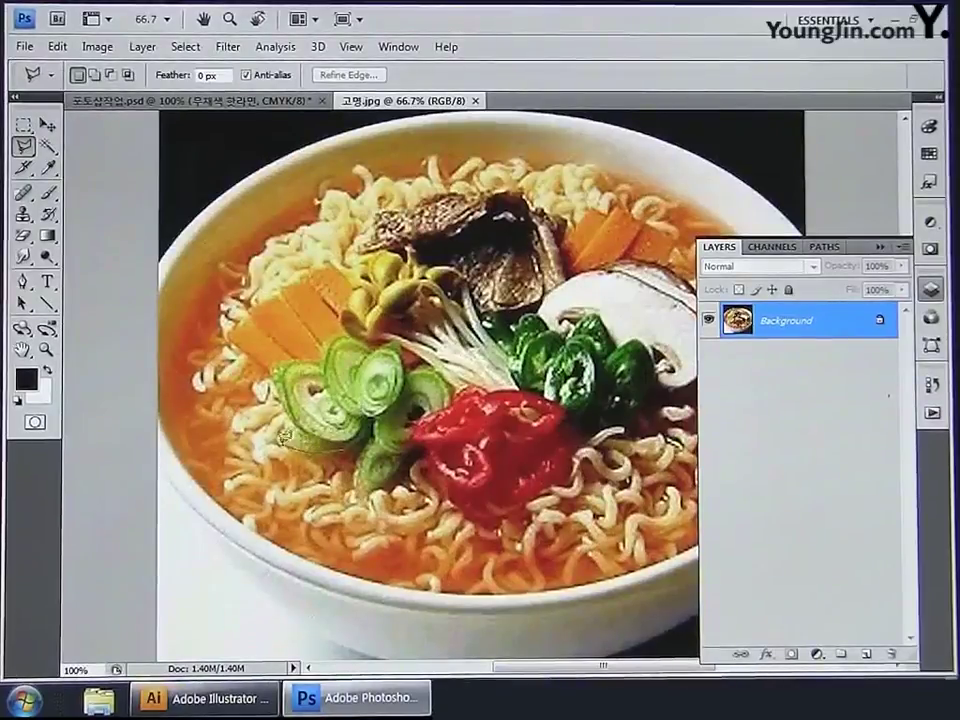
{"action": "left_click", "coordinate": [232, 335]}
{"action": "left_click", "coordinate": [251, 311]}
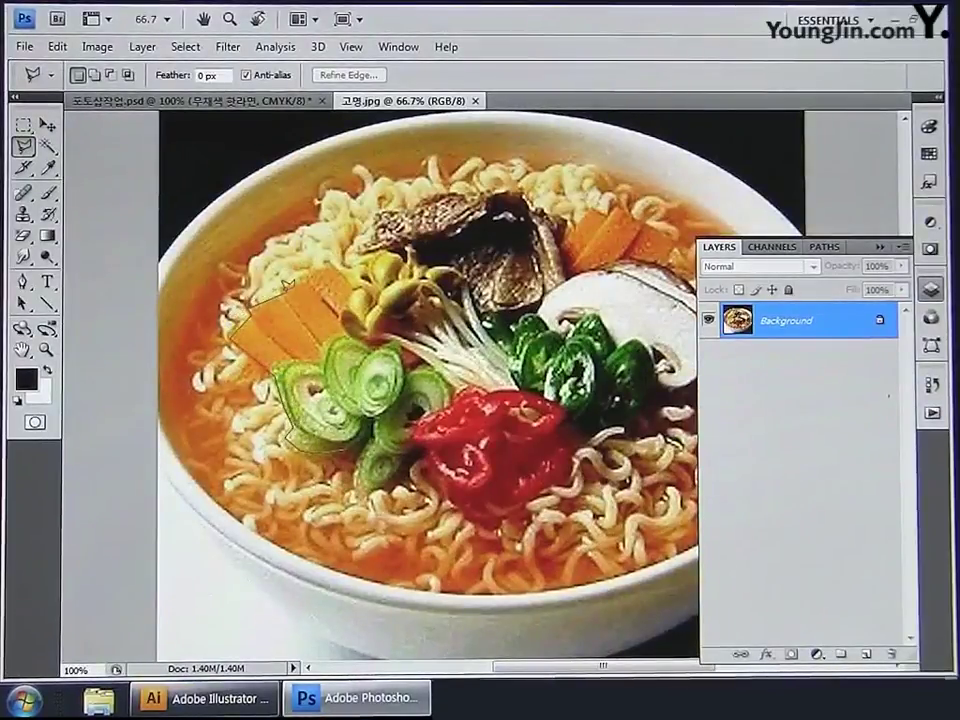
{"action": "left_click", "coordinate": [362, 278]}
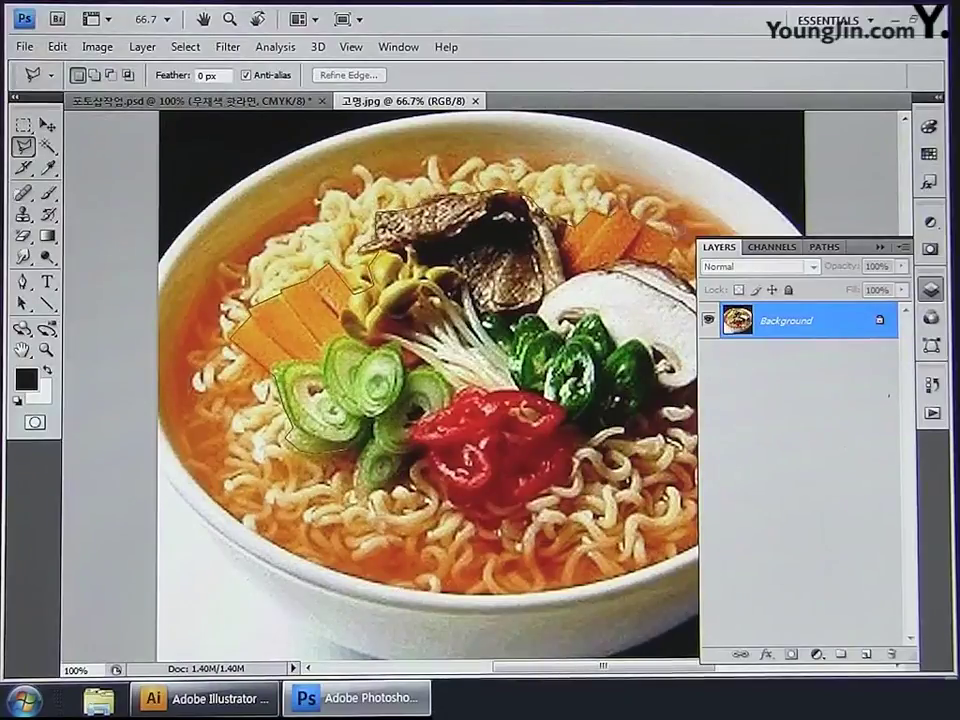
{"action": "left_click_drag", "start_coordinate": [507, 173], "coordinate": [350, 158]}
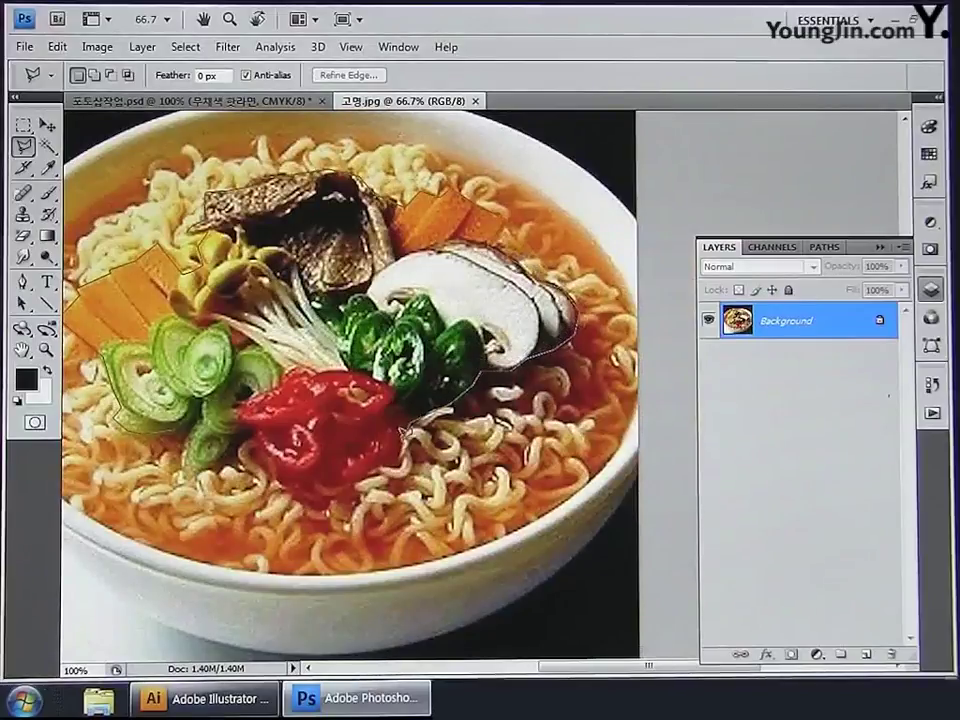
{"action": "left_click", "coordinate": [250, 427]}
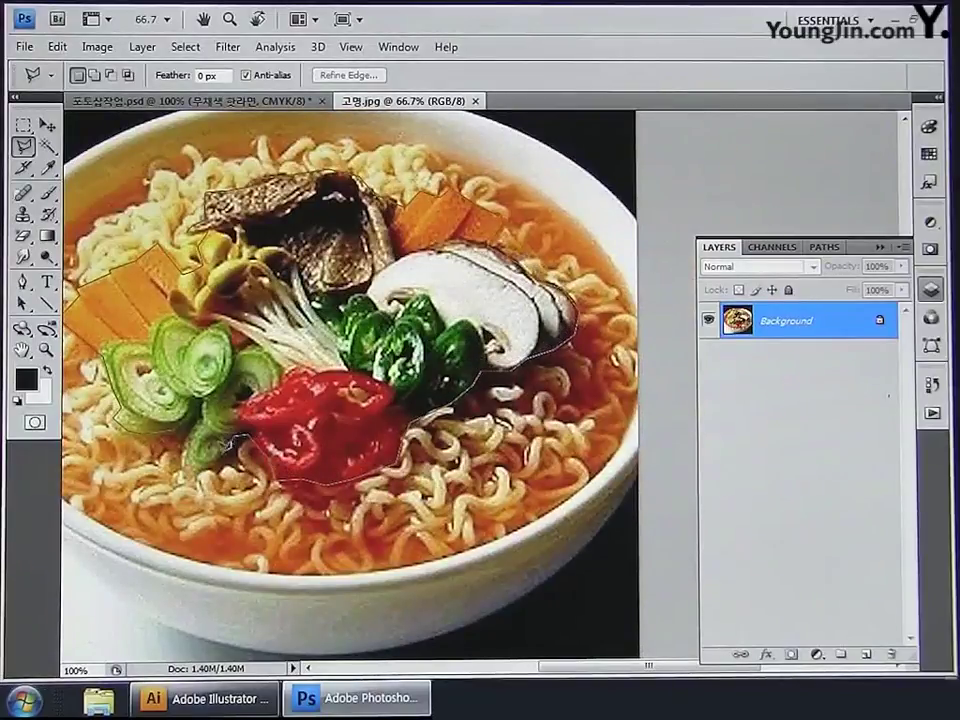
{"action": "double_click", "coordinate": [178, 434]}
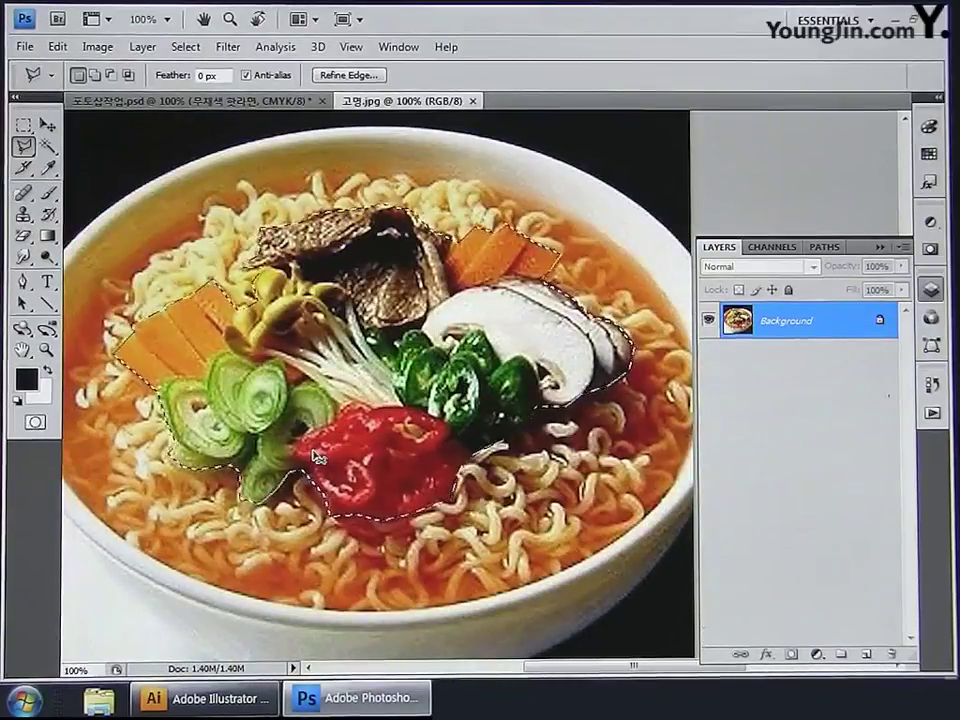
Step: Copy the selected toppings to a new layer and name it 고명
{"action": "key", "text": "ctrl+j"}
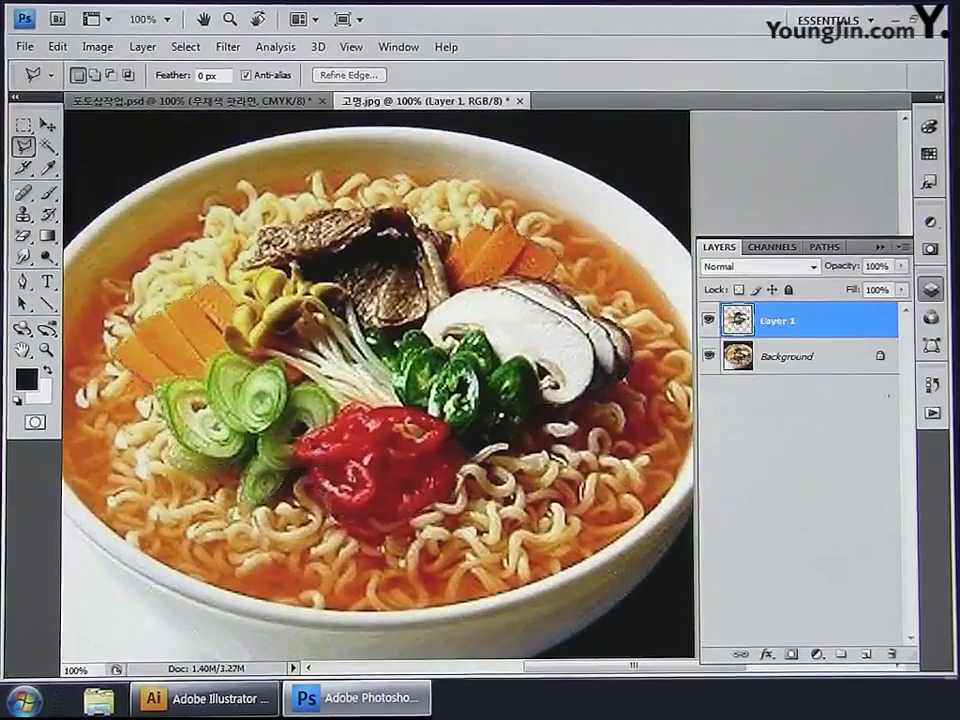
{"action": "double_click", "coordinate": [778, 322]}
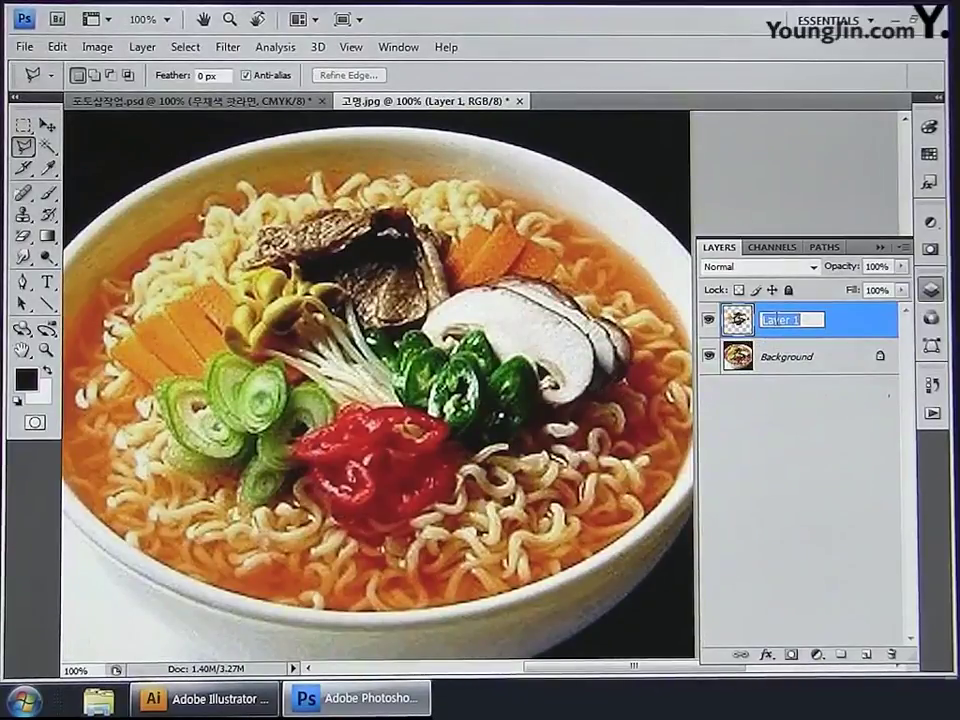
{"action": "type", "text": "고명"}
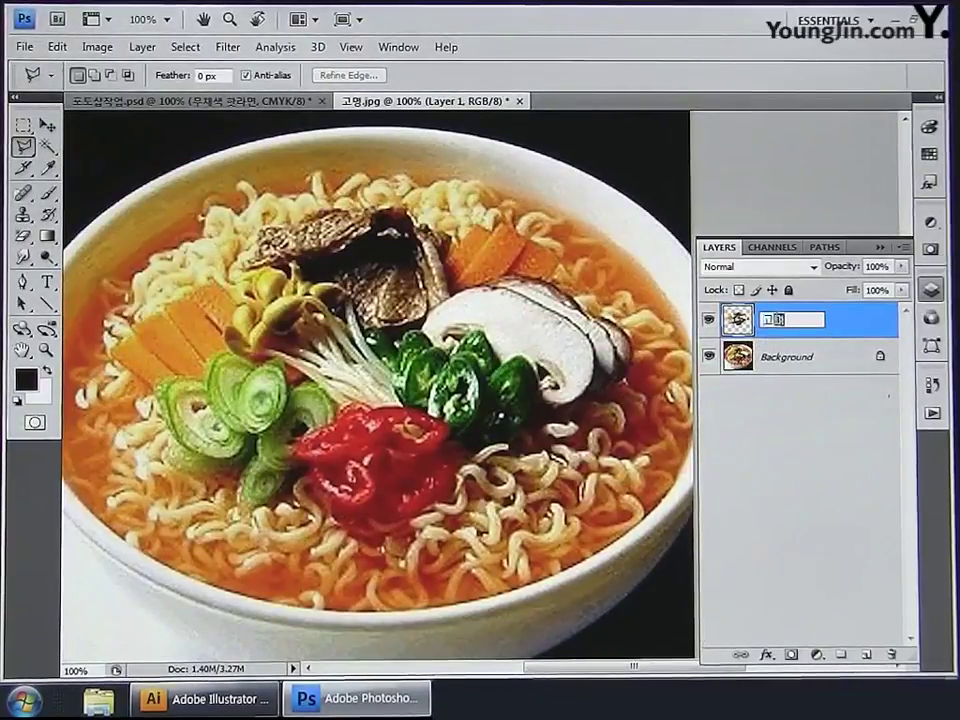
{"action": "key", "text": "Return"}
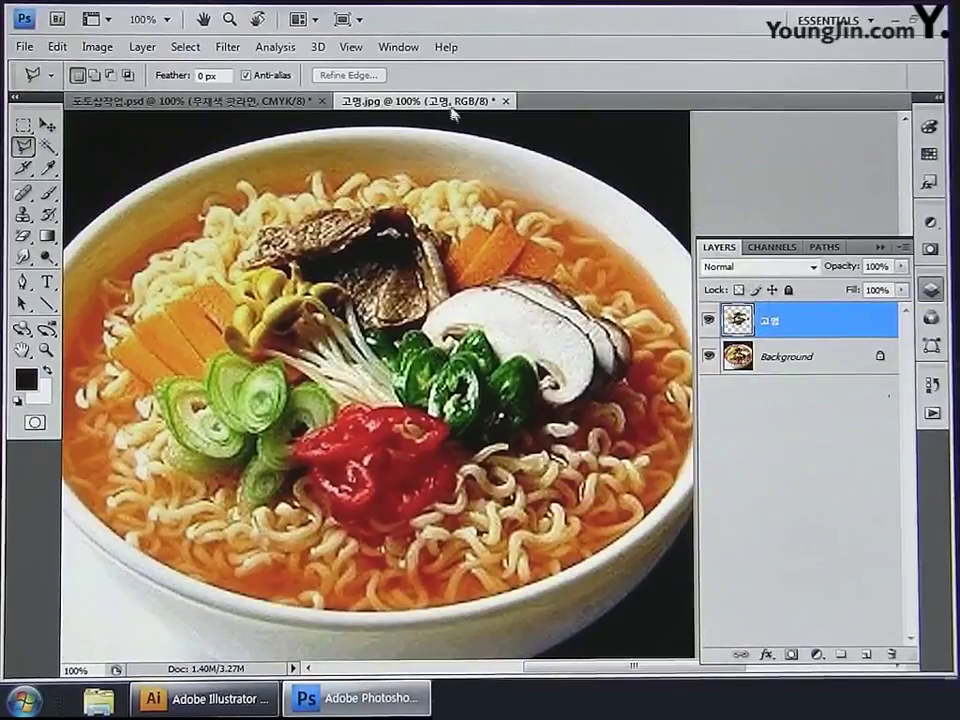
Step: Copy the 고명 layer into 포토샵작업.psd over the ramen pot and close the source image 고명.jpg
{"action": "left_click_drag", "start_coordinate": [452, 113], "coordinate": [461, 196]}
{"action": "key", "text": "v"}
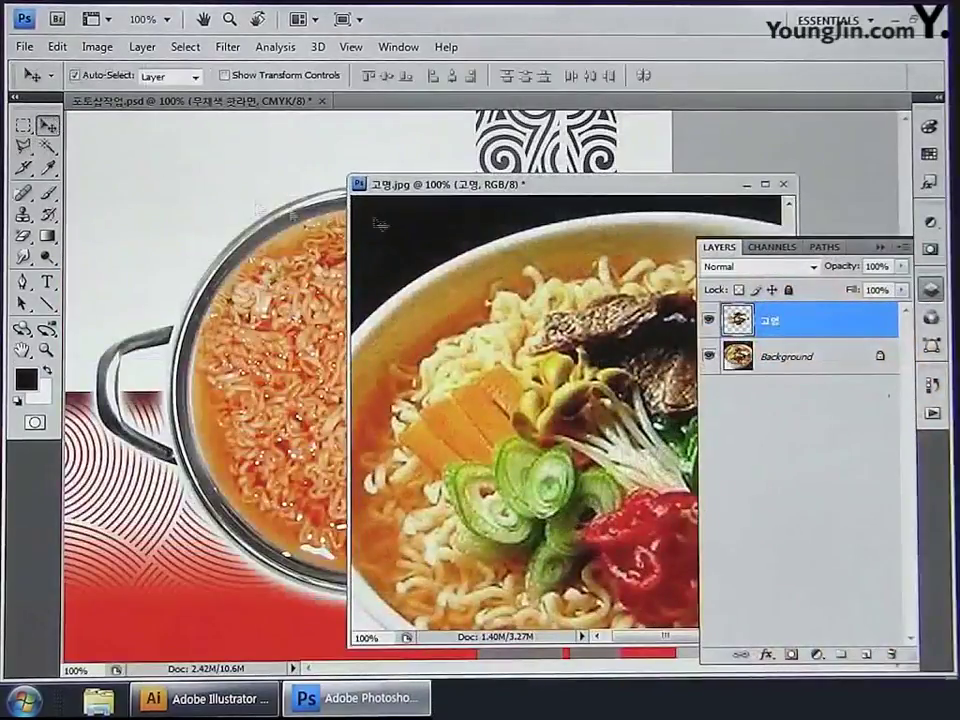
{"action": "left_click_drag", "start_coordinate": [790, 325], "coordinate": [272, 330]}
{"action": "left_click", "coordinate": [783, 185]}
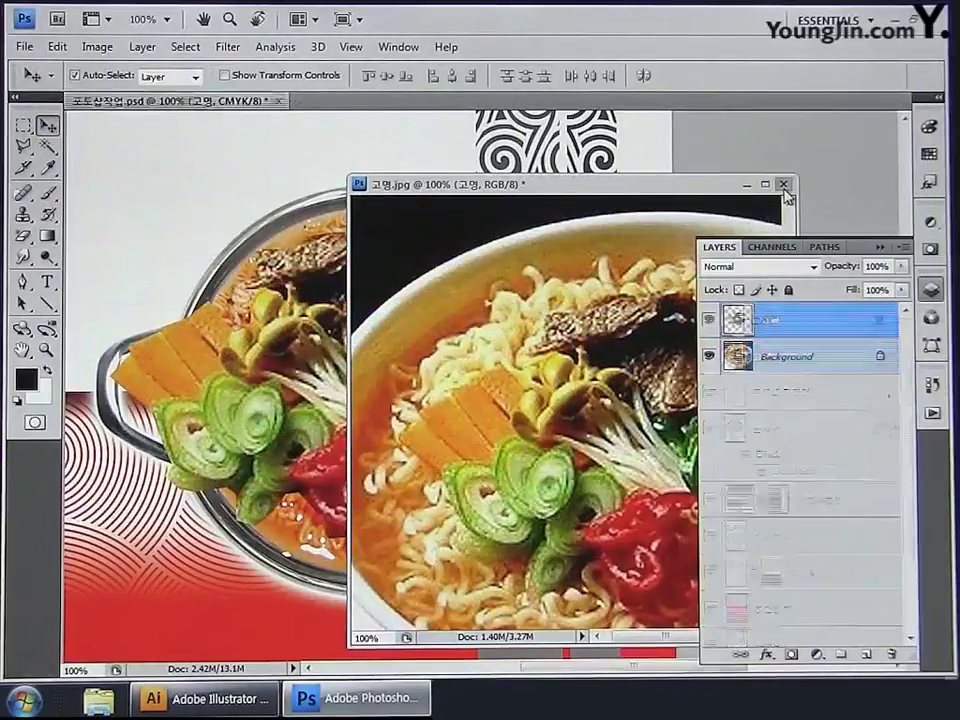
{"action": "left_click", "coordinate": [439, 259]}
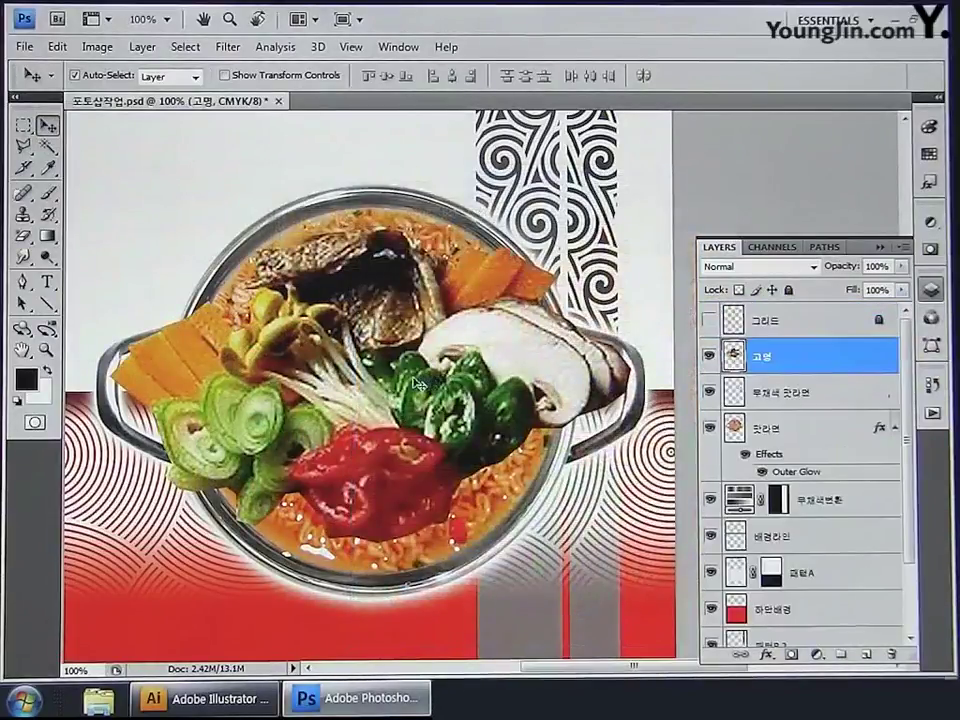
Step: Scale the toppings proportionally to just under half size and centre them on the noodles in the pot
{"action": "key", "text": "ctrl+t"}
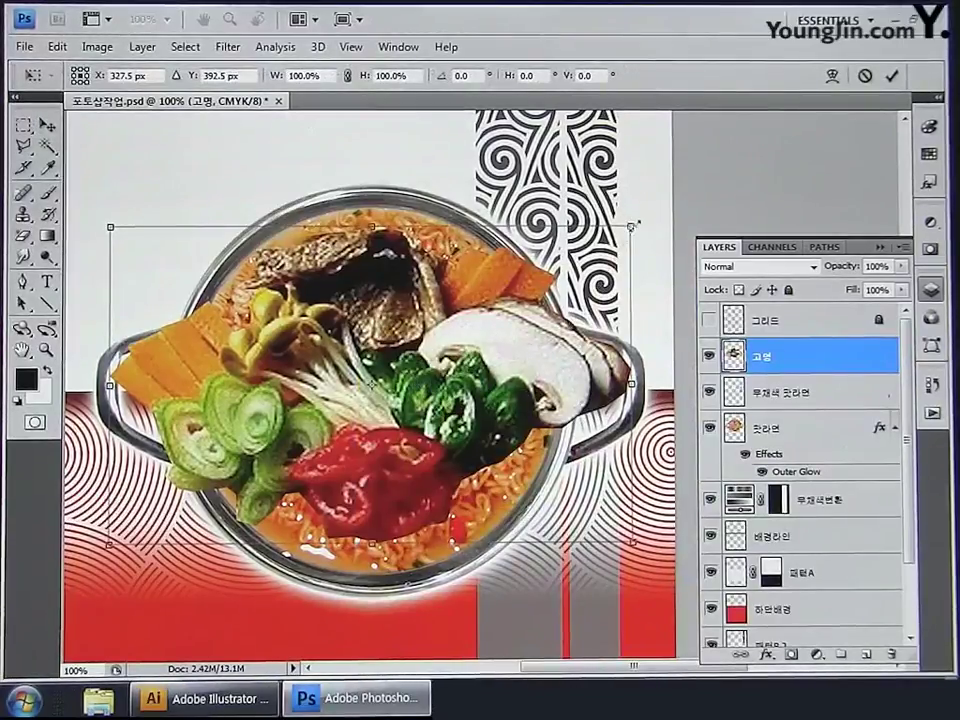
{"action": "left_click_drag", "start_coordinate": [630, 227], "coordinate": [497, 309]}
{"action": "left_click_drag", "start_coordinate": [338, 288], "coordinate": [339, 291]}
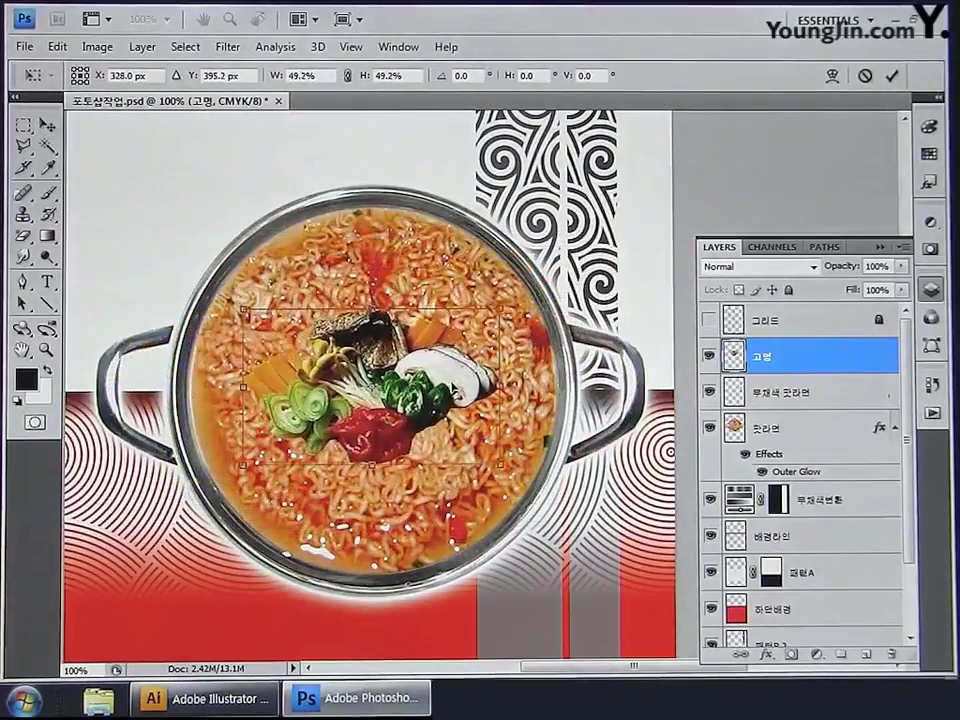
{"action": "left_click_drag", "start_coordinate": [243, 310], "coordinate": [247, 313]}
{"action": "key", "text": "Return"}
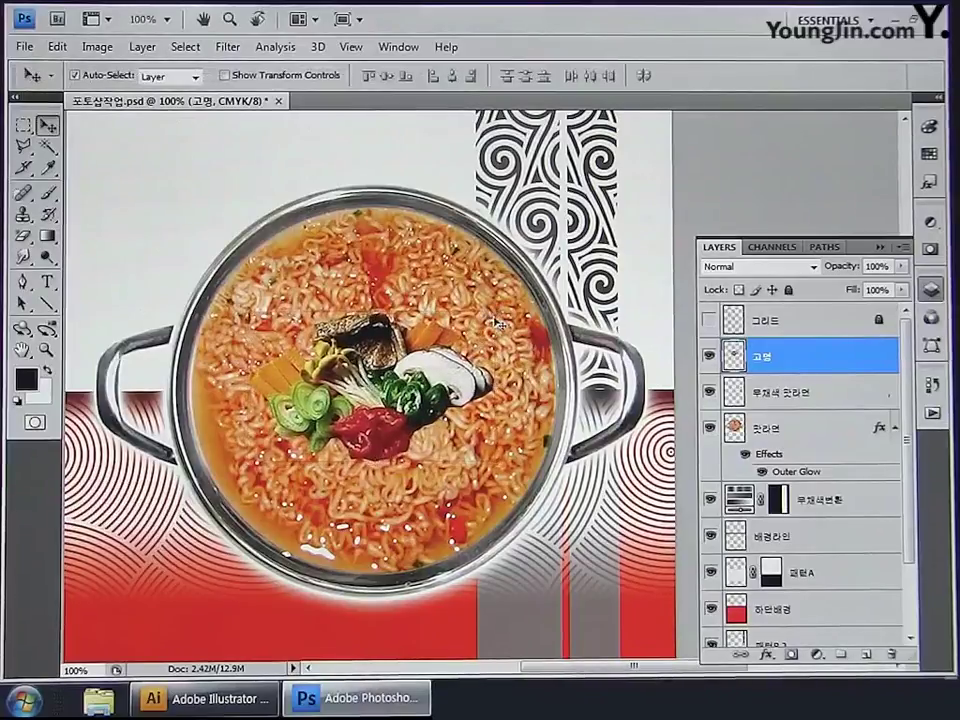
Step: Brighten the toppings and boost their contrast with Levels by adjusting the shadow, midtone and highlight input levels
{"action": "left_click", "coordinate": [96, 47]}
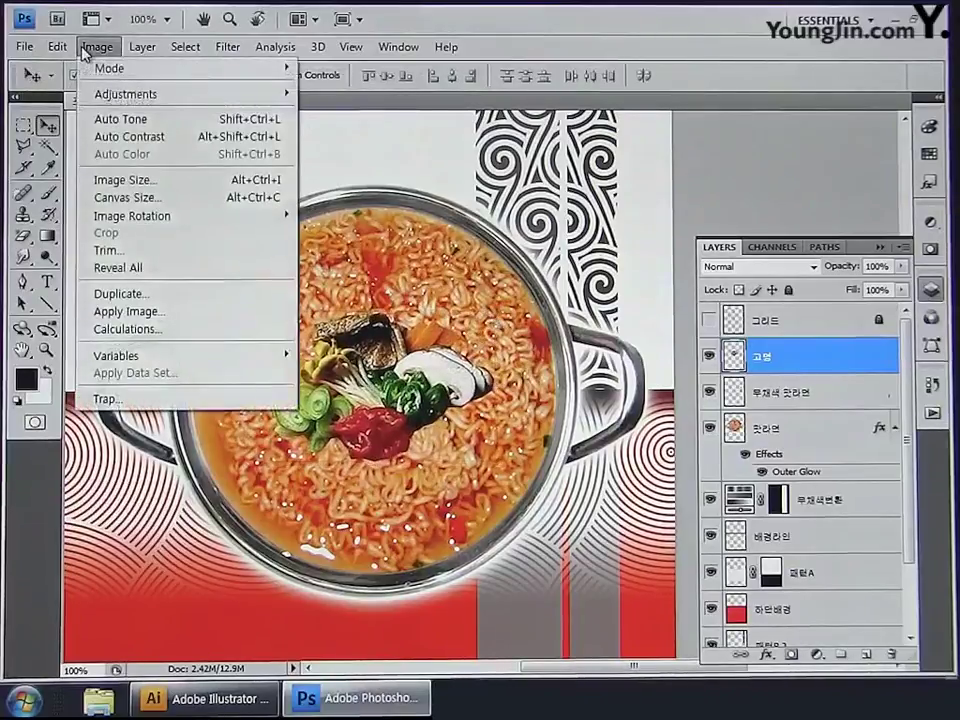
{"action": "mouse_move", "coordinate": [110, 98]}
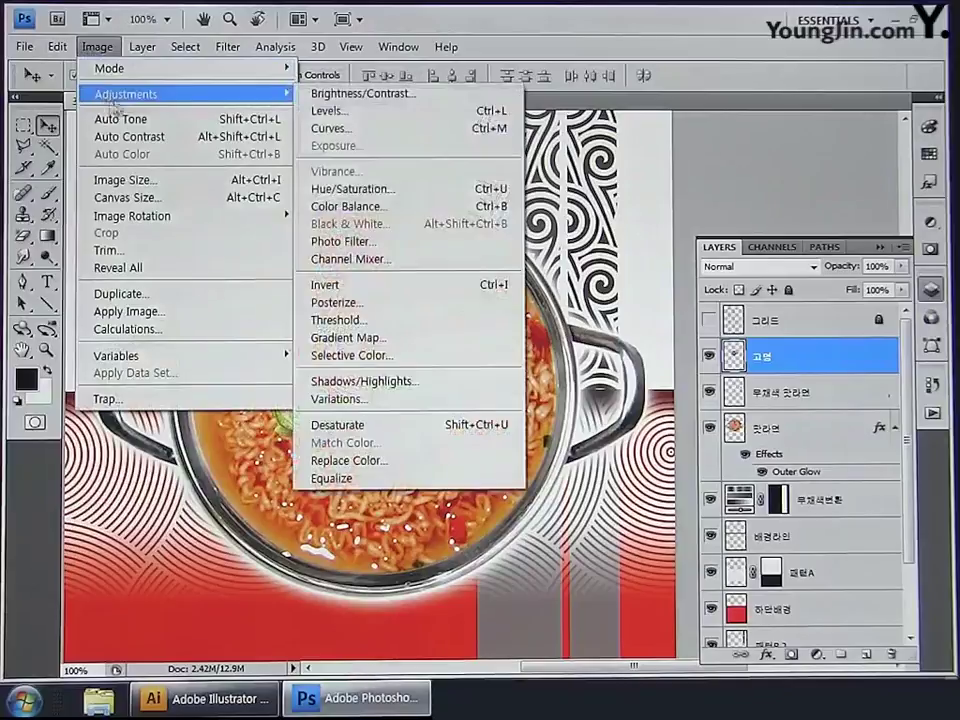
{"action": "left_click", "coordinate": [358, 112]}
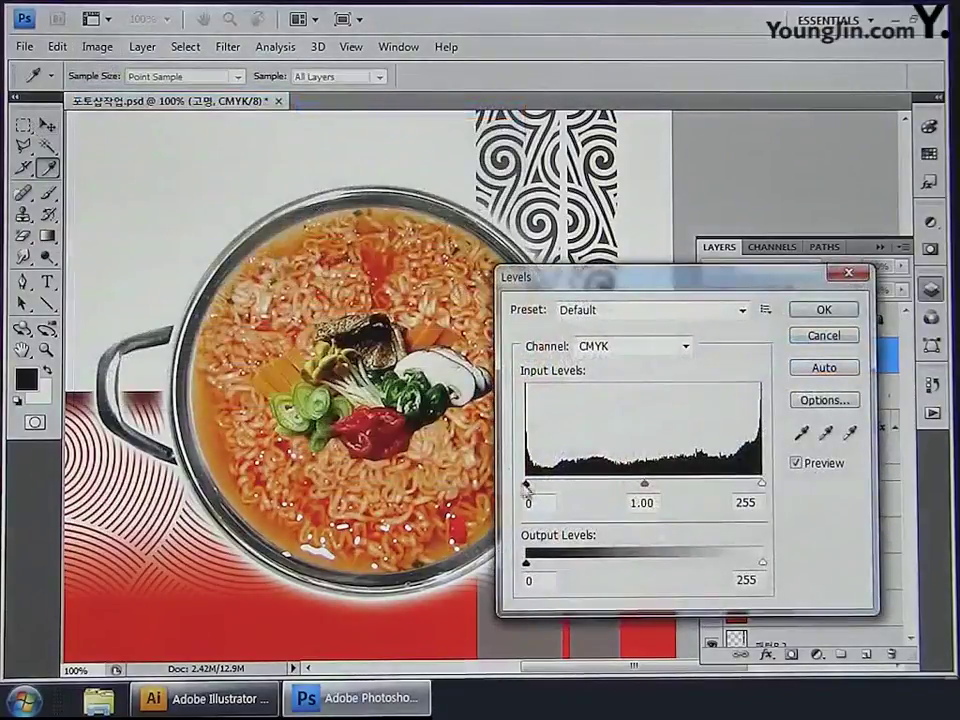
{"action": "left_click_drag", "start_coordinate": [527, 486], "coordinate": [535, 487]}
{"action": "left_click_drag", "start_coordinate": [646, 486], "coordinate": [634, 488]}
{"action": "left_click_drag", "start_coordinate": [762, 487], "coordinate": [735, 488]}
{"action": "left_click", "coordinate": [823, 311]}
{"action": "key", "text": "v"}
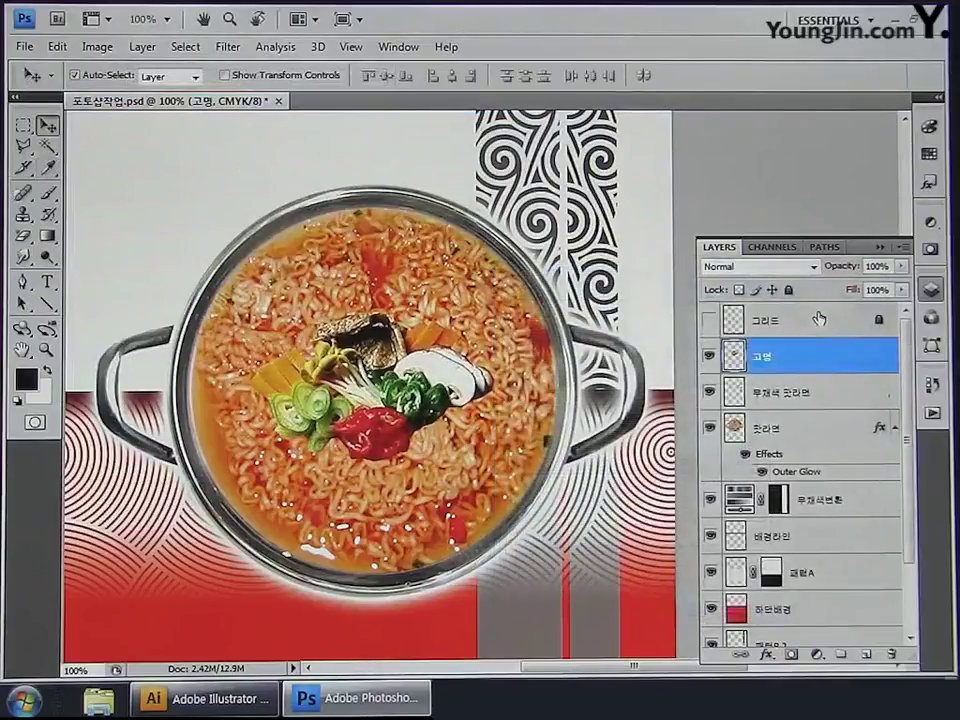
Step: Add a Multiply drop shadow to the 고명 layer with 50% opacity, 3 px distance and 6 px size
{"action": "double_click", "coordinate": [850, 365]}
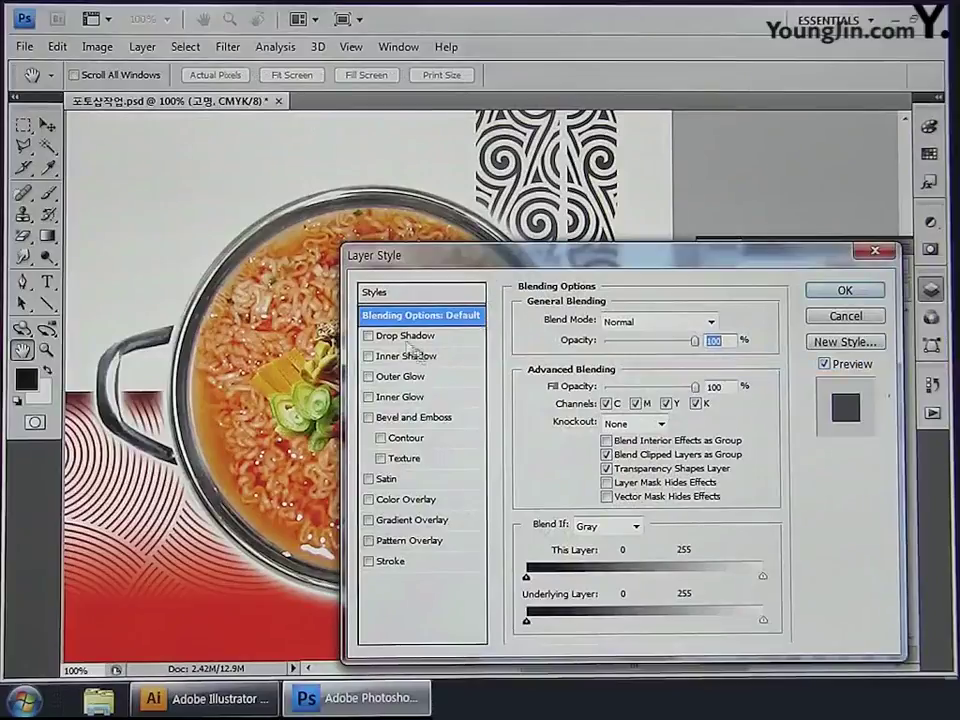
{"action": "left_click", "coordinate": [407, 337]}
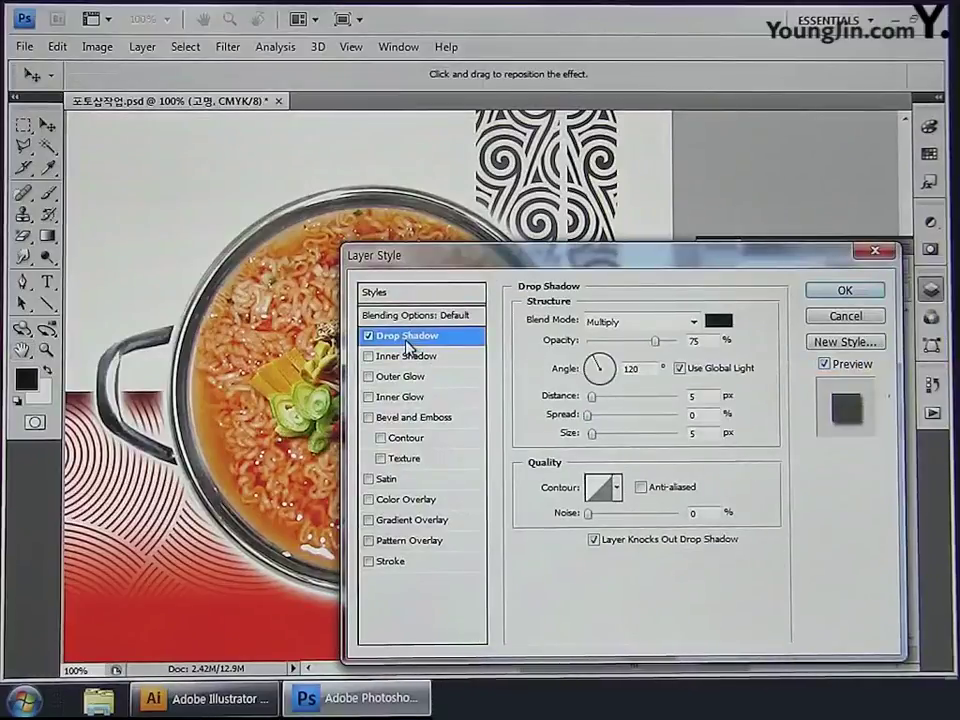
{"action": "double_click", "coordinate": [713, 341]}
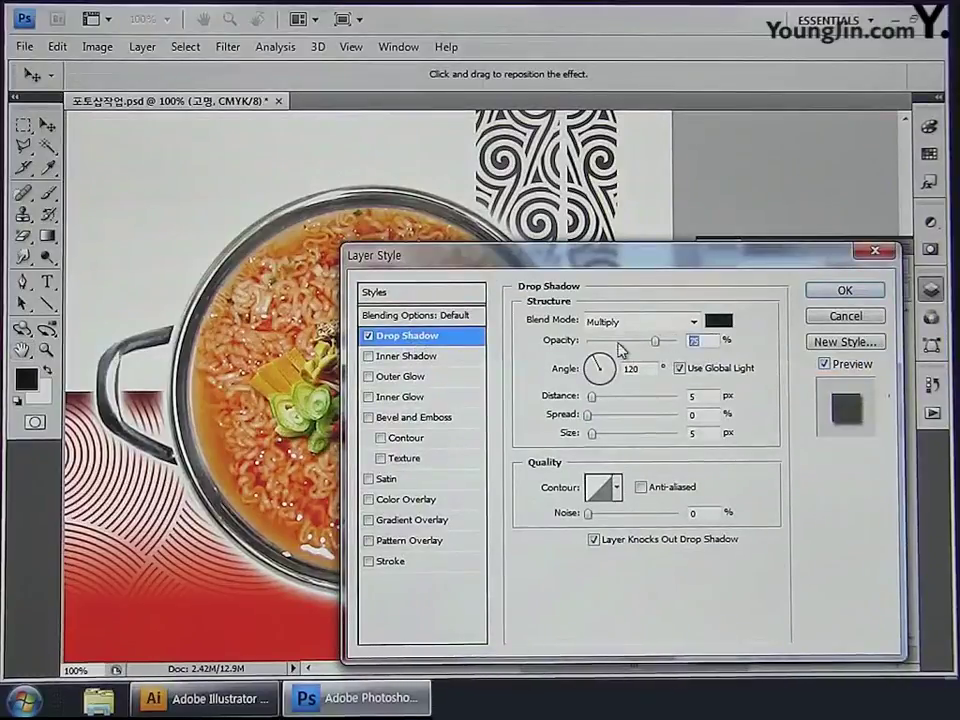
{"action": "type", "text": "50"}
{"action": "double_click", "coordinate": [691, 396]}
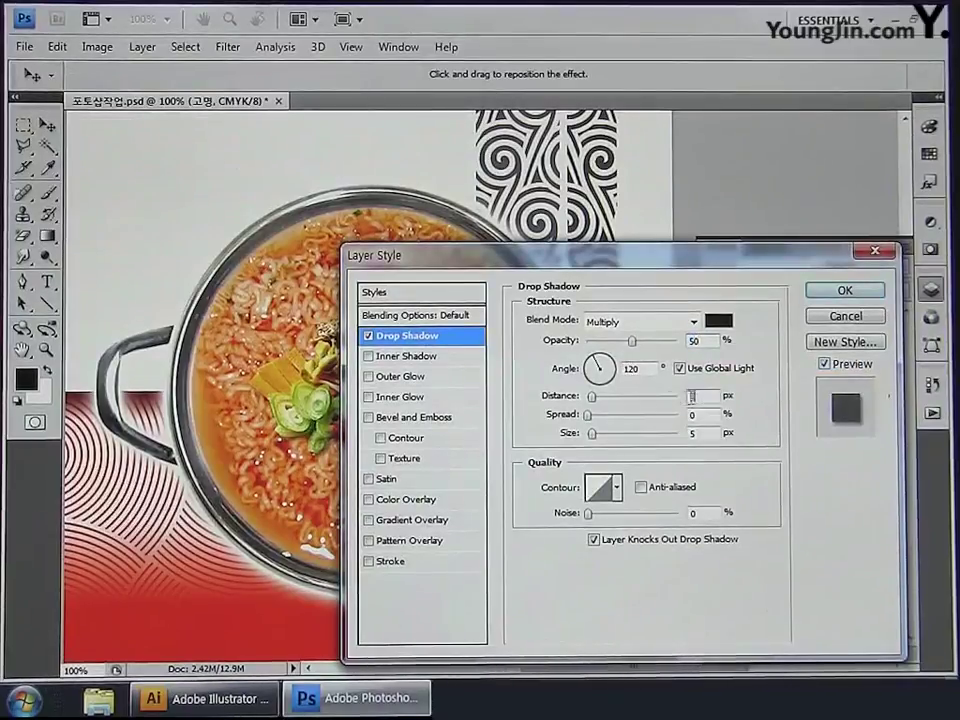
{"action": "type", "text": "3"}
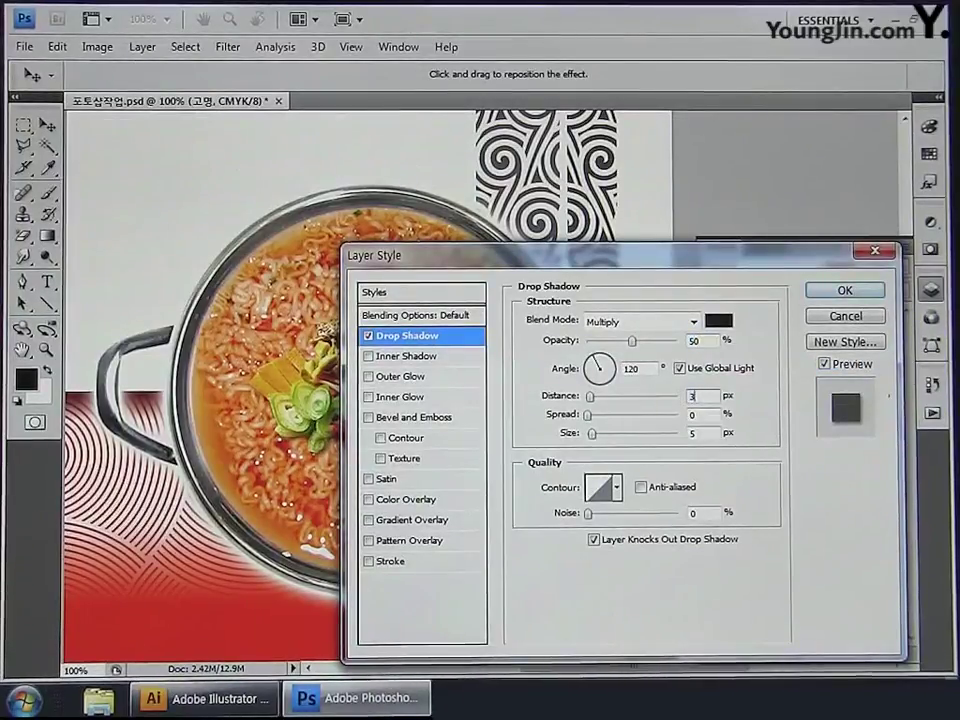
{"action": "type", "text": "6"}
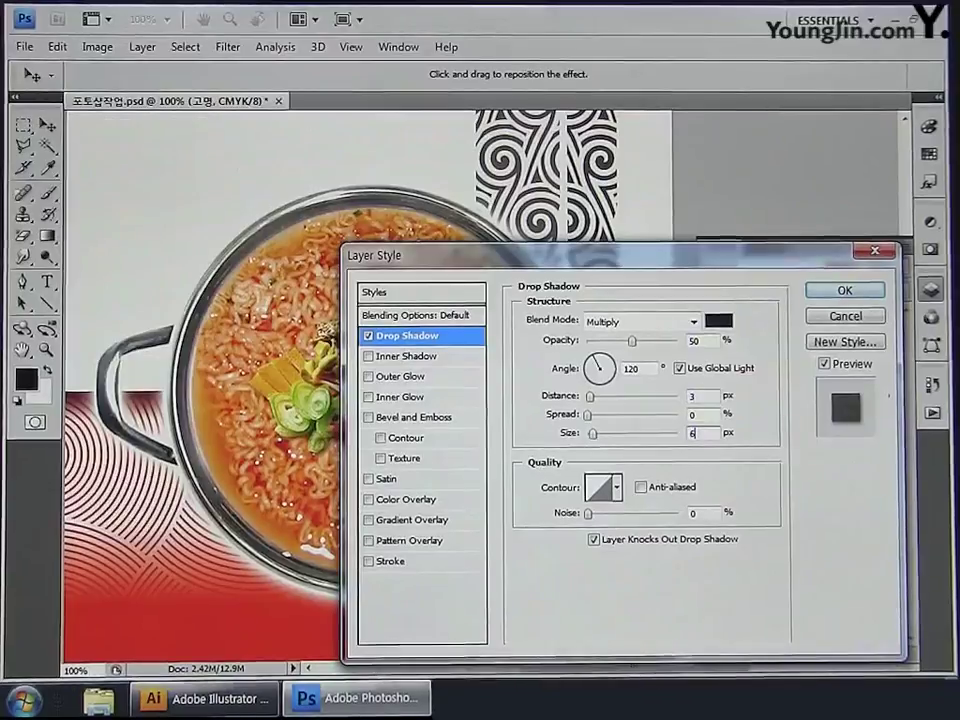
{"action": "left_click", "coordinate": [845, 290]}
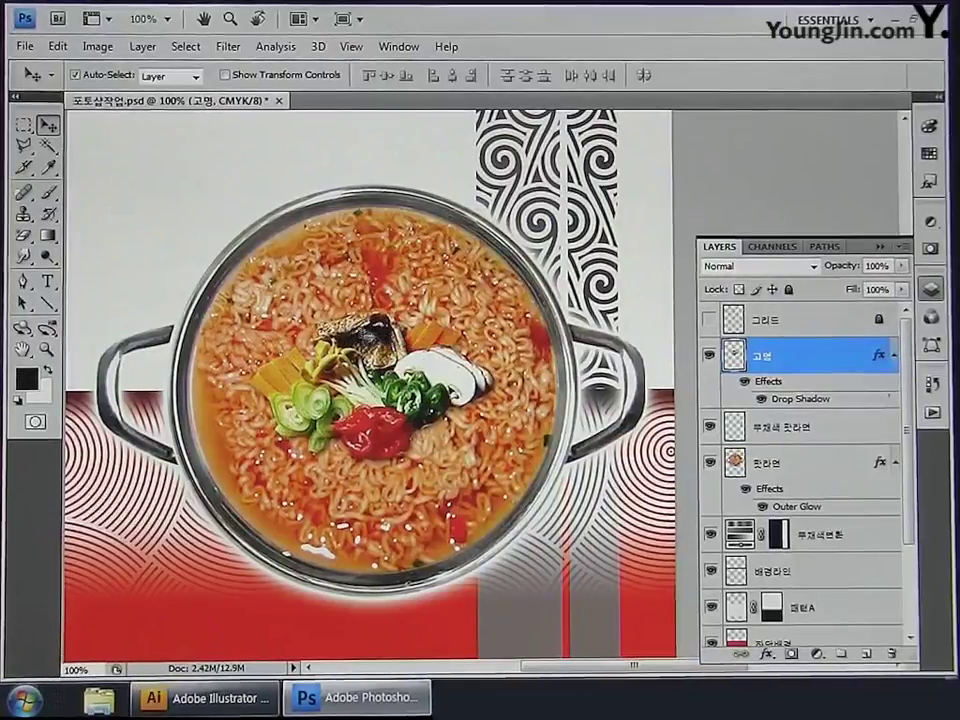
Step: Add the horizontal text HOT in the white area above the pot, near the layout's upper-left corner
{"action": "left_click_drag", "start_coordinate": [239, 248], "coordinate": [306, 420]}
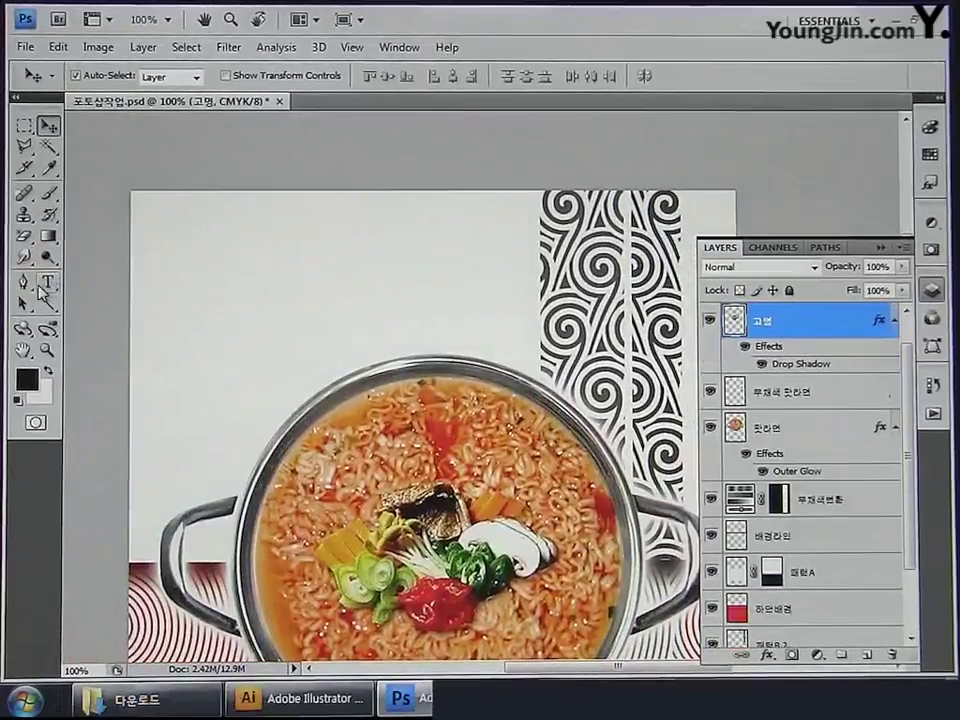
{"action": "left_click", "coordinate": [45, 284]}
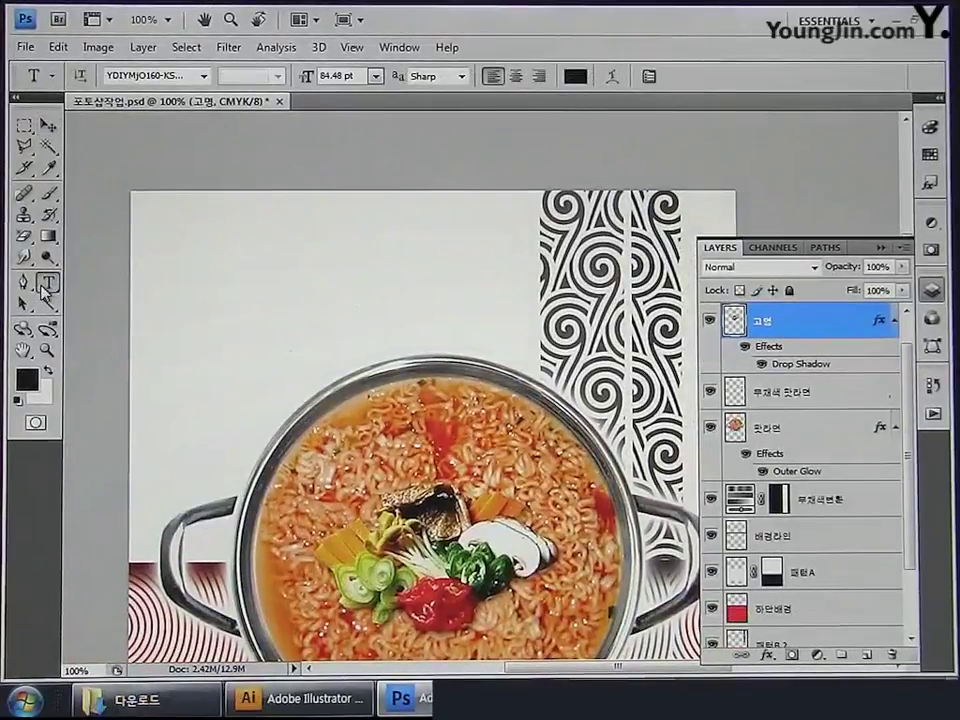
{"action": "left_click", "coordinate": [194, 282]}
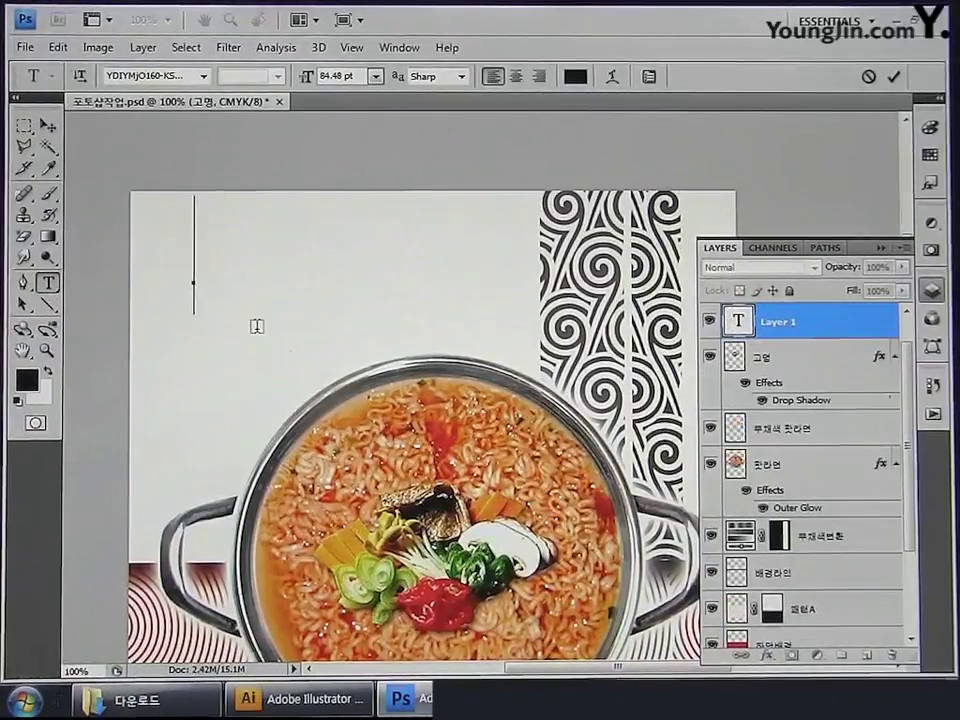
{"action": "type", "text": "HOT"}
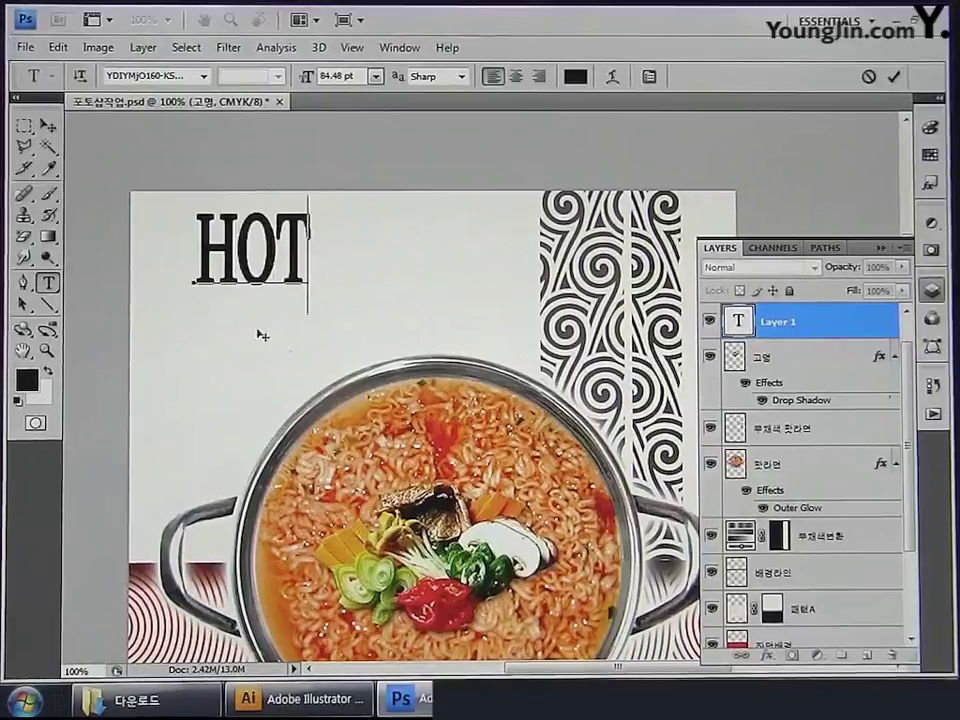
Step: Set the HOT title in the Helvetica Rounded Regular font with a horizontal scale of 100%
{"action": "left_click", "coordinate": [47, 125]}
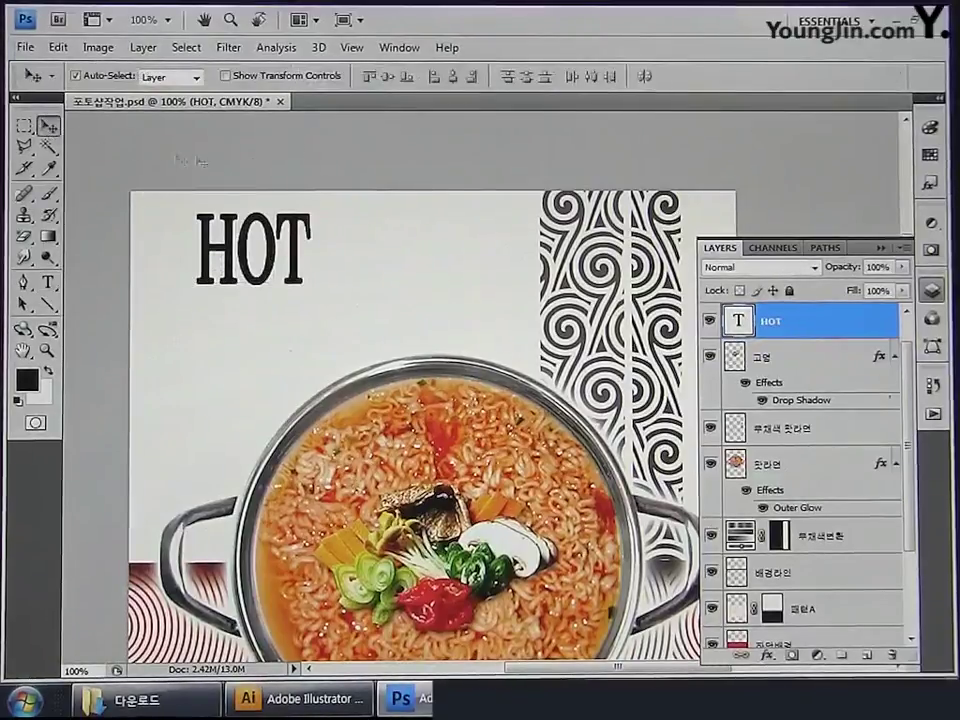
{"action": "left_click", "coordinate": [405, 47]}
{"action": "left_click", "coordinate": [460, 244]}
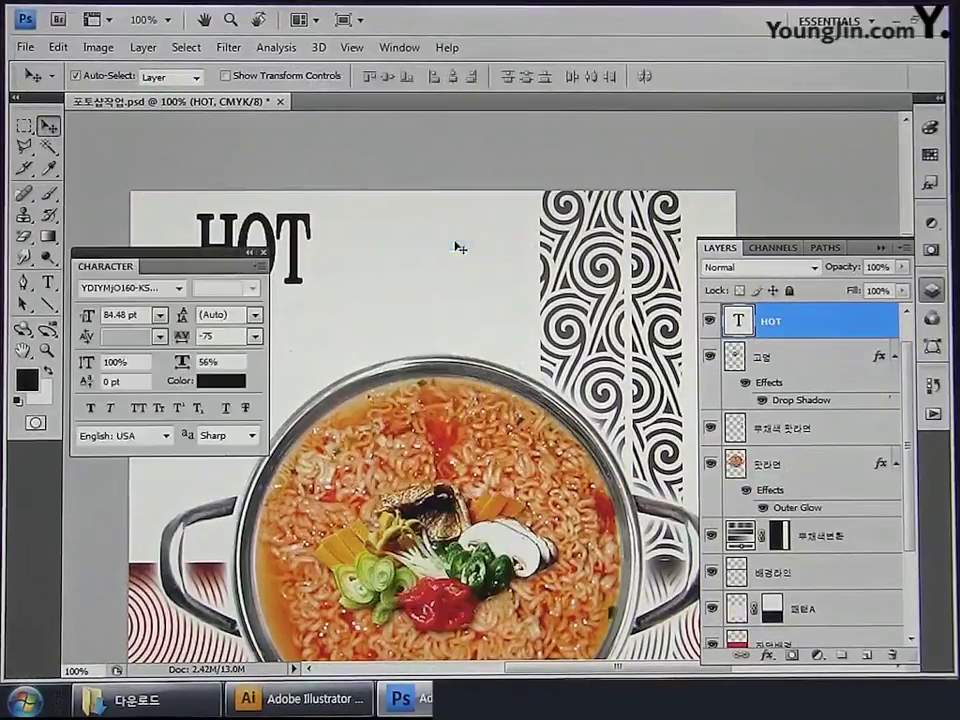
{"action": "left_click_drag", "start_coordinate": [171, 265], "coordinate": [171, 430]}
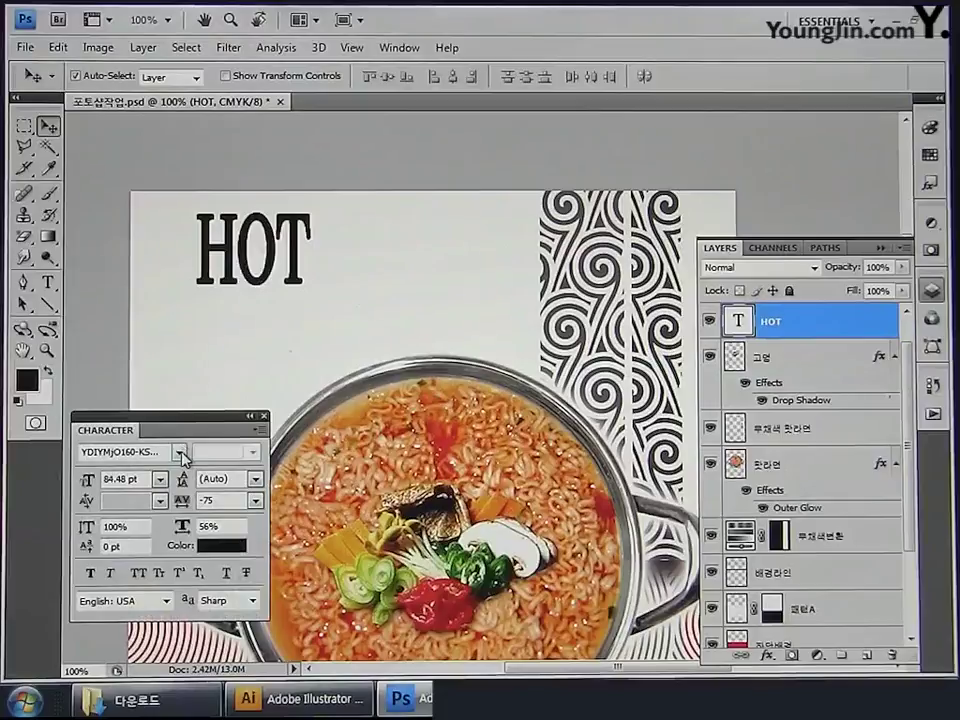
{"action": "left_click", "coordinate": [180, 453]}
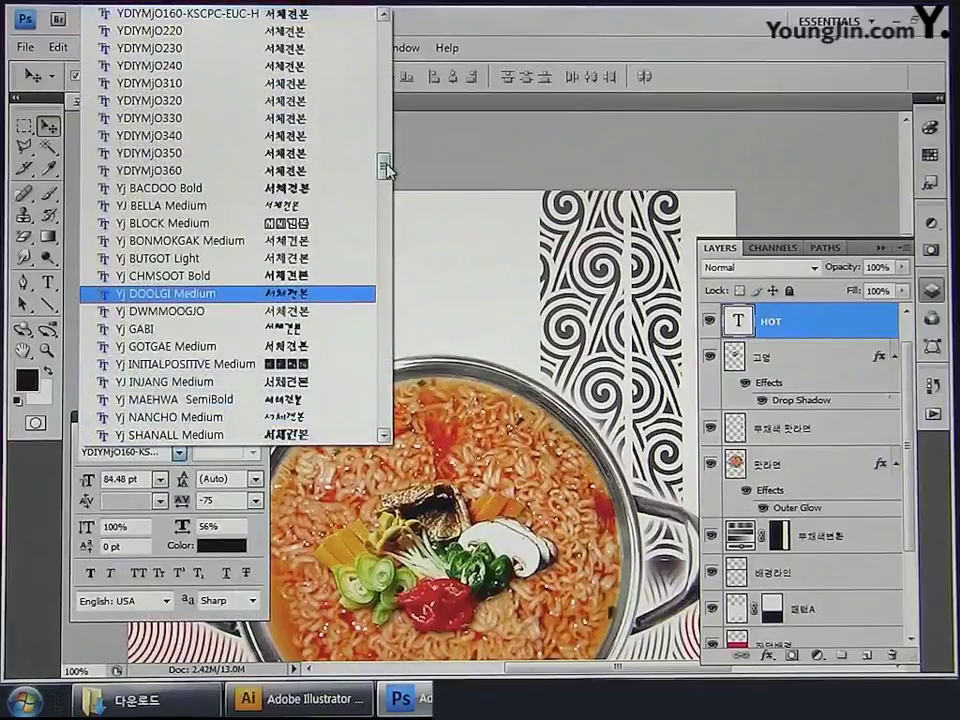
{"action": "left_click_drag", "start_coordinate": [385, 166], "coordinate": [388, 254]}
{"action": "left_click", "coordinate": [252, 298]}
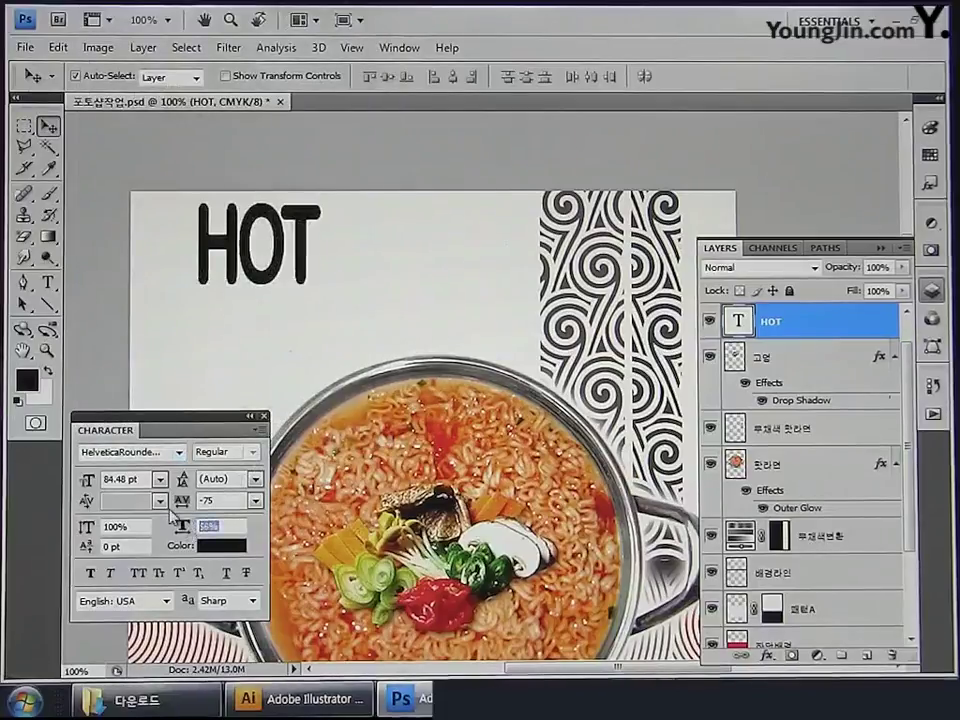
{"action": "type", "text": "100"}
{"action": "key", "text": "Return"}
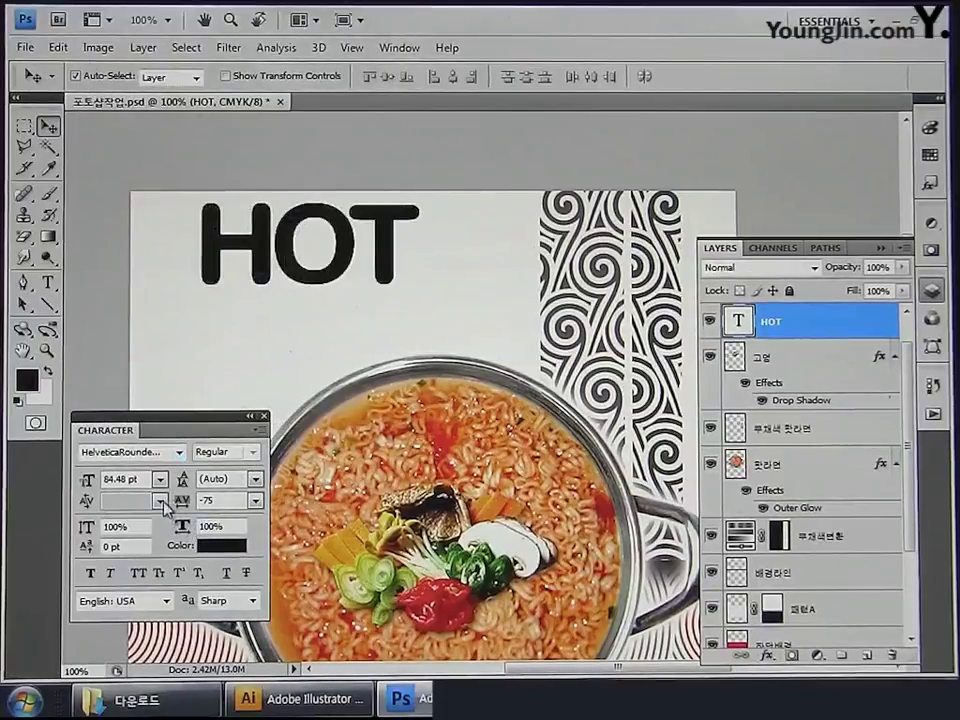
Step: Move the HOT title slightly down and to the left, and set its letters OT to 48 pt
{"action": "left_click_drag", "start_coordinate": [272, 263], "coordinate": [382, 300]}
{"action": "left_click", "coordinate": [47, 283]}
{"action": "left_click", "coordinate": [160, 482]}
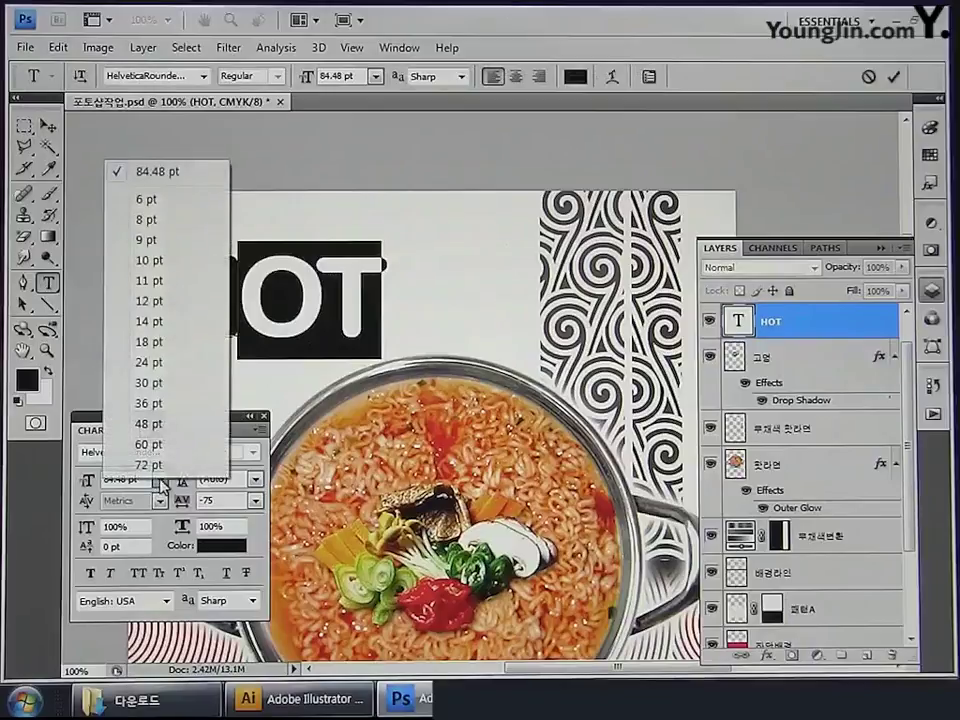
{"action": "left_click", "coordinate": [150, 424]}
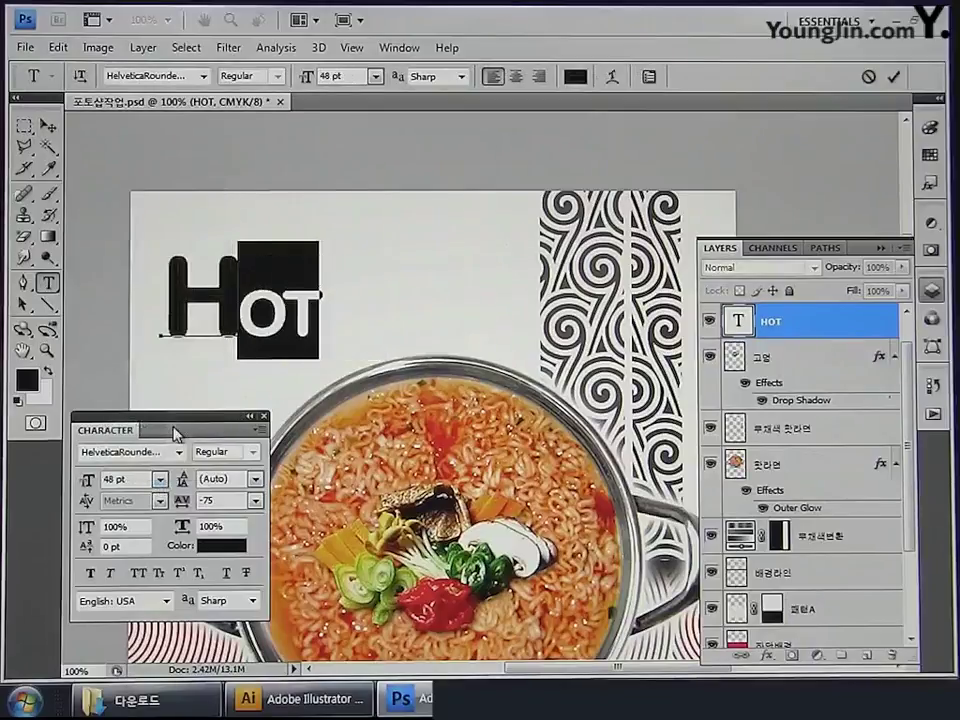
Step: Shift the HOT text slightly up and to the right, and color it red with C 0, M 100, Y 100, K 0
{"action": "left_click", "coordinate": [47, 126]}
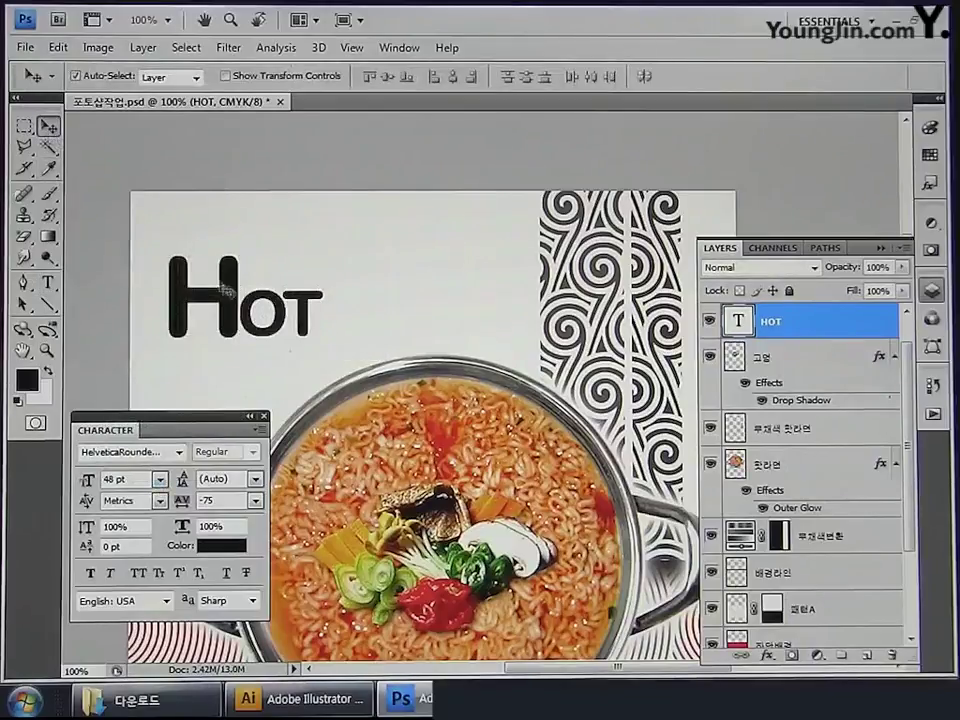
{"action": "left_click_drag", "start_coordinate": [237, 301], "coordinate": [244, 290]}
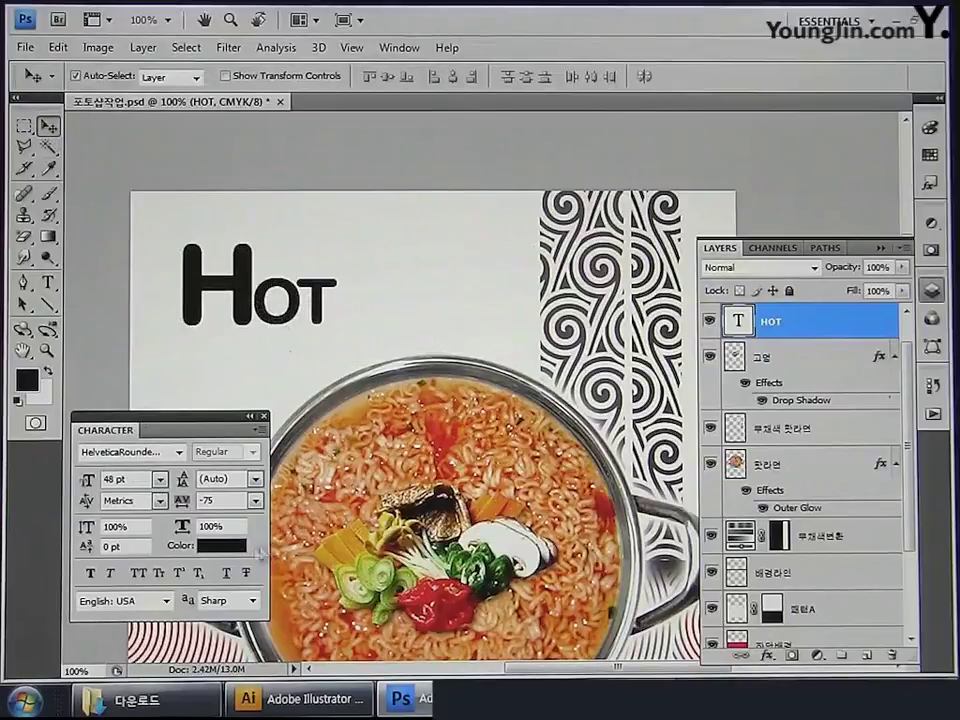
{"action": "left_click", "coordinate": [223, 548]}
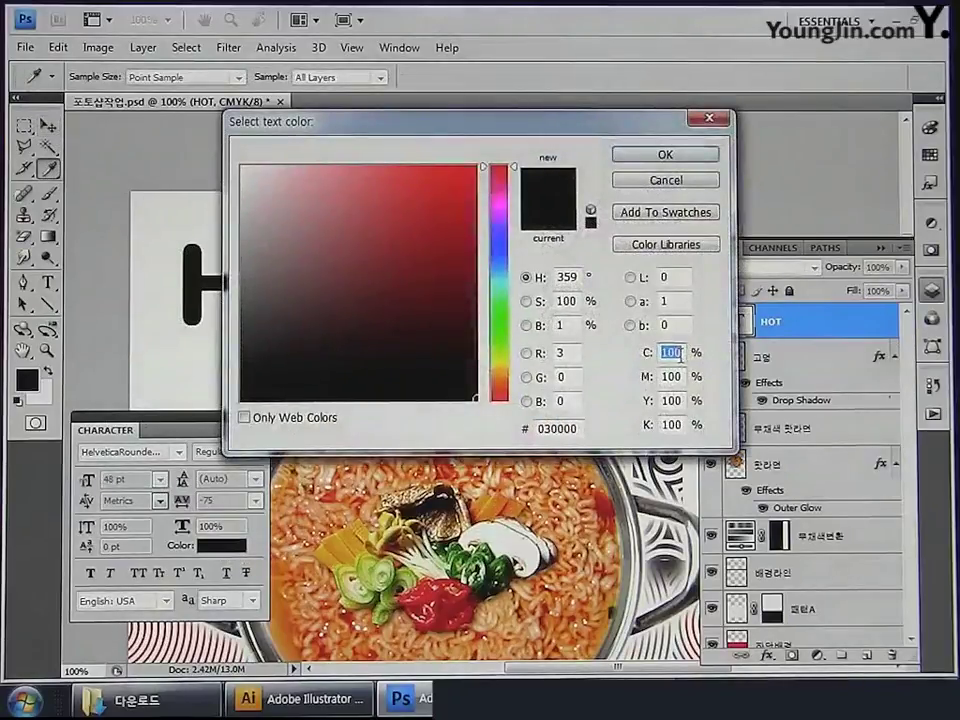
{"action": "type", "text": "0"}
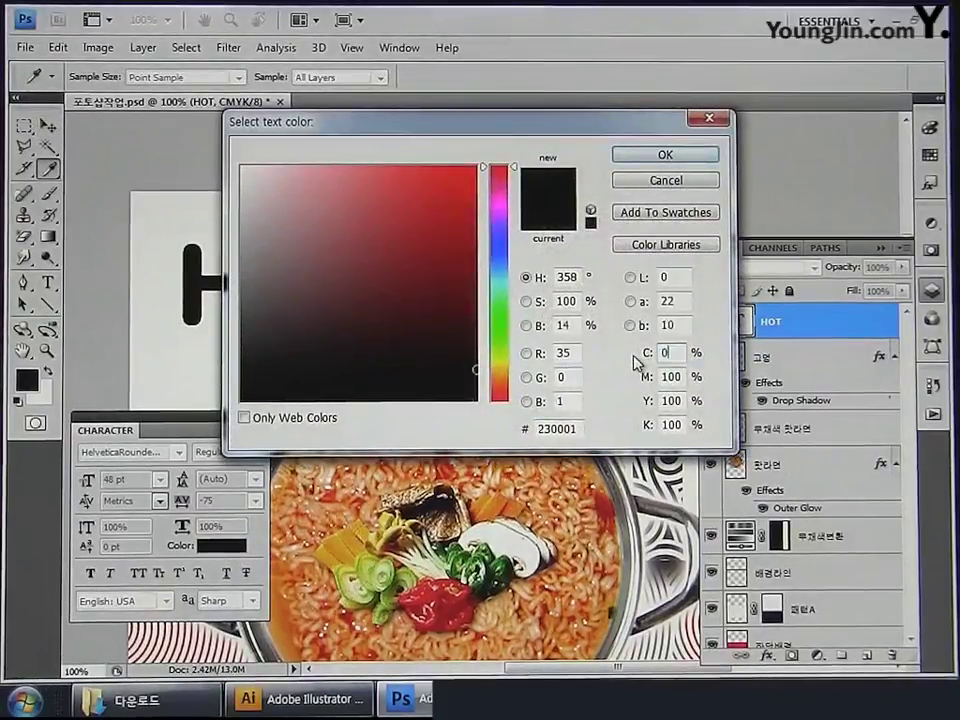
{"action": "key", "text": "Tab"}
{"action": "type", "text": "100100"}
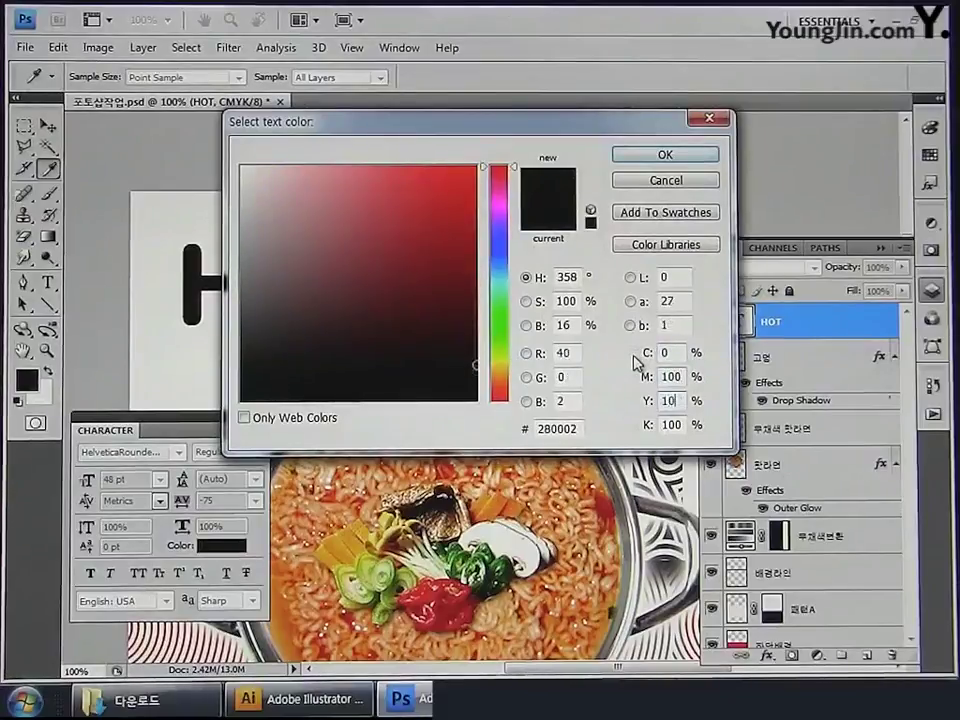
{"action": "type", "text": "0"}
{"action": "key", "text": "Return"}
Step: Set the tracking of the HOT text to 0
{"action": "key", "text": "v"}
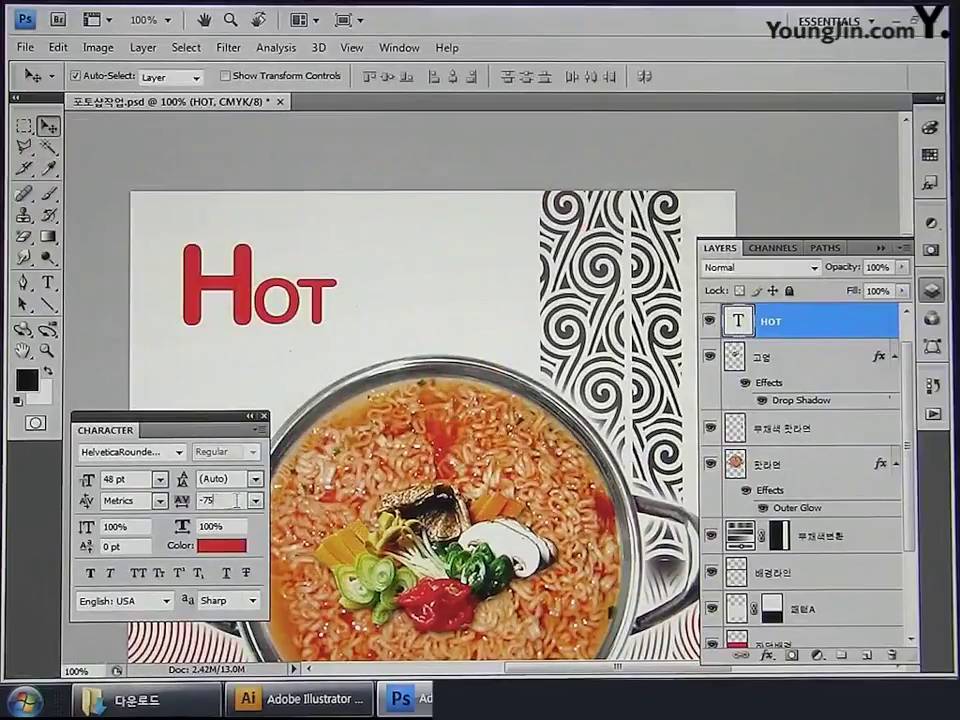
{"action": "type", "text": "0"}
{"action": "key", "text": "Return"}
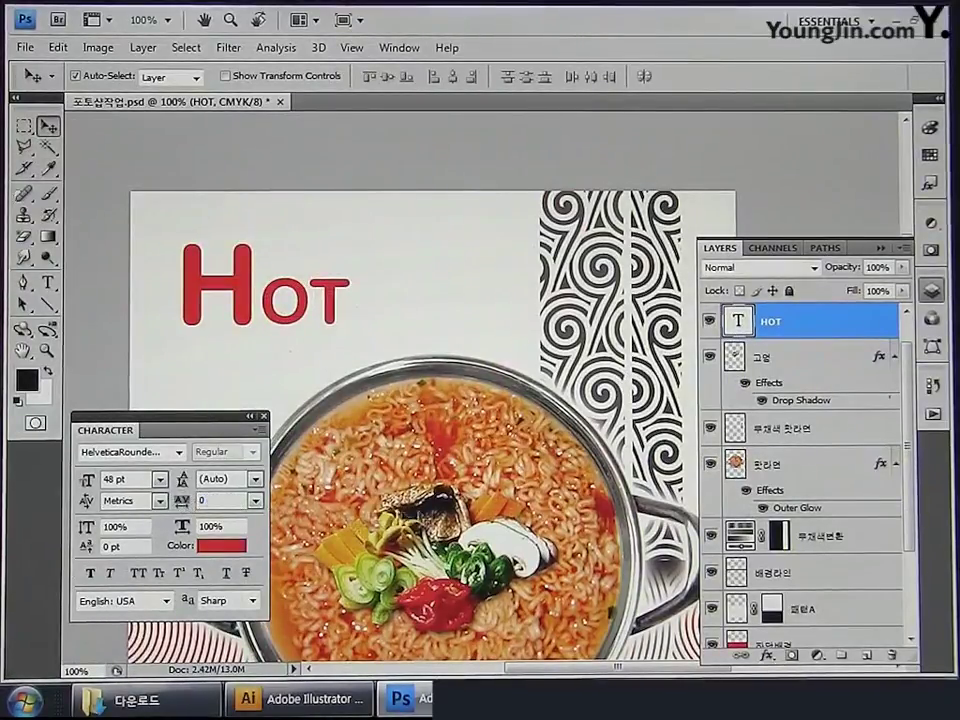
Step: Create a new layer directly beneath the HOT text layer and name it "Hot 테두리"
{"action": "left_click", "coordinate": [871, 655]}
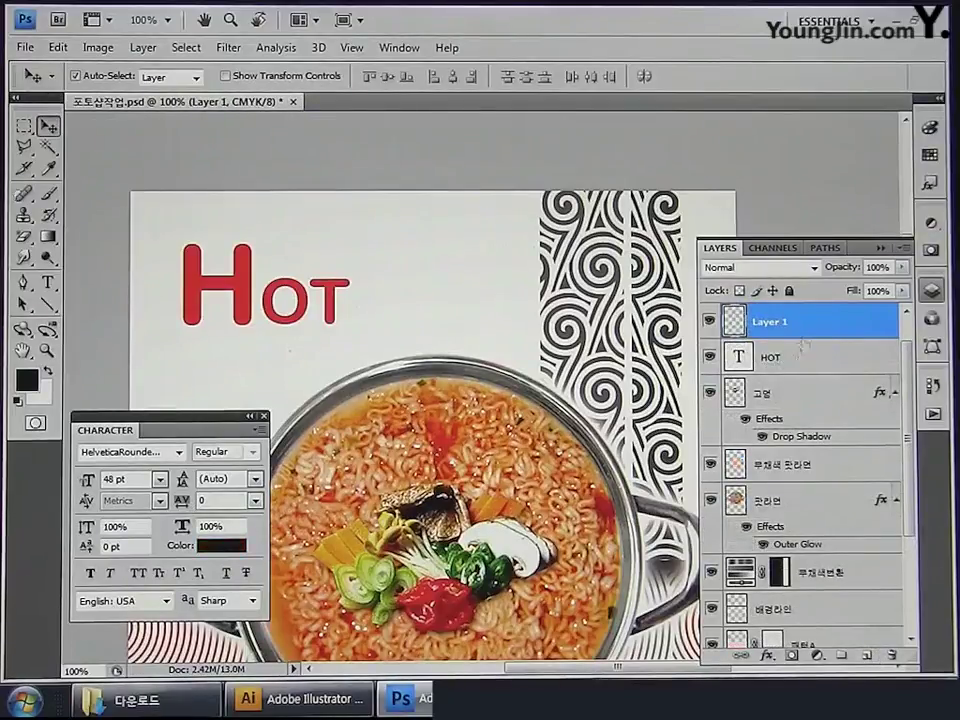
{"action": "left_click_drag", "start_coordinate": [812, 322], "coordinate": [814, 377]}
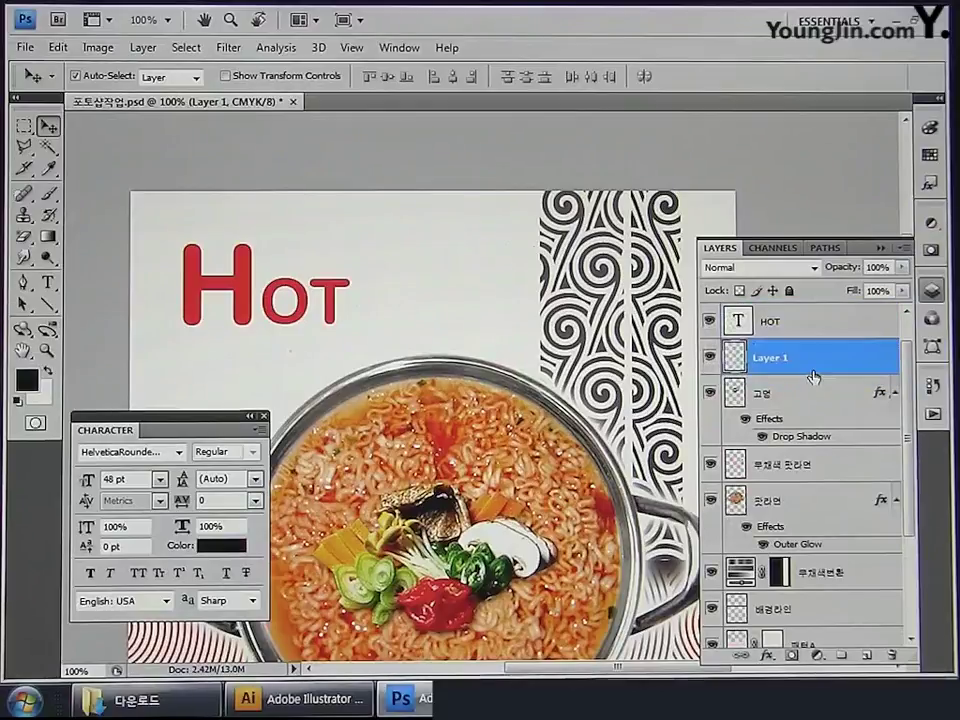
{"action": "double_click", "coordinate": [776, 357]}
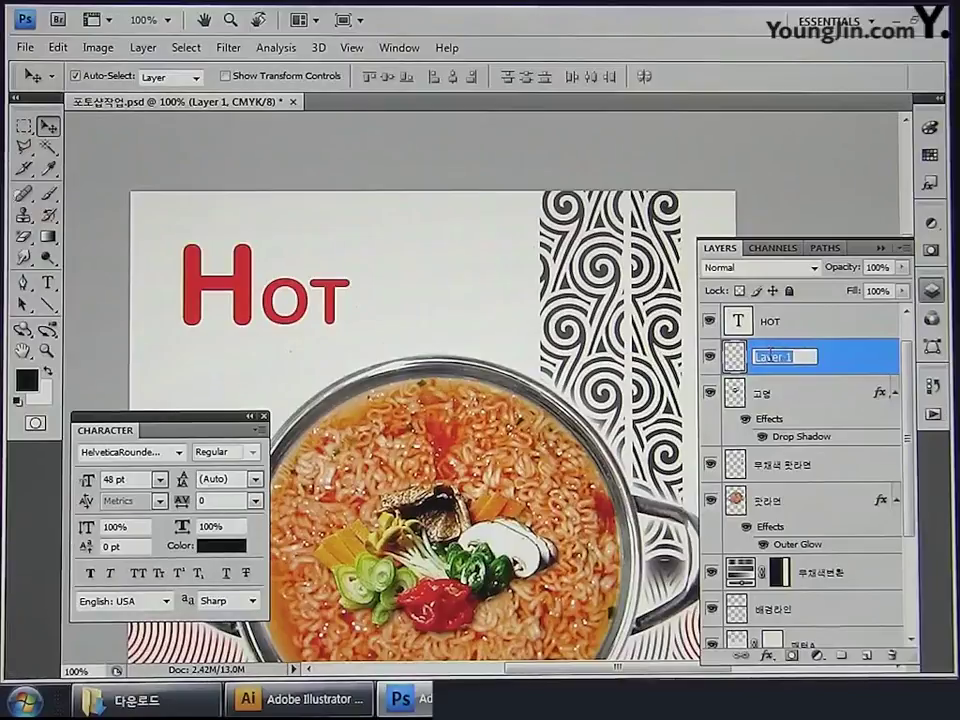
{"action": "type", "text": "Hot 타이틀"}
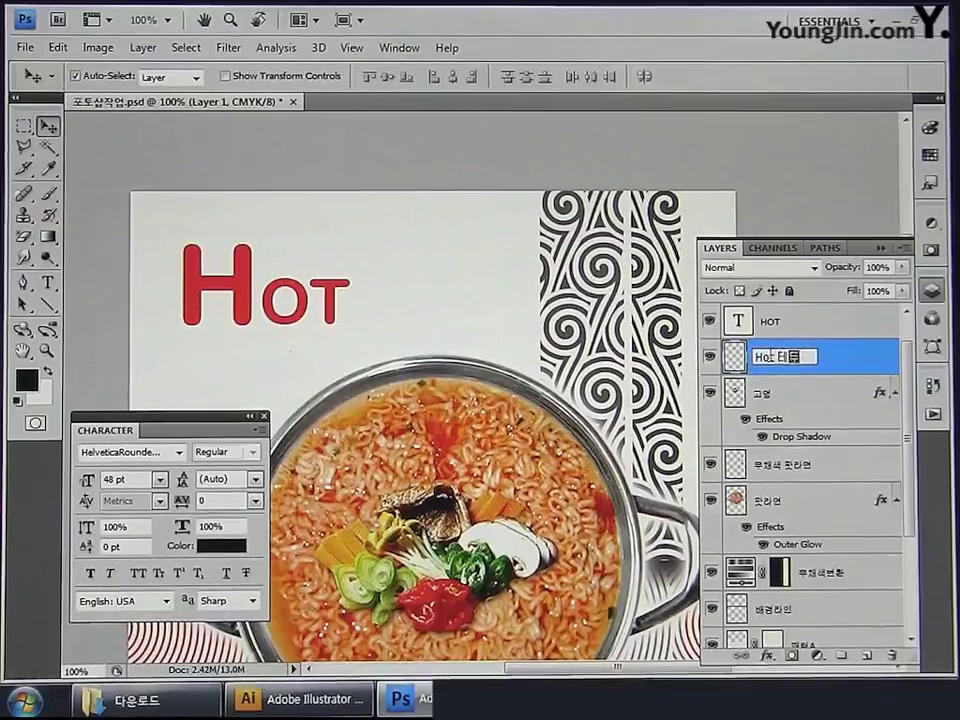
{"action": "type", "text": "리"}
{"action": "key", "text": "Return"}
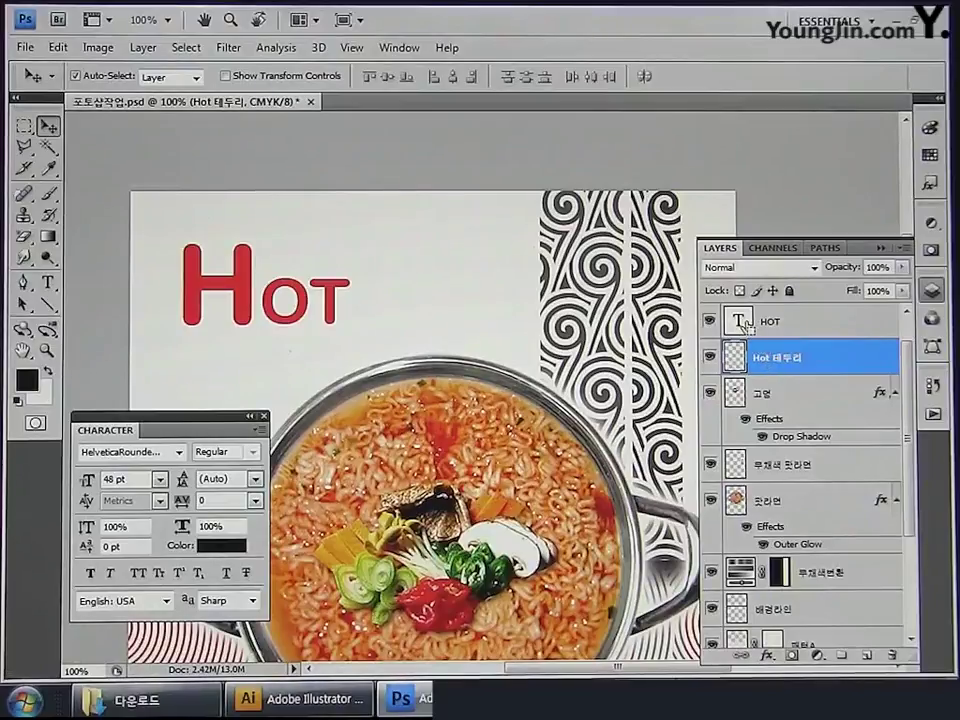
Step: Load the HOT lettering as a selection and expand it by 5 pixels
{"action": "left_click", "coordinate": [741, 322], "text": "ctrl"}
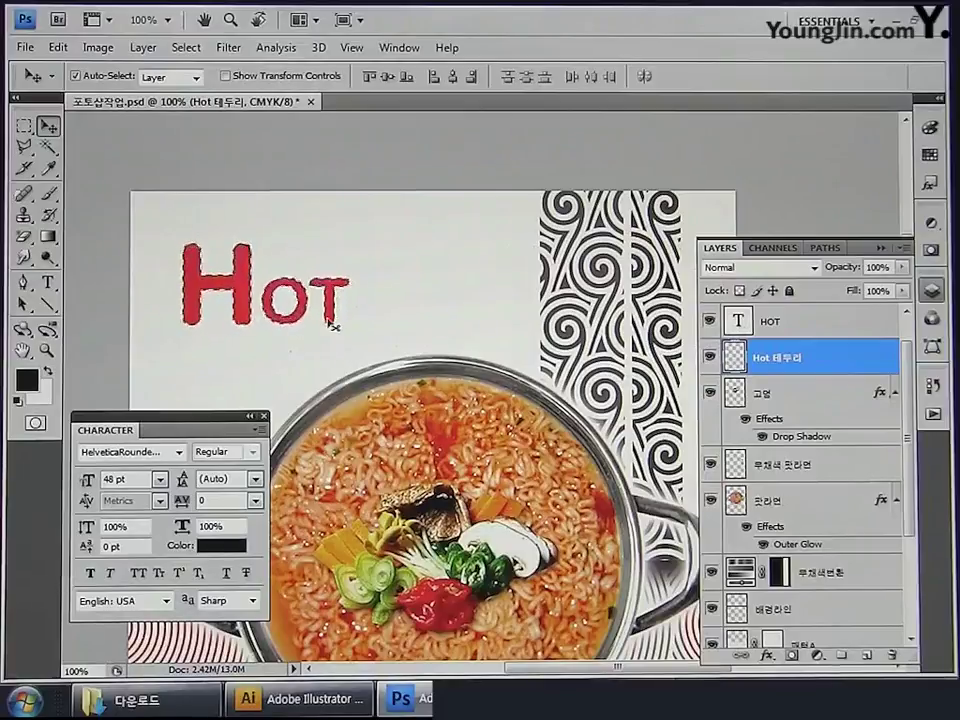
{"action": "left_click", "coordinate": [186, 47]}
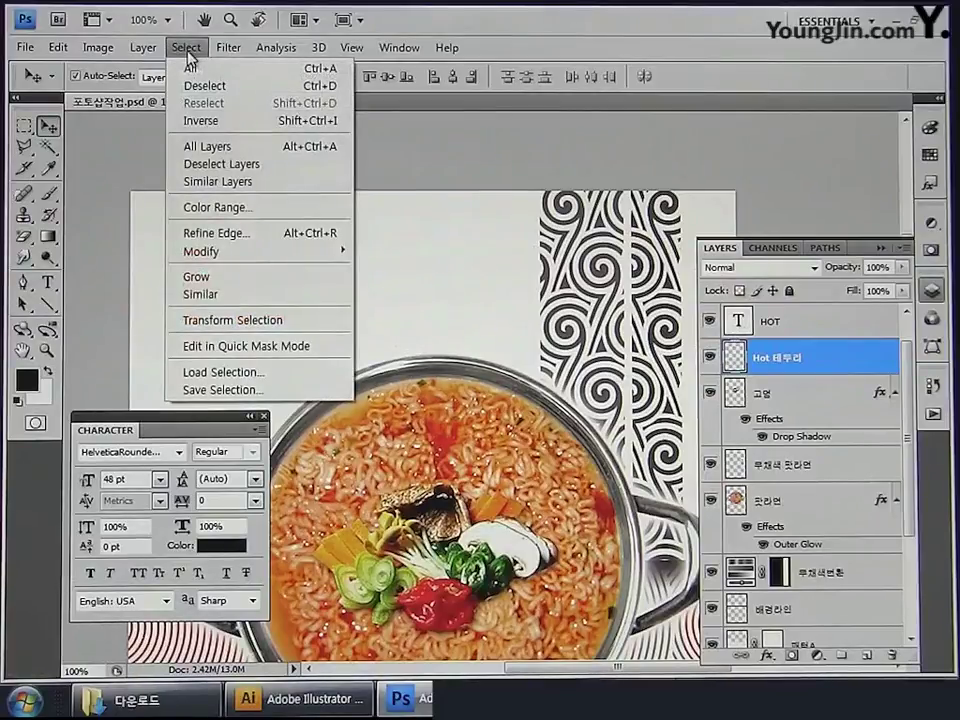
{"action": "mouse_move", "coordinate": [245, 252]}
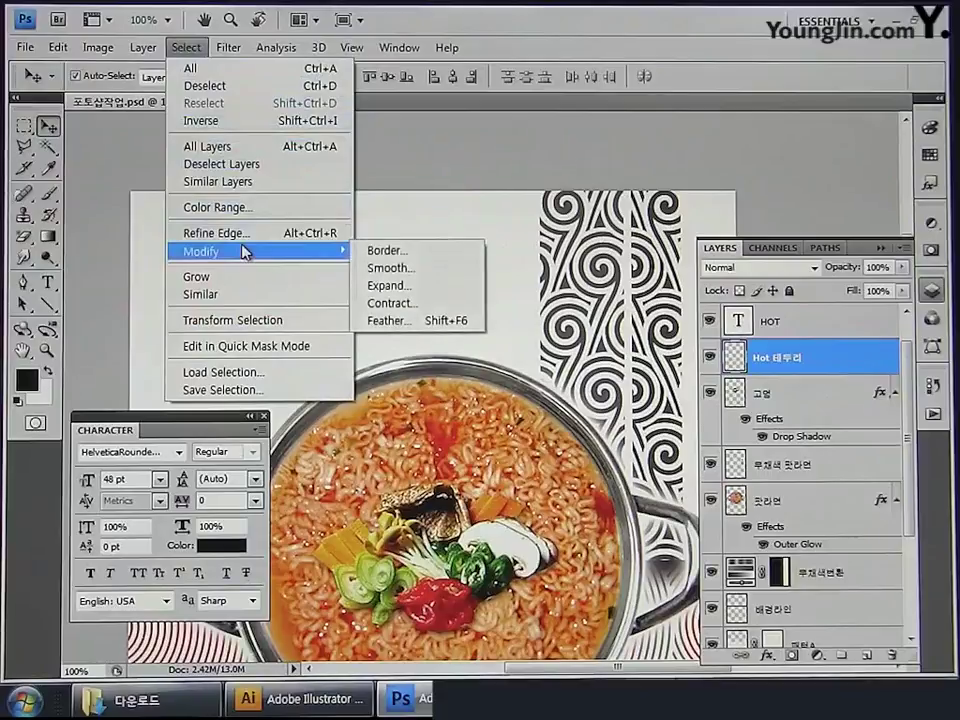
{"action": "left_click", "coordinate": [399, 286]}
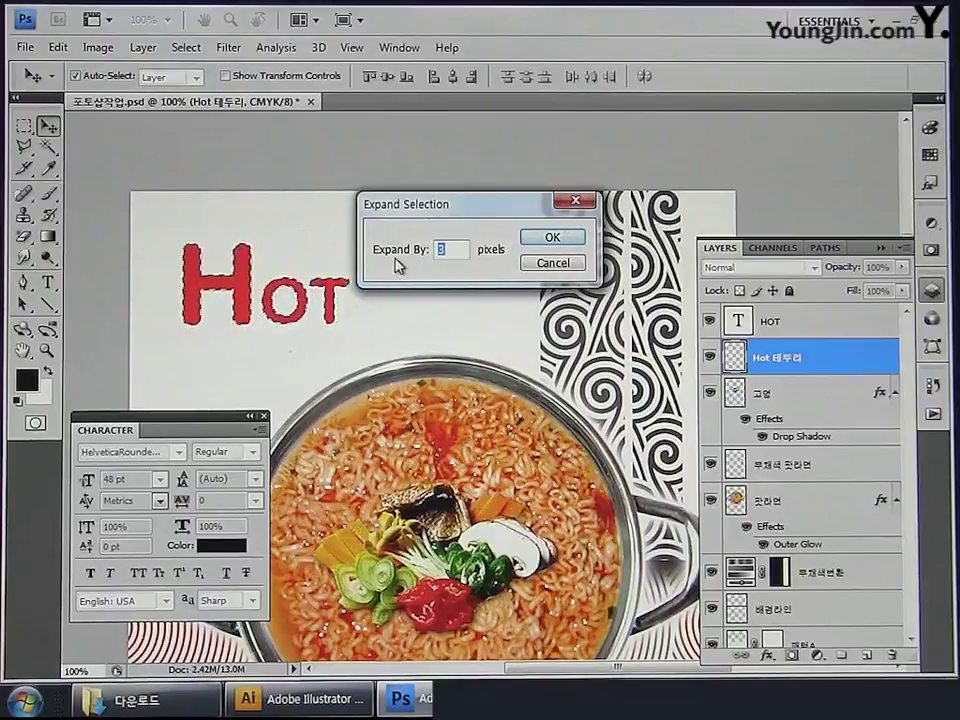
{"action": "type", "text": "5"}
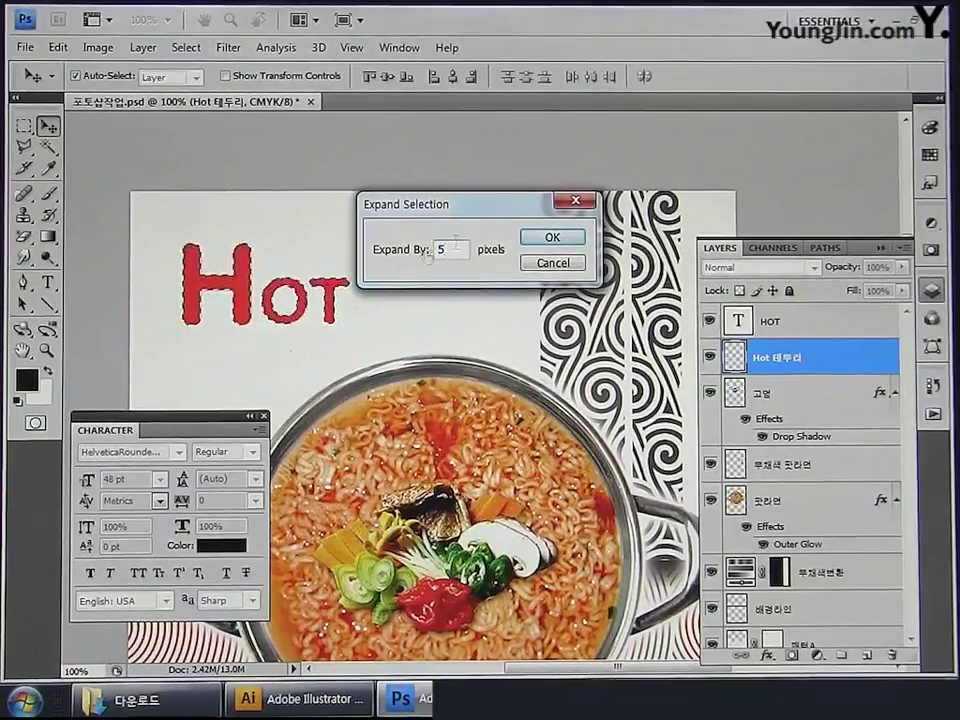
{"action": "left_click", "coordinate": [552, 237]}
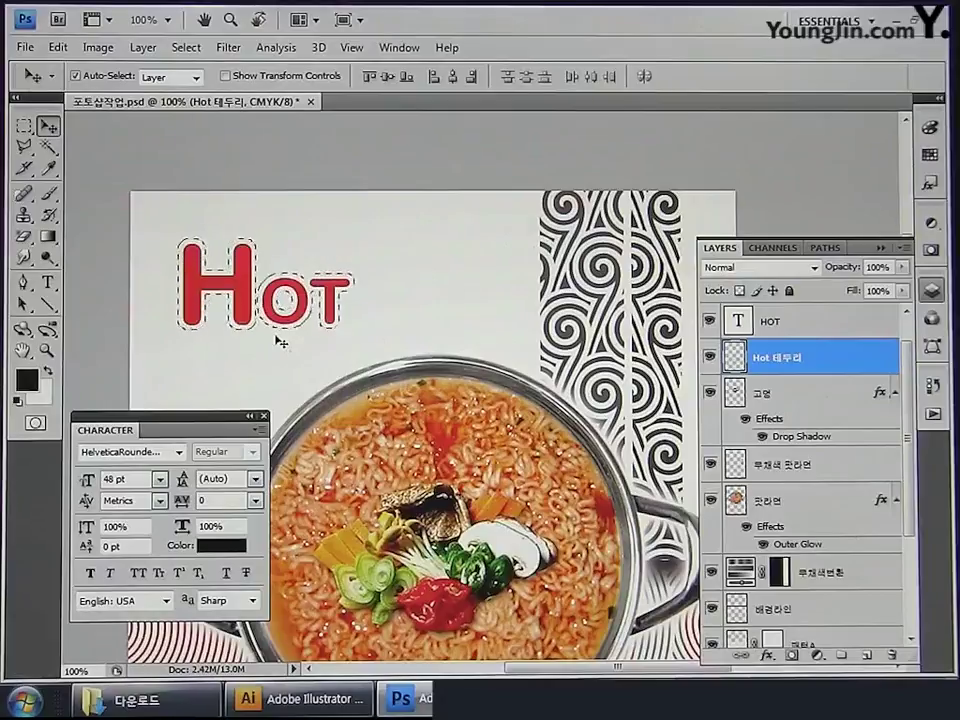
Step: Fill the expanded selection on the Hot 테두리 layer with white, using background color C 0, M 0, Y 0, K 0
{"action": "left_click", "coordinate": [46, 402]}
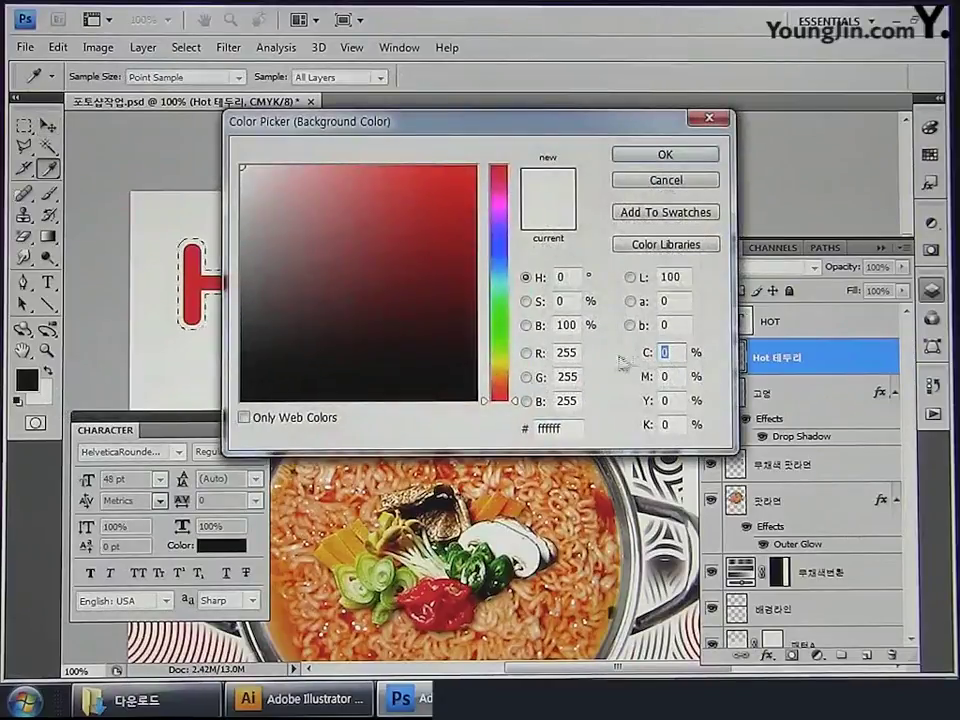
{"action": "left_click", "coordinate": [662, 154]}
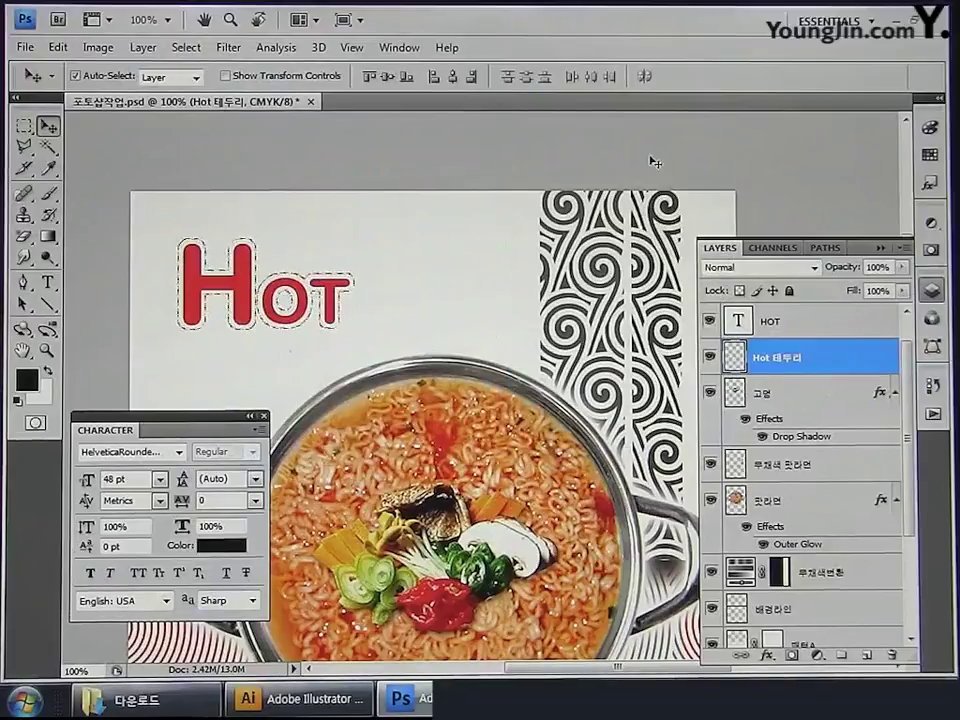
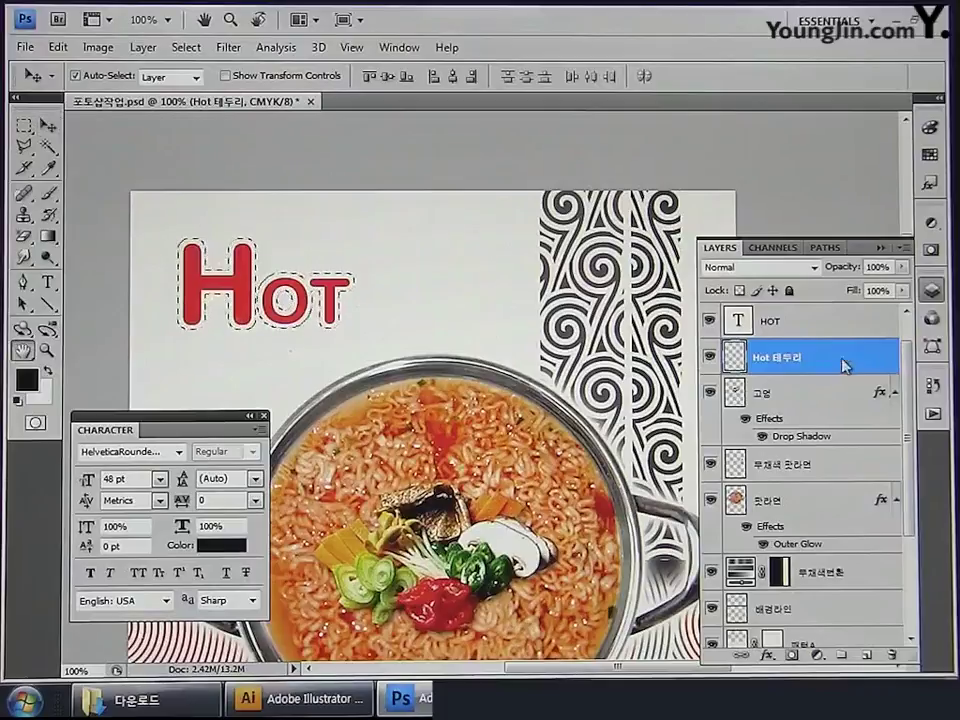
Step: Add a drop shadow to the Hot 테두리 layer with a distance of 5 px and a size of 3 px
{"action": "double_click", "coordinate": [840, 364]}
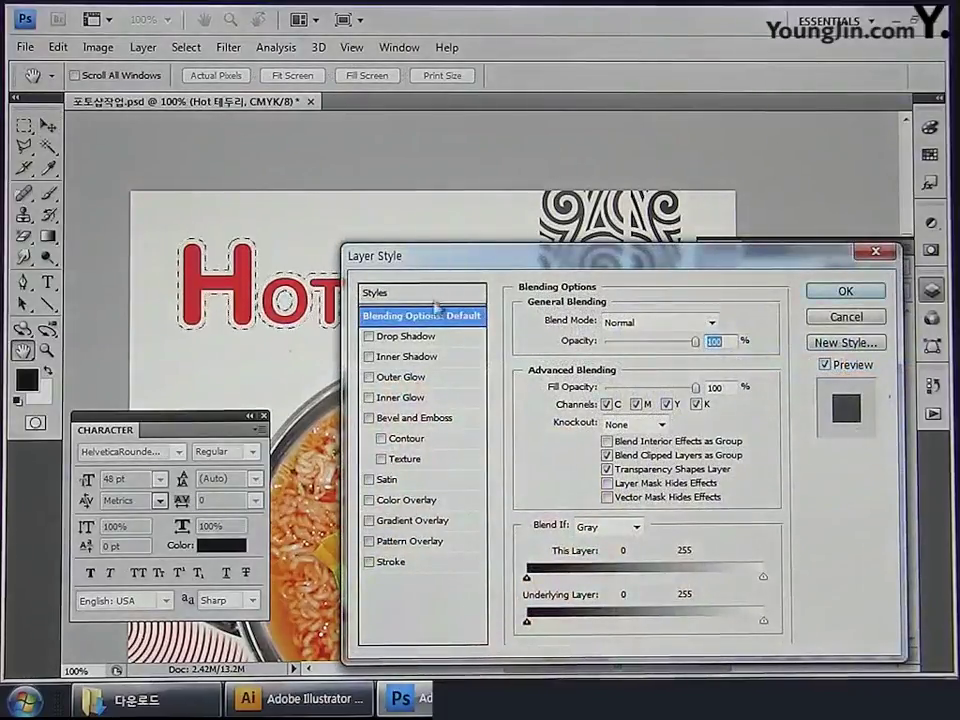
{"action": "left_click", "coordinate": [398, 340]}
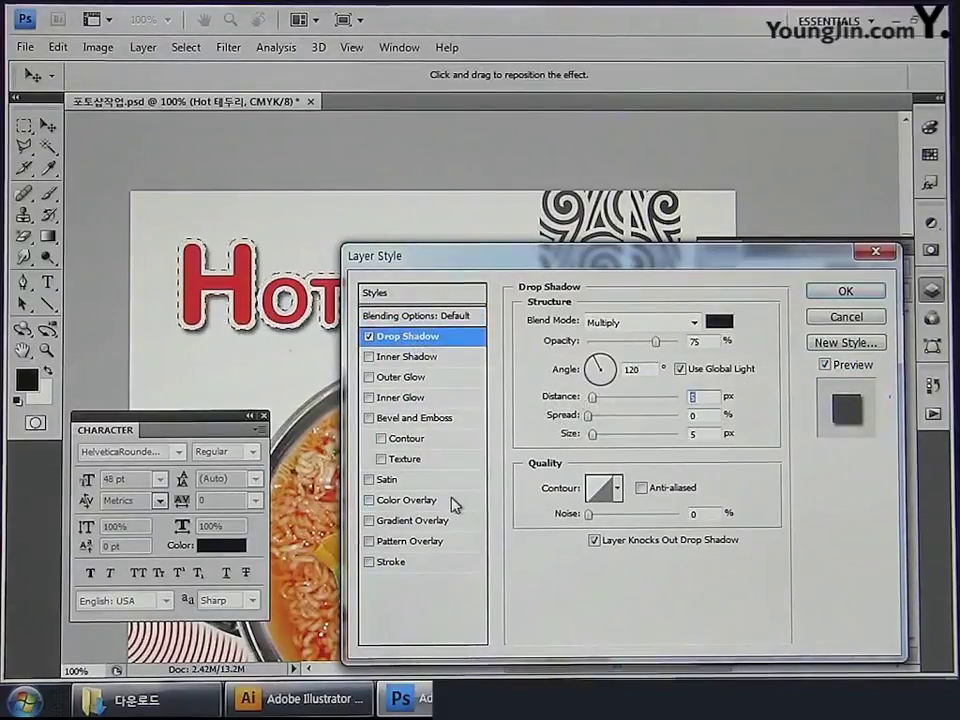
{"action": "type", "text": "5"}
{"action": "left_click", "coordinate": [699, 434]}
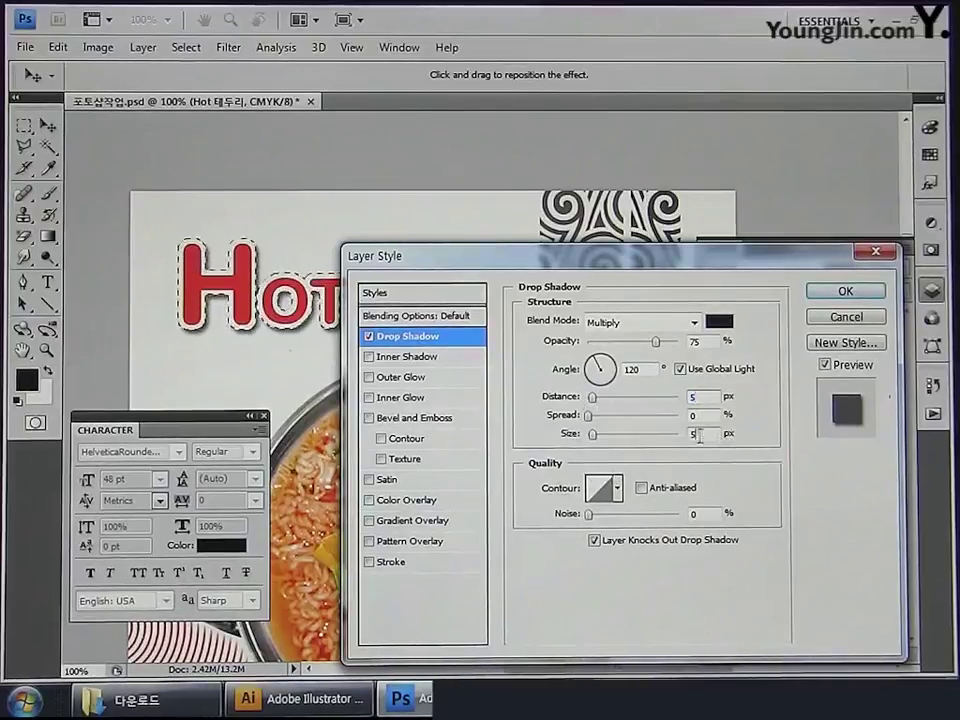
{"action": "type", "text": "3"}
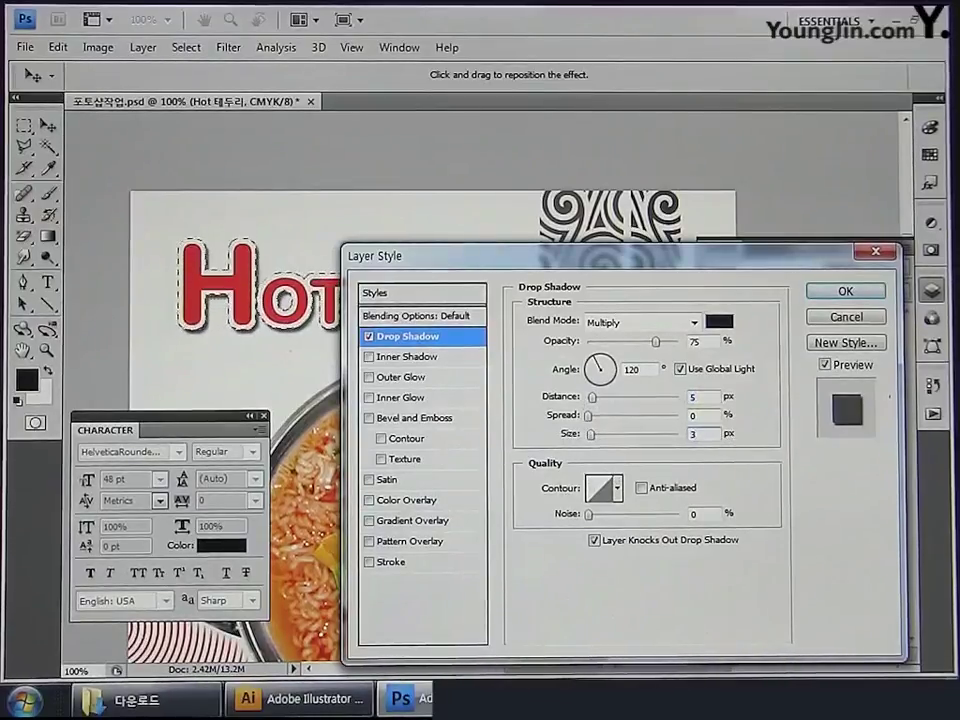
{"action": "left_click", "coordinate": [843, 291]}
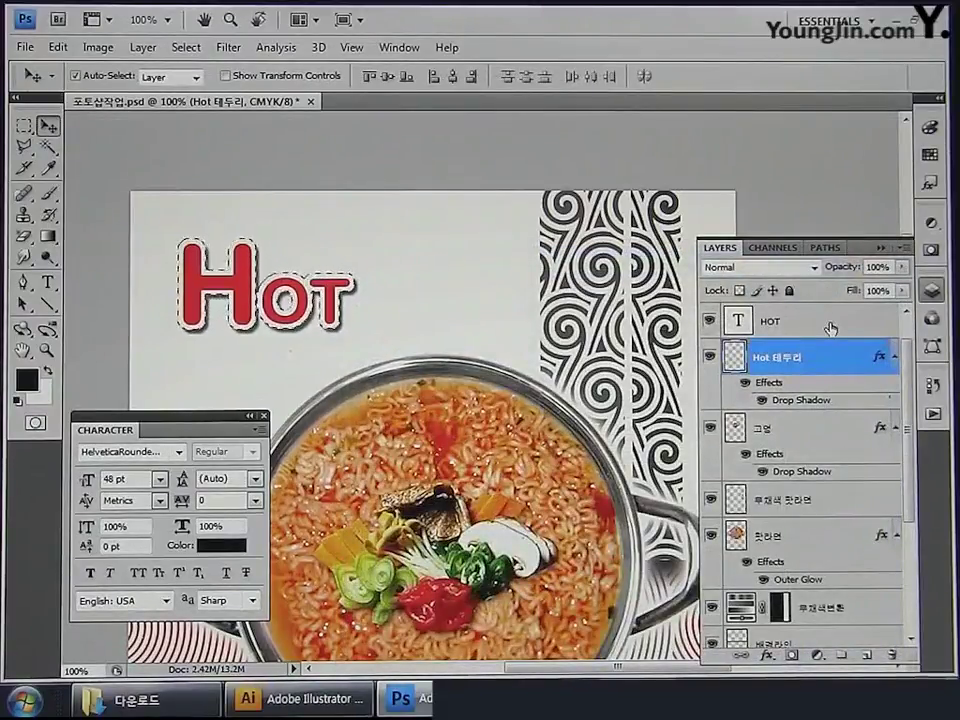
Step: Add an inner shadow to the HOT text layer with distance 4 px and size 3 px, and clear the selection
{"action": "left_click", "coordinate": [831, 329]}
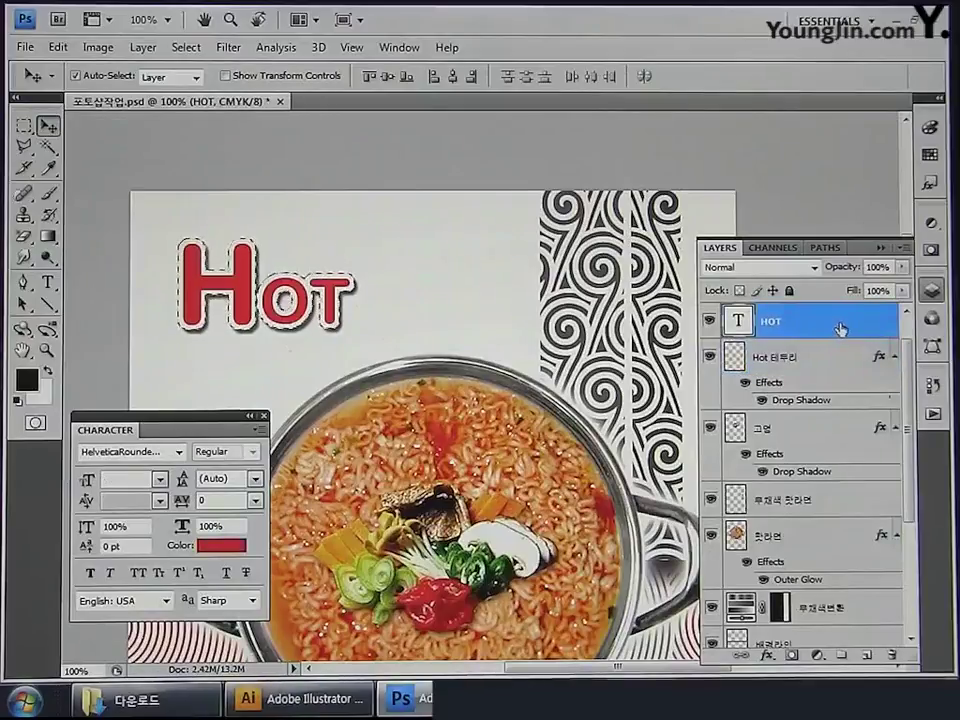
{"action": "double_click", "coordinate": [843, 329]}
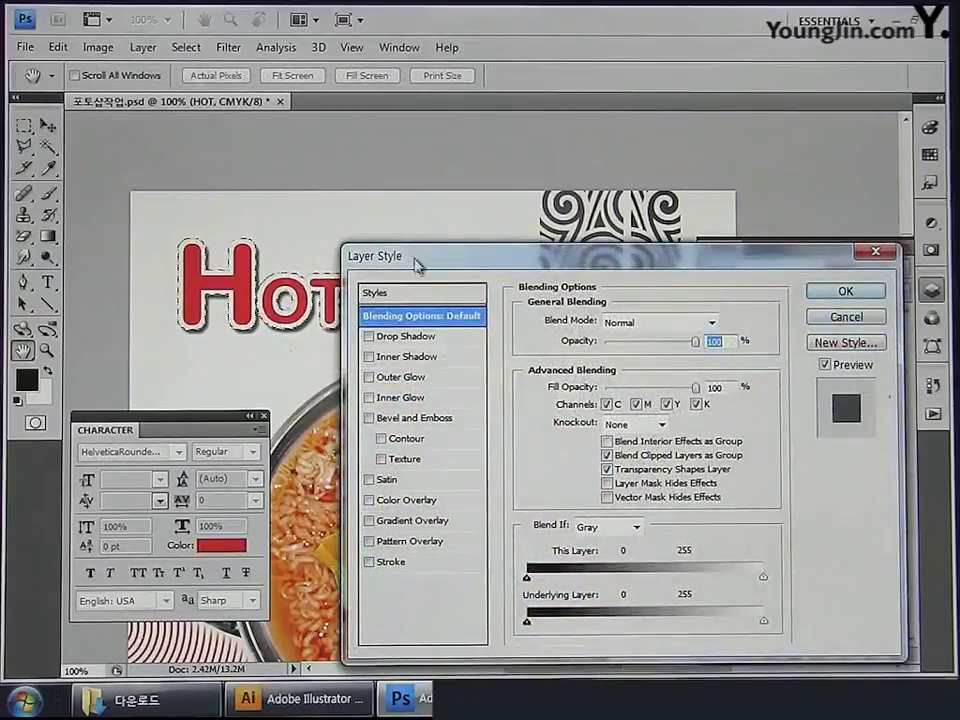
{"action": "left_click", "coordinate": [386, 360]}
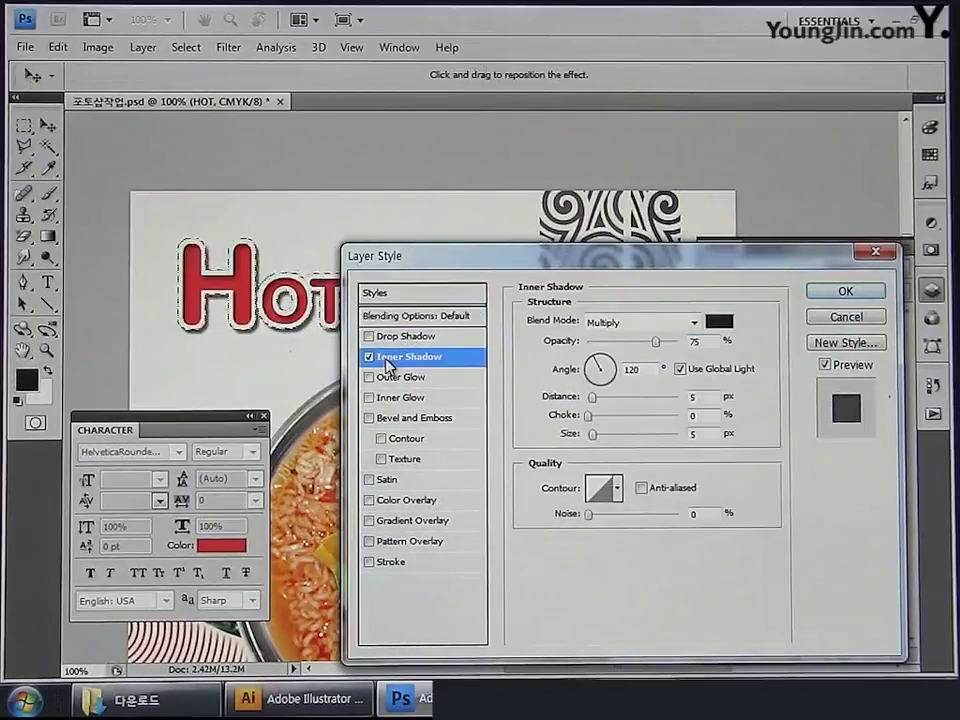
{"action": "double_click", "coordinate": [698, 397]}
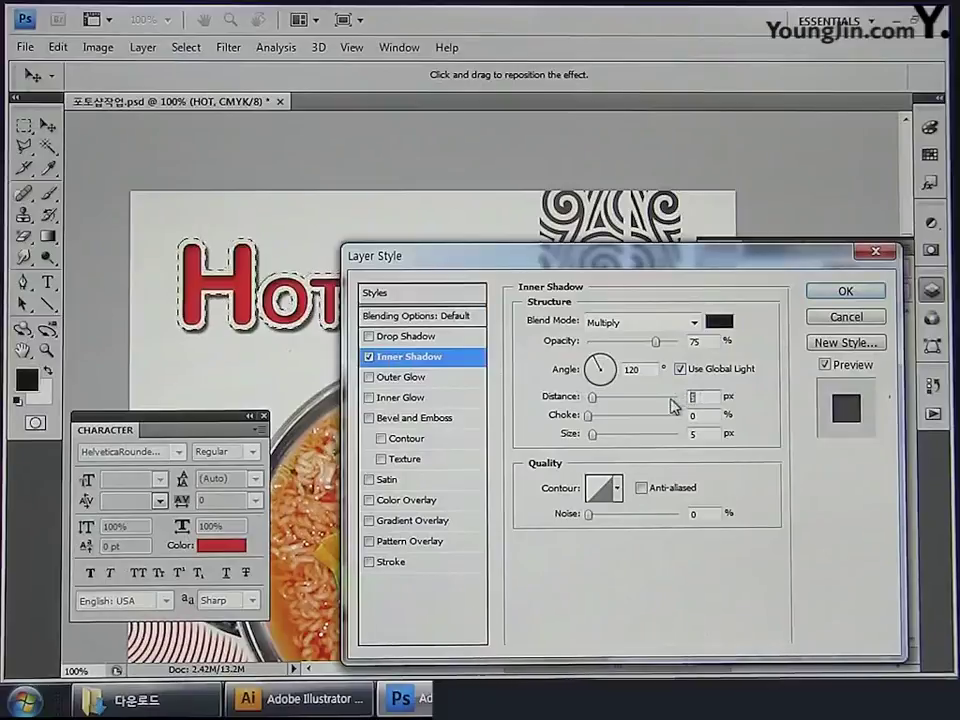
{"action": "type", "text": "4"}
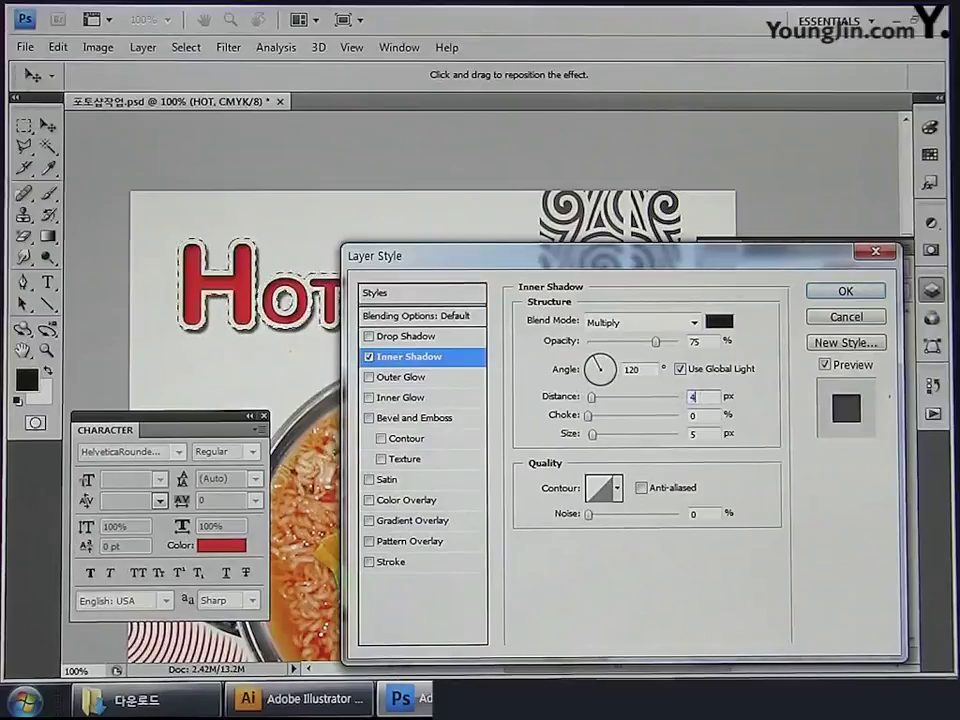
{"action": "left_click", "coordinate": [704, 434]}
{"action": "type", "text": "3"}
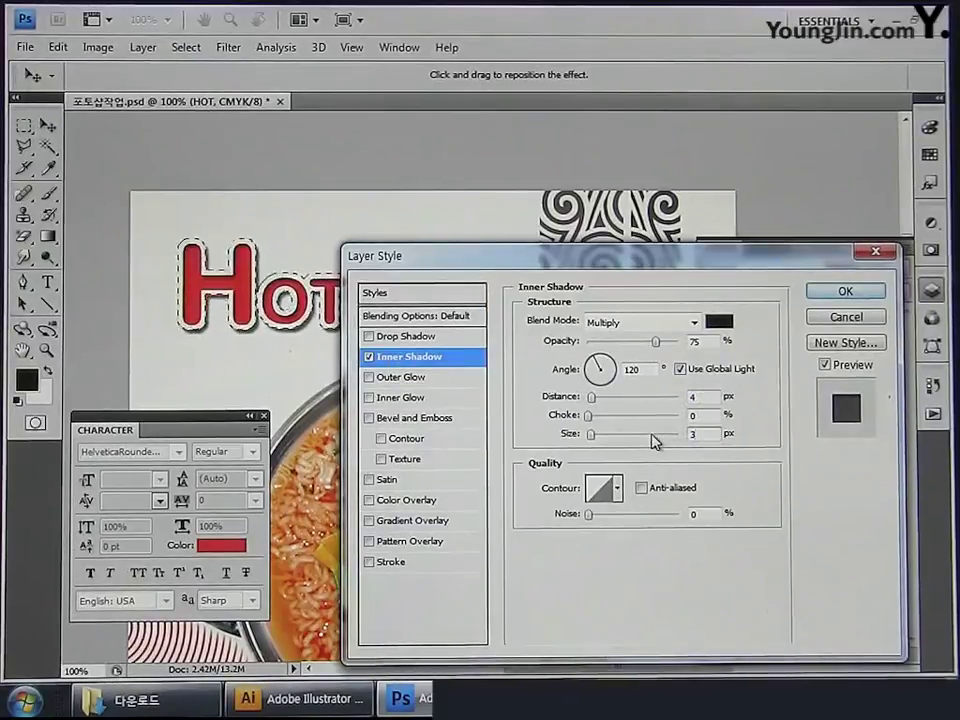
{"action": "left_click", "coordinate": [840, 294]}
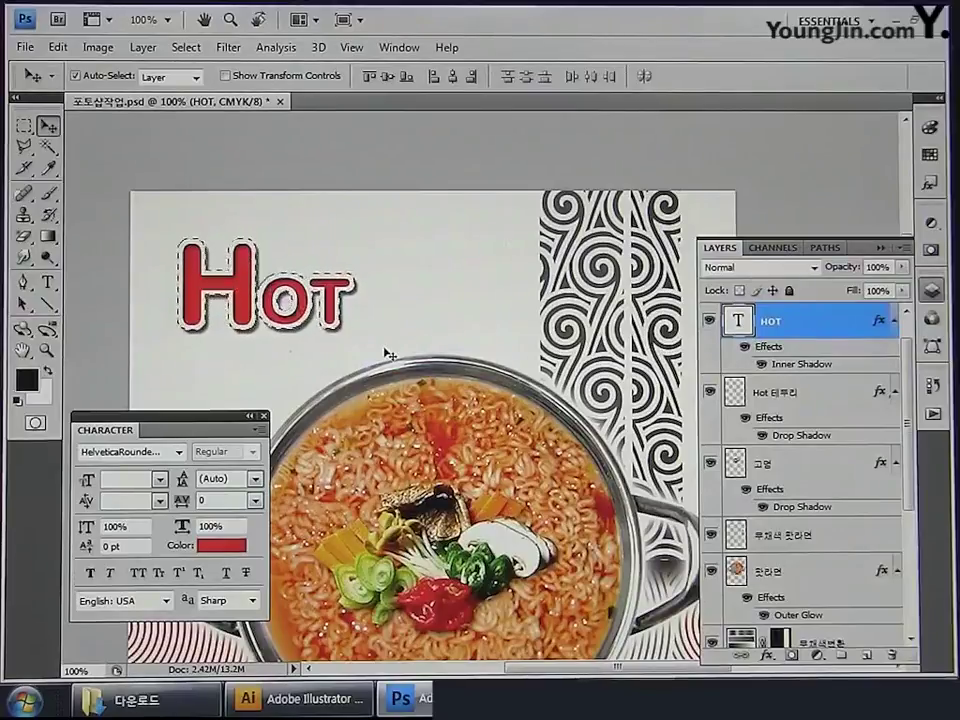
{"action": "key", "text": "ctrl+d"}
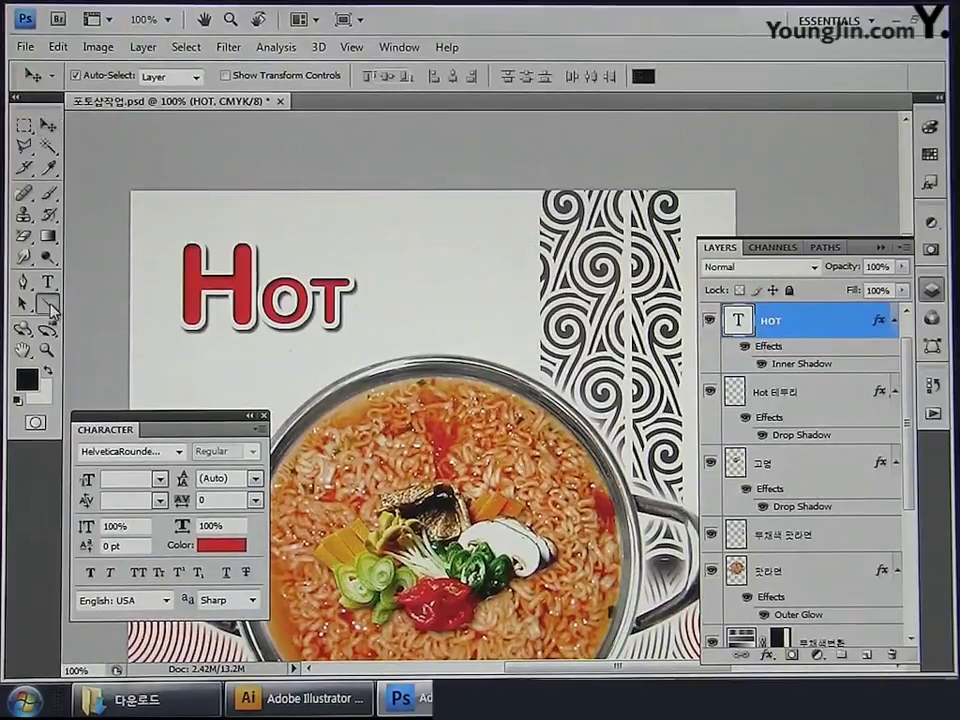
Step: Draw an elliptical path around the outer rim of the ramen pot with the Ellipse tool in path mode
{"action": "left_click_drag", "start_coordinate": [47, 303], "coordinate": [128, 345]}
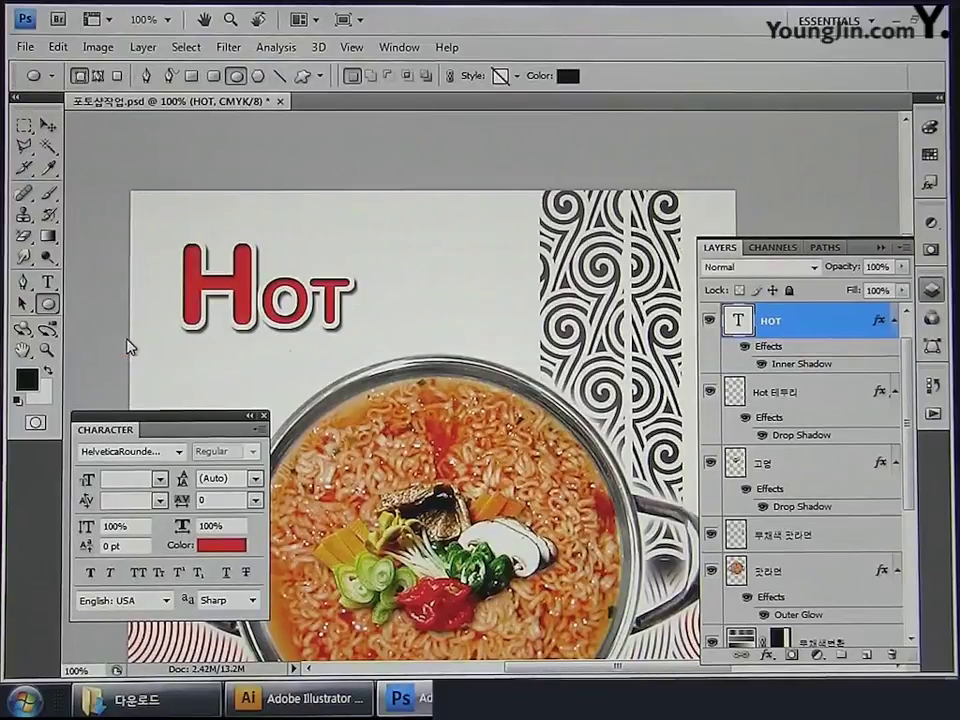
{"action": "left_click", "coordinate": [98, 76]}
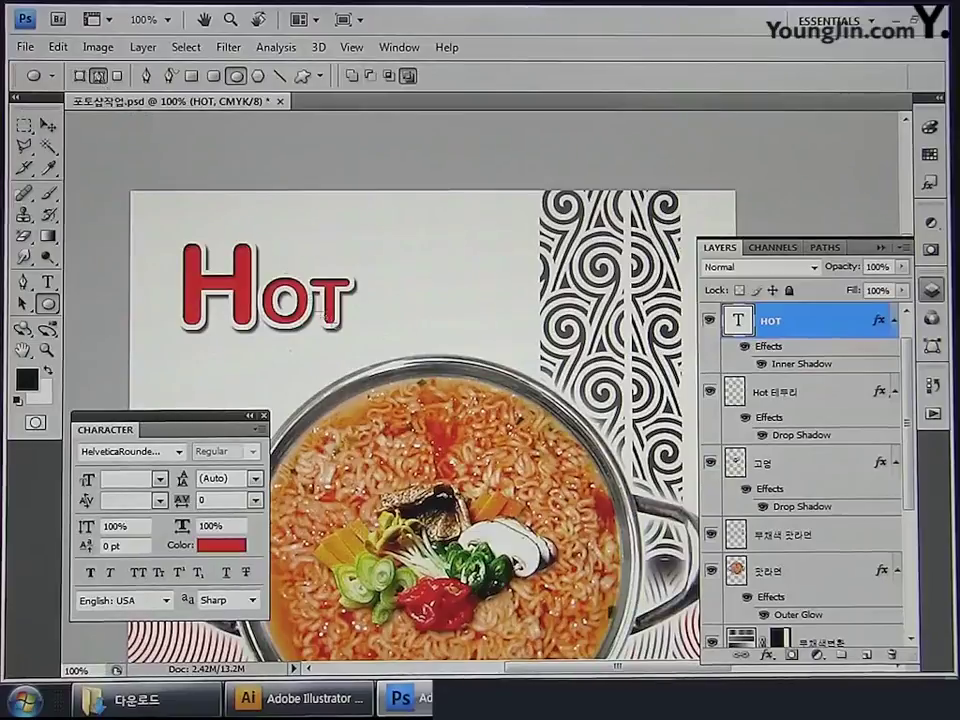
{"action": "left_click_drag", "start_coordinate": [432, 440], "coordinate": [436, 292]}
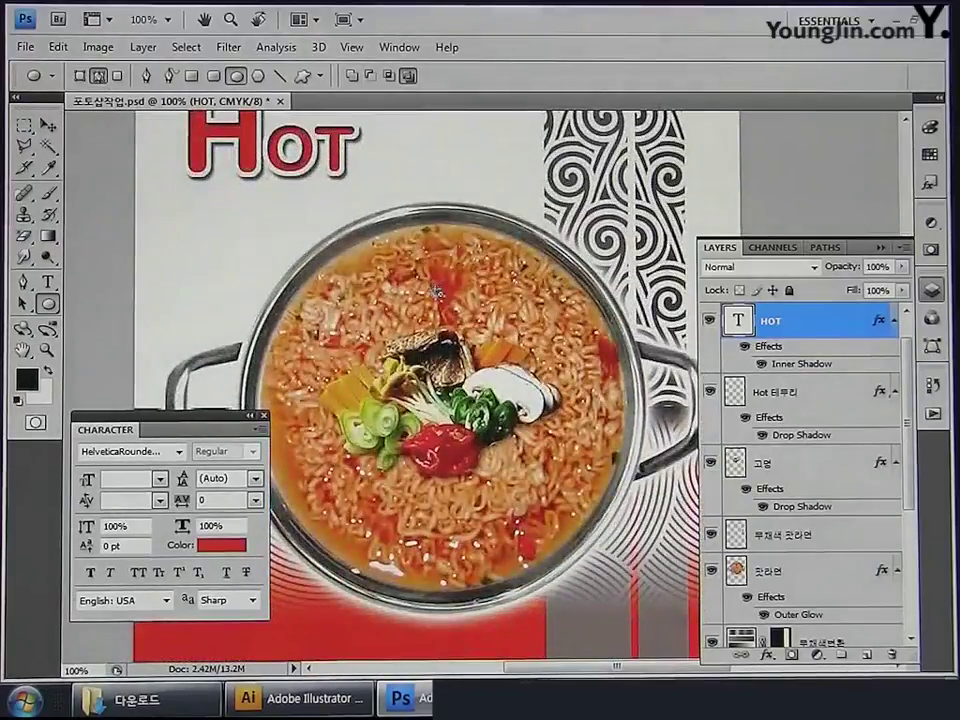
{"action": "key", "text": "ctrl+minus"}
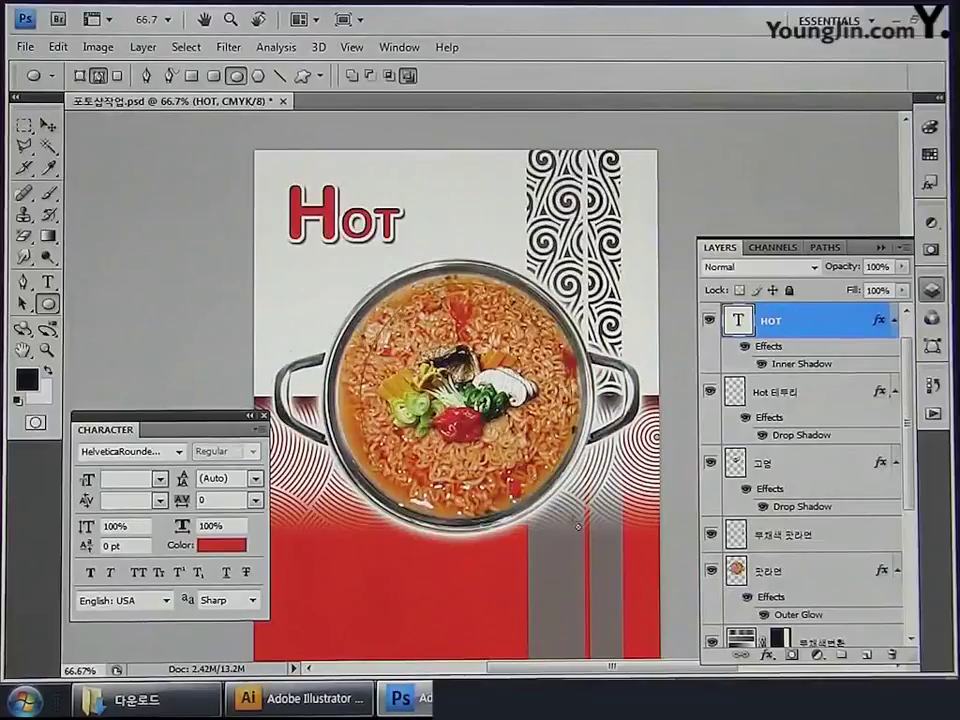
{"action": "left_click_drag", "start_coordinate": [610, 541], "coordinate": [607, 549]}
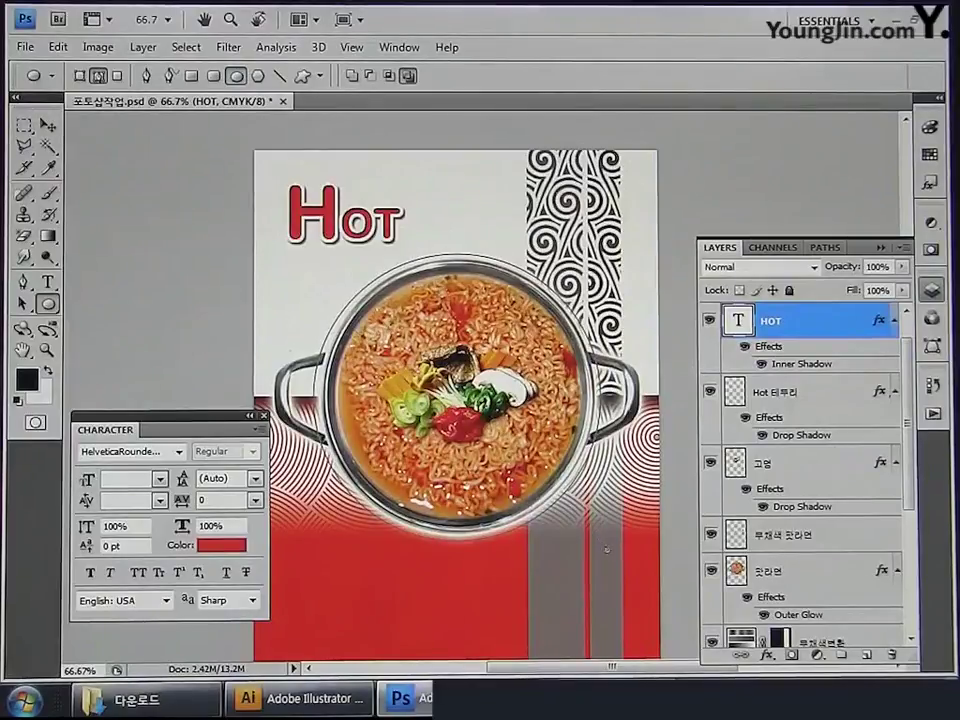
Step: Add the text "ramen" along the elliptical path, starting above the pot beside the HOT title
{"action": "left_click", "coordinate": [49, 283]}
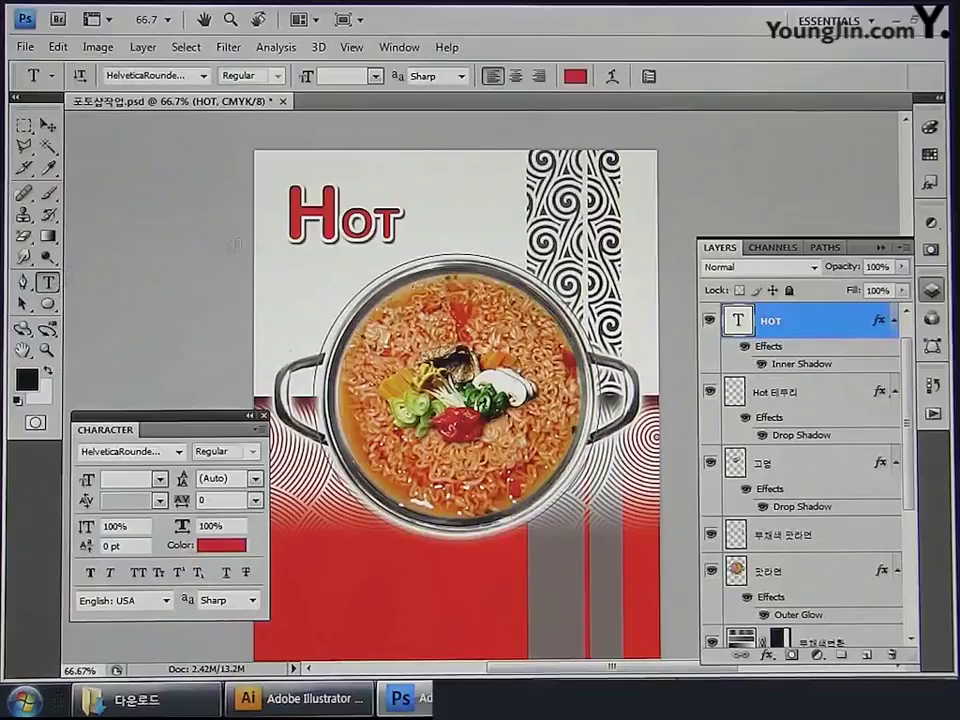
{"action": "left_click", "coordinate": [412, 259]}
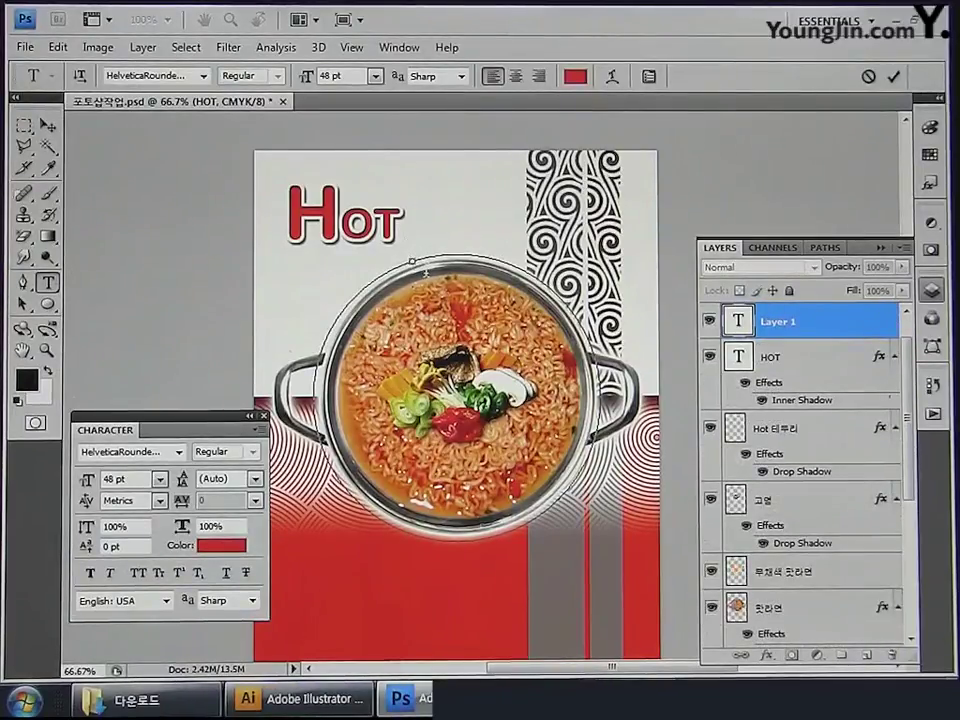
{"action": "type", "text": "ra"}
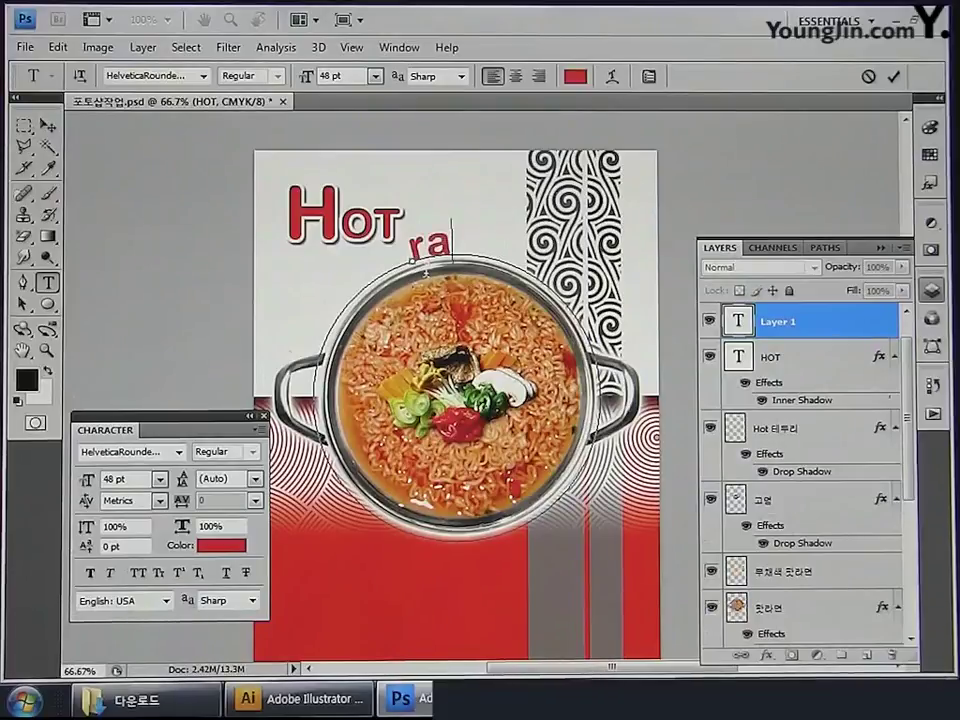
{"action": "type", "text": "men"}
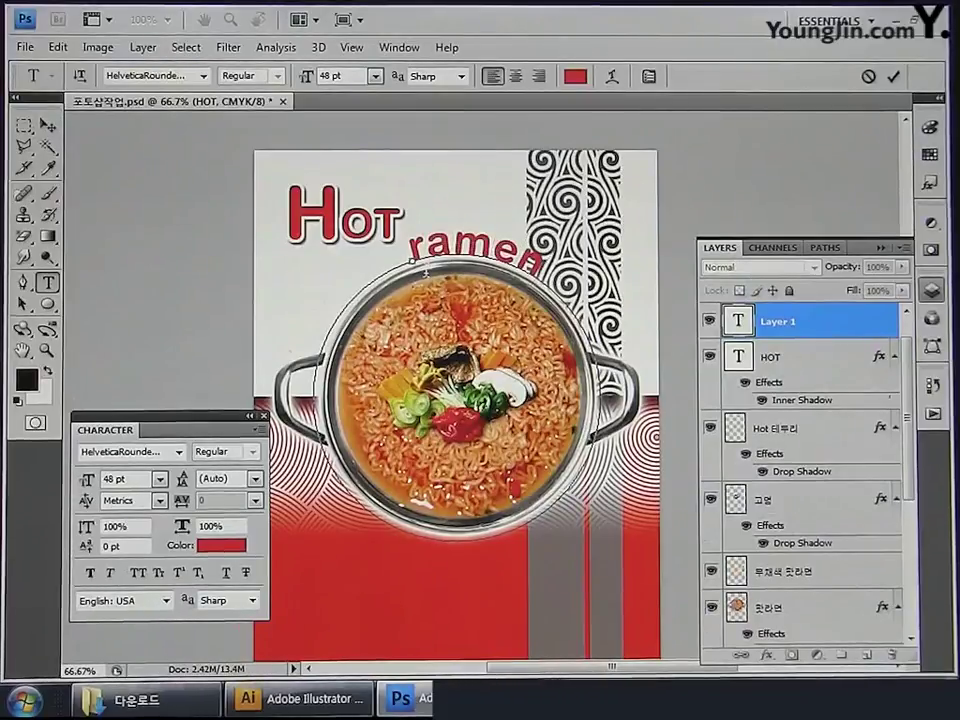
Step: Set the color of the curved "ramen" text to yellow, C 0, M 0, Y 100, K 0
{"action": "left_click_drag", "start_coordinate": [411, 261], "coordinate": [540, 240]}
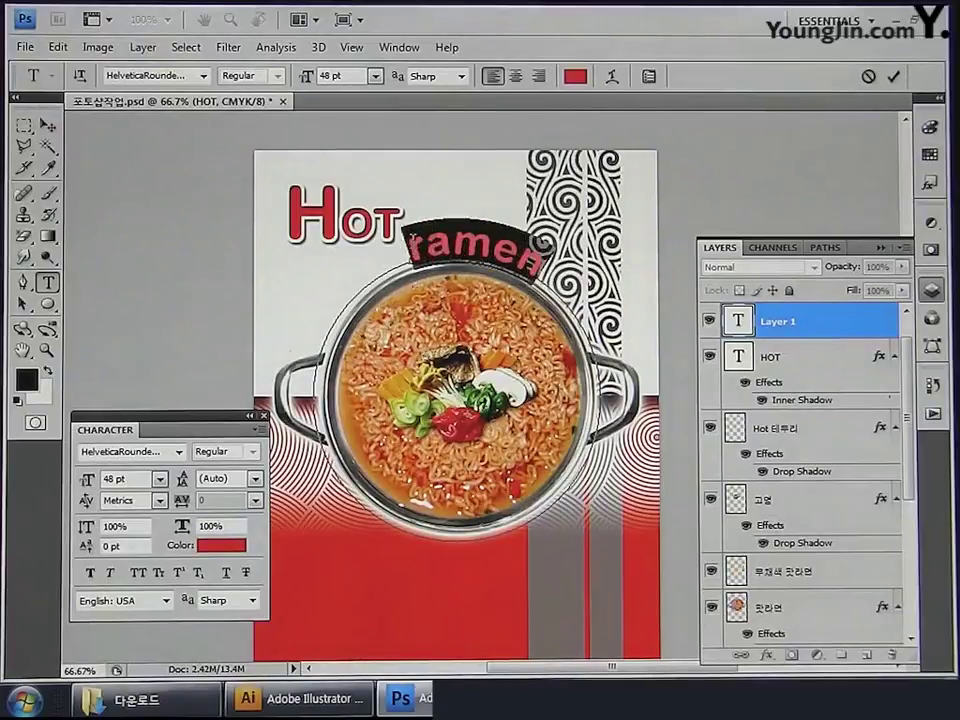
{"action": "left_click", "coordinate": [221, 546]}
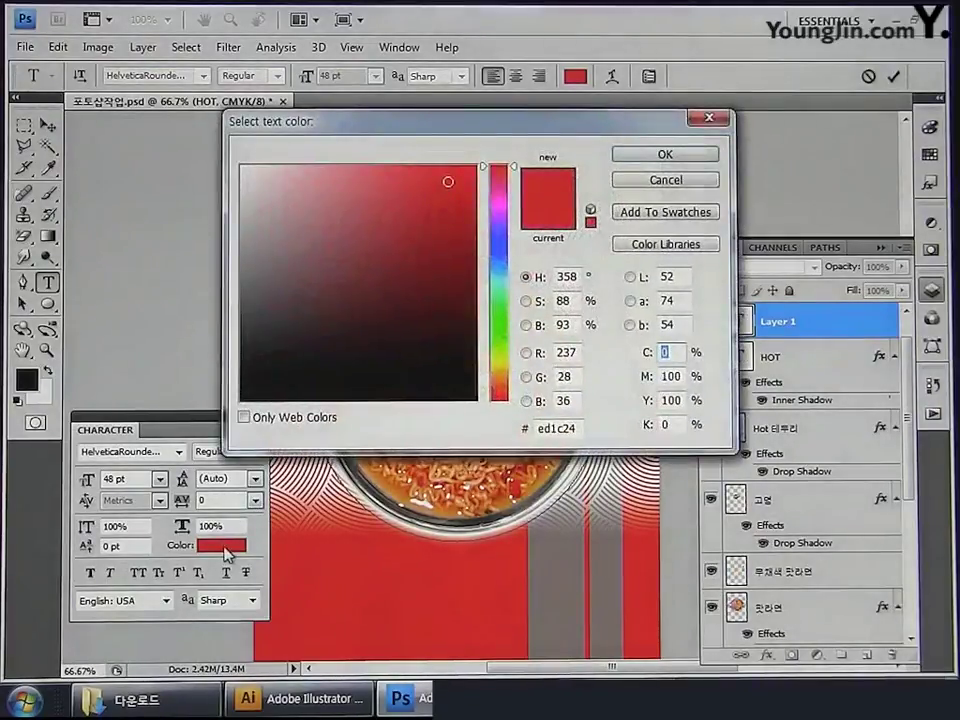
{"action": "left_click", "coordinate": [668, 352]}
{"action": "key", "text": "Tab"}
{"action": "type", "text": "0"}
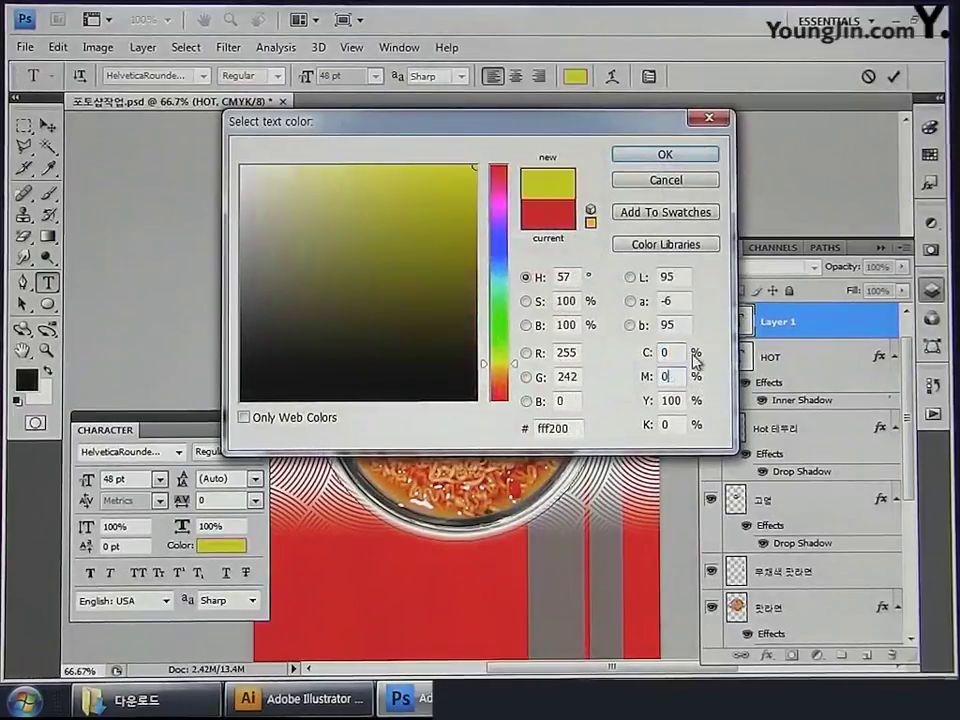
{"action": "key", "text": "Tab"}
{"action": "type", "text": "100"}
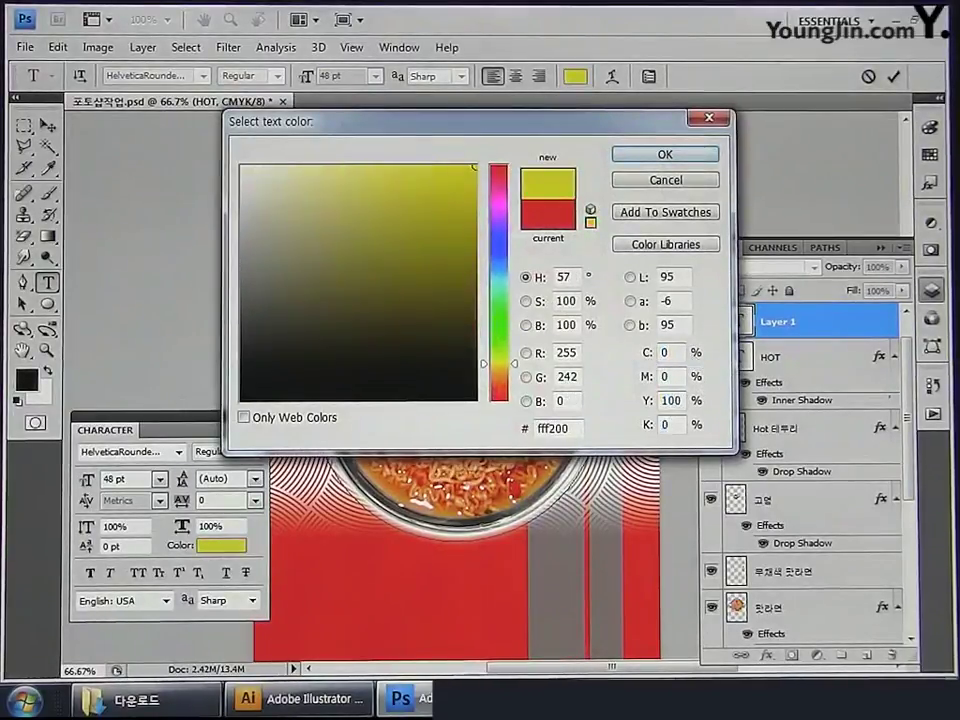
{"action": "key", "text": "Return"}
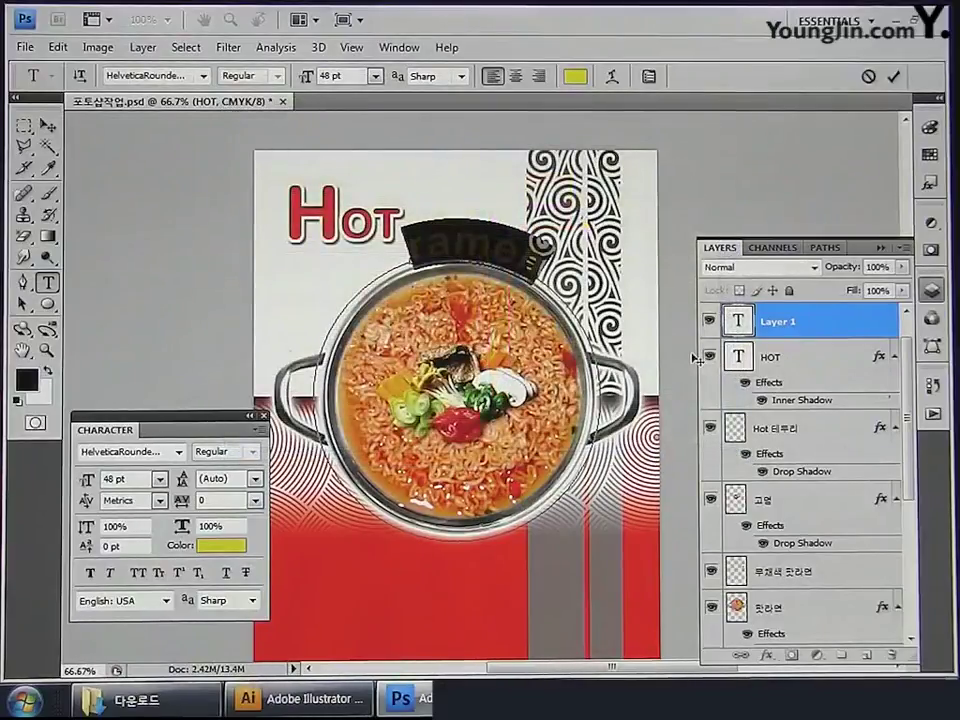
Step: Set the font size of the curved "ramen" text to 34 pt and commit the text
{"action": "left_click", "coordinate": [159, 479]}
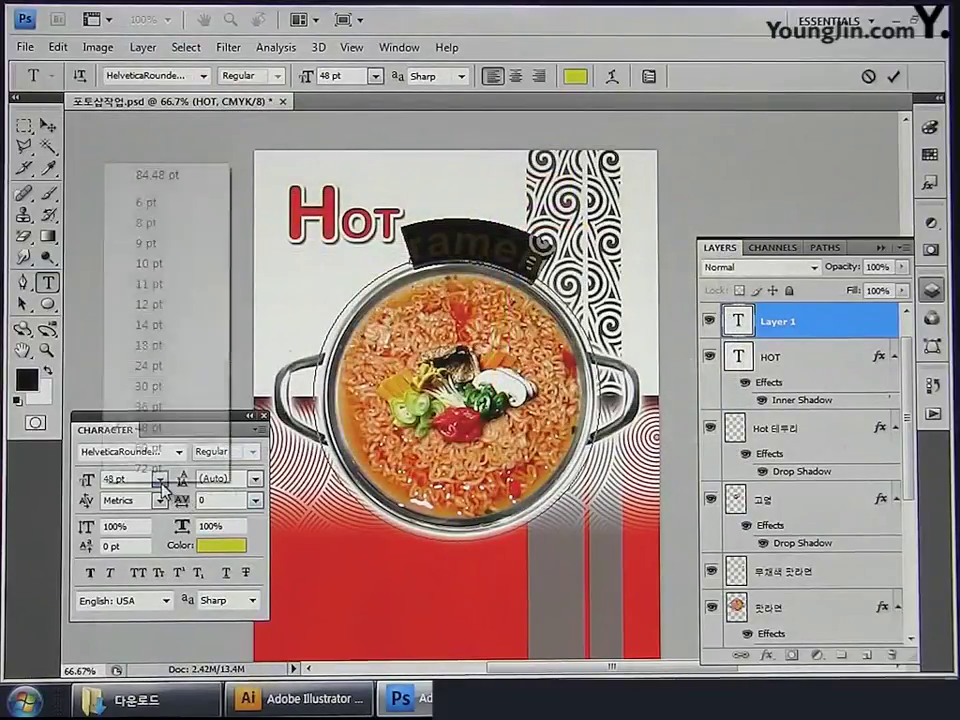
{"action": "left_click", "coordinate": [174, 406]}
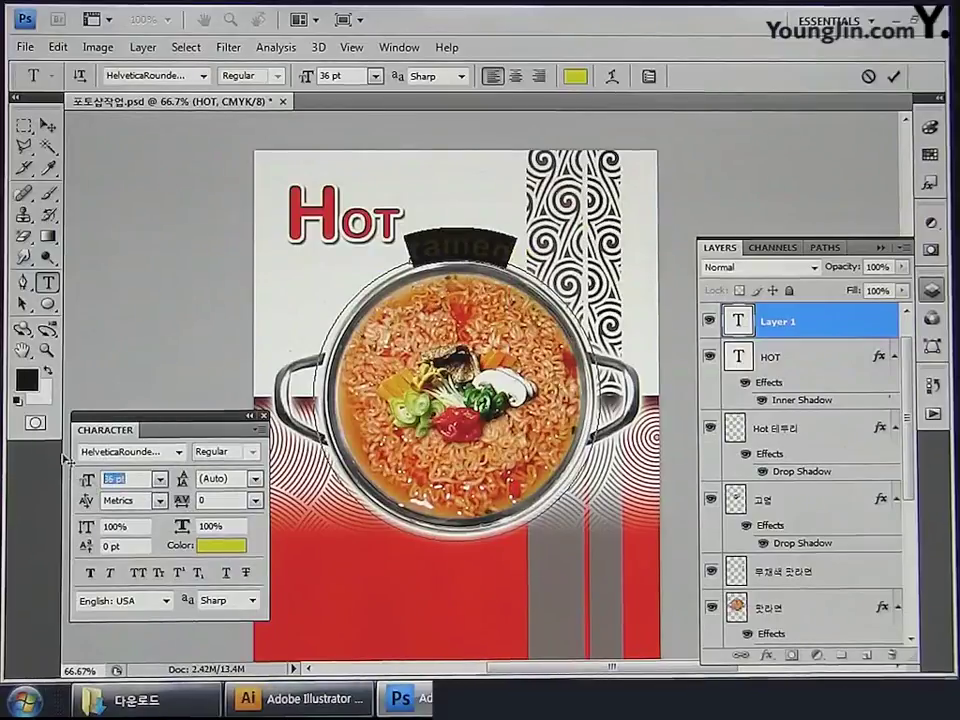
{"action": "type", "text": "34"}
{"action": "key", "text": "Return"}
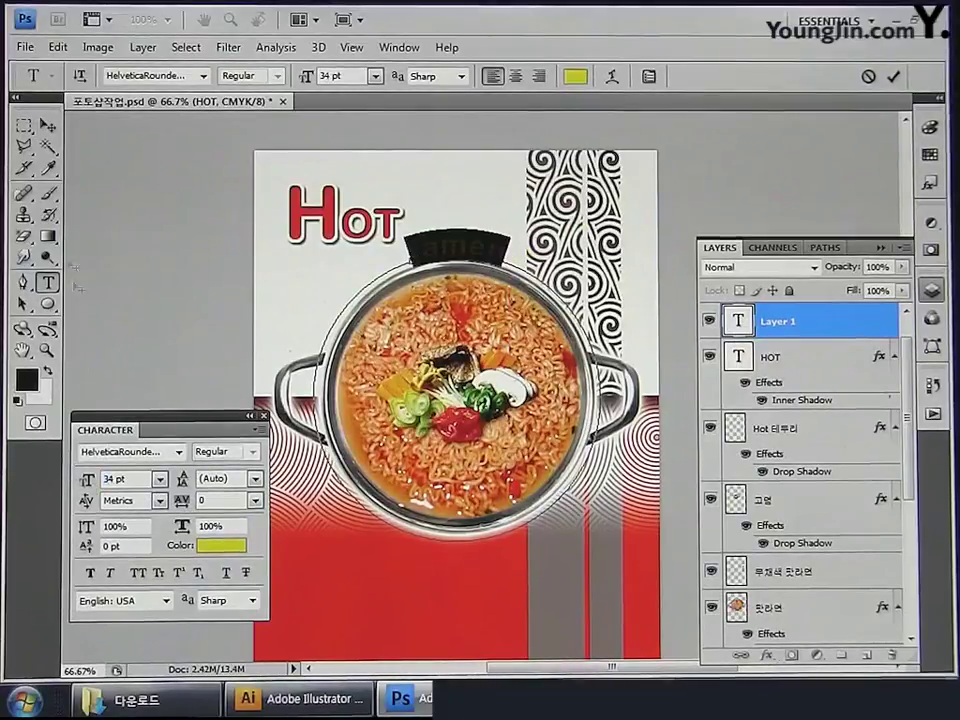
{"action": "left_click", "coordinate": [47, 127]}
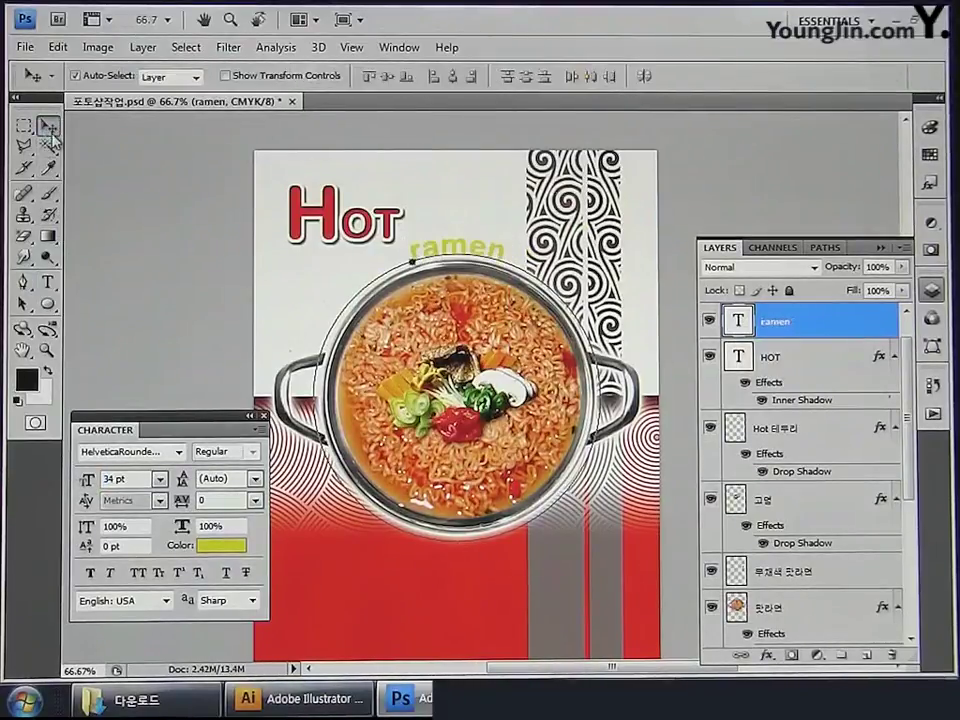
Step: Add a stroke effect to the ramen text layer with size 1 px and position Outside
{"action": "double_click", "coordinate": [838, 327]}
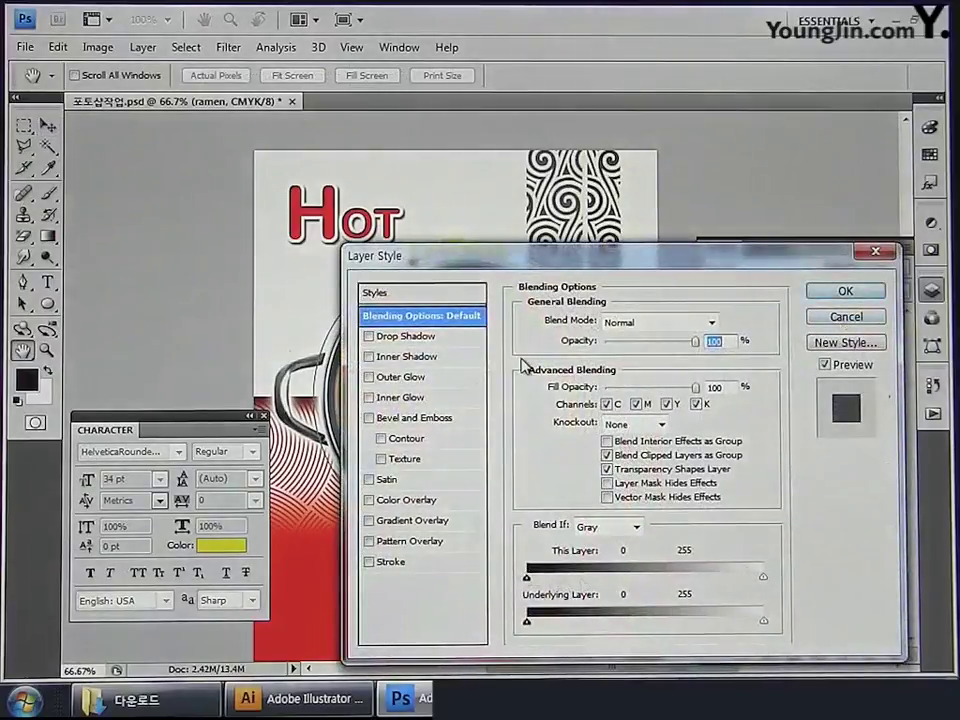
{"action": "left_click", "coordinate": [394, 563]}
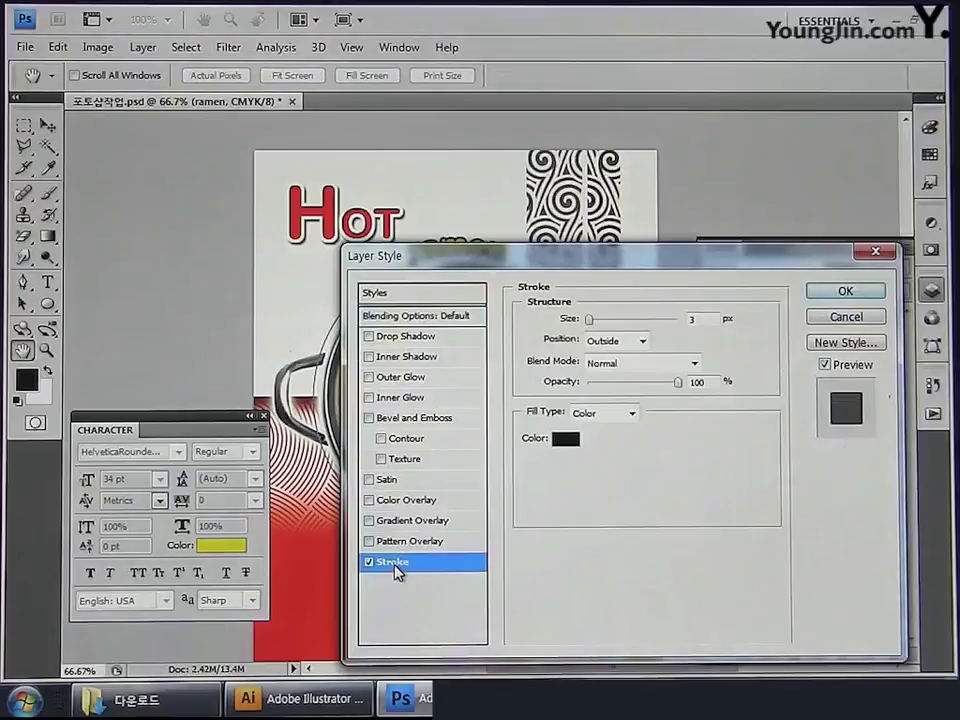
{"action": "type", "text": "1"}
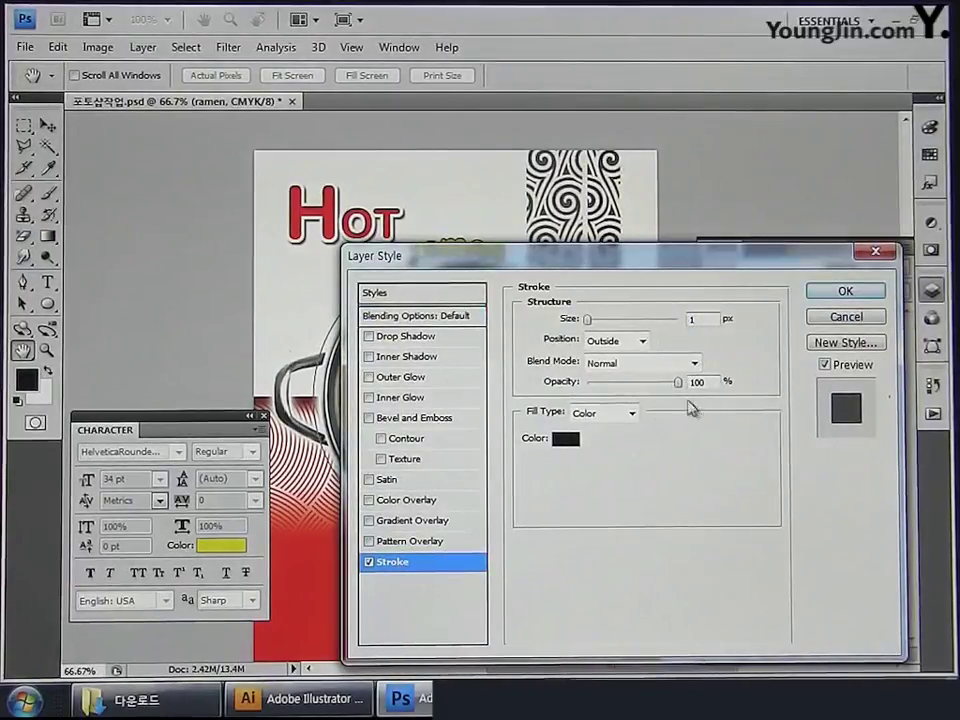
{"action": "left_click", "coordinate": [631, 342]}
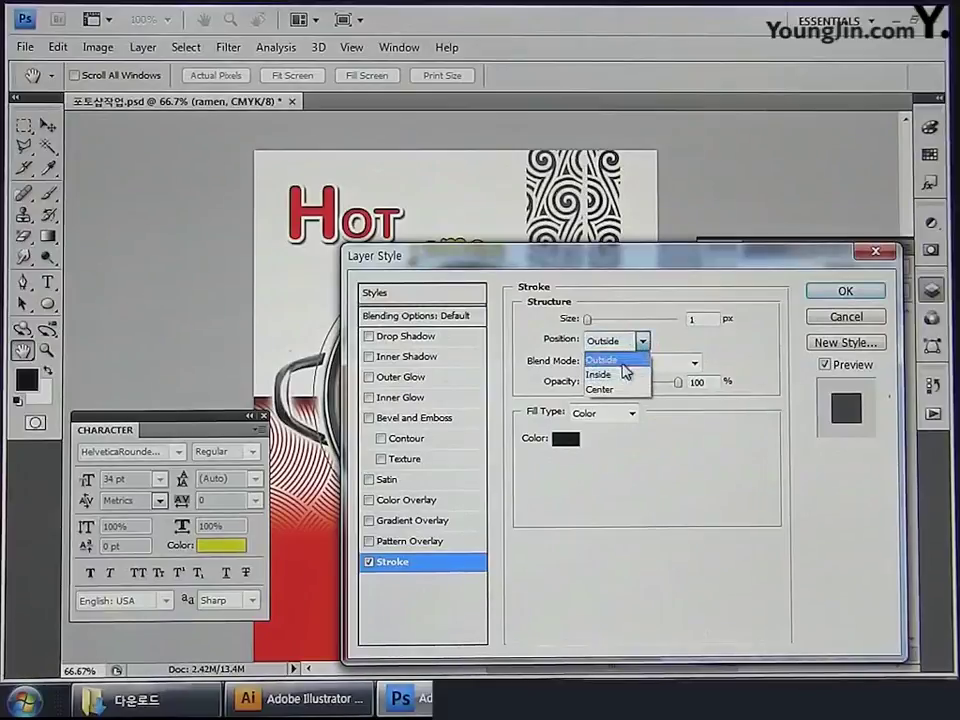
{"action": "left_click", "coordinate": [622, 362]}
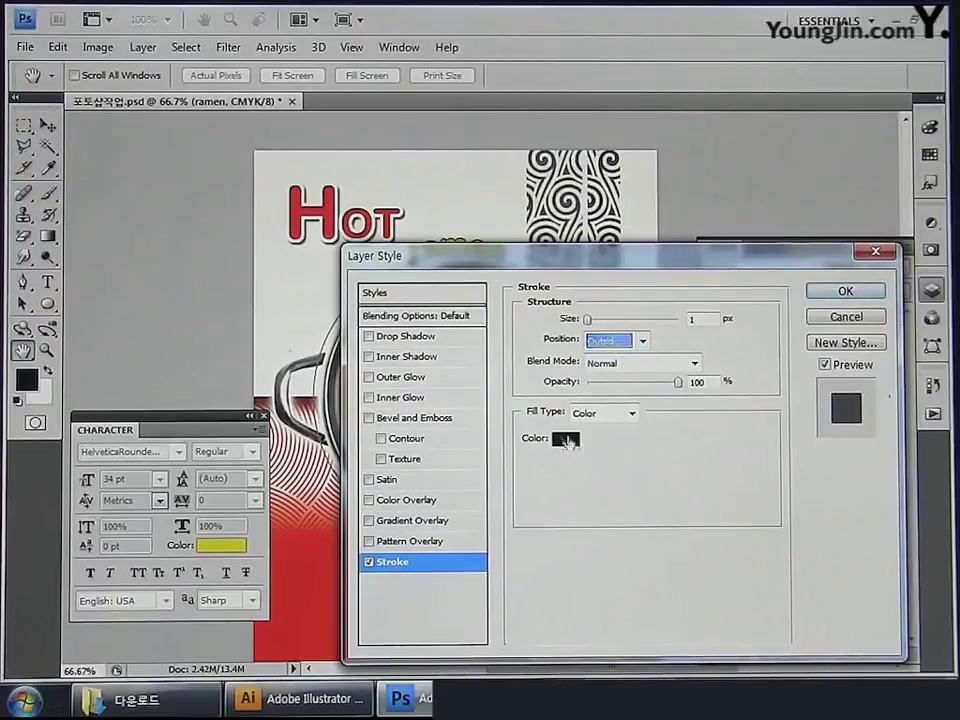
Step: Set the ramen layer's stroke color to red, C 0, M 100, Y 100, K 0, and apply the layer style
{"action": "left_click", "coordinate": [565, 438]}
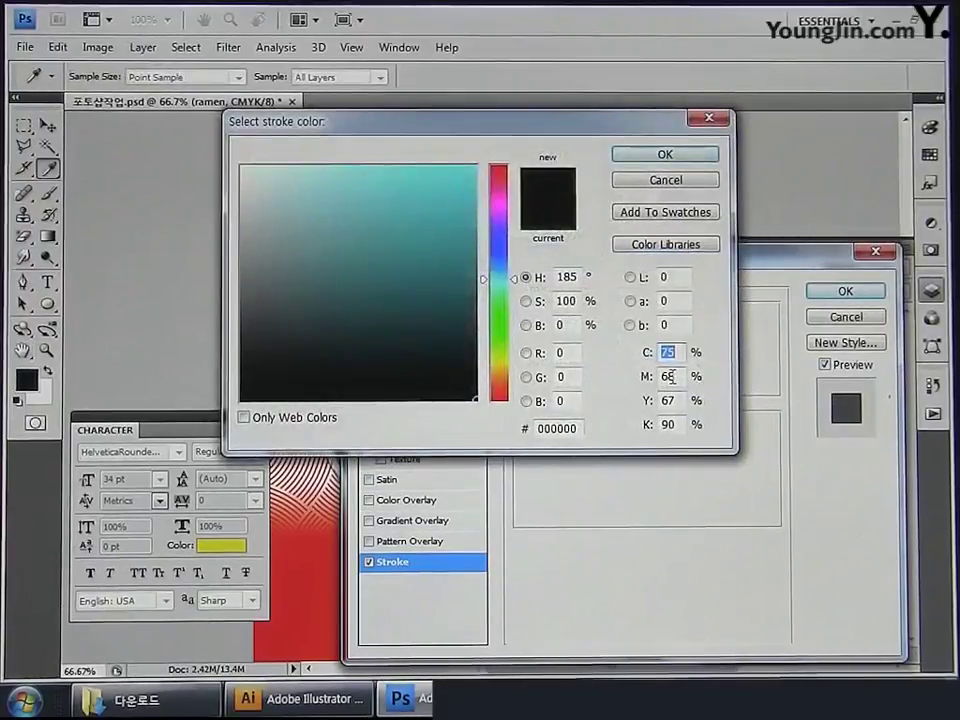
{"action": "type", "text": "0"}
{"action": "key", "text": "Tab"}
{"action": "type", "text": "100"}
{"action": "key", "text": "Tab"}
{"action": "type", "text": "1"}
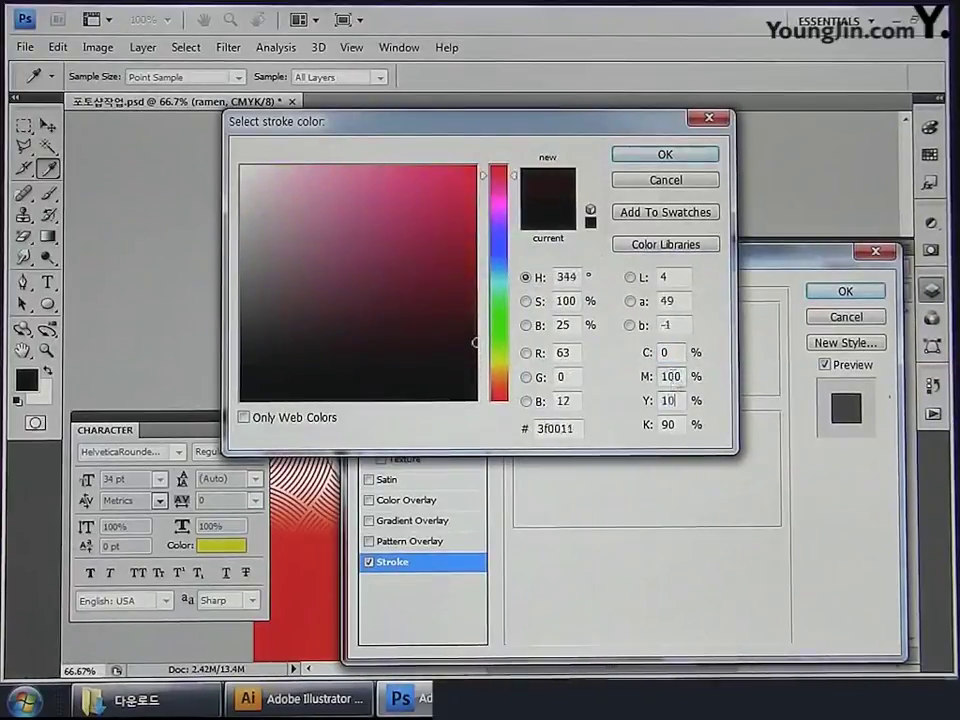
{"action": "type", "text": "00"}
{"action": "key", "text": "Tab"}
{"action": "type", "text": "0"}
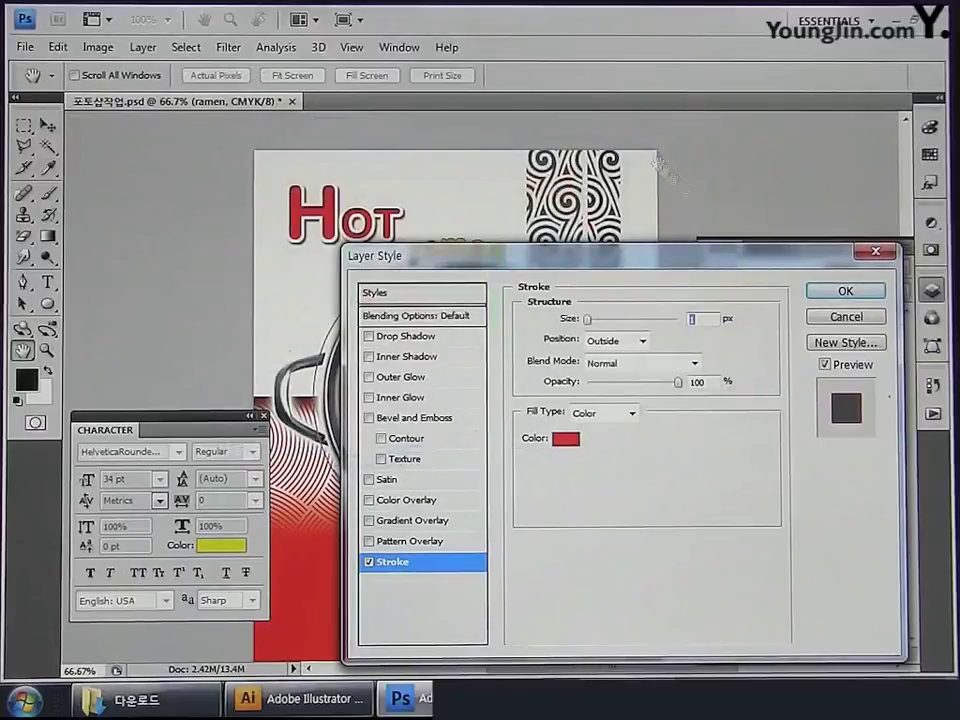
{"action": "left_click", "coordinate": [843, 291]}
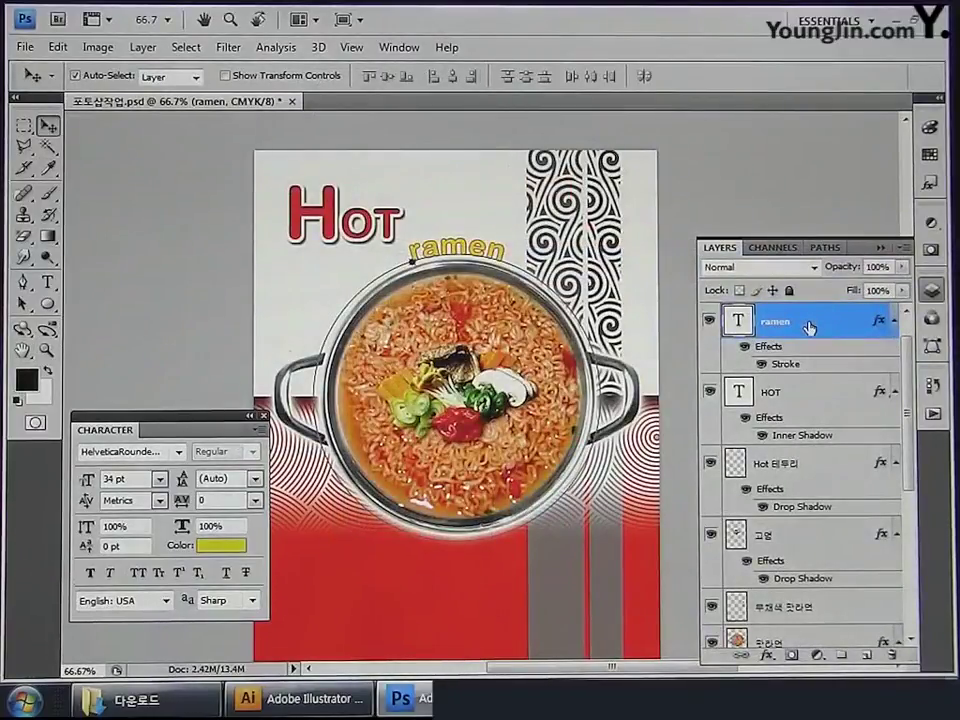
Step: Duplicate the ramen text layer and recolor the copy red with C 0, M 100, Y 100, K 0
{"action": "key", "text": "ctrl+j"}
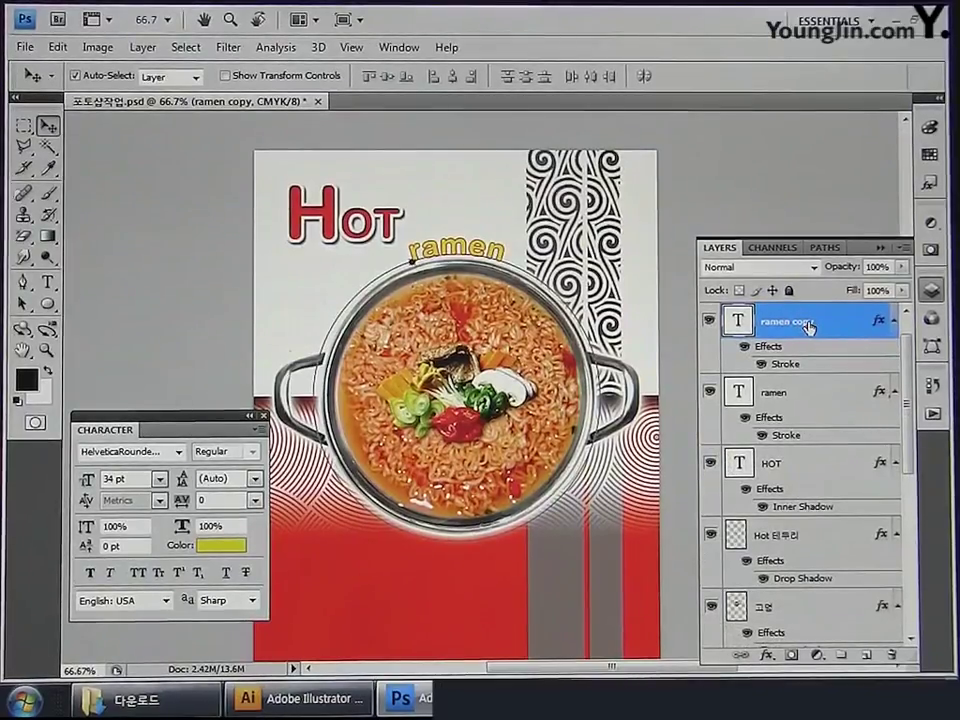
{"action": "left_click", "coordinate": [222, 549]}
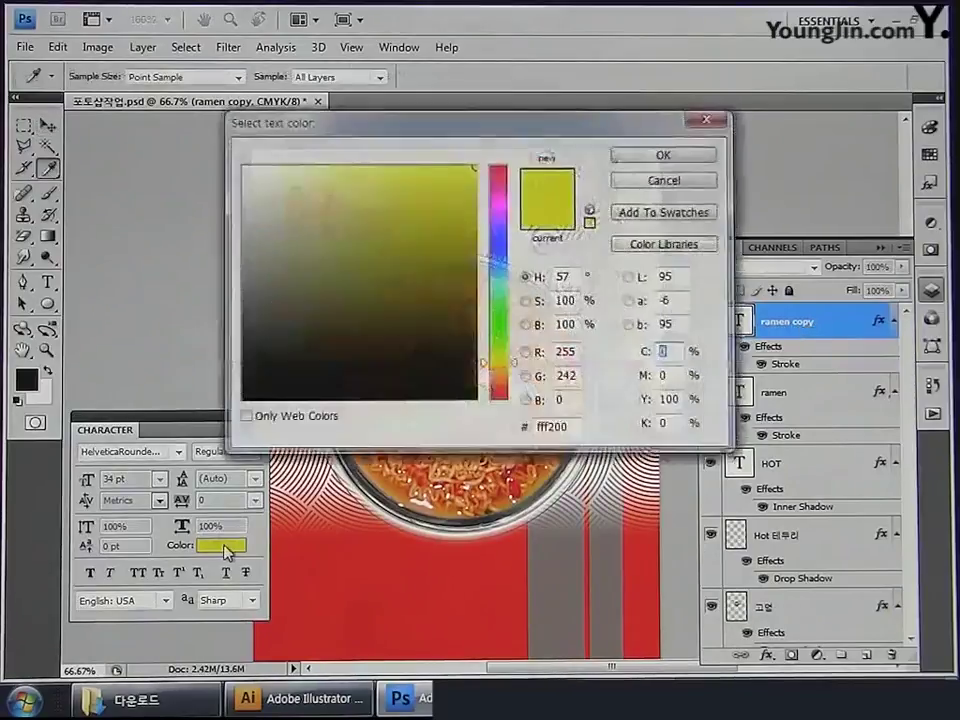
{"action": "left_click", "coordinate": [668, 376]}
{"action": "type", "text": "100"}
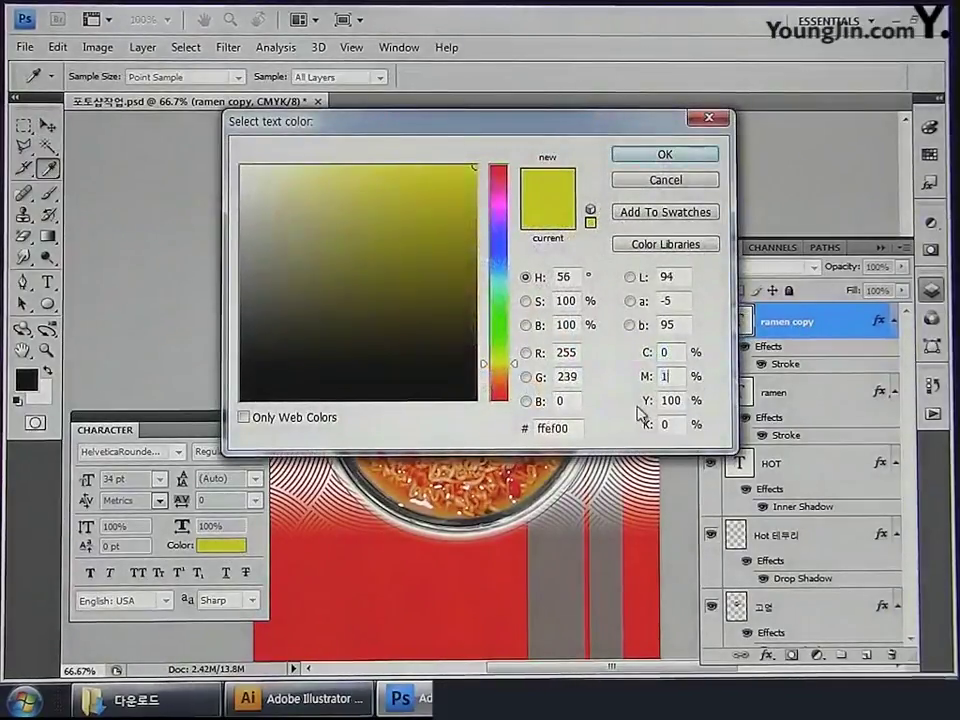
{"action": "key", "text": "Tab"}
{"action": "type", "text": "100"}
{"action": "key", "text": "Tab"}
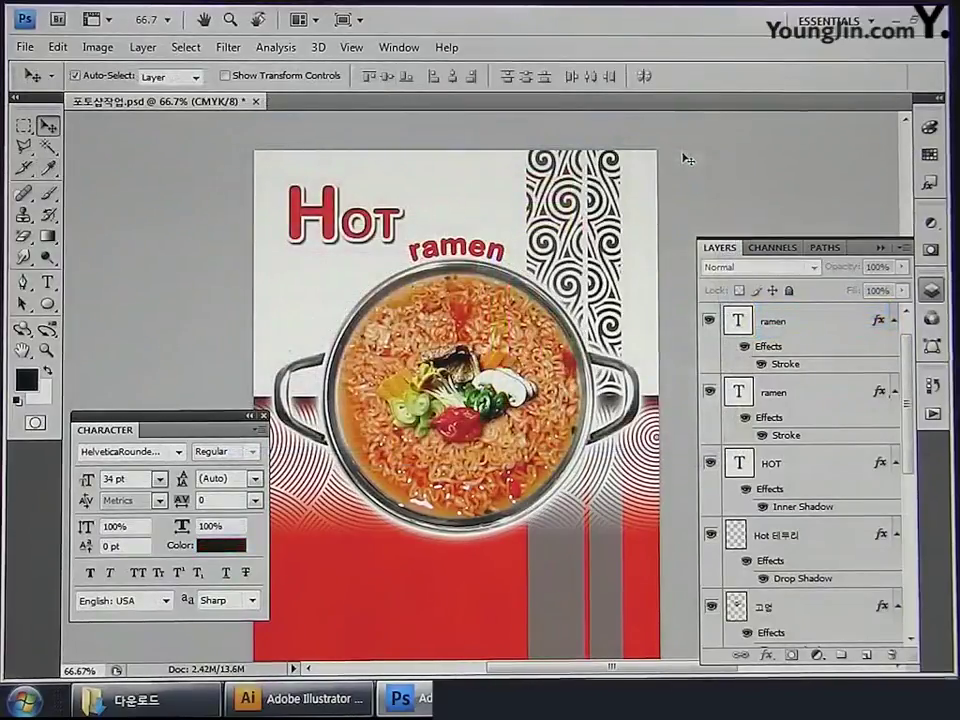
Step: Offset the red ramen copy slightly and move its layer below the yellow ramen layer
{"action": "left_click", "coordinate": [775, 320]}
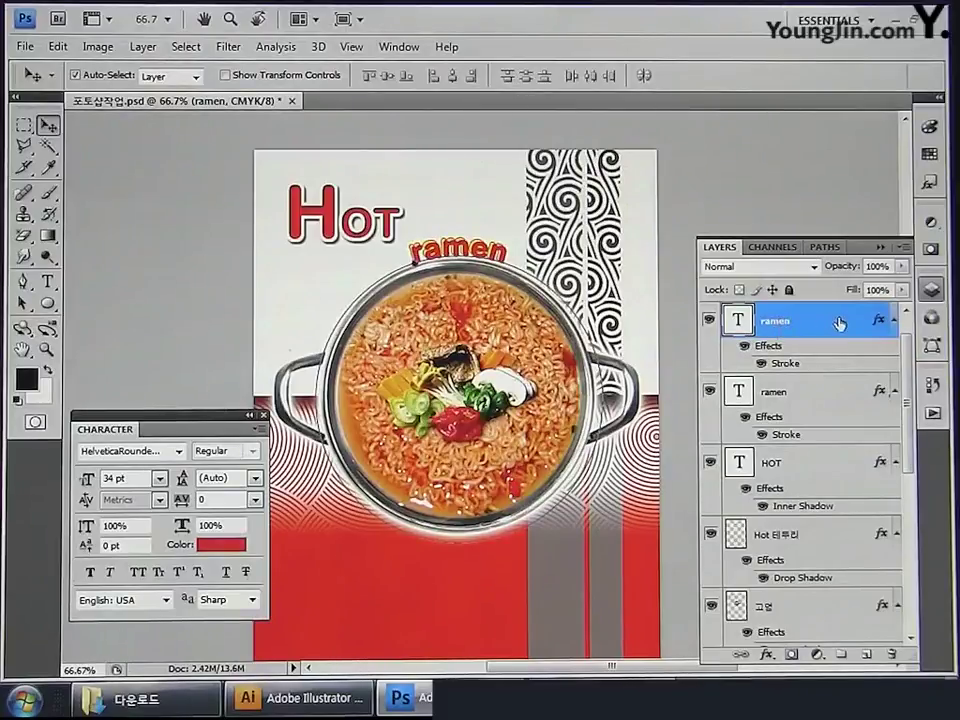
{"action": "left_click_drag", "start_coordinate": [838, 323], "coordinate": [828, 441]}
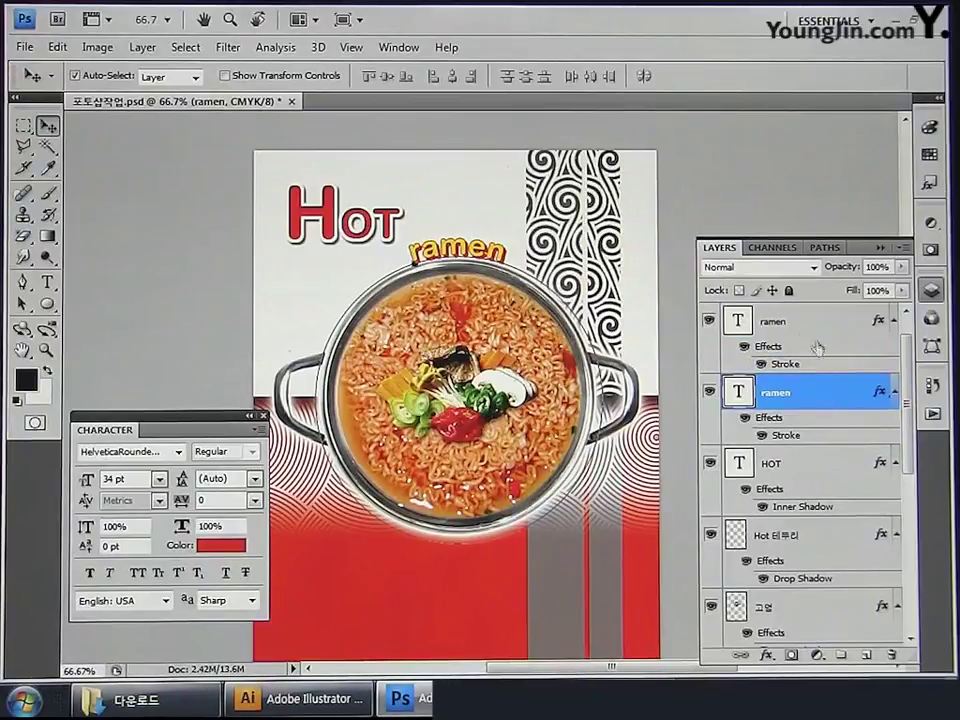
Step: Rename the yellow ramen text layer to ramen1 and select the red ramen layer beneath it
{"action": "left_click", "coordinate": [772, 321]}
{"action": "double_click", "coordinate": [780, 321]}
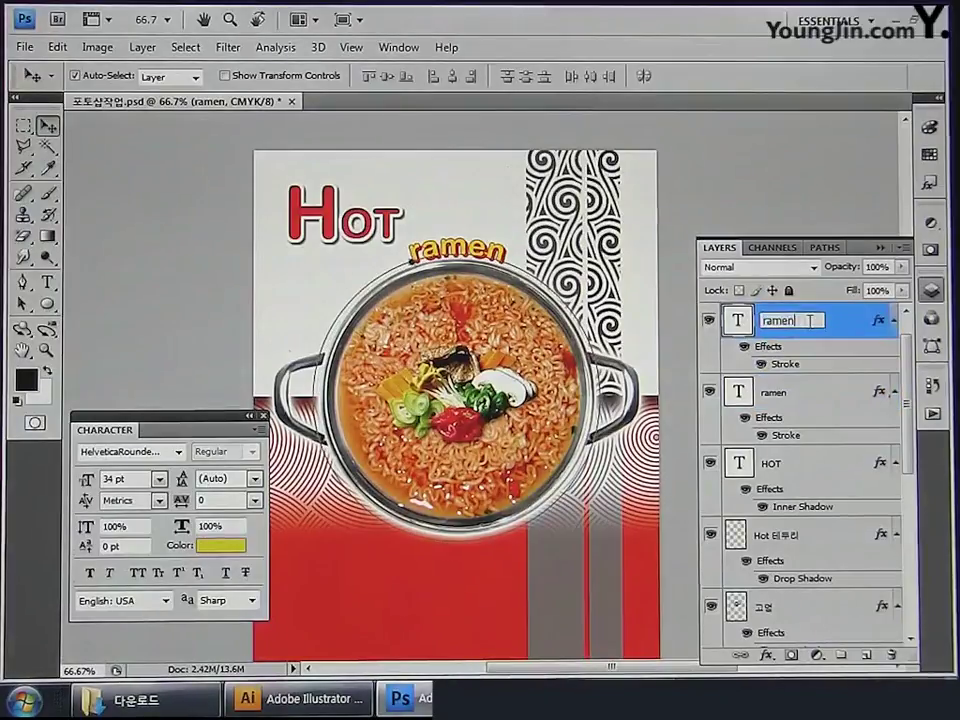
{"action": "type", "text": "1"}
{"action": "key", "text": "Return"}
{"action": "left_click", "coordinate": [774, 396]}
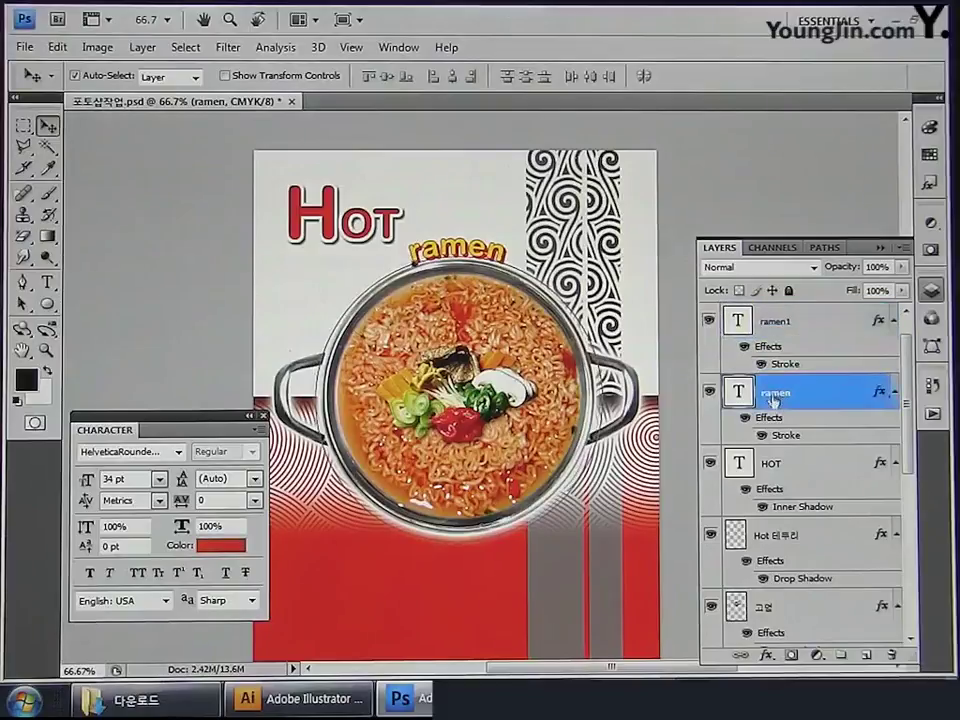
Step: Rename the red ramen text layer to ramen2
{"action": "double_click", "coordinate": [776, 393]}
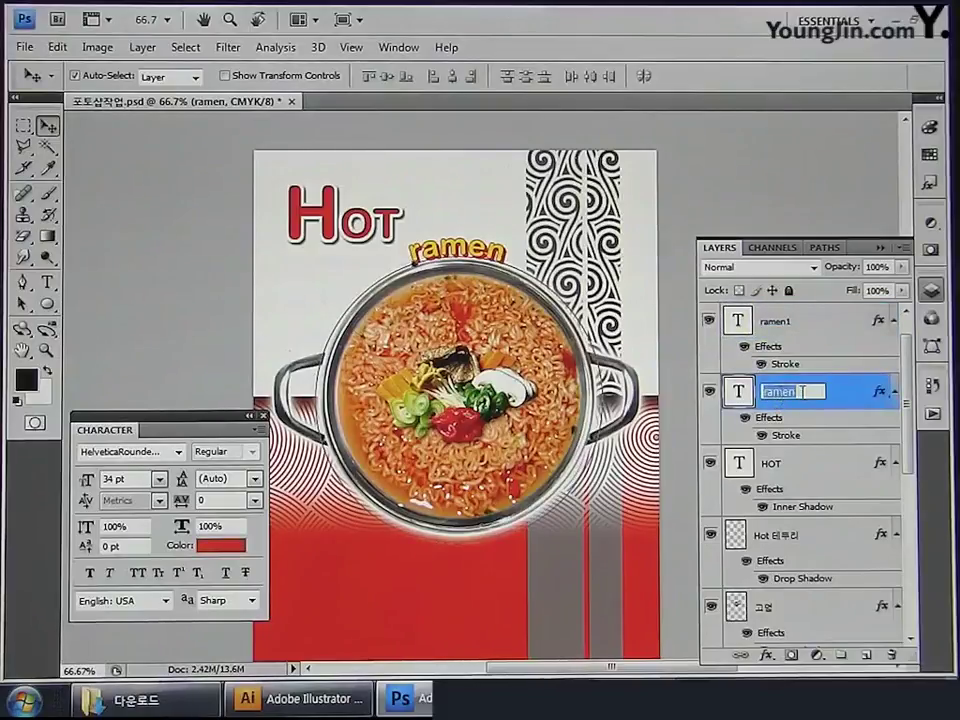
{"action": "left_click", "coordinate": [802, 392]}
{"action": "type", "text": "2"}
{"action": "key", "text": "Return"}
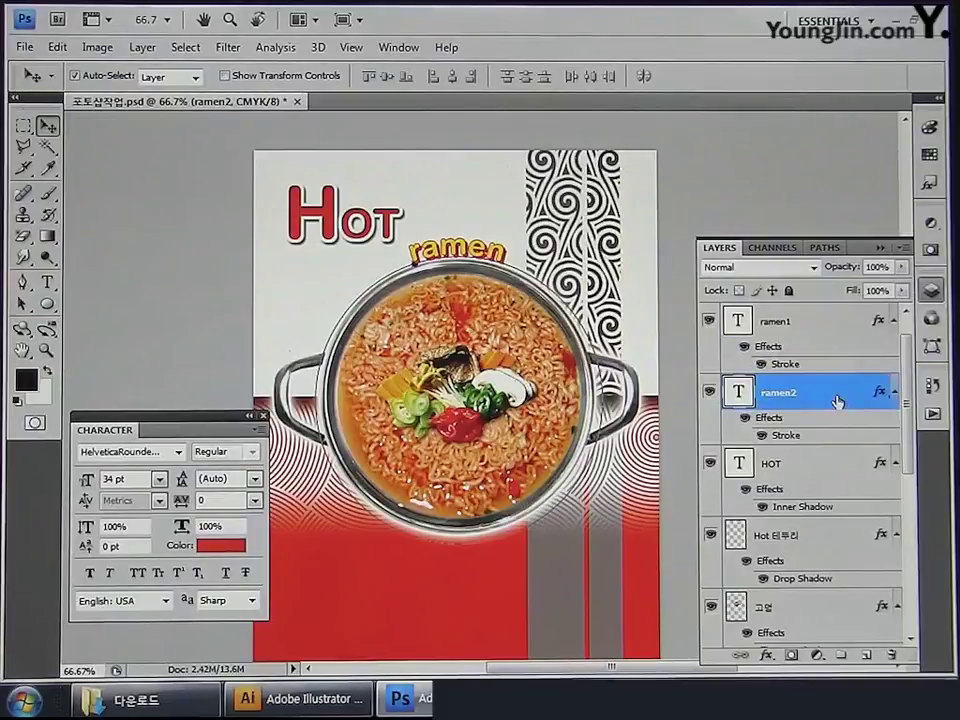
Step: Replace the ramen2 layer's stroke with a drop shadow of 30% opacity, 4 px distance and 7 px size, and close the character settings
{"action": "double_click", "coordinate": [836, 401]}
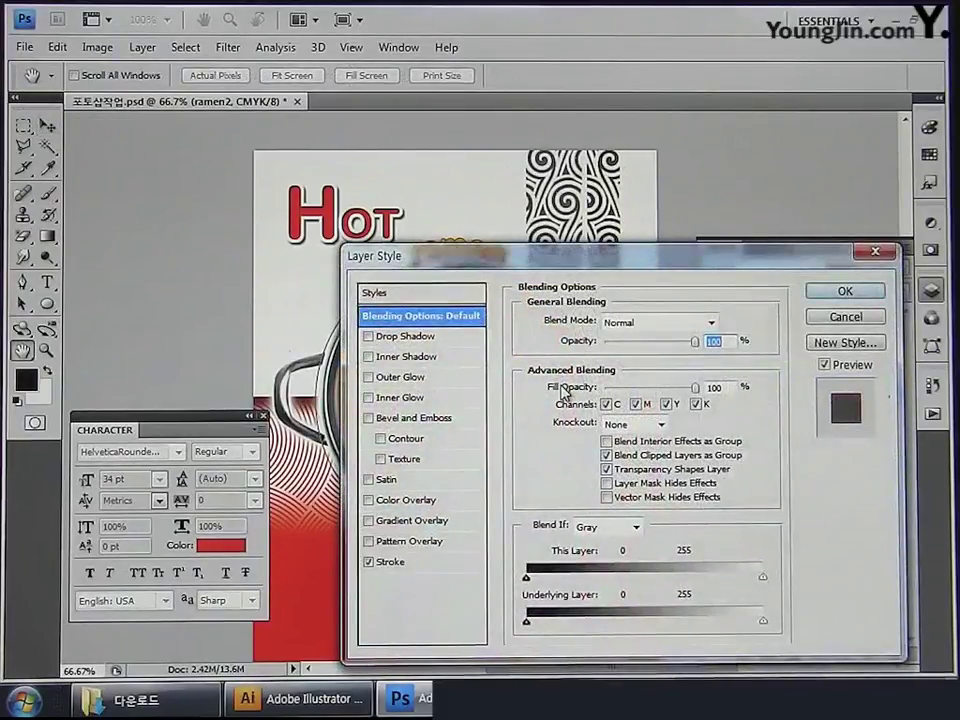
{"action": "left_click", "coordinate": [369, 563]}
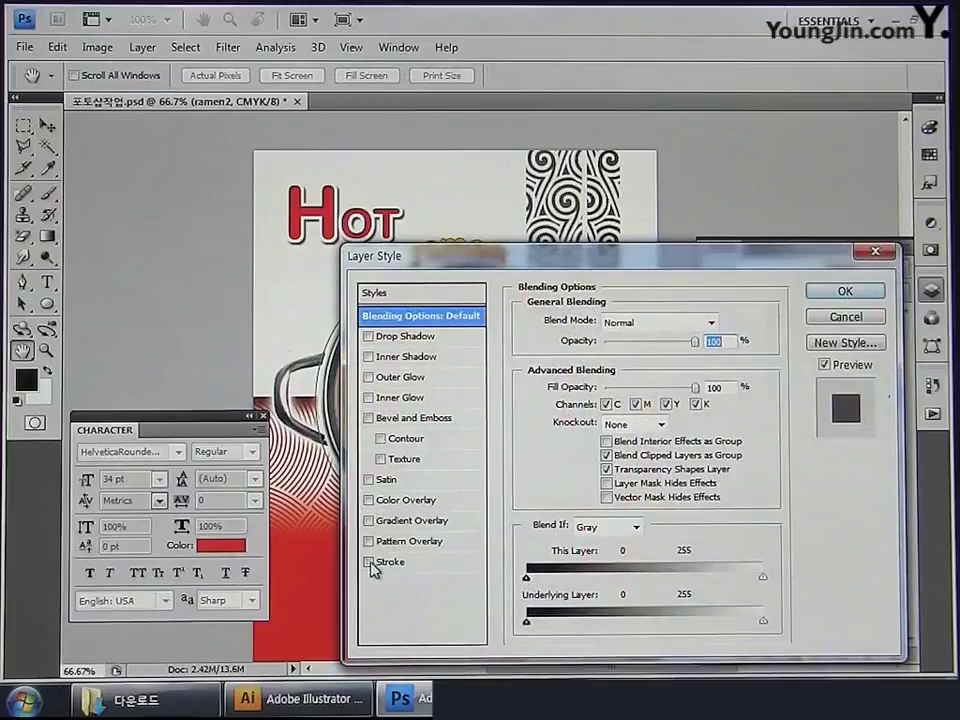
{"action": "left_click", "coordinate": [404, 340]}
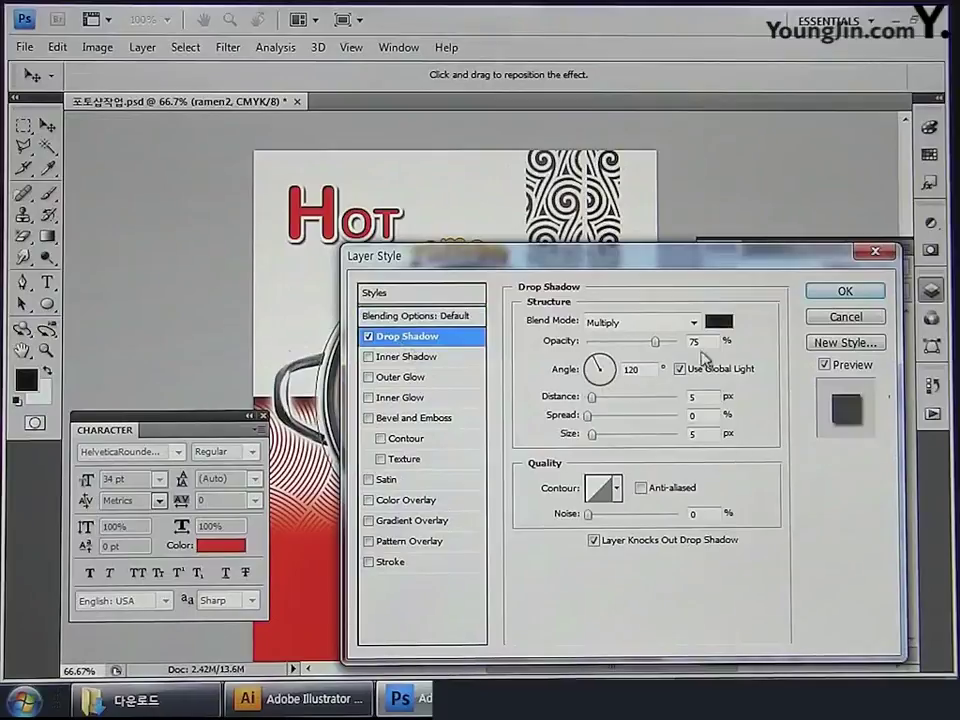
{"action": "type", "text": "30"}
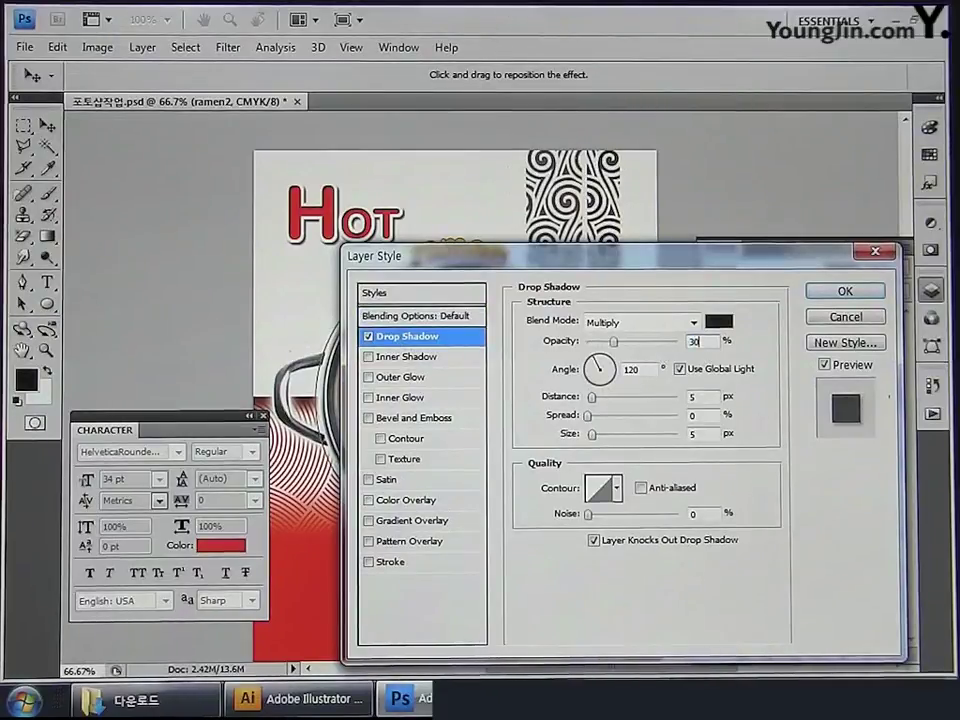
{"action": "double_click", "coordinate": [700, 397]}
{"action": "type", "text": "4"}
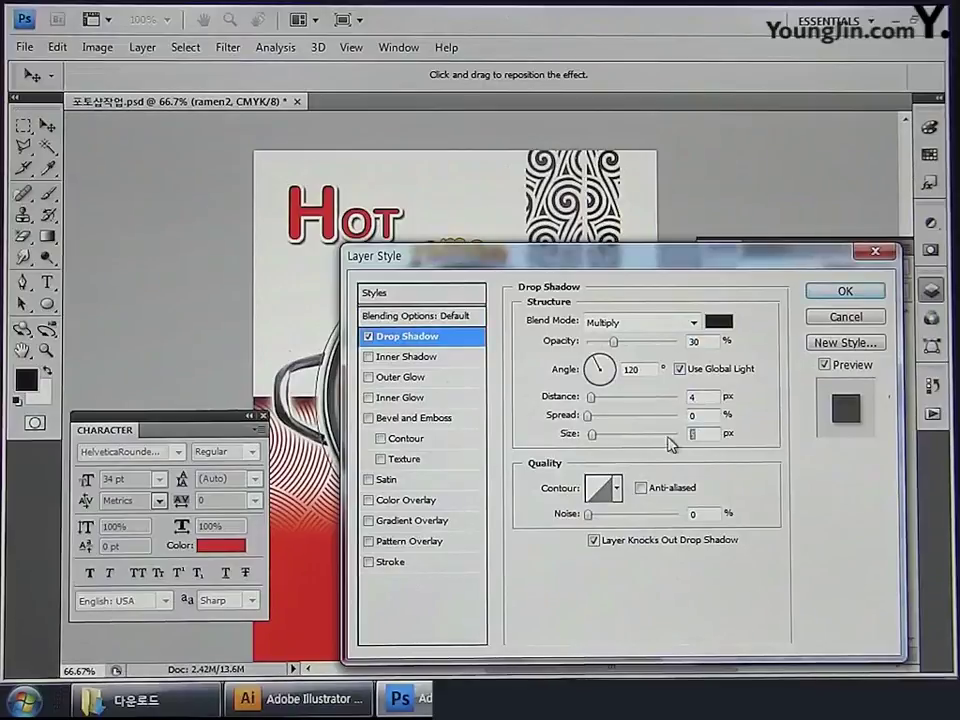
{"action": "key", "text": "Tab"}
{"action": "key", "text": "Tab"}
{"action": "type", "text": "7"}
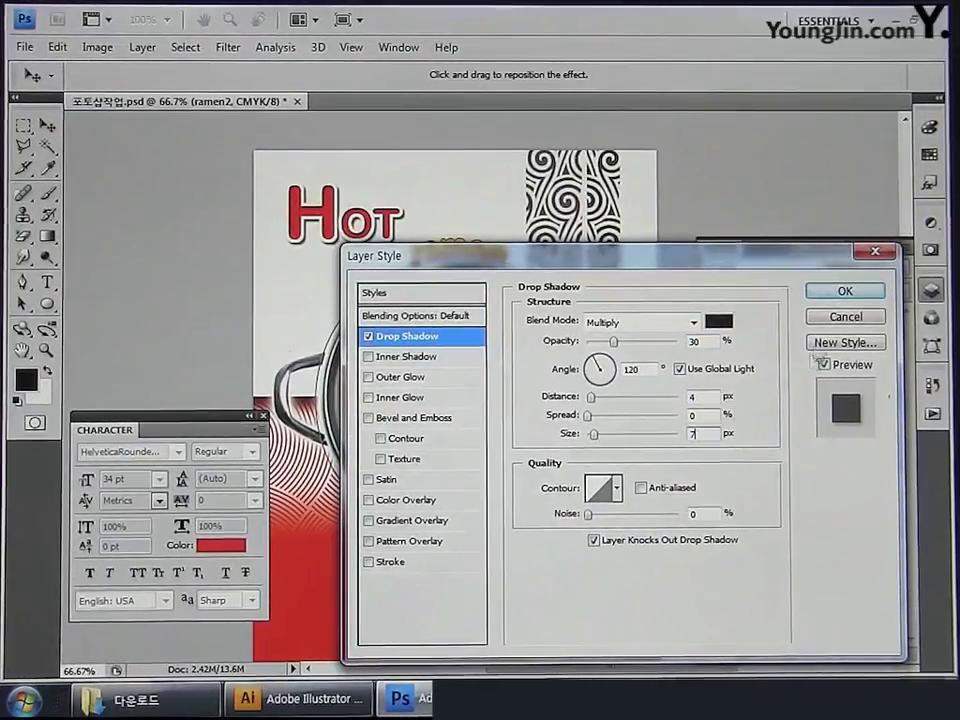
{"action": "left_click", "coordinate": [845, 292]}
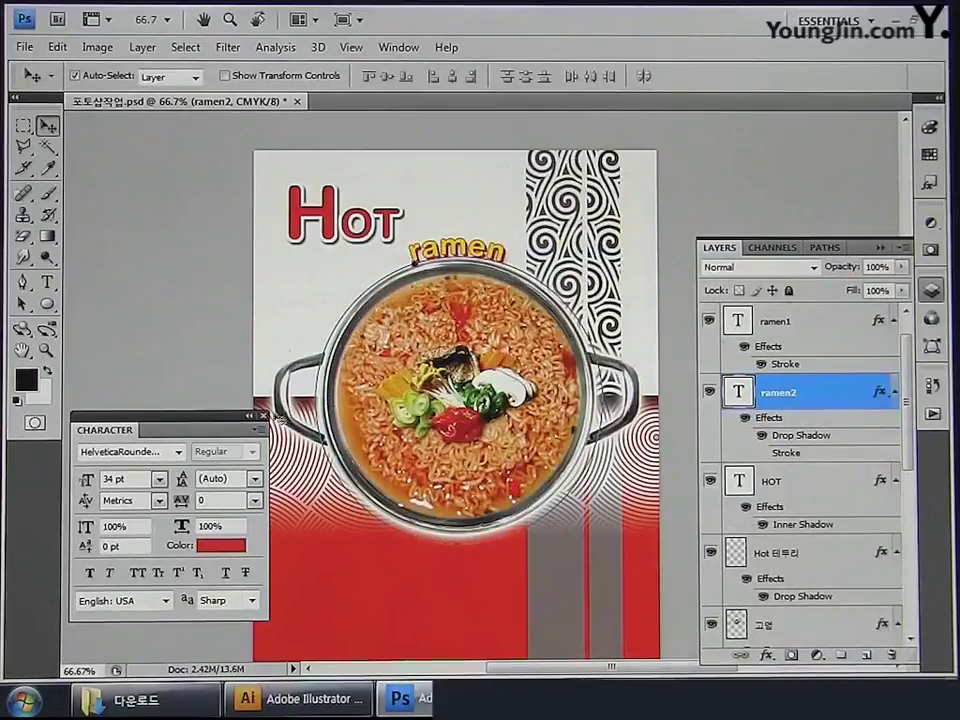
{"action": "left_click", "coordinate": [263, 415]}
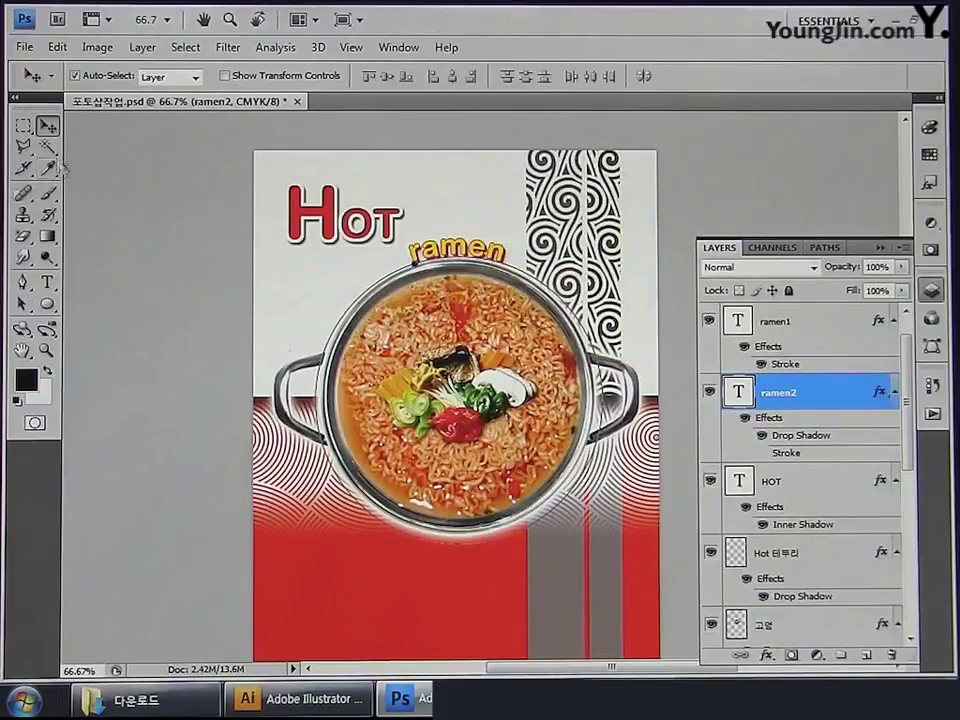
Step: Open the noodle photo 라면사리.jpg from the 기출_소스 folder
{"action": "left_click_drag", "start_coordinate": [220, 398], "coordinate": [188, 265]}
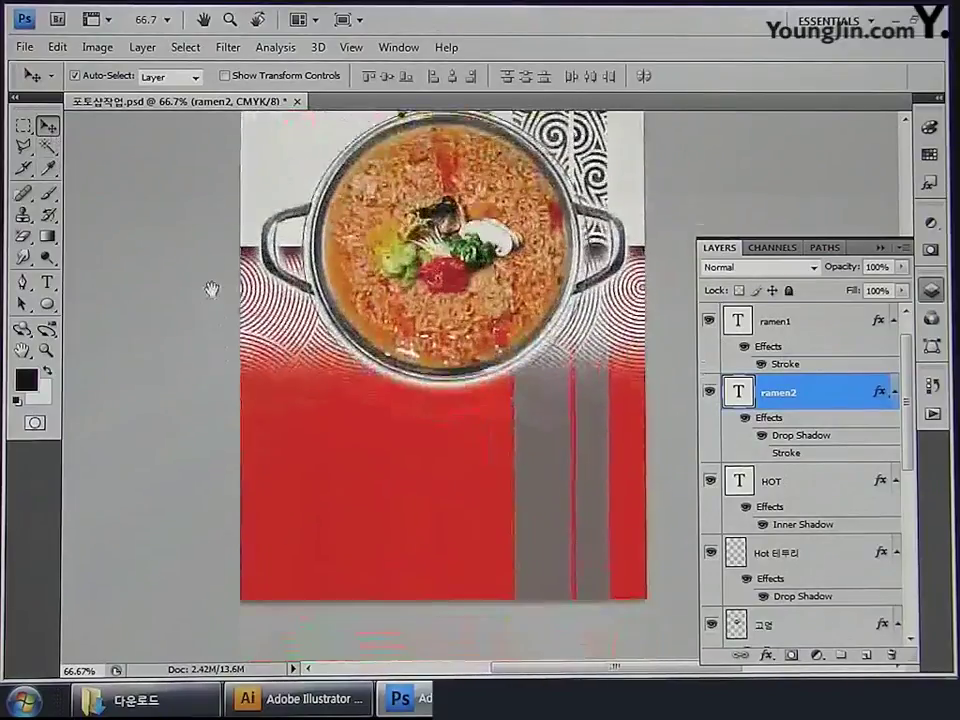
{"action": "left_click", "coordinate": [24, 47]}
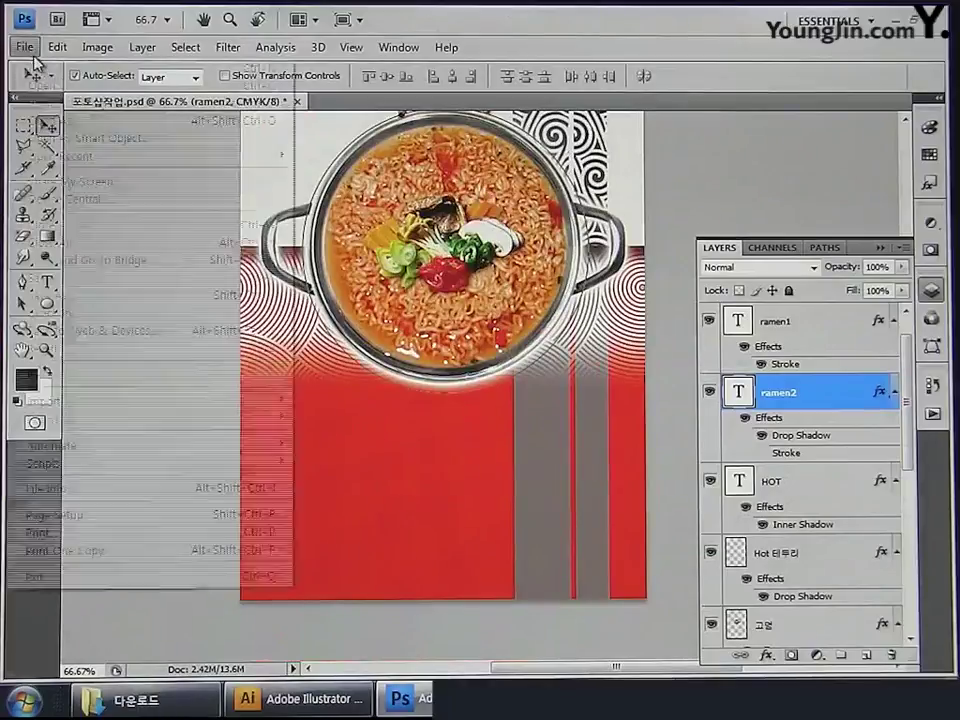
{"action": "left_click", "coordinate": [65, 86]}
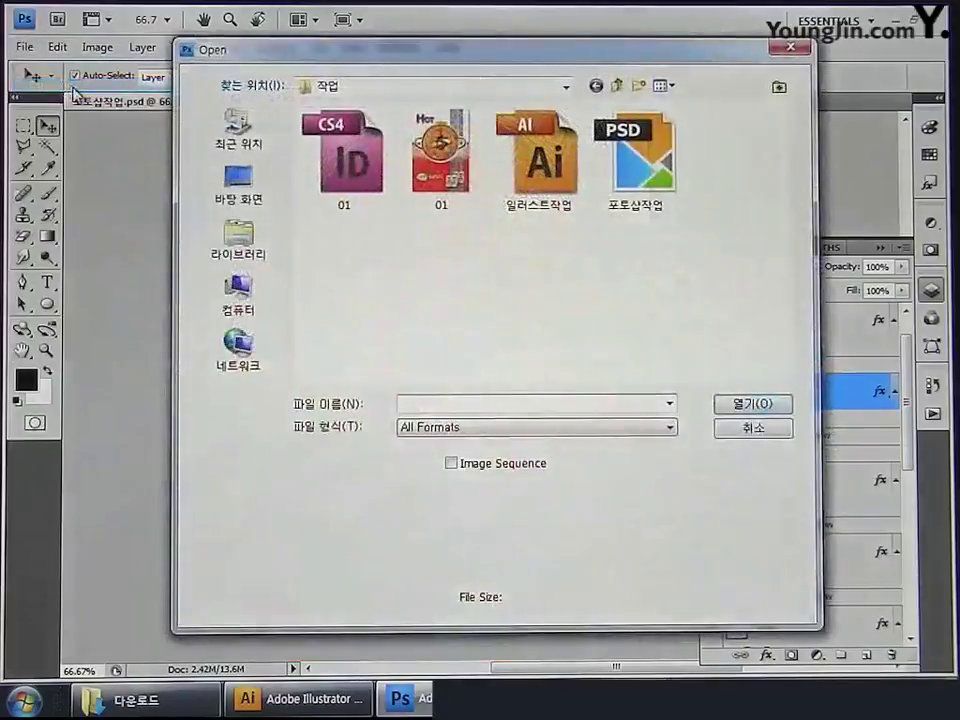
{"action": "left_click", "coordinate": [615, 88]}
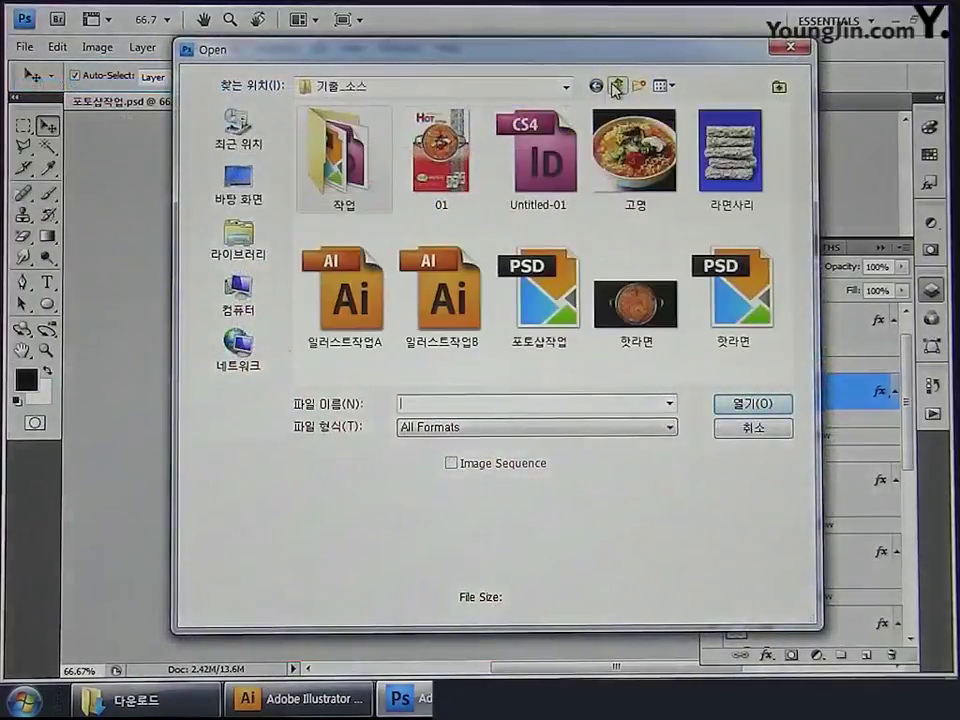
{"action": "left_click", "coordinate": [737, 175]}
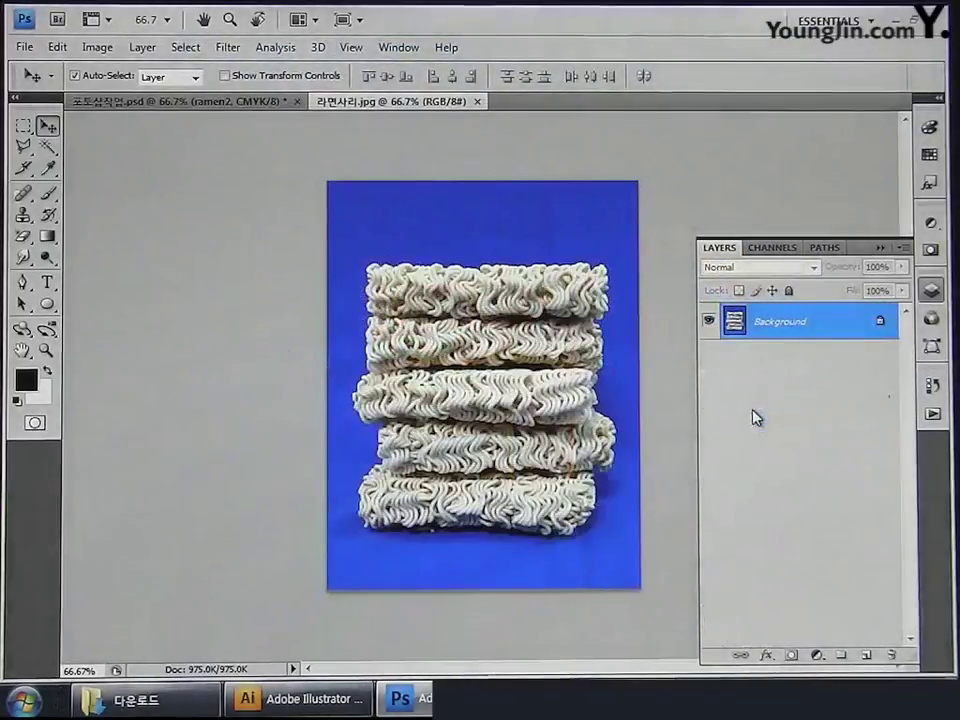
Step: Select the blue background with the Magic Wand at tolerance 80 and invert the selection to isolate the noodle stack
{"action": "left_click", "coordinate": [47, 149]}
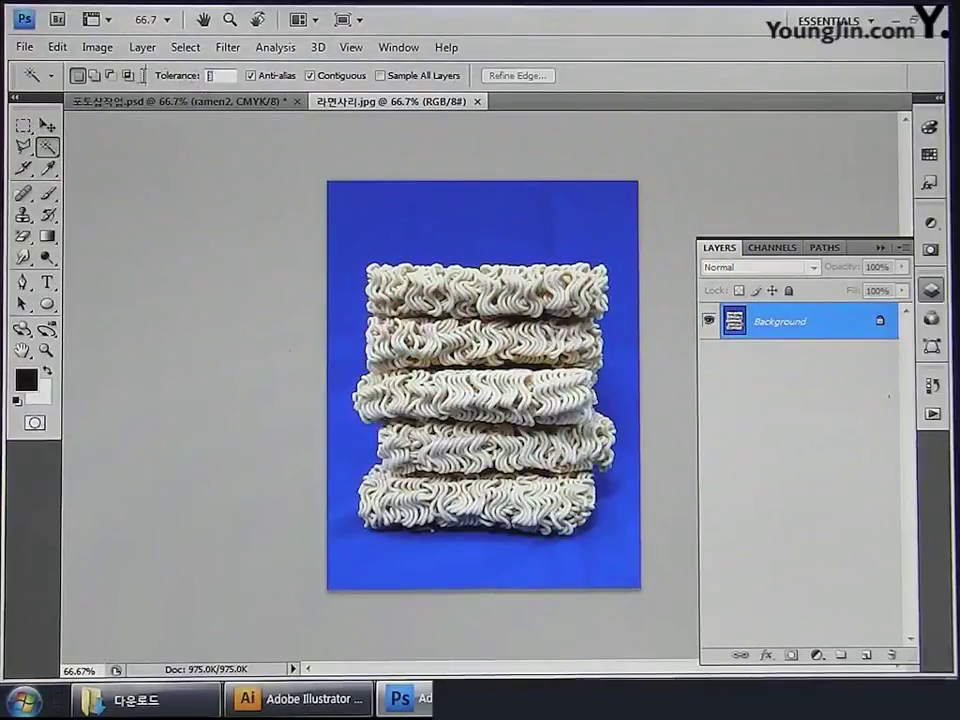
{"action": "type", "text": "80"}
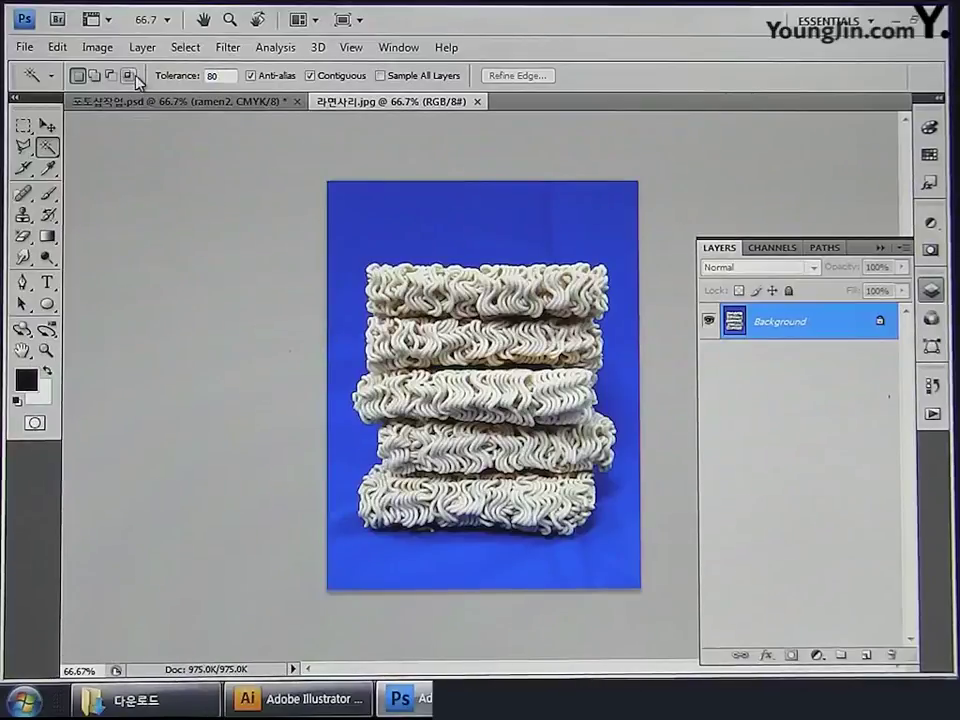
{"action": "left_click", "coordinate": [378, 235]}
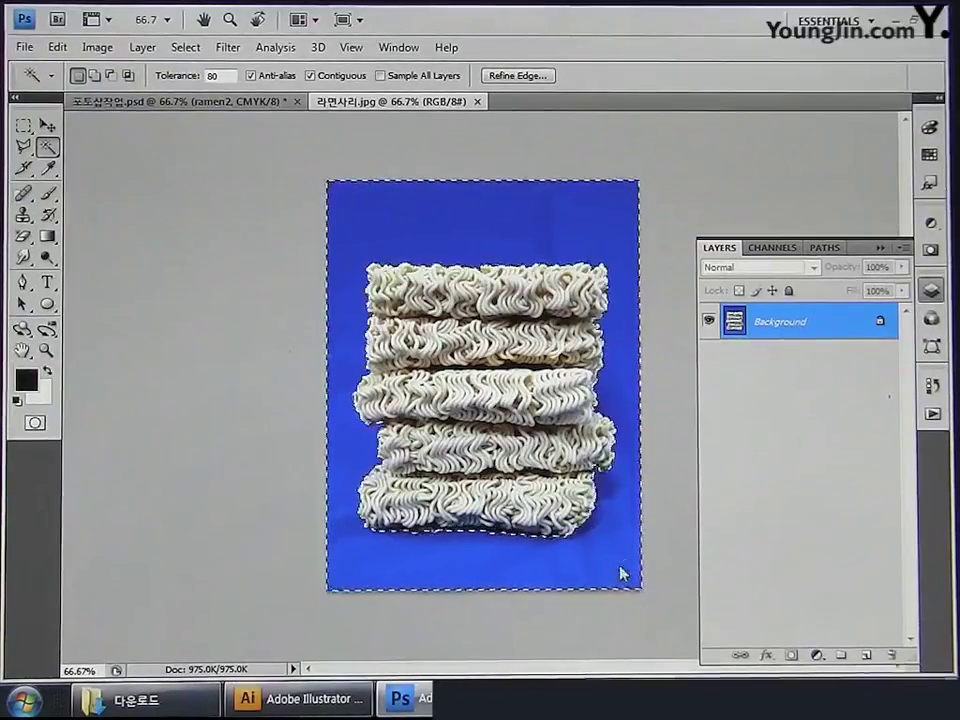
{"action": "key", "text": "ctrl+shift+i"}
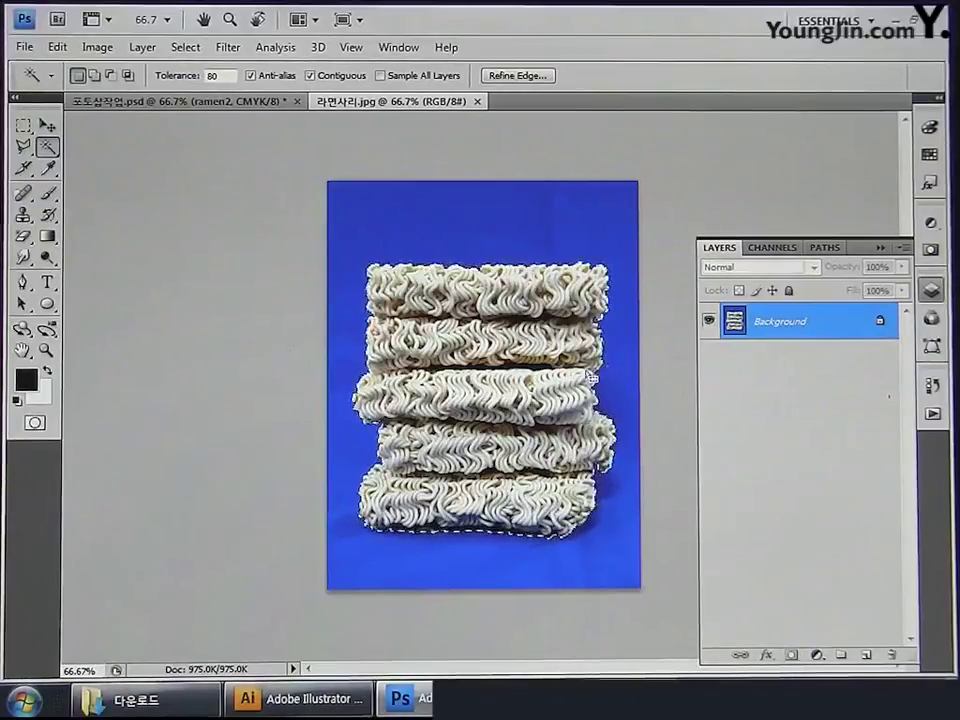
Step: Paste the copied noodle stack into 포토샵작업.psd, scale it to 31.3% and place it over the lower edge between the red area and gray stripe
{"action": "left_click", "coordinate": [210, 104]}
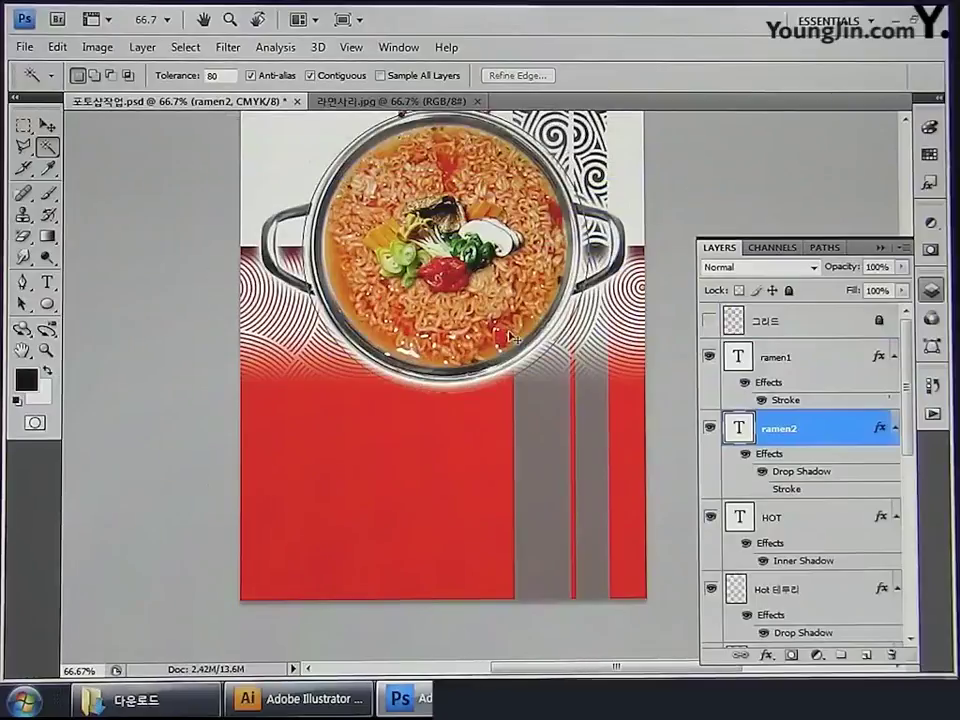
{"action": "key", "text": "ctrl+v"}
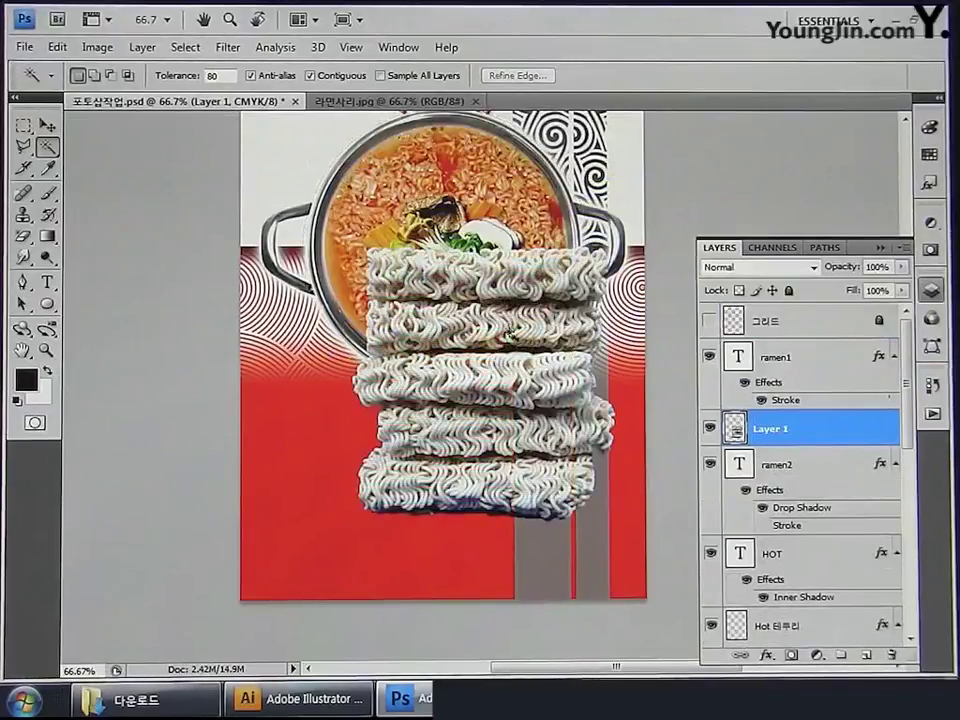
{"action": "key", "text": "ctrl+t"}
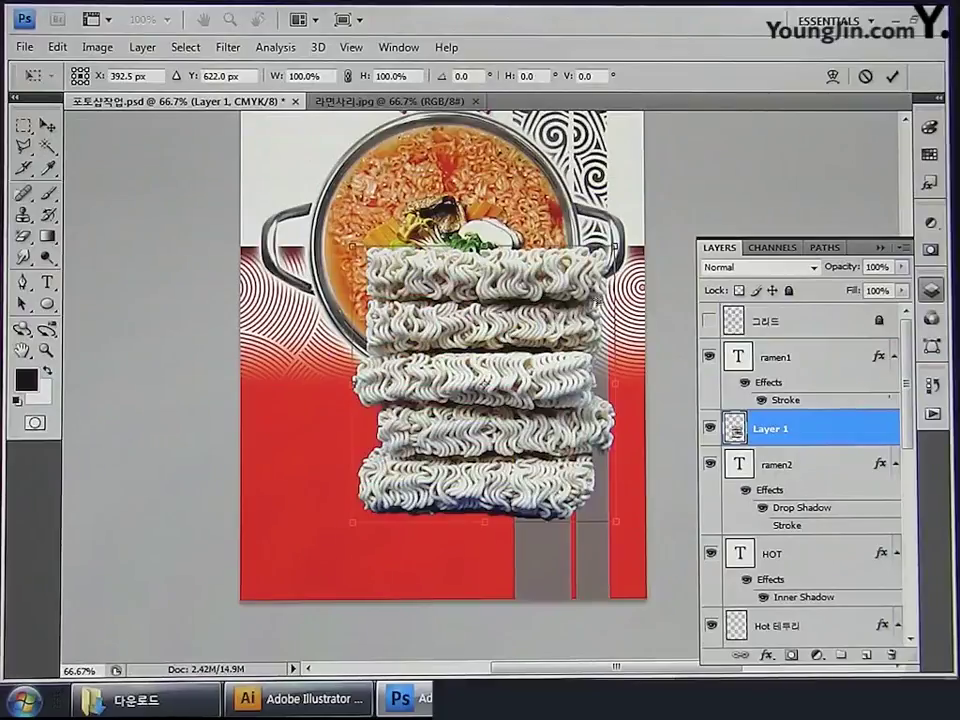
{"action": "left_click_drag", "start_coordinate": [616, 242], "coordinate": [436, 437]}
{"action": "left_click_drag", "start_coordinate": [410, 482], "coordinate": [537, 518]}
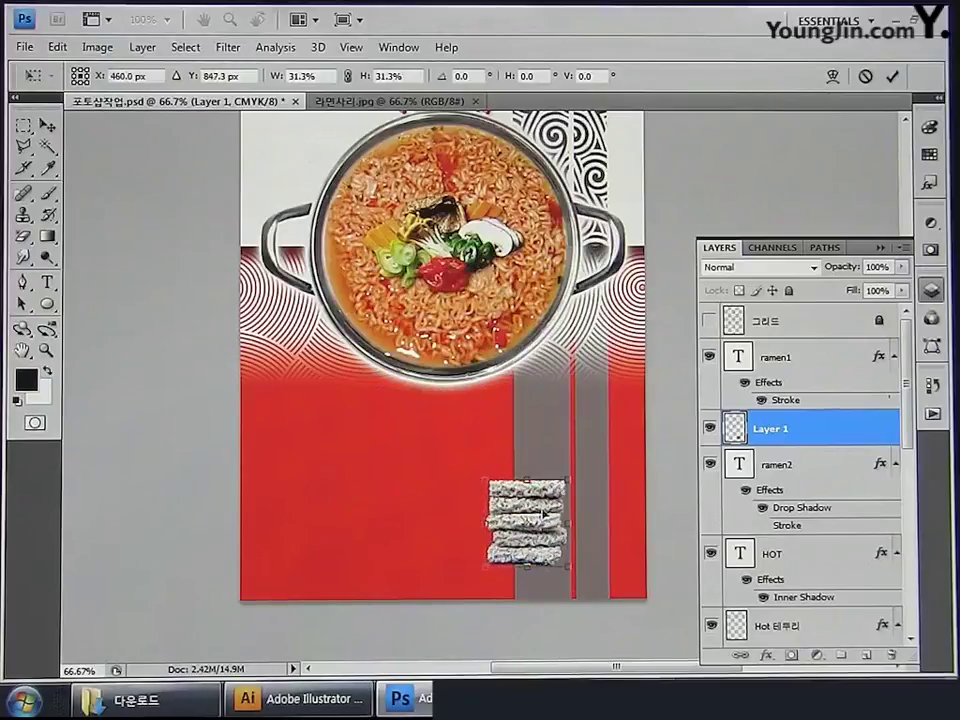
{"action": "key", "text": "Return"}
{"action": "key", "text": "w"}
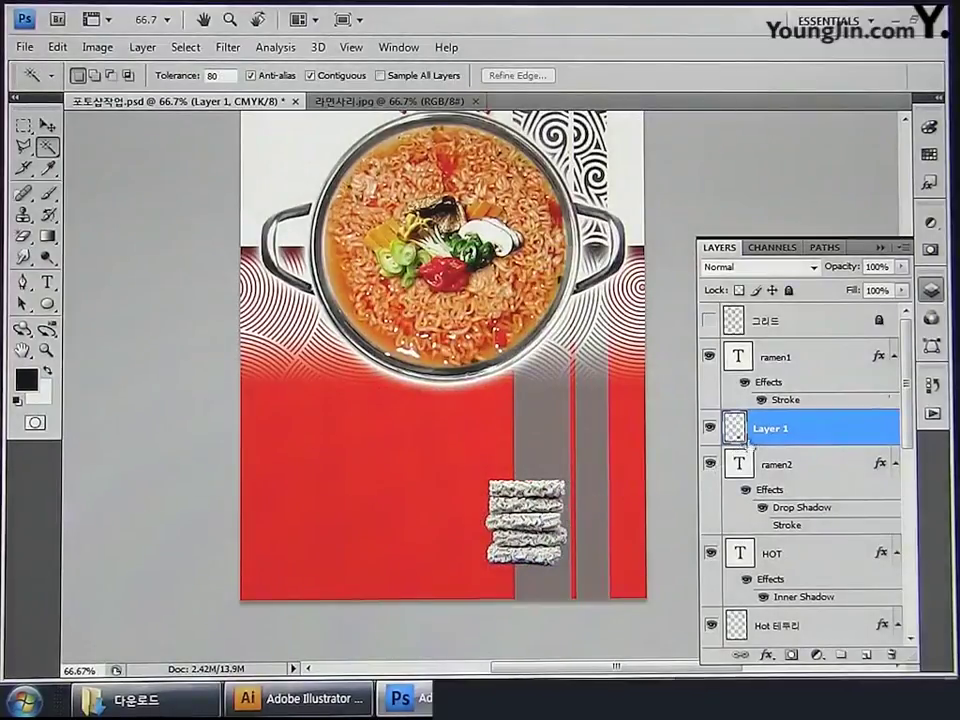
Step: Rename the pasted noodle layer to 라면사리01
{"action": "double_click", "coordinate": [767, 430]}
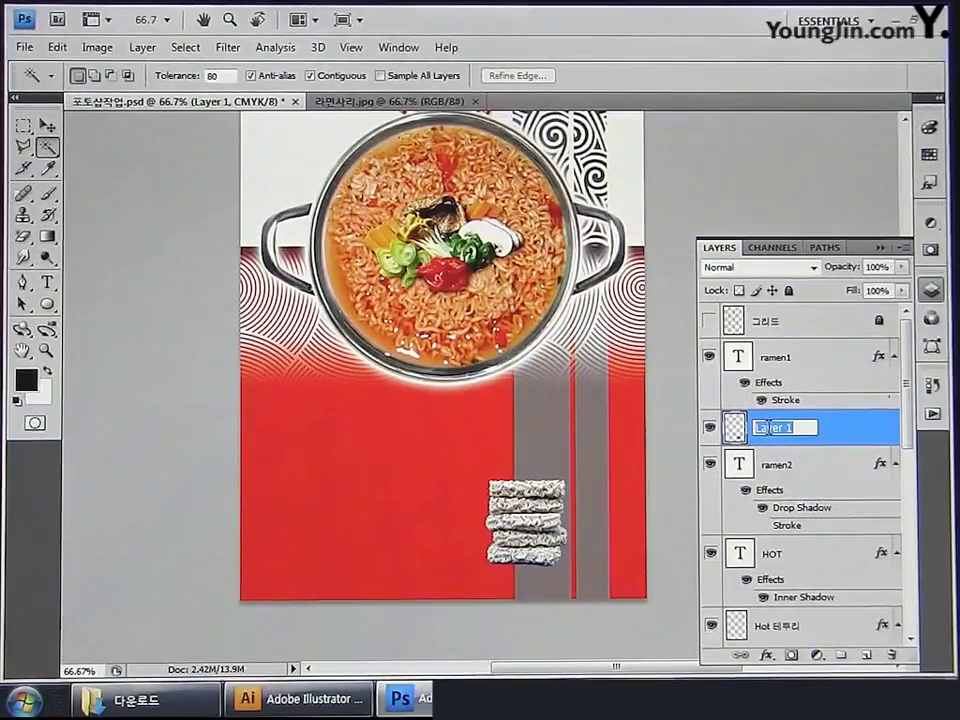
{"action": "type", "text": "라면사리"}
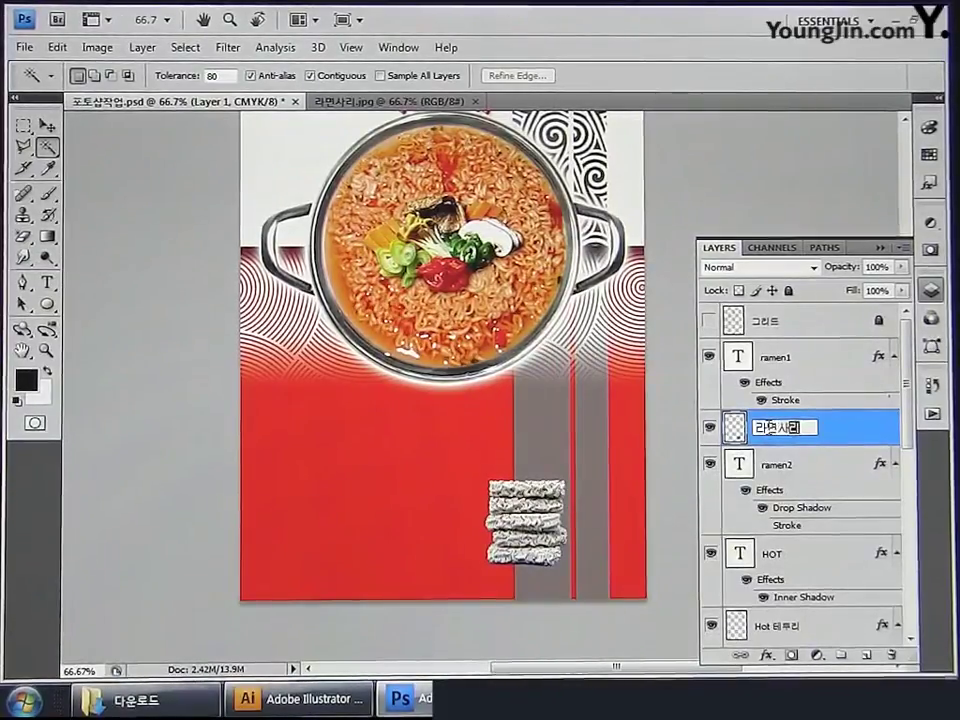
{"action": "type", "text": "이1"}
{"action": "key", "text": "Return"}
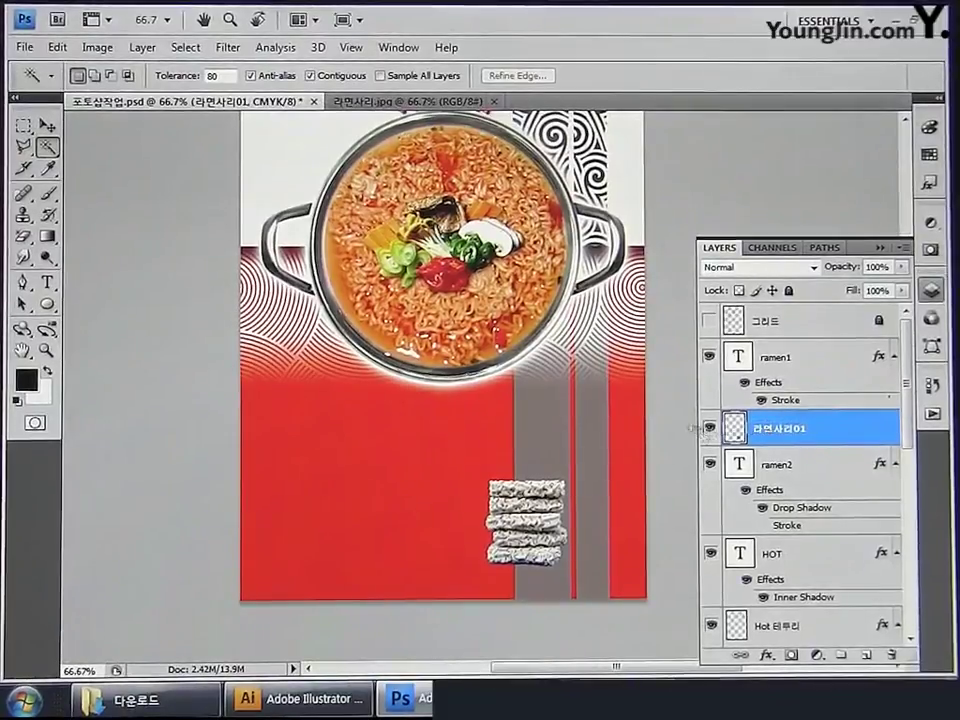
Step: Create a new layer directly beneath 라면사리01 and name it 그림자01
{"action": "double_click", "coordinate": [46, 350]}
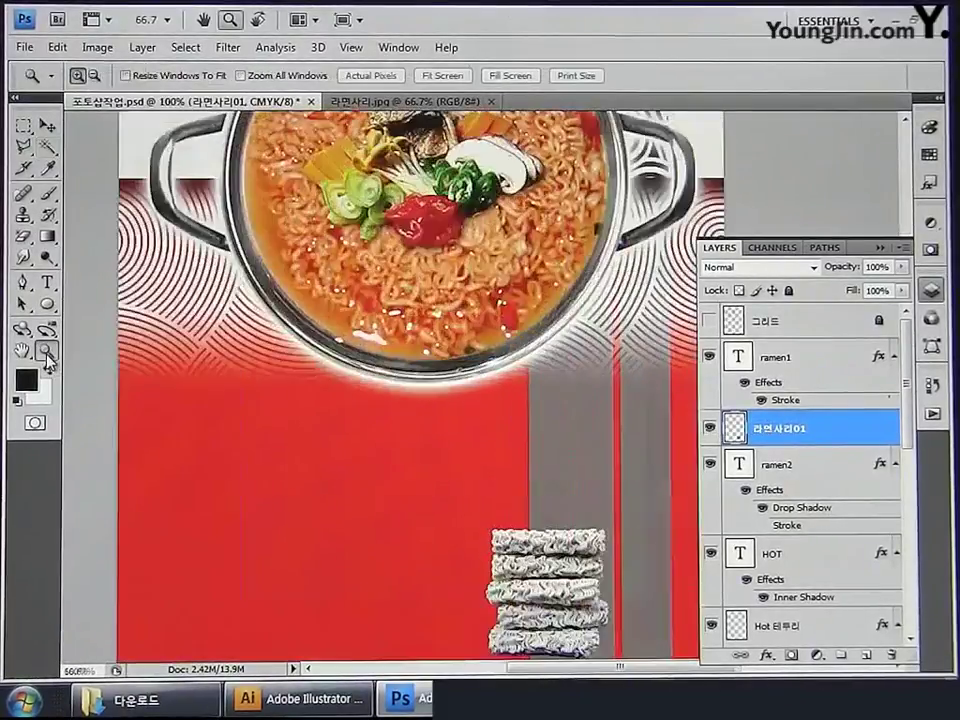
{"action": "left_click_drag", "start_coordinate": [428, 520], "coordinate": [395, 400]}
{"action": "left_click", "coordinate": [306, 343]}
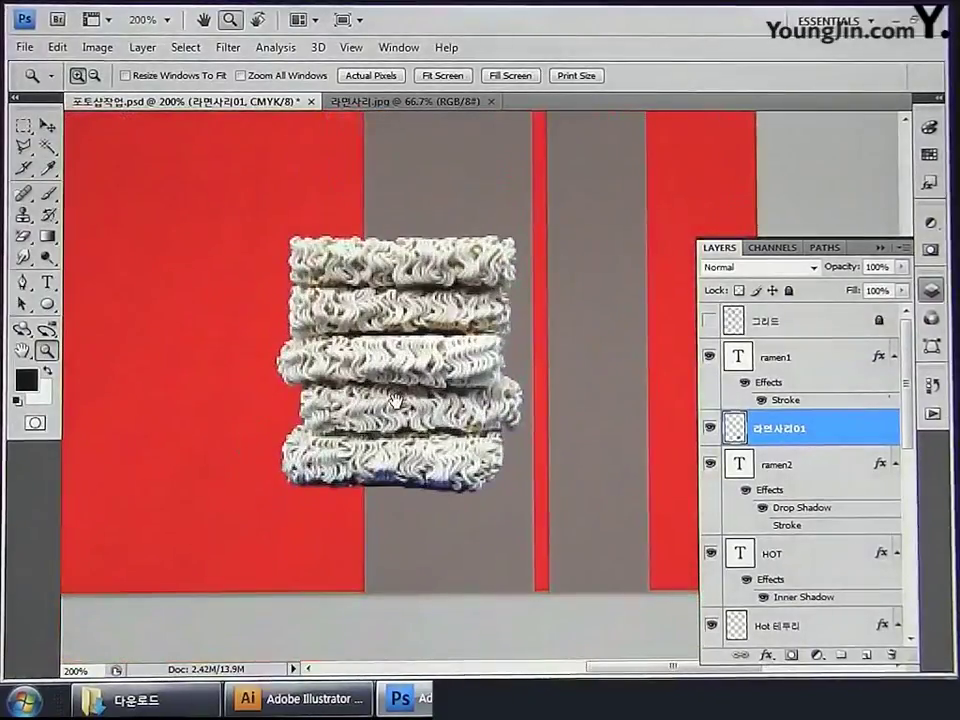
{"action": "left_click", "coordinate": [864, 655]}
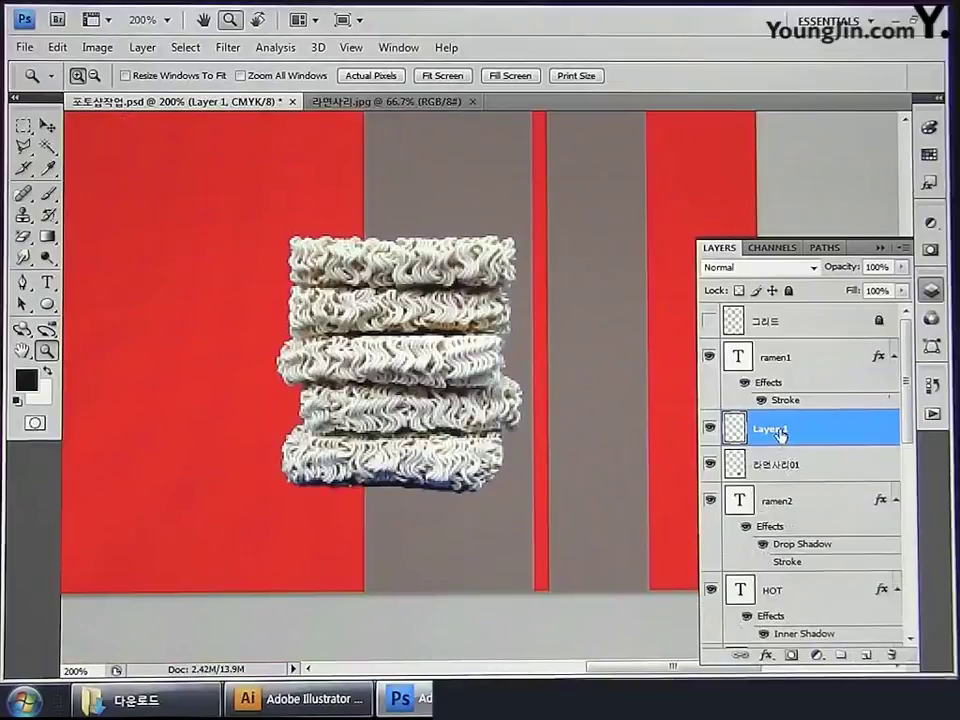
{"action": "left_click_drag", "start_coordinate": [778, 432], "coordinate": [791, 482]}
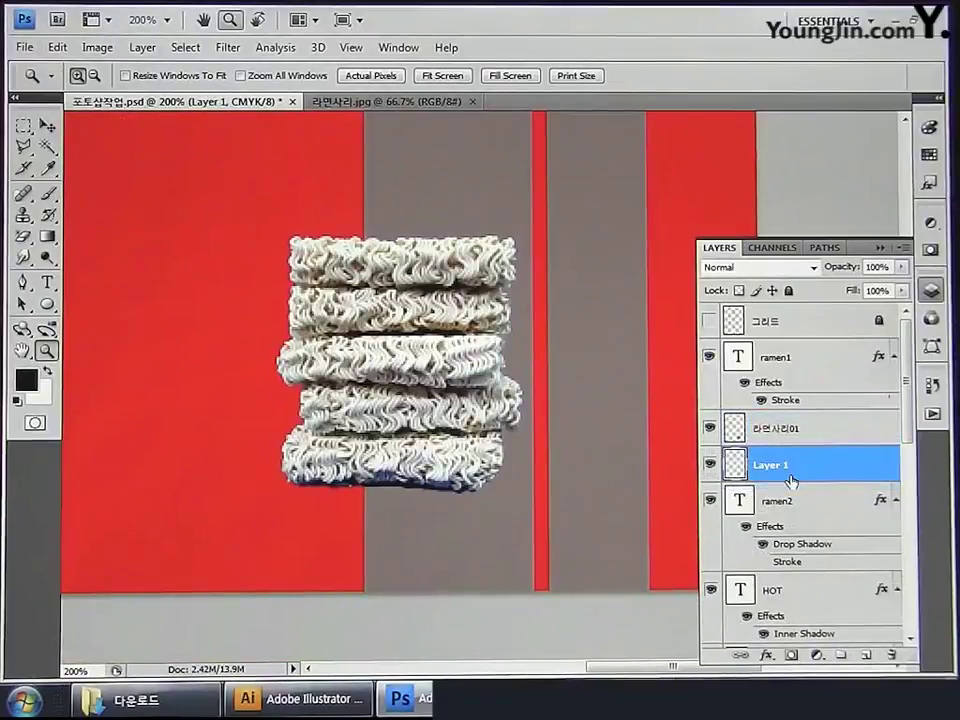
{"action": "double_click", "coordinate": [775, 465]}
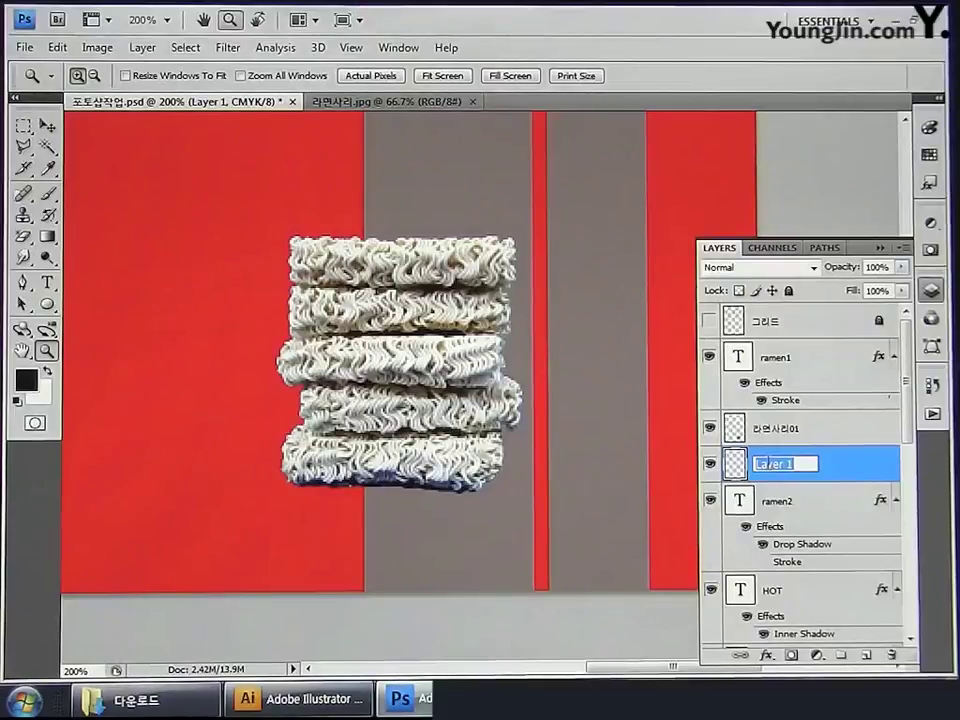
{"action": "type", "text": "ㄱ림자01"}
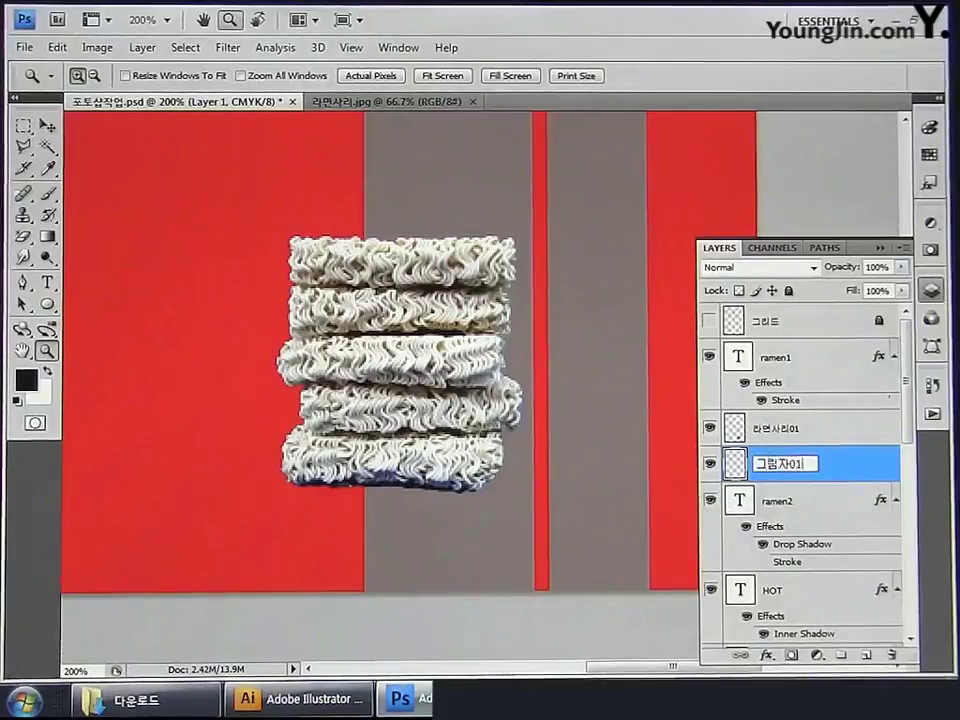
{"action": "key", "text": "Return"}
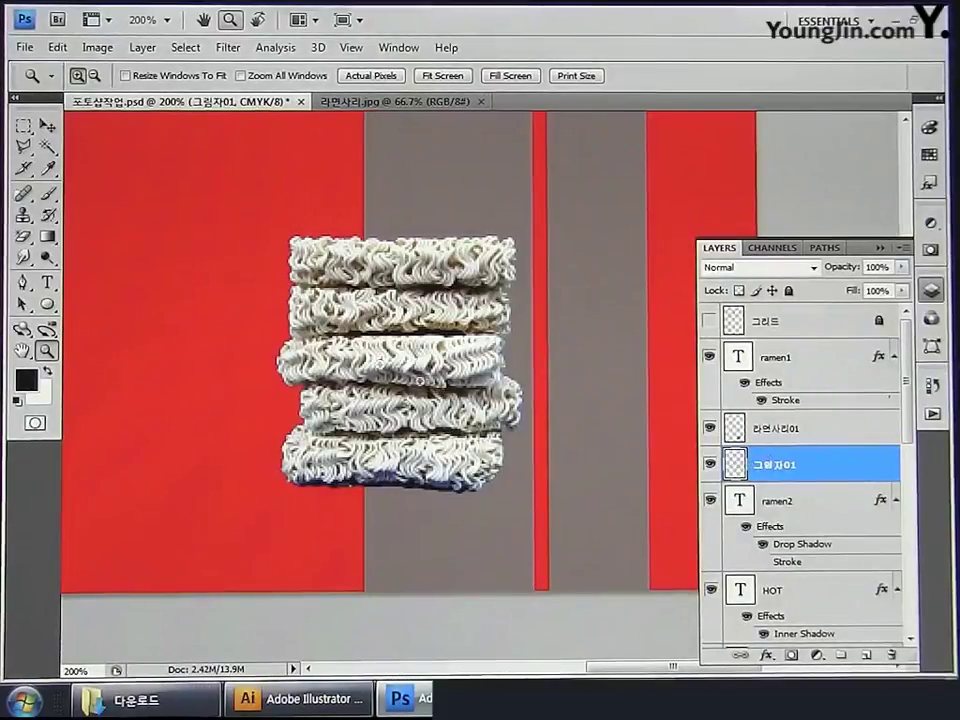
Step: Draw a flat elliptical selection with a 5 px feather around the base of the noodle stack
{"action": "left_click", "coordinate": [23, 125]}
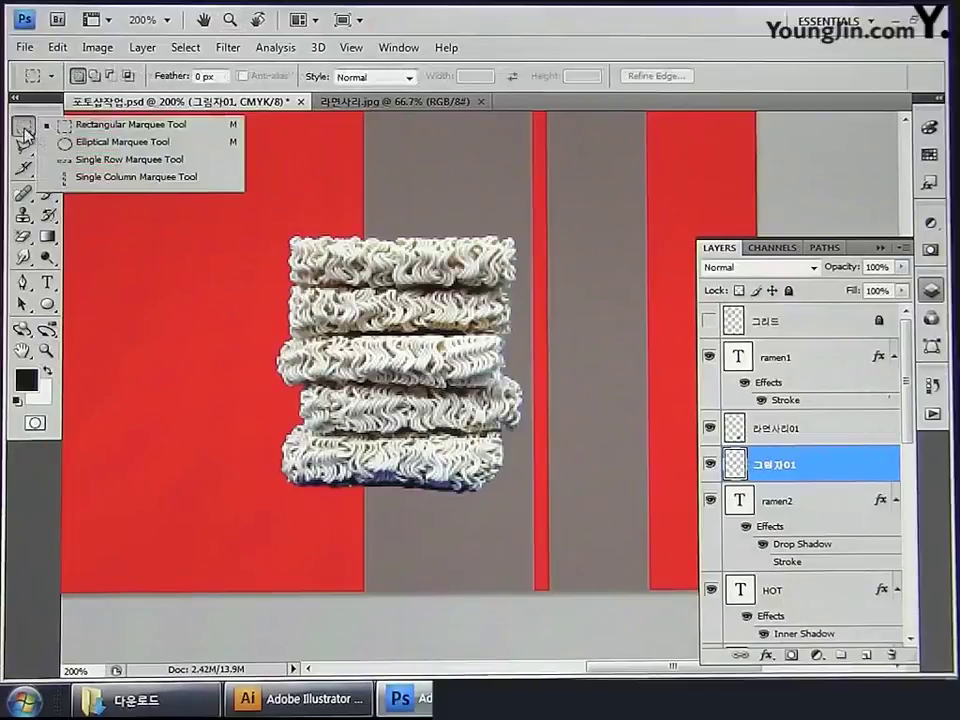
{"action": "left_click", "coordinate": [79, 144]}
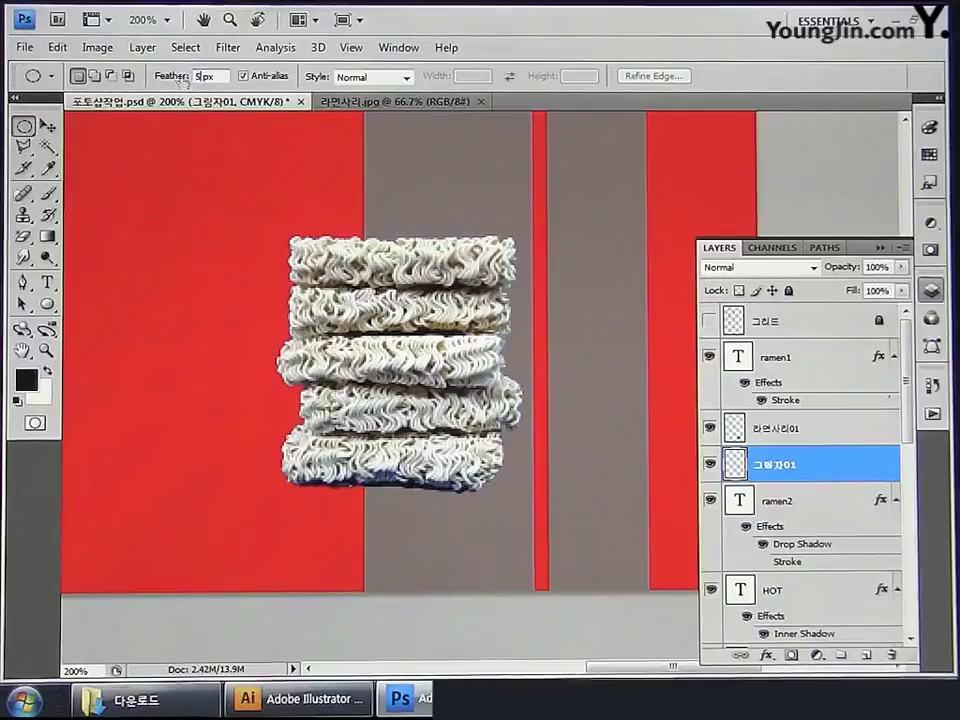
{"action": "type", "text": "5"}
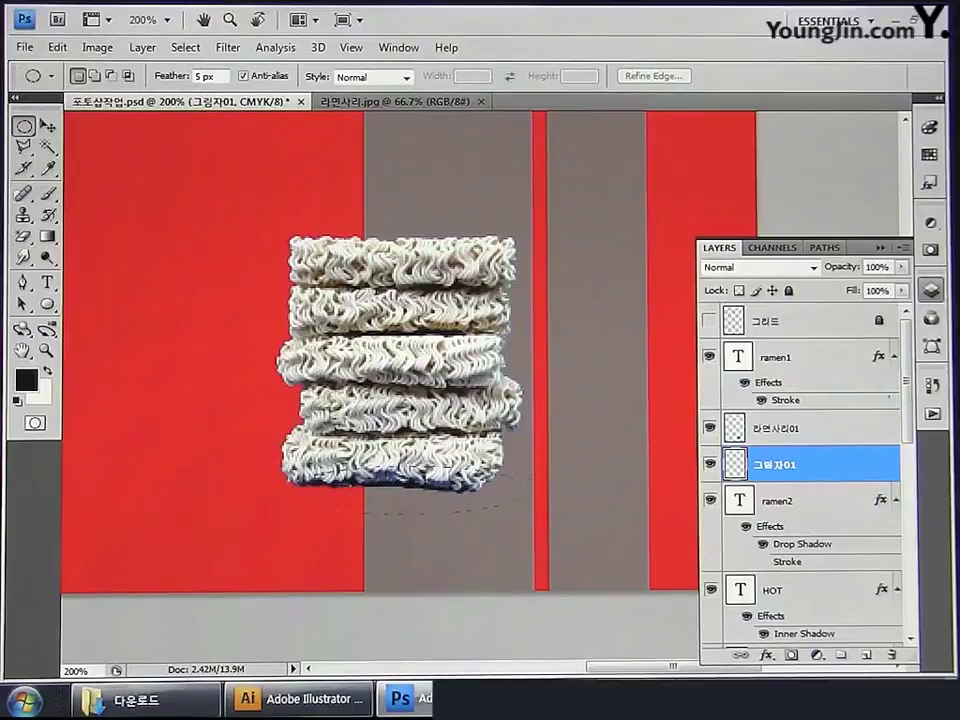
{"action": "left_click_drag", "start_coordinate": [520, 500], "coordinate": [525, 512]}
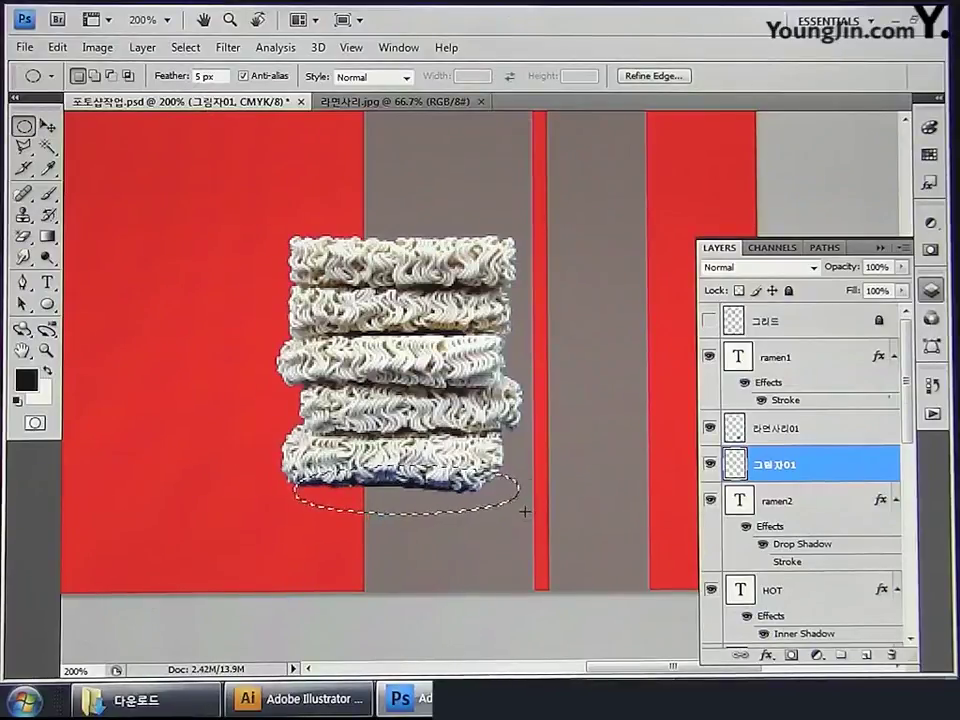
Step: Fill the elliptical selection with black on 그림자01, set the layer opacity to 60% and deselect
{"action": "left_click", "coordinate": [28, 382]}
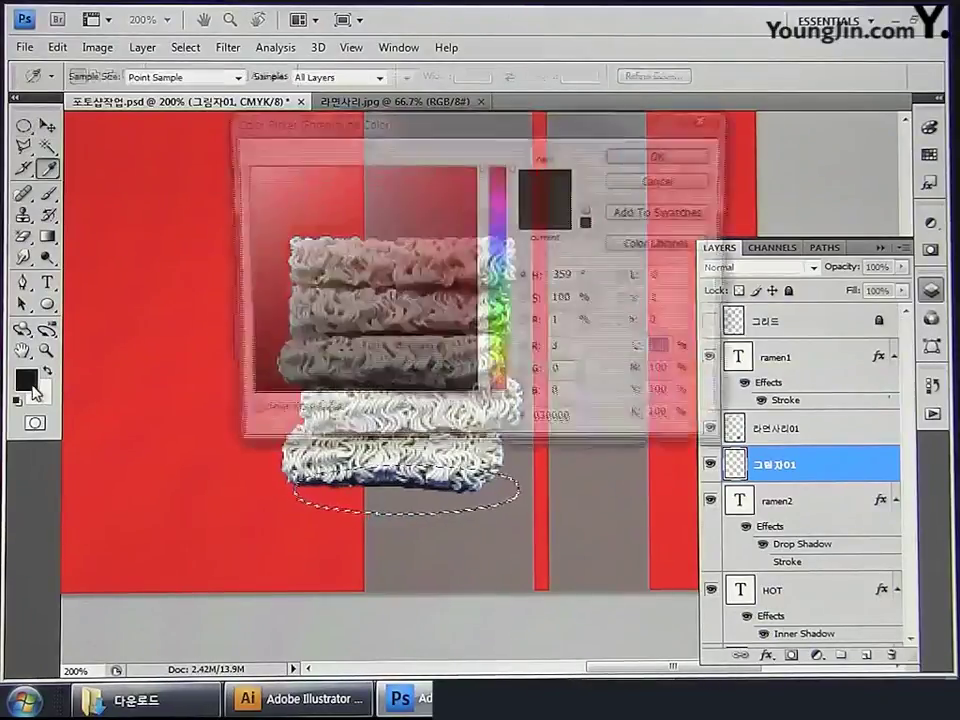
{"action": "left_click", "coordinate": [642, 162]}
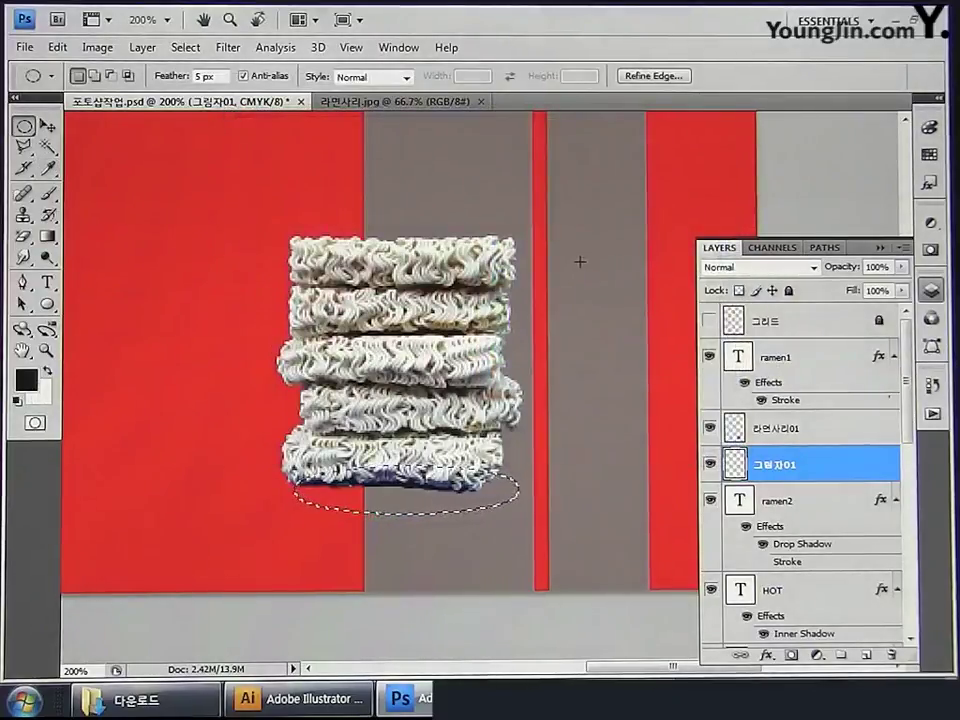
{"action": "key", "text": "alt+BackSpace"}
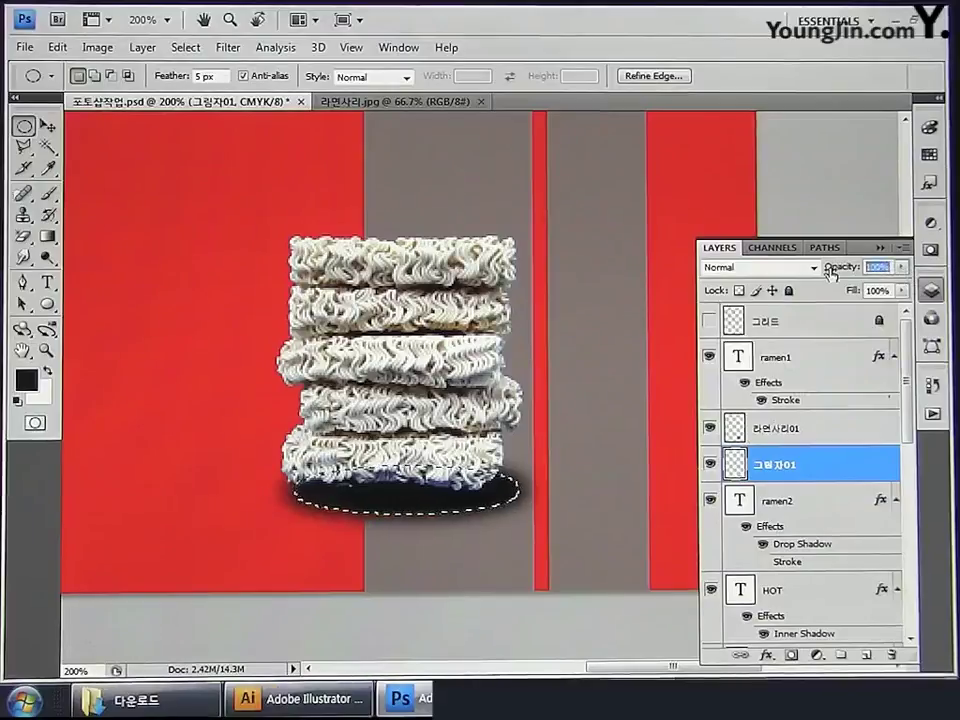
{"action": "type", "text": "60"}
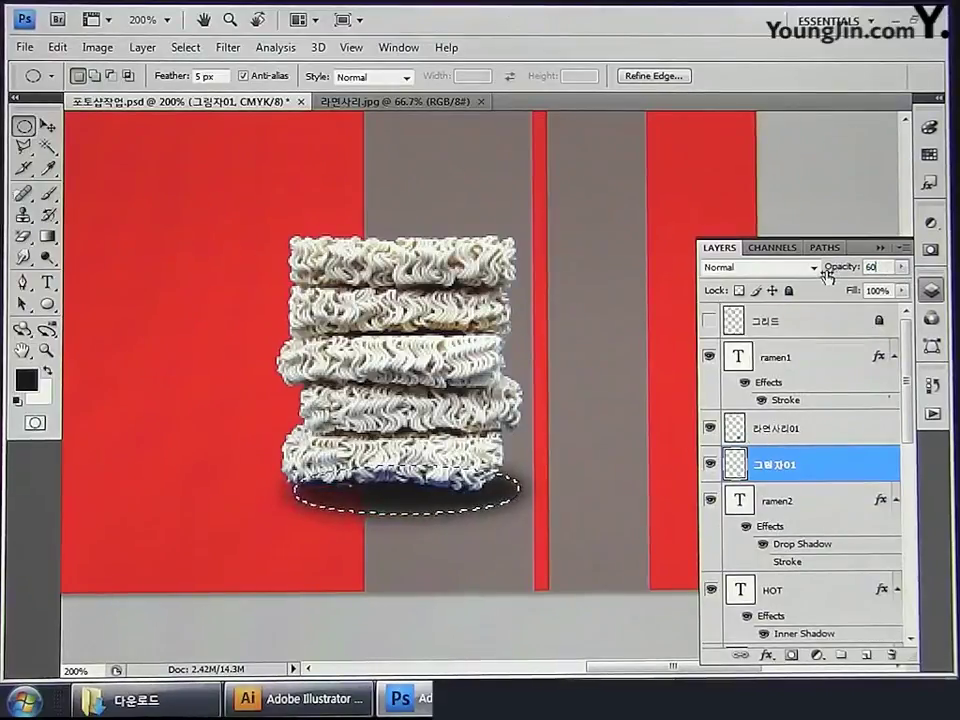
{"action": "key", "text": "ctrl+d"}
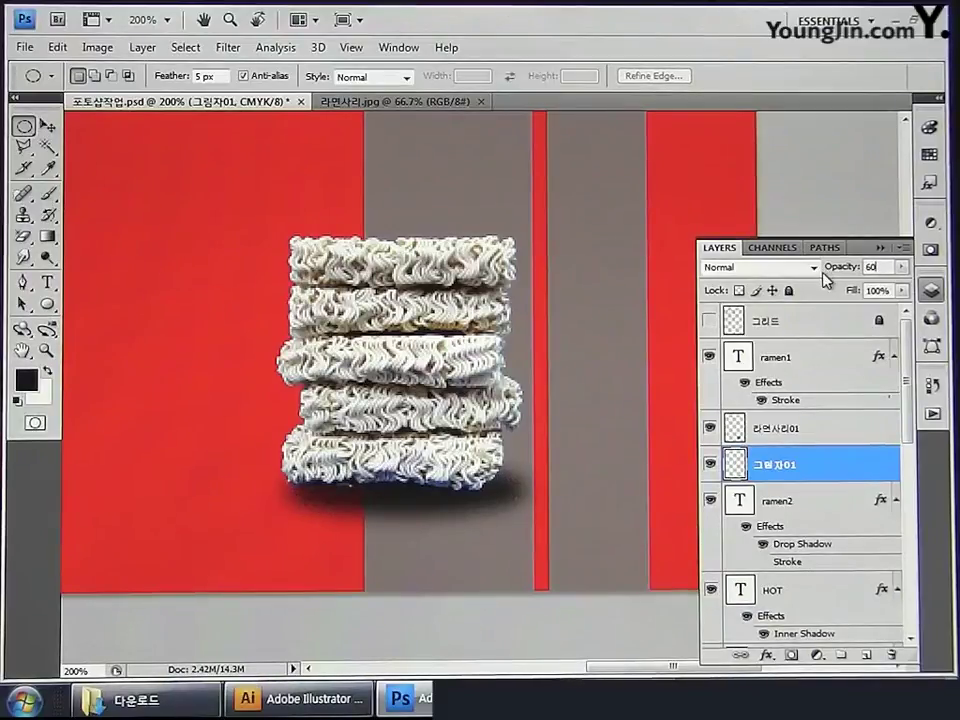
Step: Switch to Illustrator and select the whole green ribbon bow below the swirl pattern for copying
{"action": "left_click", "coordinate": [256, 706]}
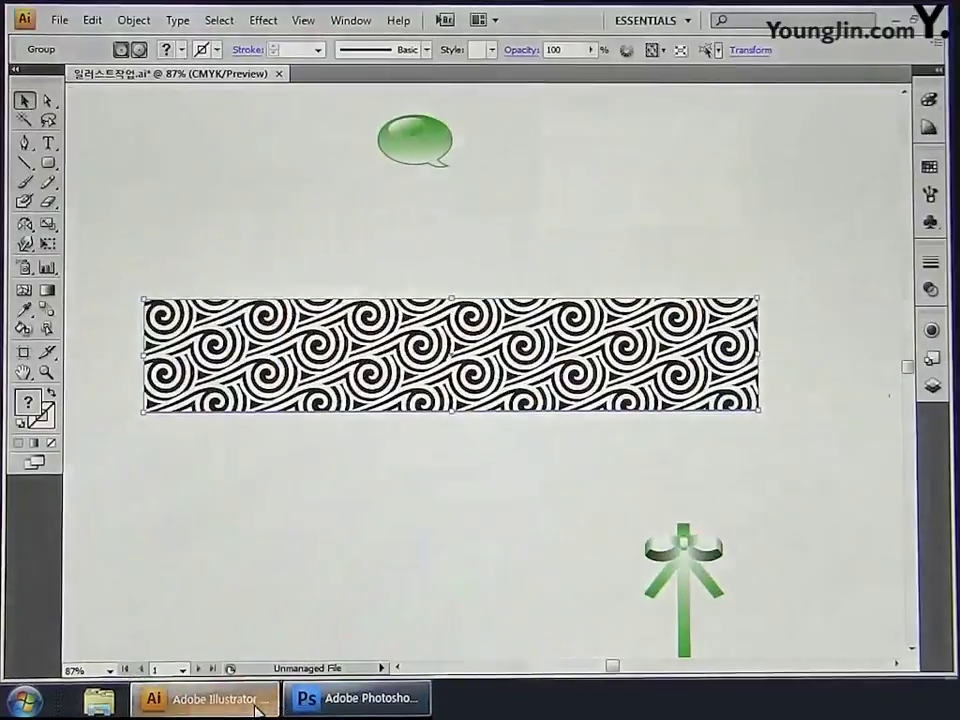
{"action": "left_click", "coordinate": [595, 550]}
{"action": "left_click_drag", "start_coordinate": [604, 553], "coordinate": [495, 400]}
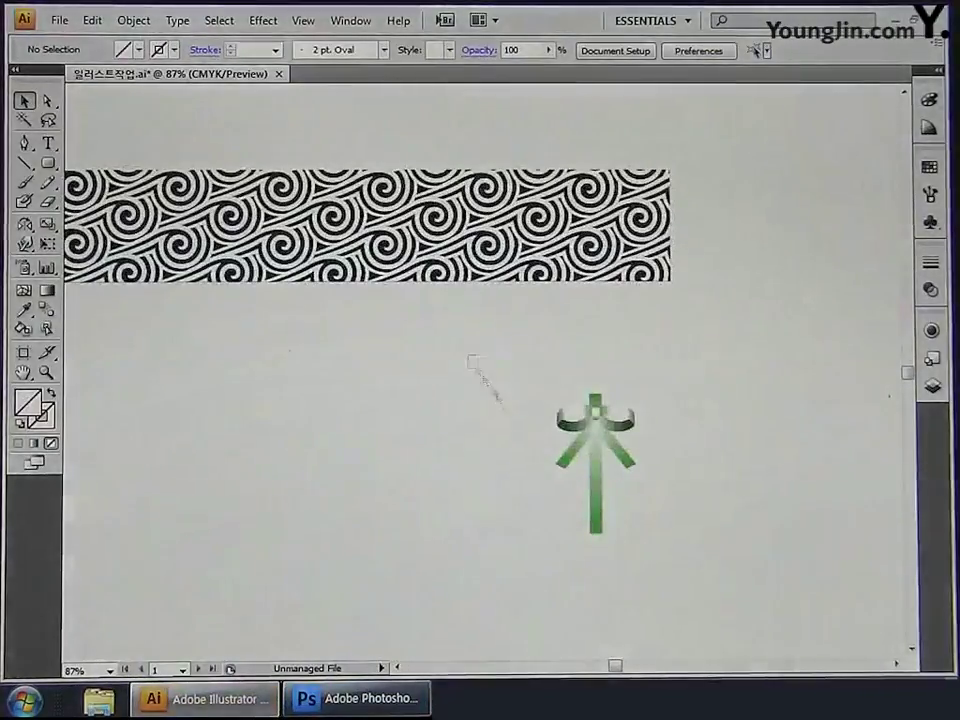
{"action": "left_click_drag", "start_coordinate": [468, 357], "coordinate": [664, 594]}
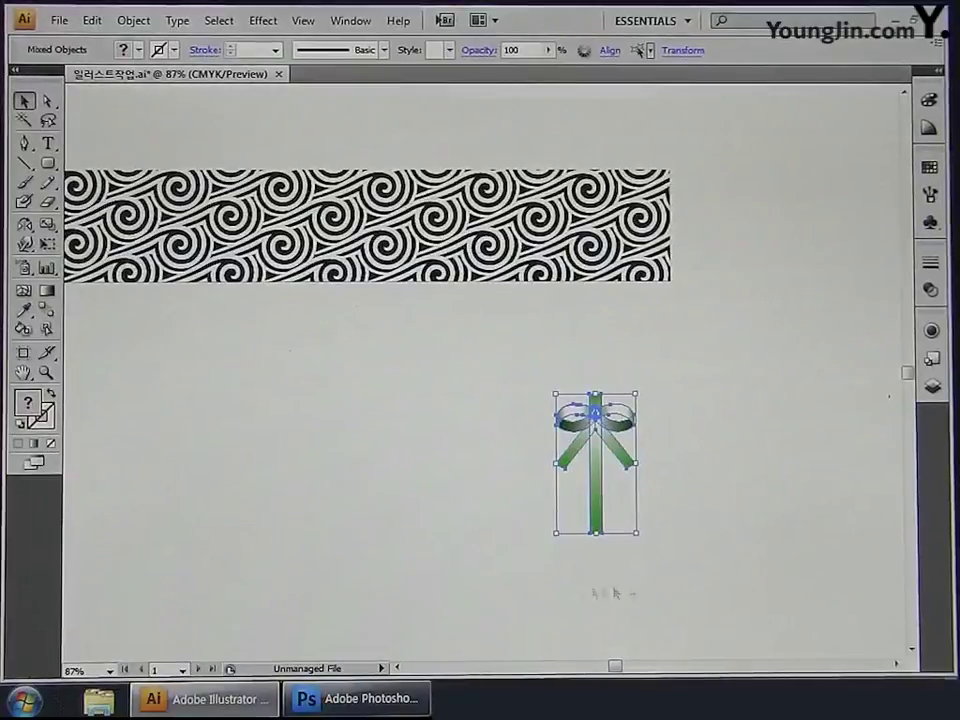
Step: Return to Photoshop, paste the ribbon as pixels, scale it to 55.4% and position it over the noodle stack
{"action": "left_click", "coordinate": [396, 699]}
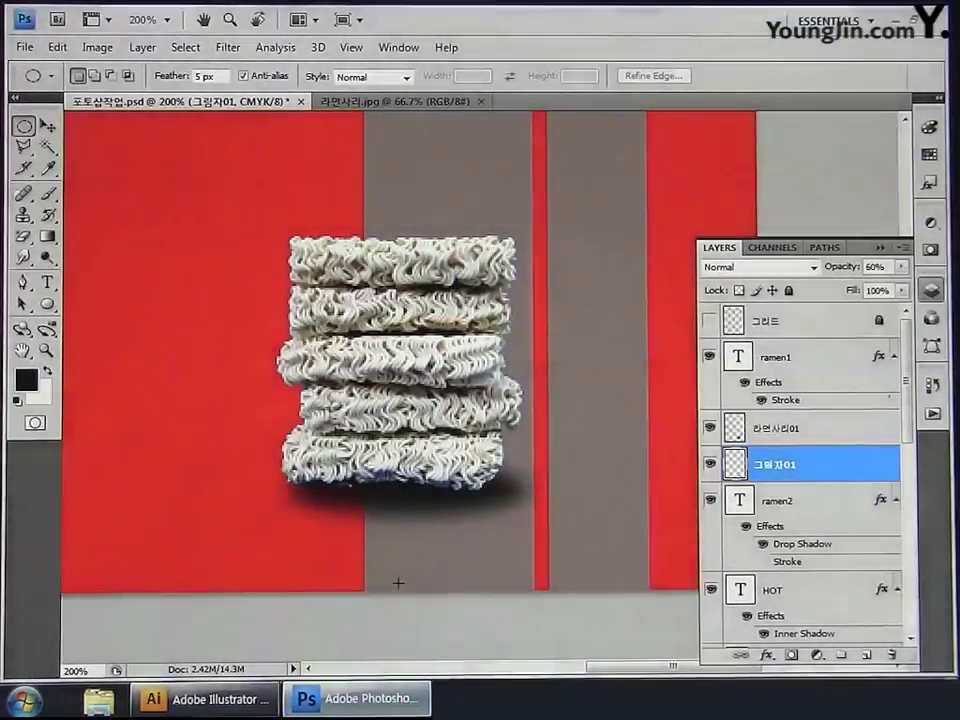
{"action": "key", "text": "ctrl+v"}
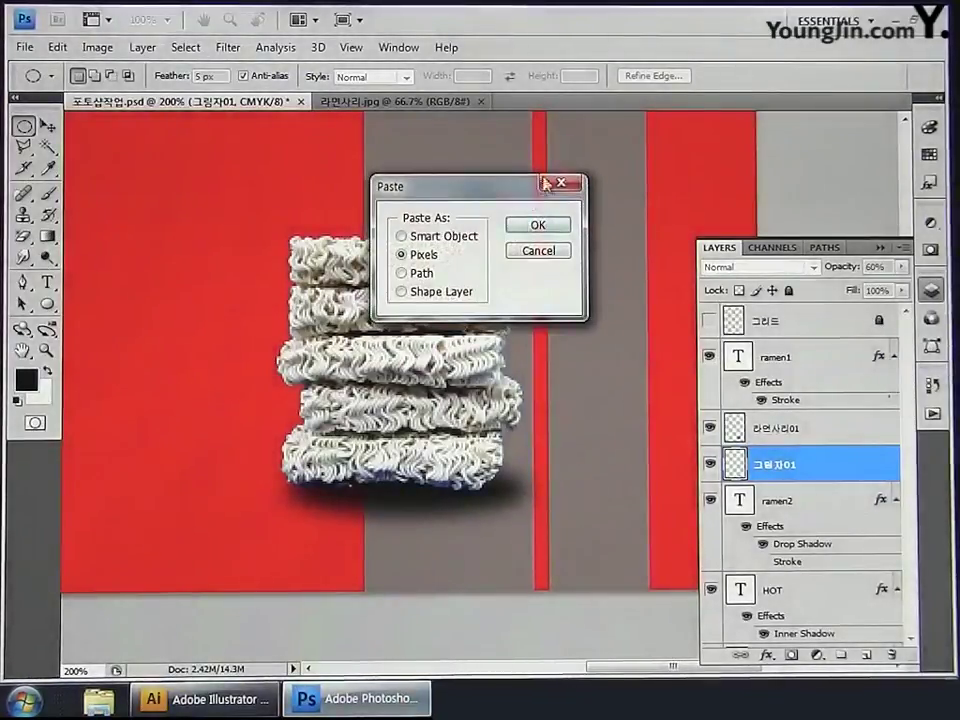
{"action": "left_click", "coordinate": [527, 229]}
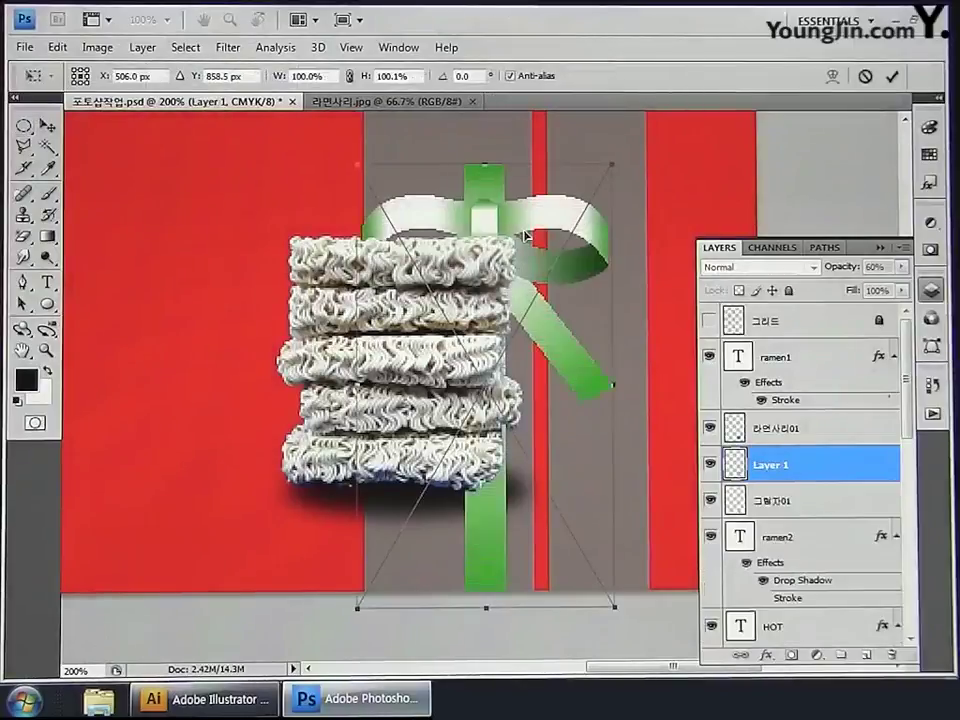
{"action": "left_click_drag", "start_coordinate": [612, 166], "coordinate": [499, 360]}
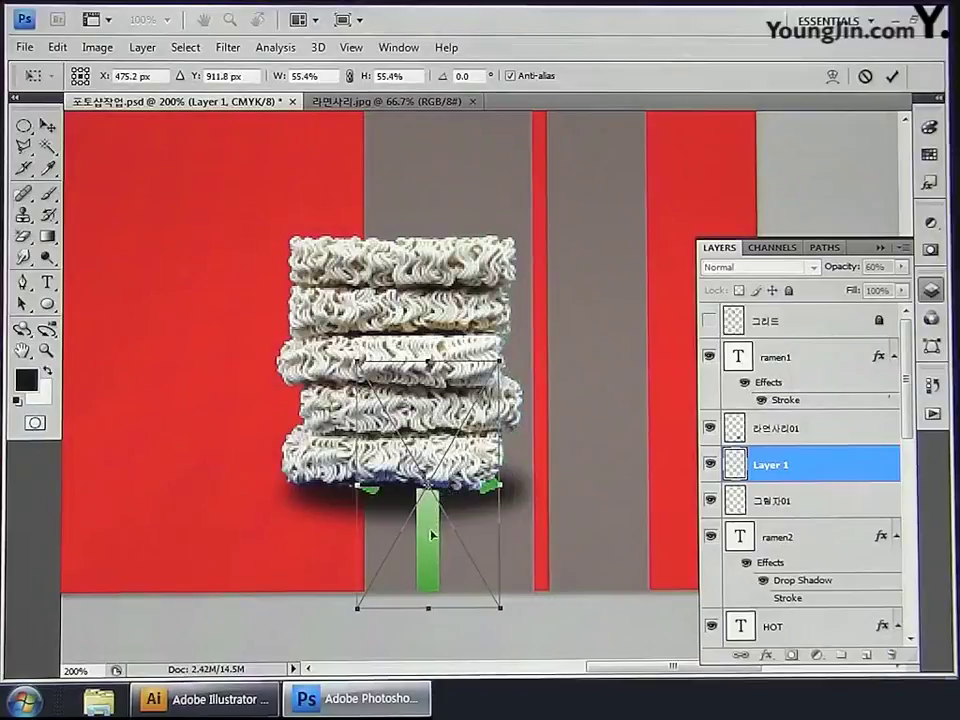
{"action": "left_click_drag", "start_coordinate": [432, 535], "coordinate": [402, 414]}
{"action": "key", "text": "Return"}
{"action": "key", "text": "m"}
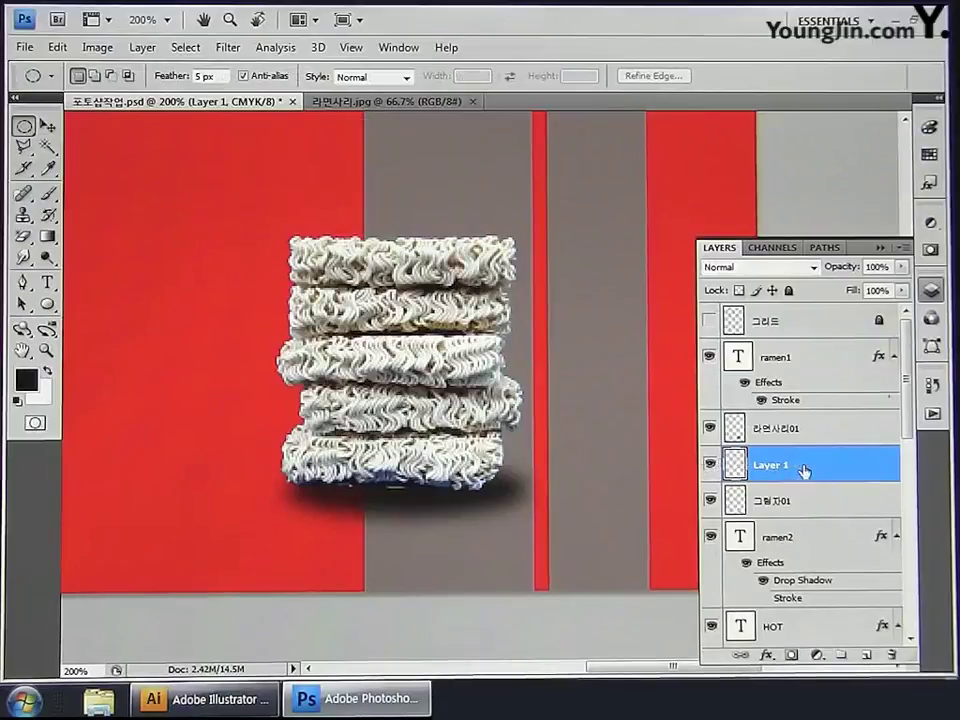
Step: Move the ribbon layer above 라면사리01 and nudge the ribbon up slightly to fit the noodle stack
{"action": "left_click_drag", "start_coordinate": [804, 467], "coordinate": [808, 426]}
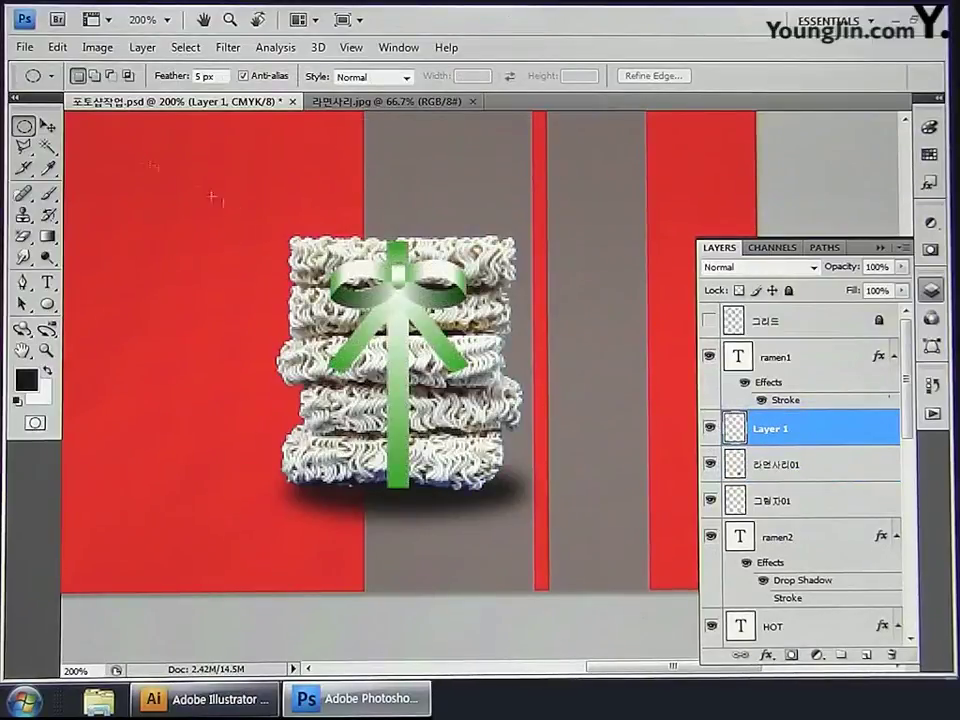
{"action": "left_click", "coordinate": [47, 127]}
{"action": "key", "text": "Up"}
{"action": "key", "text": "Up"}
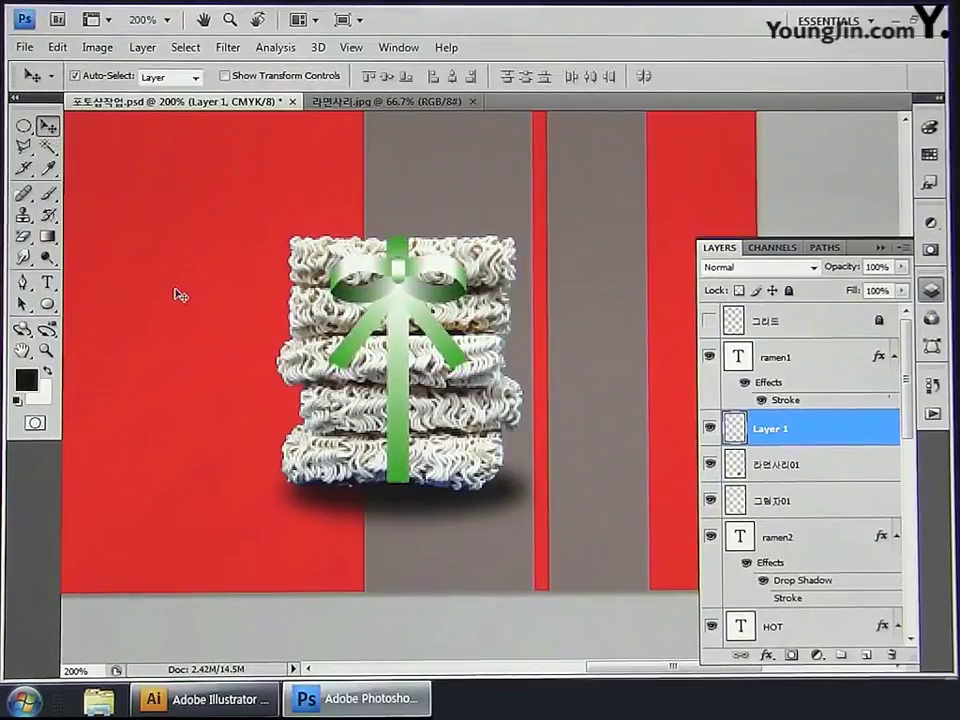
Step: Rename the pasted ribbon layer to 리본01
{"action": "double_click", "coordinate": [773, 430]}
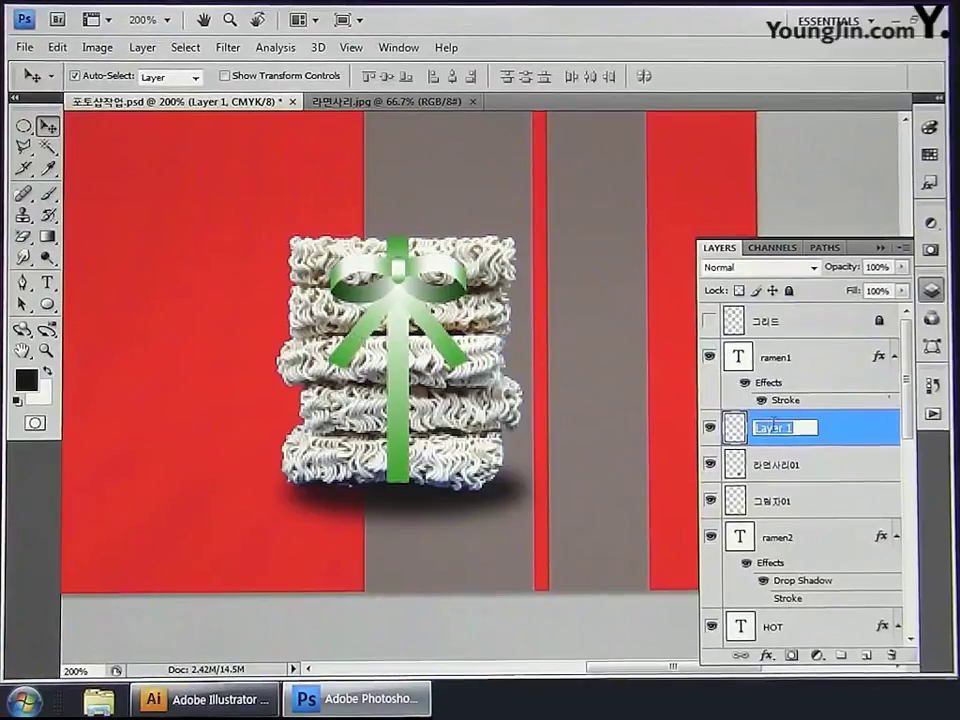
{"action": "type", "text": "리본01"}
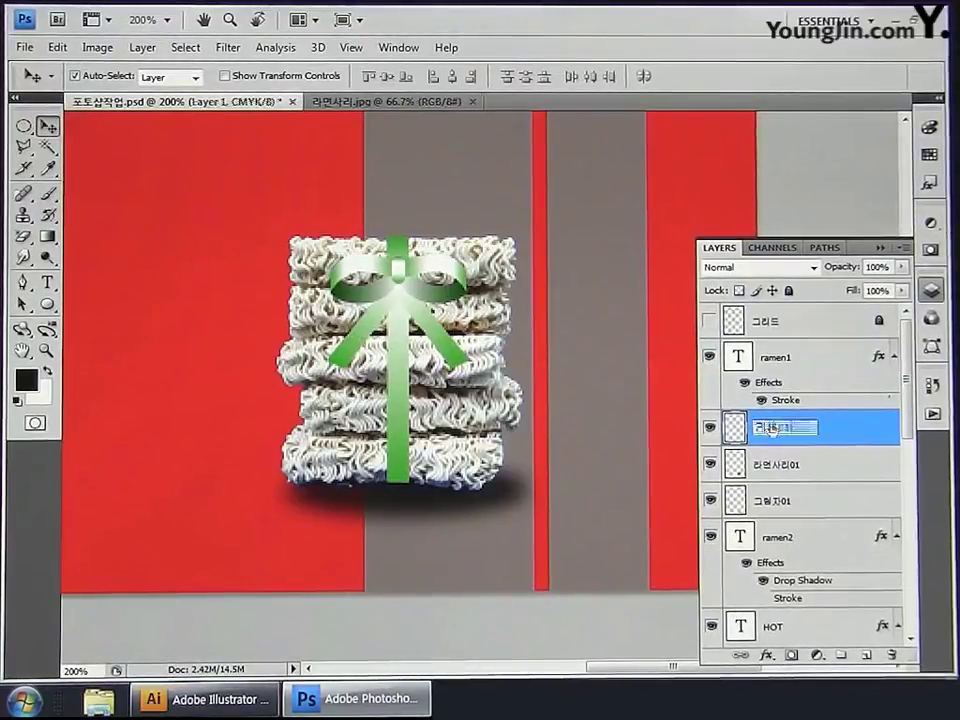
{"action": "key", "text": "Return"}
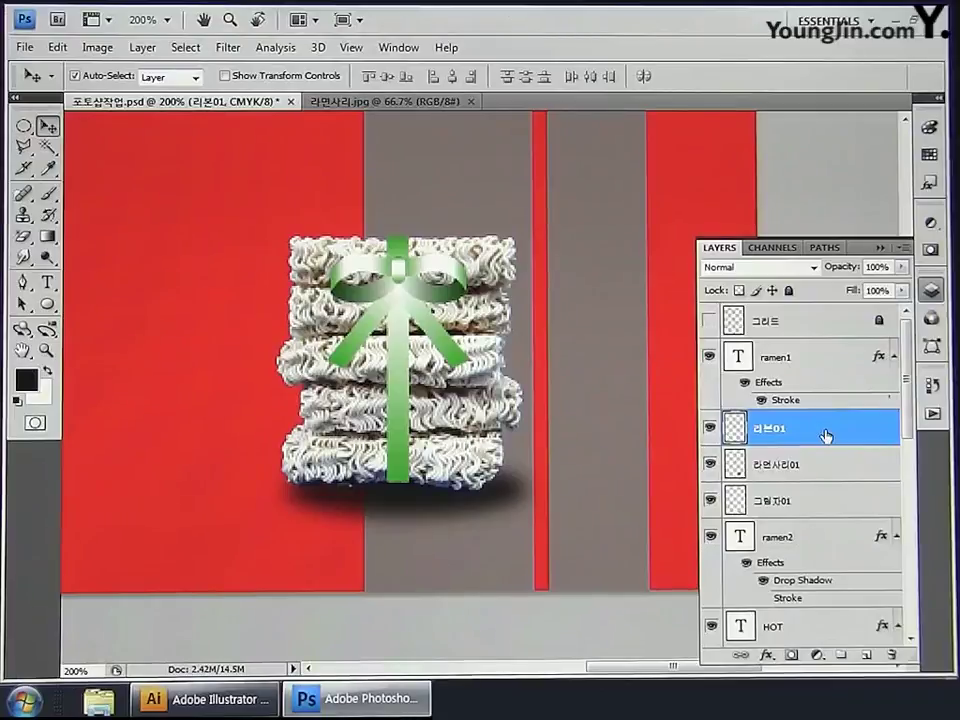
Step: Add a Drop Shadow to 리본01 with 40% opacity, 2 px distance and 0 px size
{"action": "double_click", "coordinate": [826, 435]}
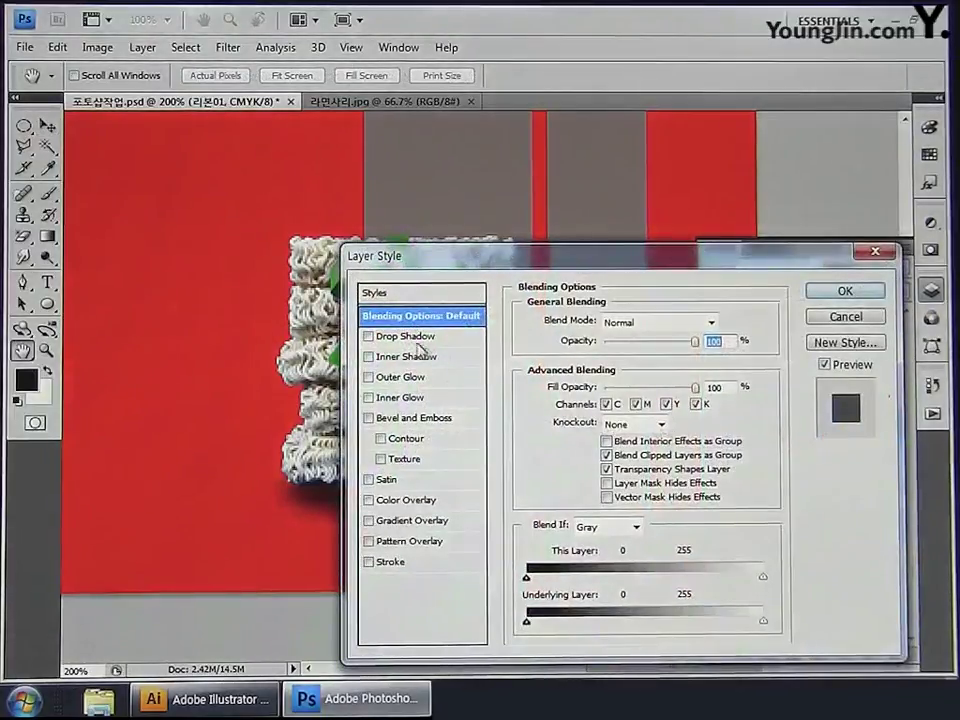
{"action": "left_click", "coordinate": [410, 337]}
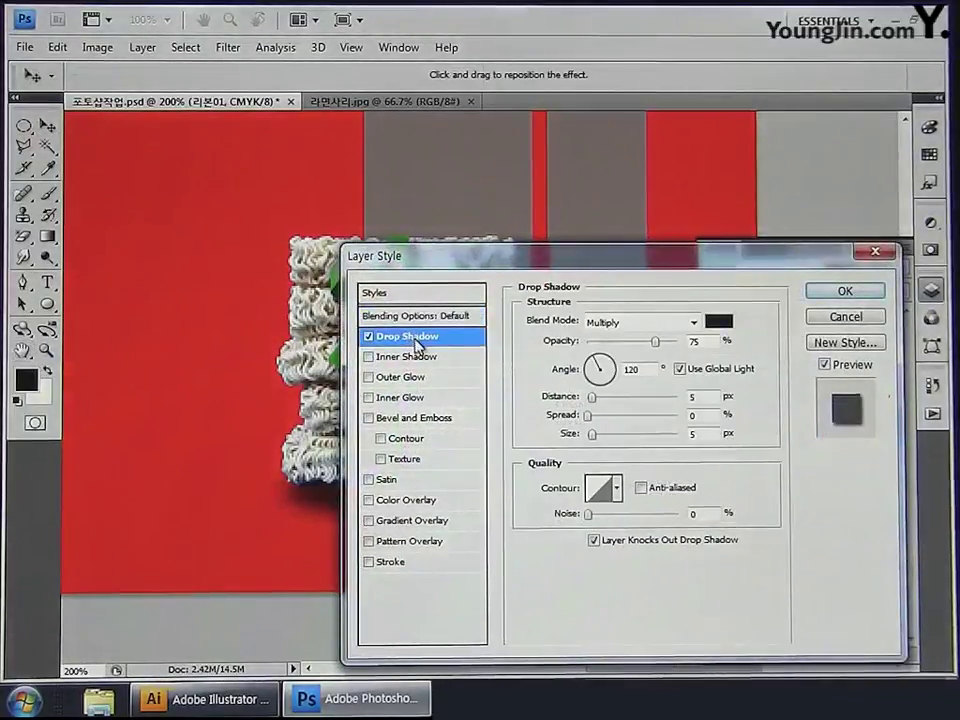
{"action": "left_click_drag", "start_coordinate": [655, 341], "coordinate": [622, 341]}
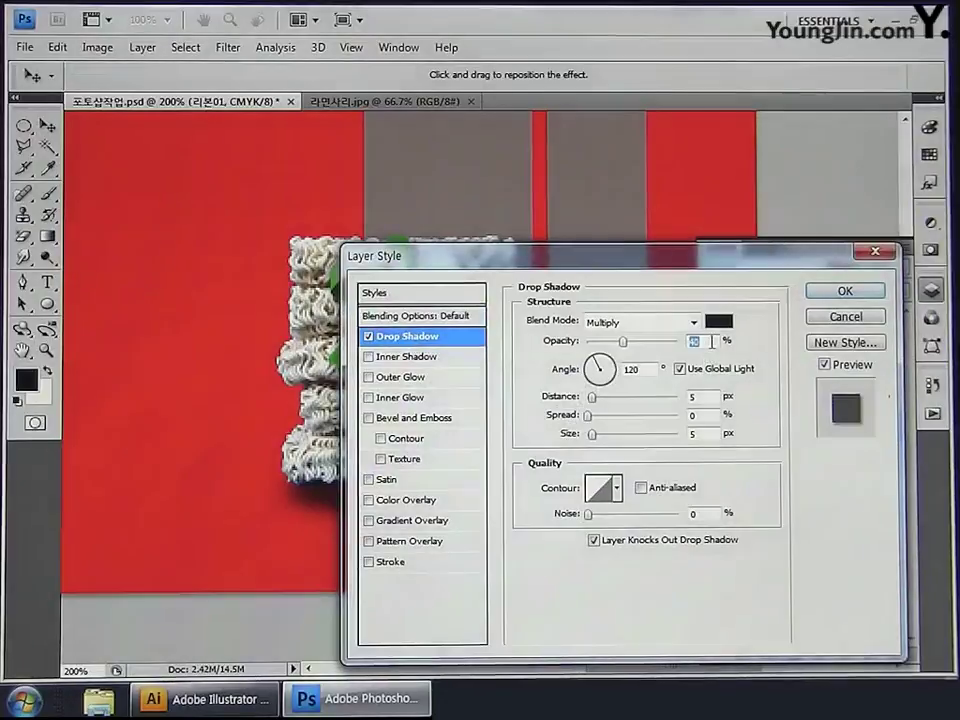
{"action": "type", "text": "40"}
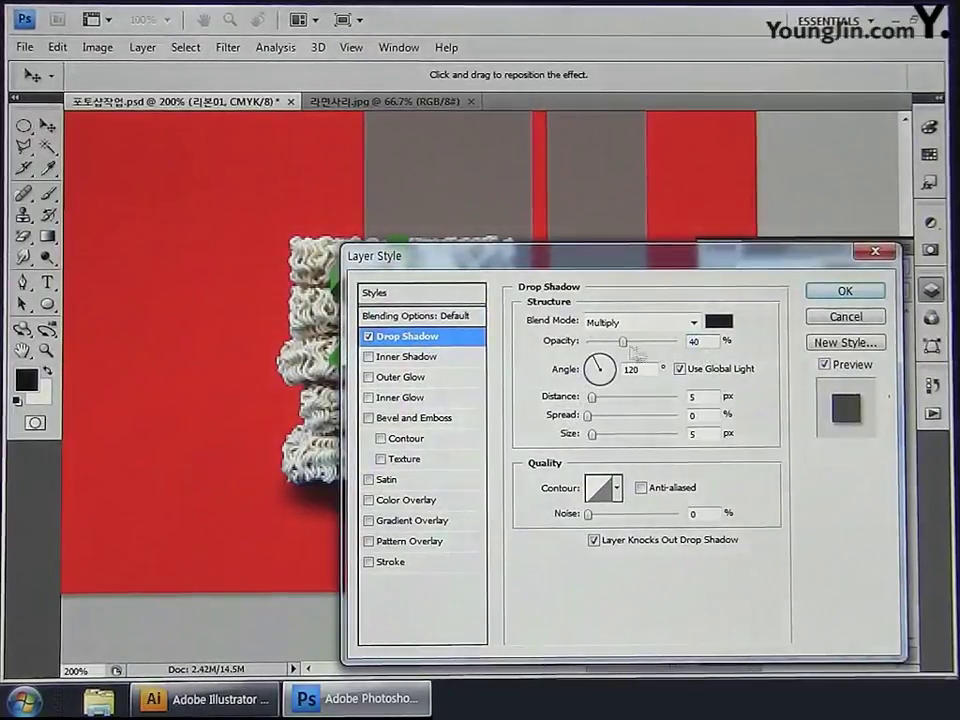
{"action": "left_click_drag", "start_coordinate": [591, 397], "coordinate": [606, 397]}
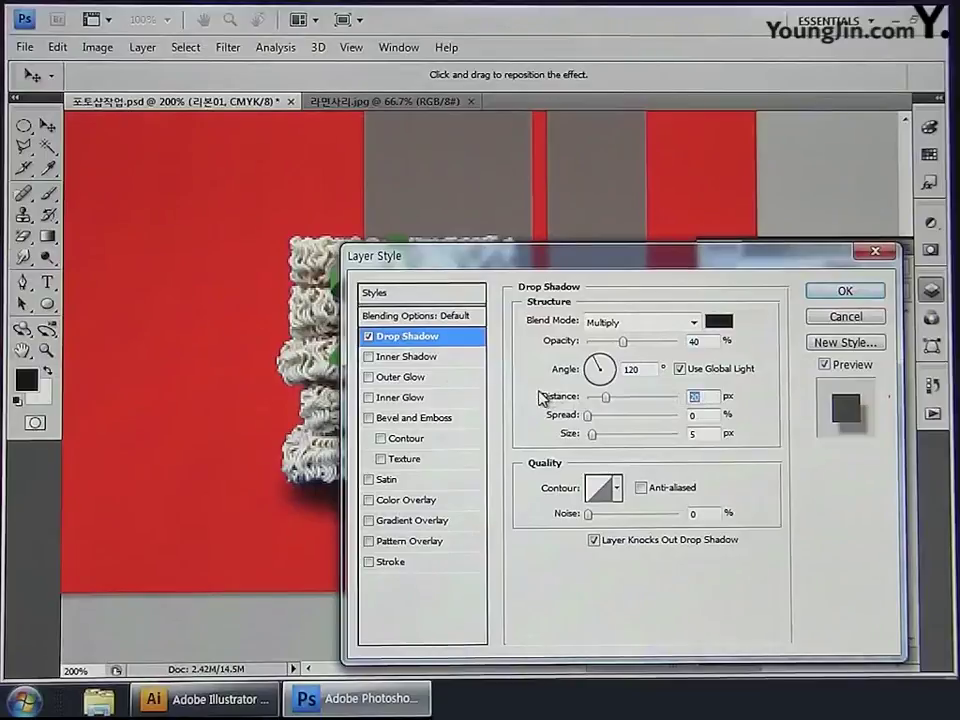
{"action": "type", "text": "2"}
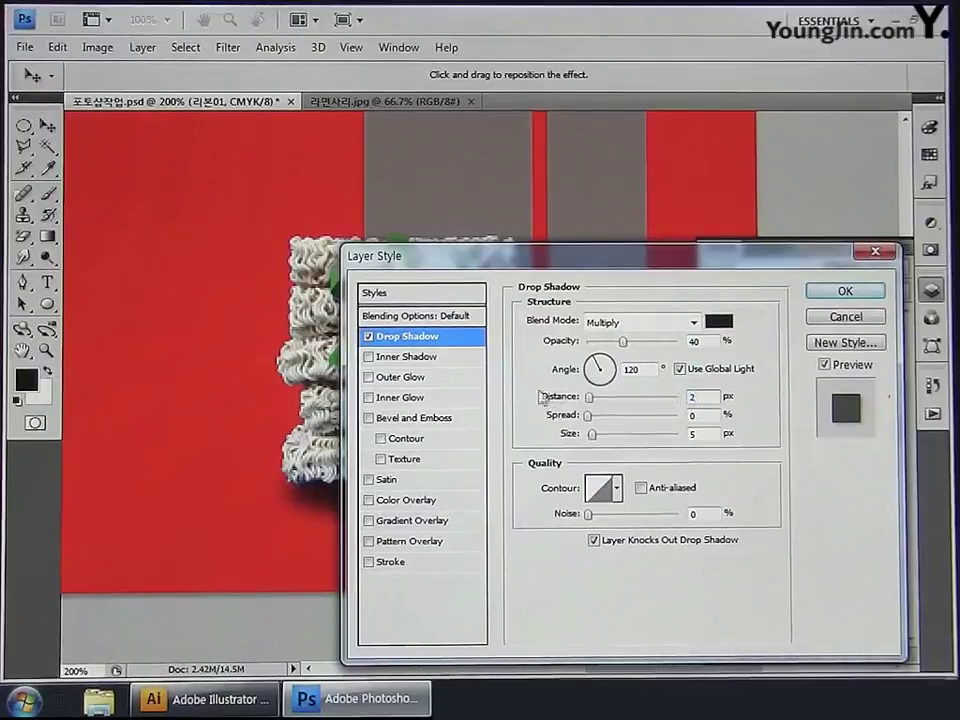
{"action": "type", "text": "0"}
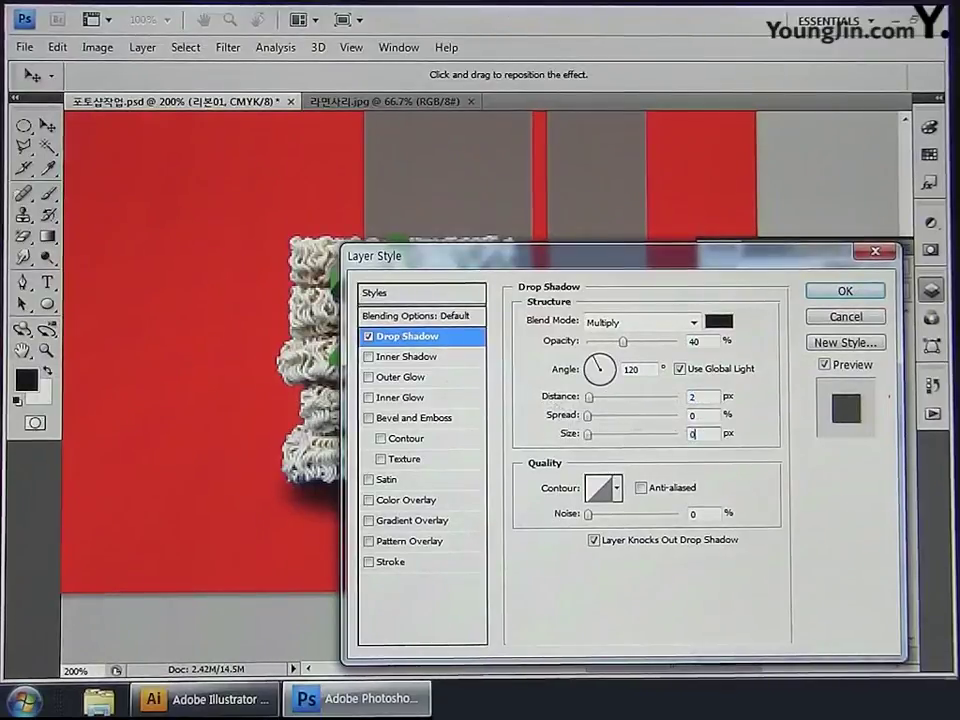
{"action": "left_click", "coordinate": [843, 291]}
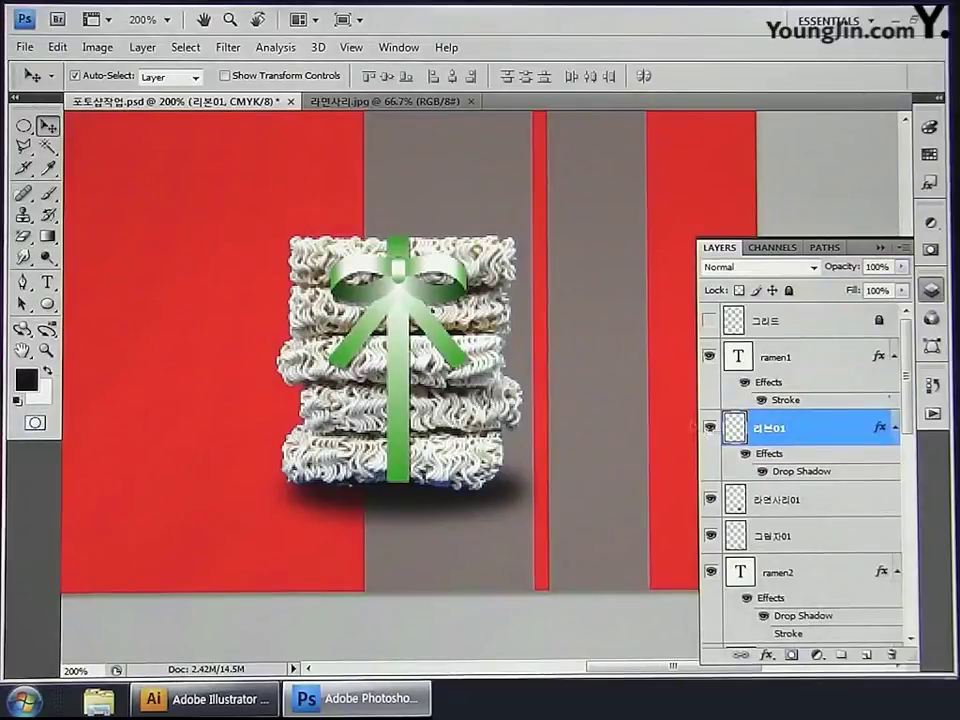
Step: Duplicate the 리본01, 라면사리01 and 그림자01 layers together and move the copies directly beneath 그림자01
{"action": "left_click", "coordinate": [806, 502], "text": "shift"}
{"action": "left_click", "coordinate": [810, 538], "text": "shift"}
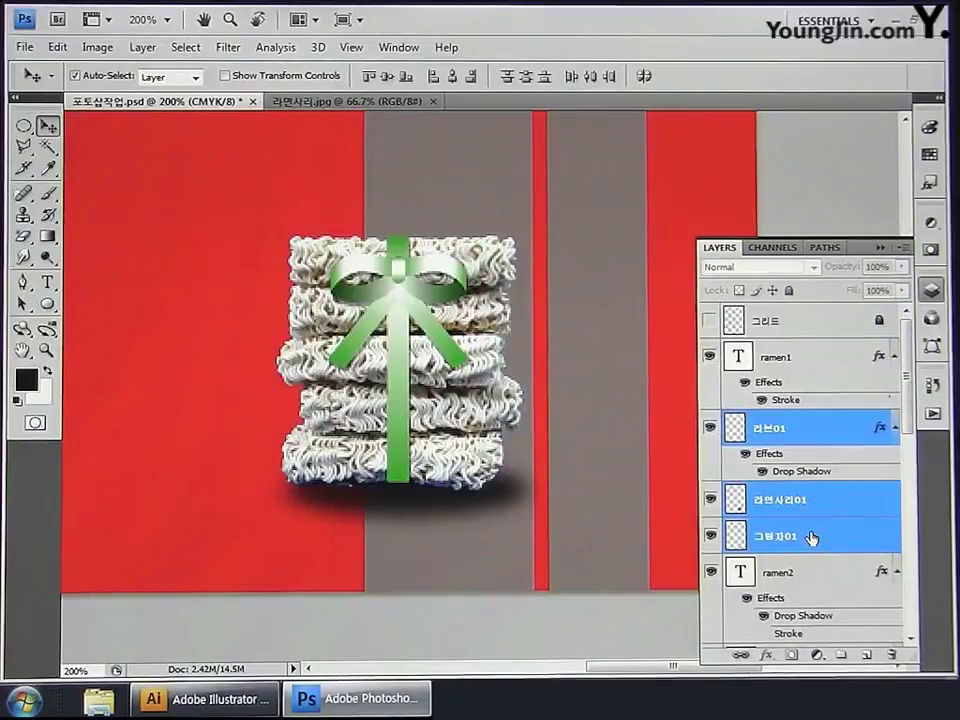
{"action": "left_click_drag", "start_coordinate": [826, 541], "coordinate": [868, 656]}
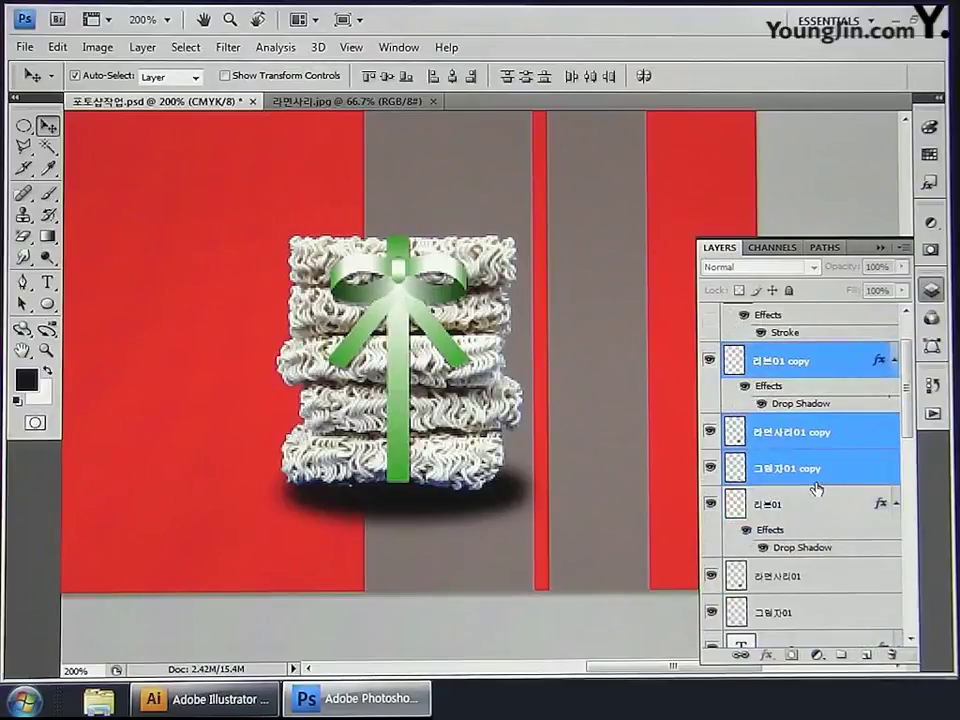
{"action": "left_click_drag", "start_coordinate": [912, 430], "coordinate": [911, 452]}
{"action": "left_click_drag", "start_coordinate": [830, 398], "coordinate": [831, 549]}
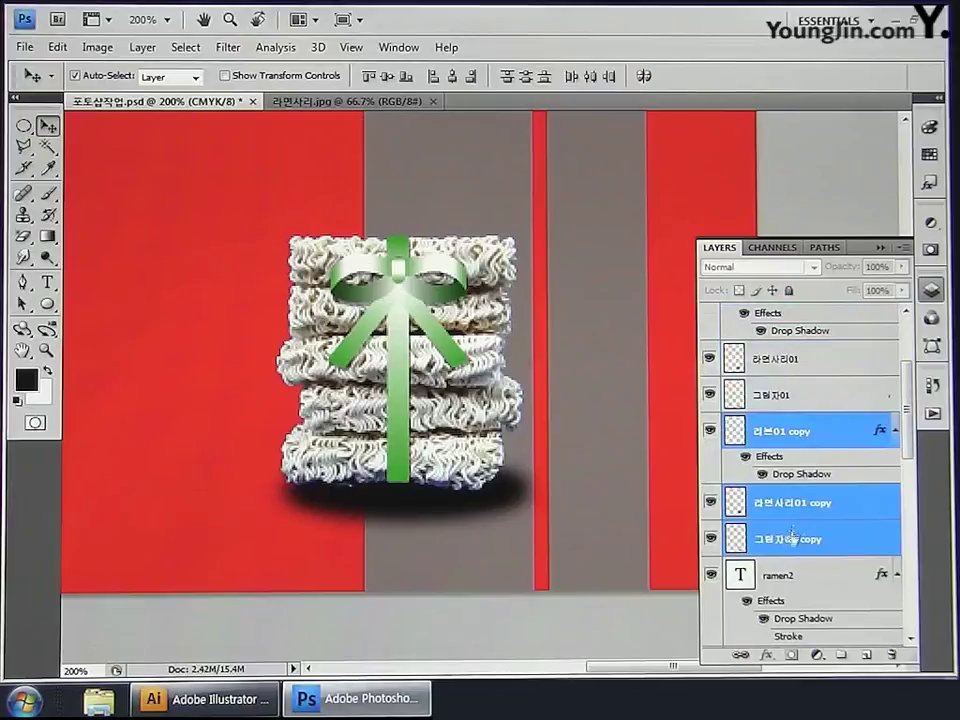
Step: Rename the three copied layers as 그림자02, 리본02 and 라면사리02
{"action": "double_click", "coordinate": [787, 541]}
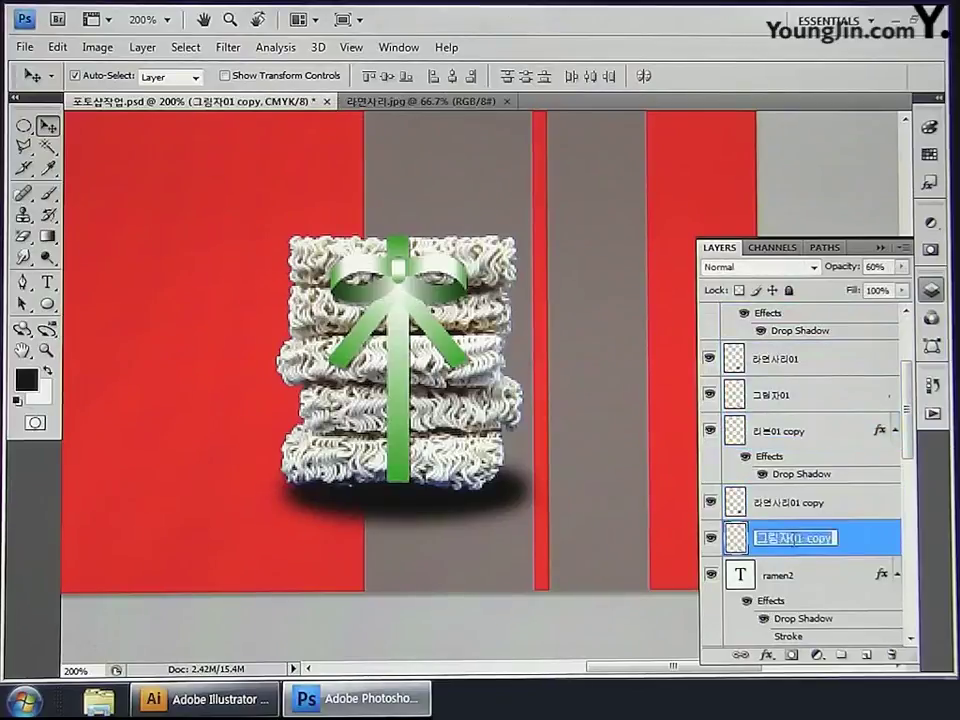
{"action": "type", "text": "그림자02"}
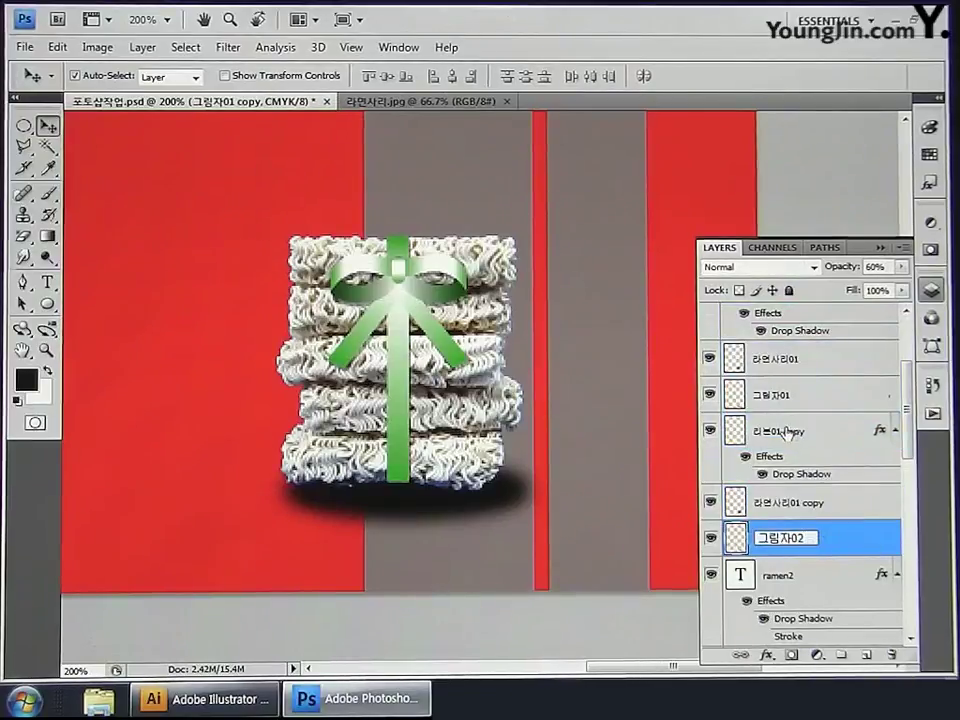
{"action": "left_click", "coordinate": [777, 434]}
{"action": "double_click", "coordinate": [777, 434]}
{"action": "left_click_drag", "start_coordinate": [785, 431], "coordinate": [841, 440]}
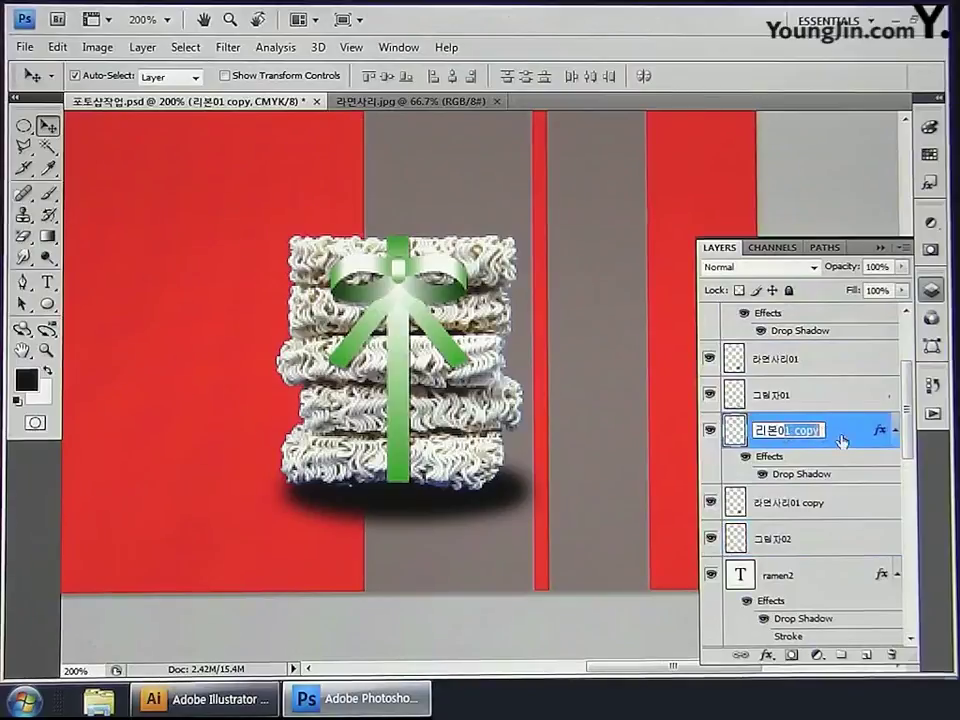
{"action": "type", "text": "2"}
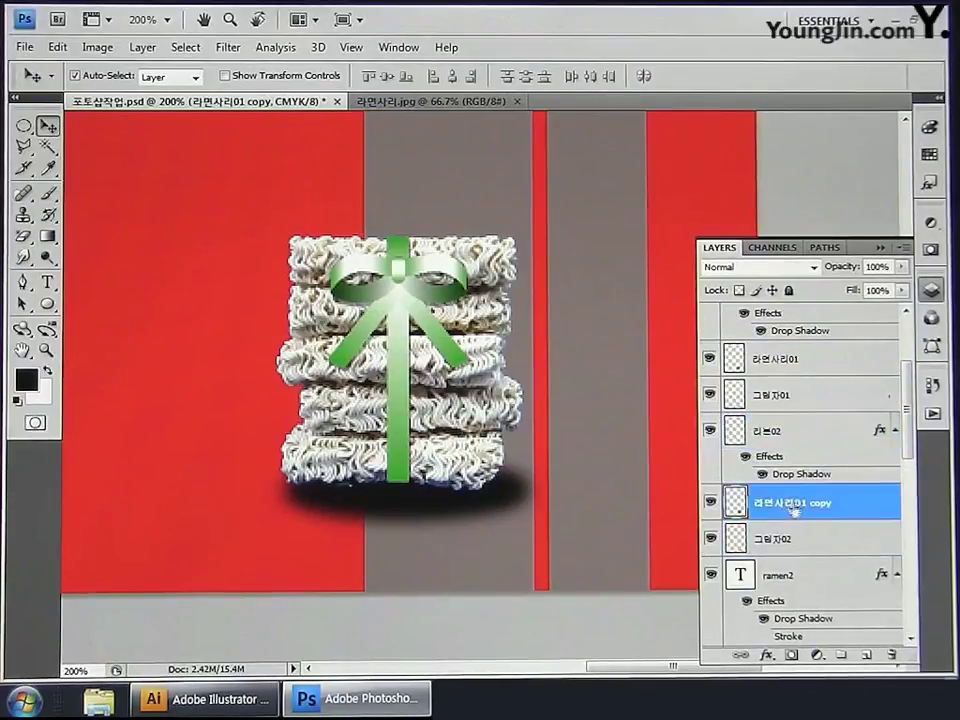
{"action": "double_click", "coordinate": [800, 504]}
{"action": "type", "text": "라면사리02"}
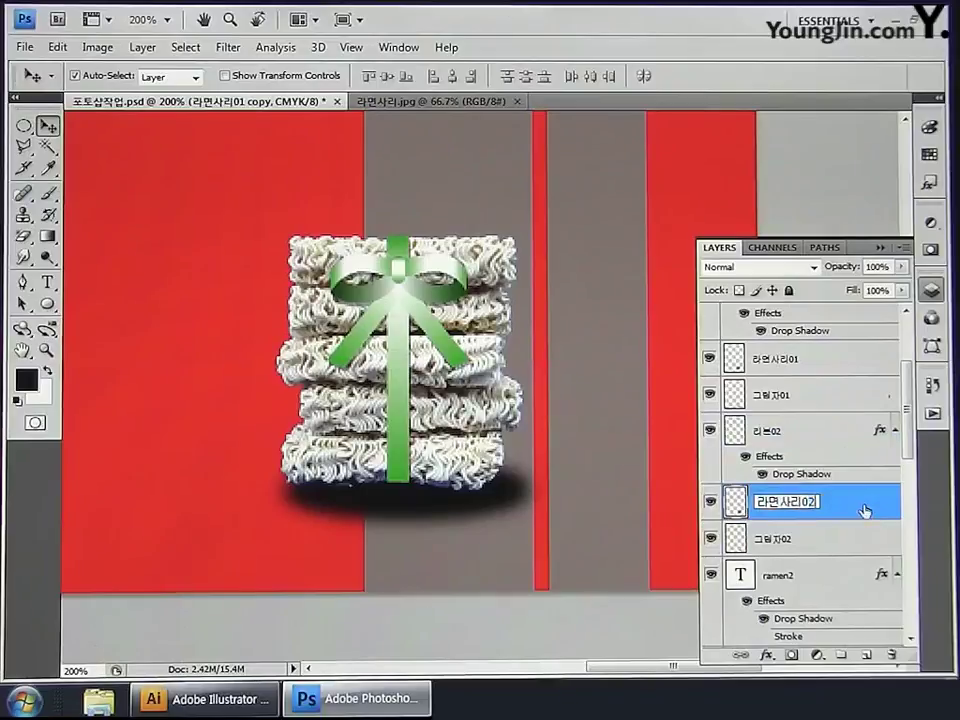
{"action": "key", "text": "Return"}
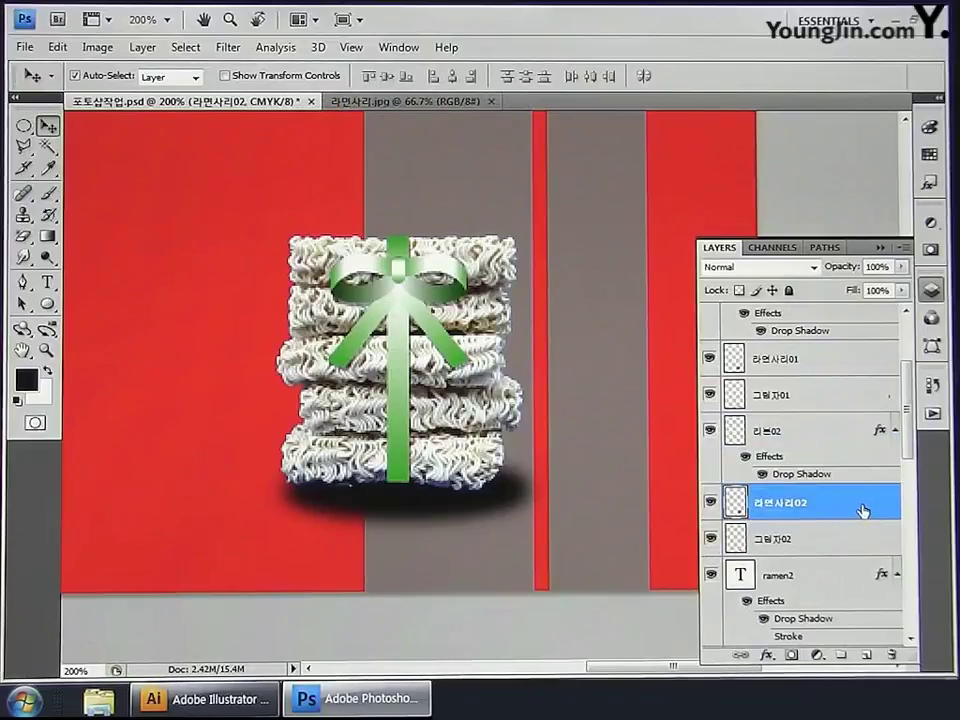
Step: Move the 리본02, 라면사리02 and 그림자02 layers together up and to the right of the first noodle stack
{"action": "left_click", "coordinate": [803, 445], "text": "shift"}
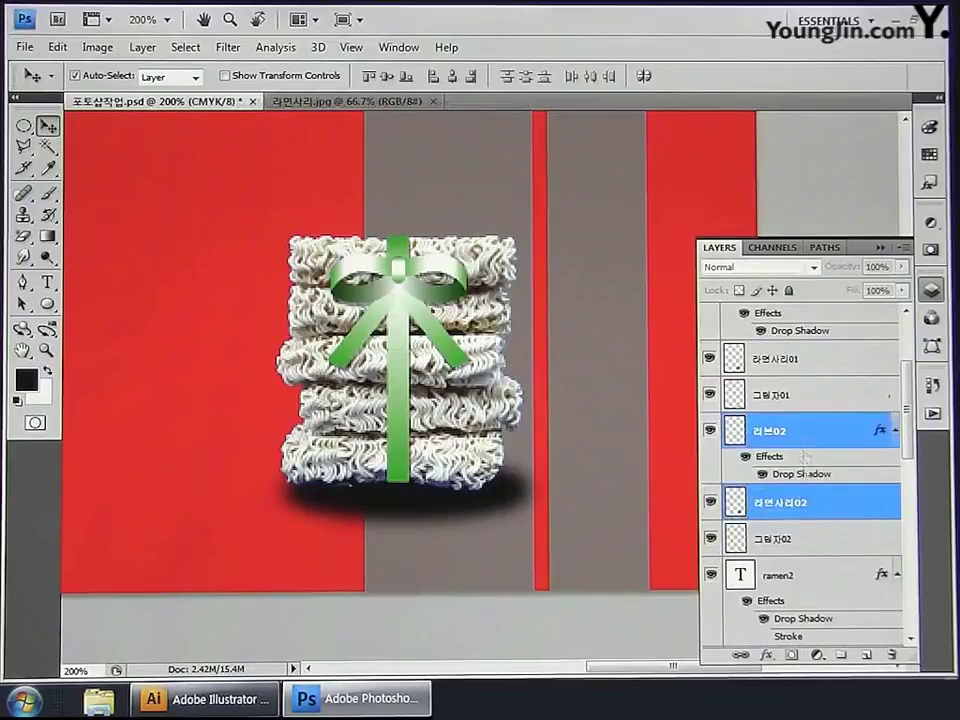
{"action": "left_click", "coordinate": [803, 540], "text": "shift"}
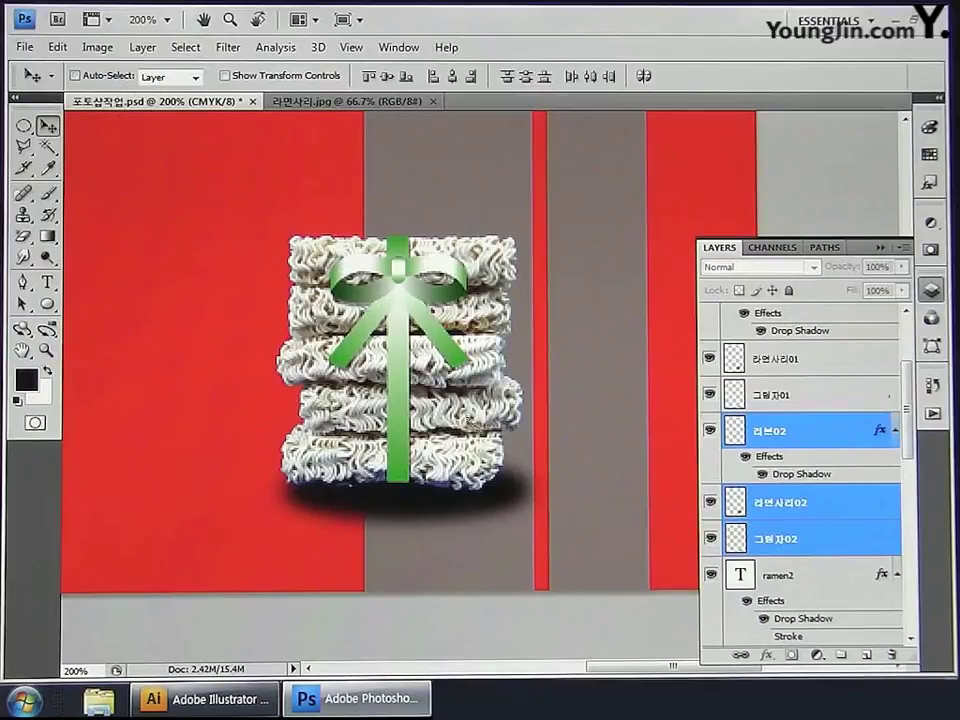
{"action": "left_click_drag", "start_coordinate": [356, 318], "coordinate": [538, 263]}
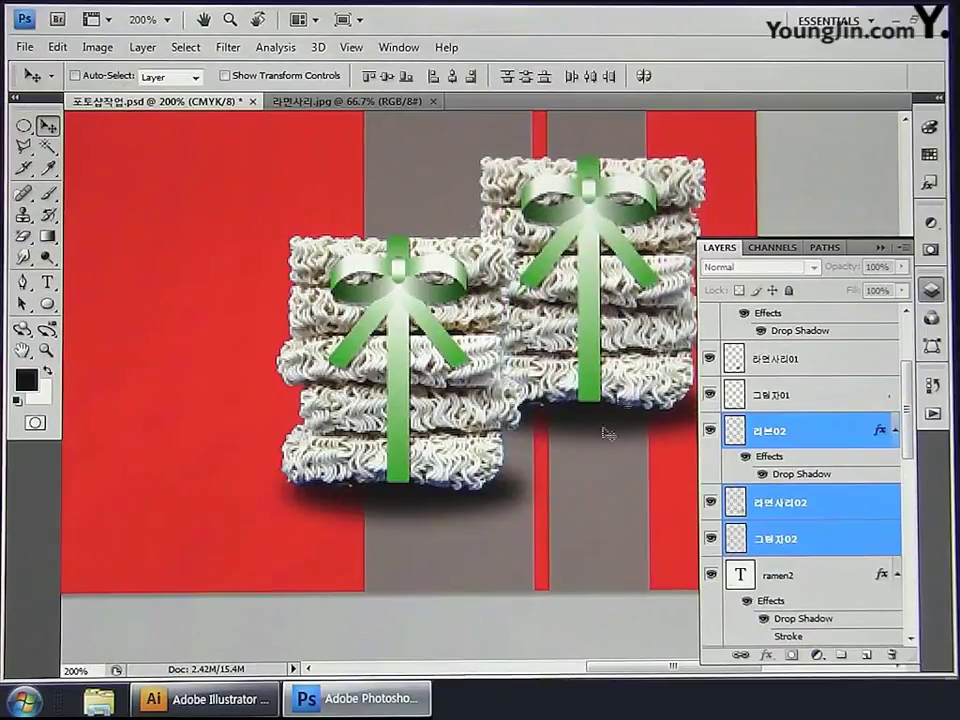
Step: Nudge the second noodle stack left and slightly up so it sits partly behind the first stack
{"action": "left_click_drag", "start_coordinate": [606, 433], "coordinate": [491, 497]}
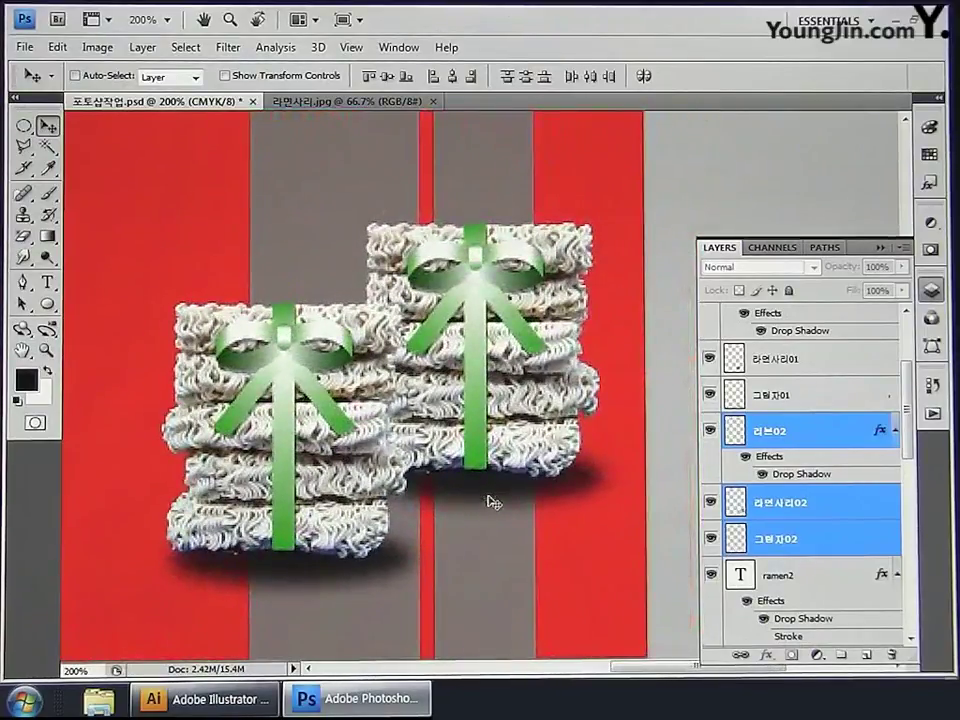
{"action": "key", "text": "Left"}
{"action": "key", "text": "Left"}
{"action": "key", "text": "Left"}
{"action": "key", "text": "Left"}
{"action": "key", "text": "Left"}
{"action": "key", "text": "Left"}
{"action": "key", "text": "Left"}
{"action": "key", "text": "Left"}
{"action": "key", "text": "Left"}
{"action": "key", "text": "Left"}
{"action": "key", "text": "Left"}
{"action": "key", "text": "Left"}
{"action": "key", "text": "Up"}
{"action": "key", "text": "Up"}
{"action": "key", "text": "Up"}
{"action": "key", "text": "Up"}
{"action": "key", "text": "Up"}
{"action": "key", "text": "Up"}
{"action": "key", "text": "Up"}
{"action": "key", "text": "Up"}
{"action": "key", "text": "Up"}
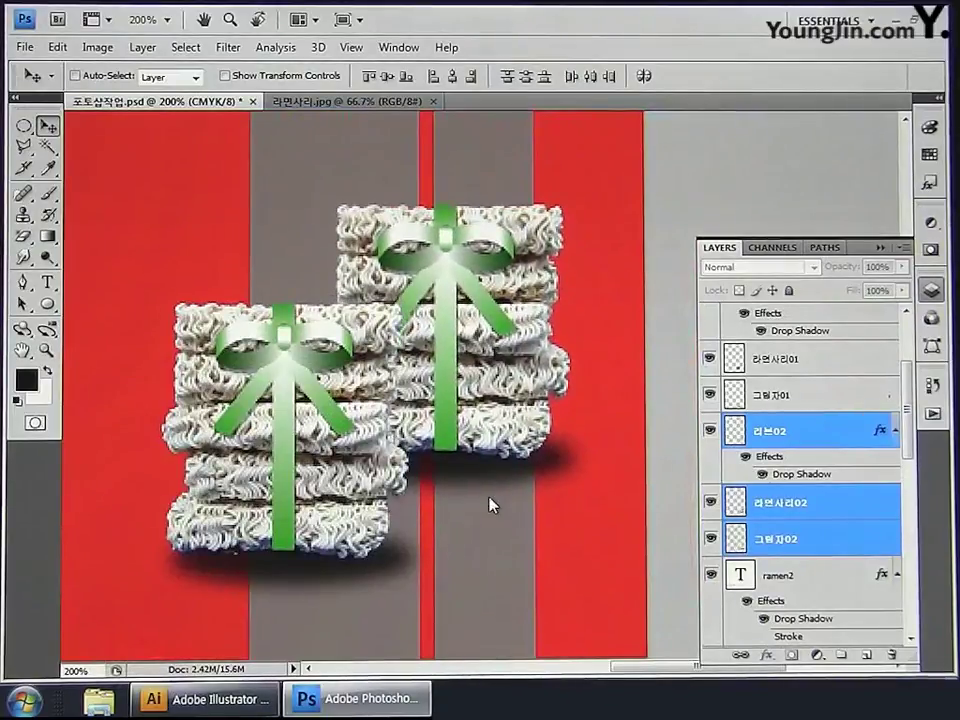
{"action": "key", "text": "Down"}
{"action": "key", "text": "Down"}
{"action": "key", "text": "Down"}
{"action": "key", "text": "Down"}
{"action": "key", "text": "Down"}
{"action": "key", "text": "Down"}
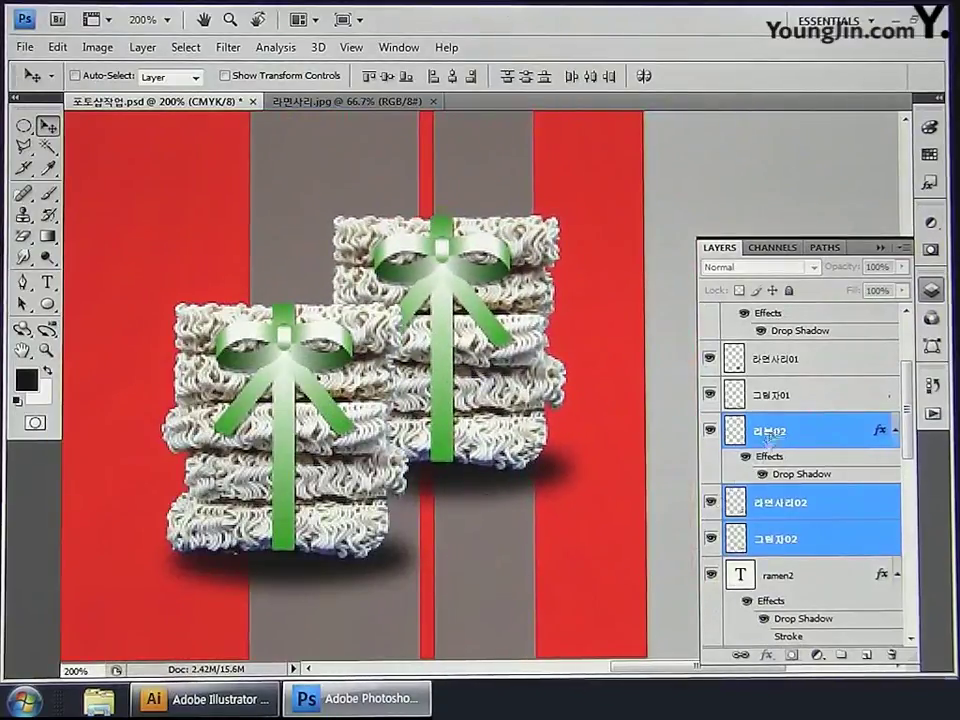
Step: Colorize the 리본02 ribbon red using Hue/Saturation with hue 0 and saturation 100
{"action": "left_click", "coordinate": [809, 432]}
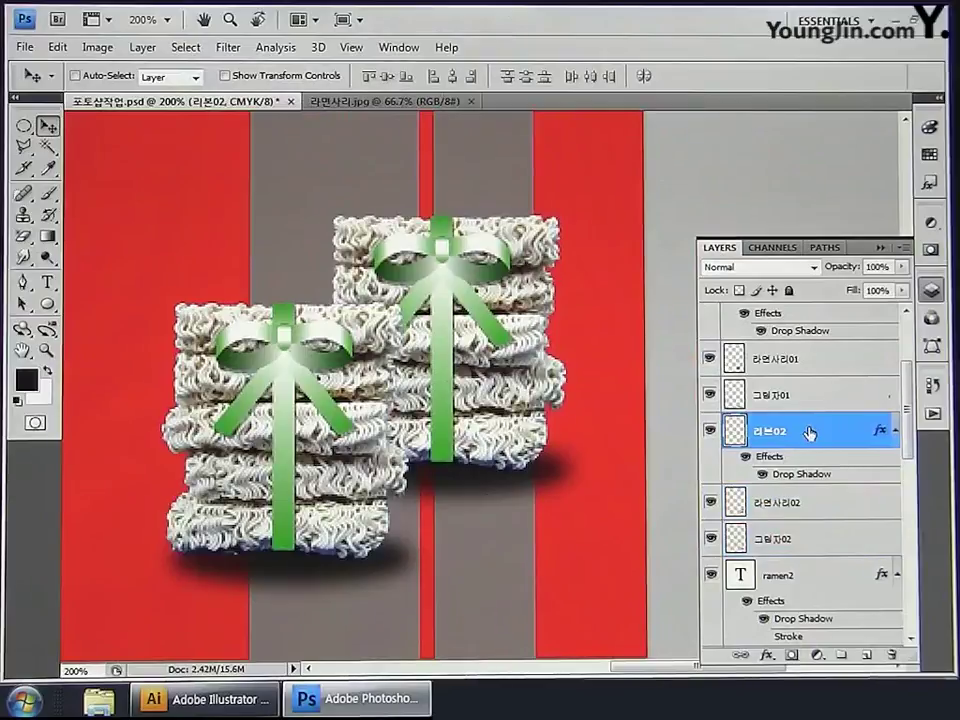
{"action": "left_click", "coordinate": [97, 47]}
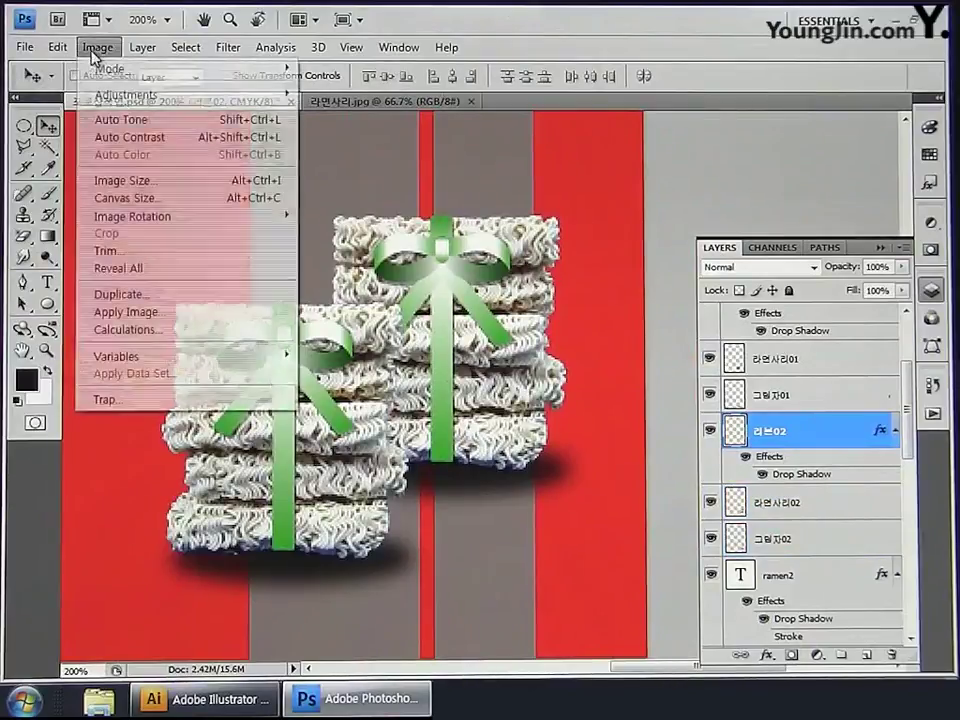
{"action": "mouse_move", "coordinate": [118, 97]}
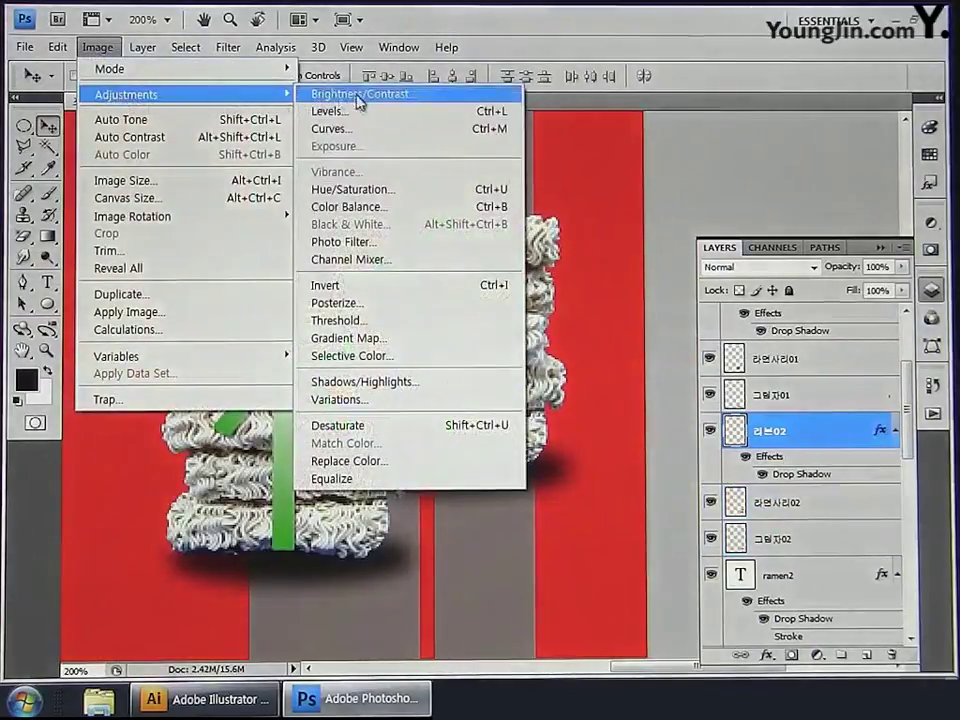
{"action": "left_click", "coordinate": [365, 189]}
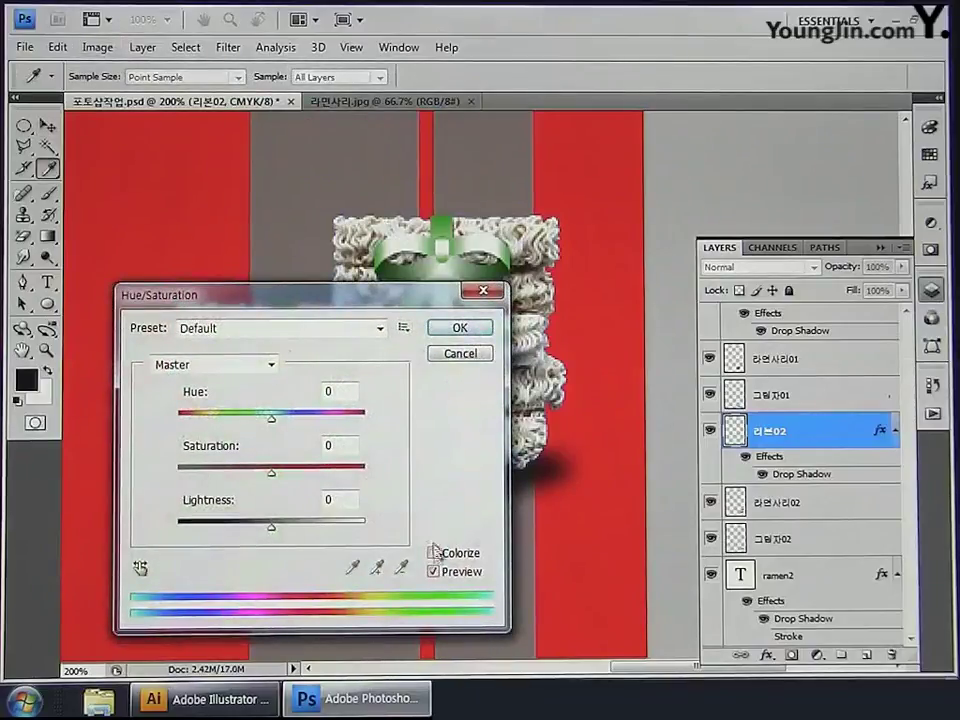
{"action": "left_click", "coordinate": [433, 553]}
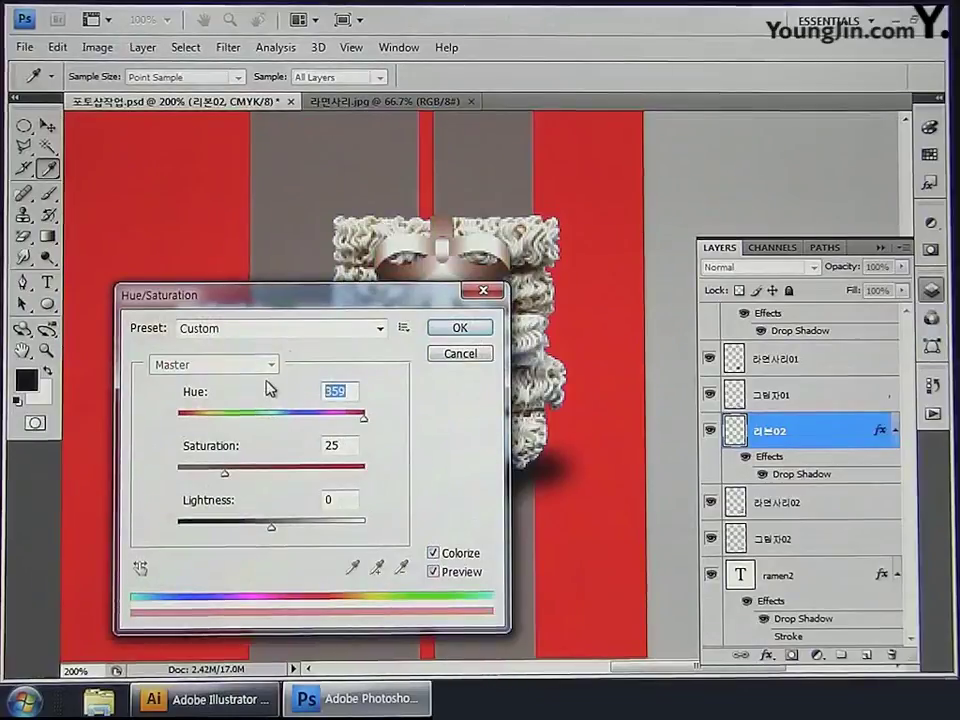
{"action": "type", "text": "0"}
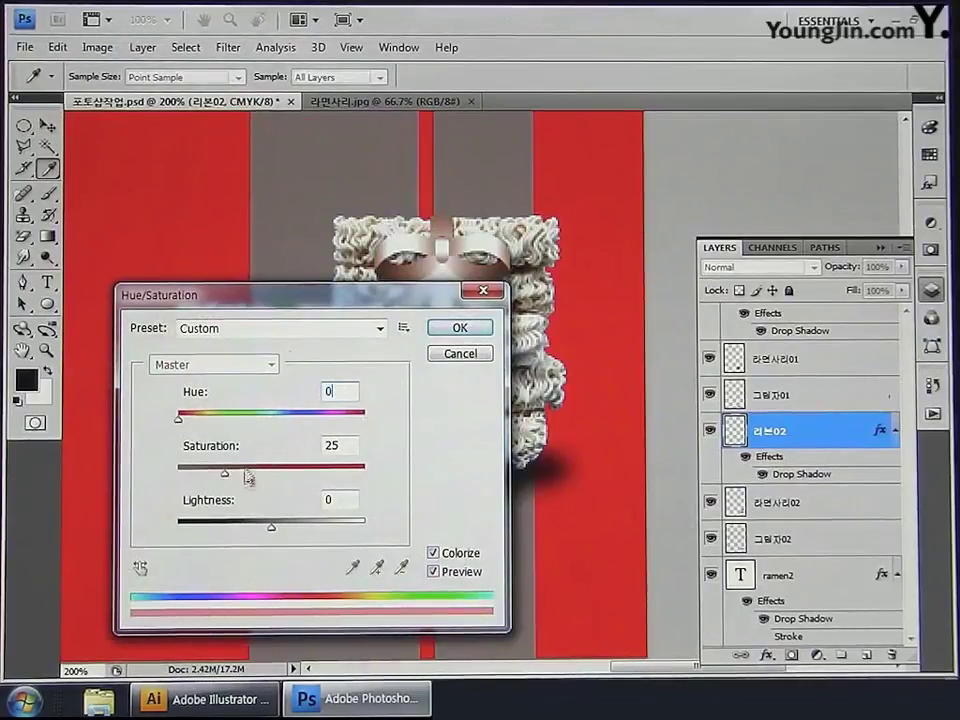
{"action": "left_click_drag", "start_coordinate": [224, 472], "coordinate": [366, 478]}
{"action": "left_click_drag", "start_coordinate": [383, 304], "coordinate": [313, 320]}
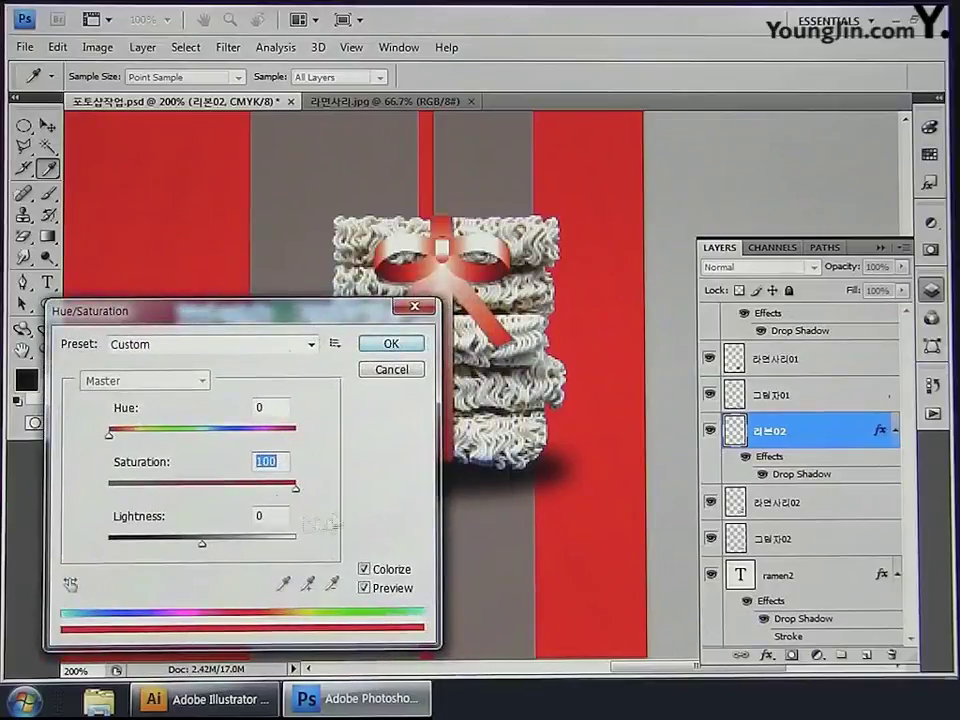
{"action": "left_click", "coordinate": [390, 345]}
{"action": "key", "text": "v"}
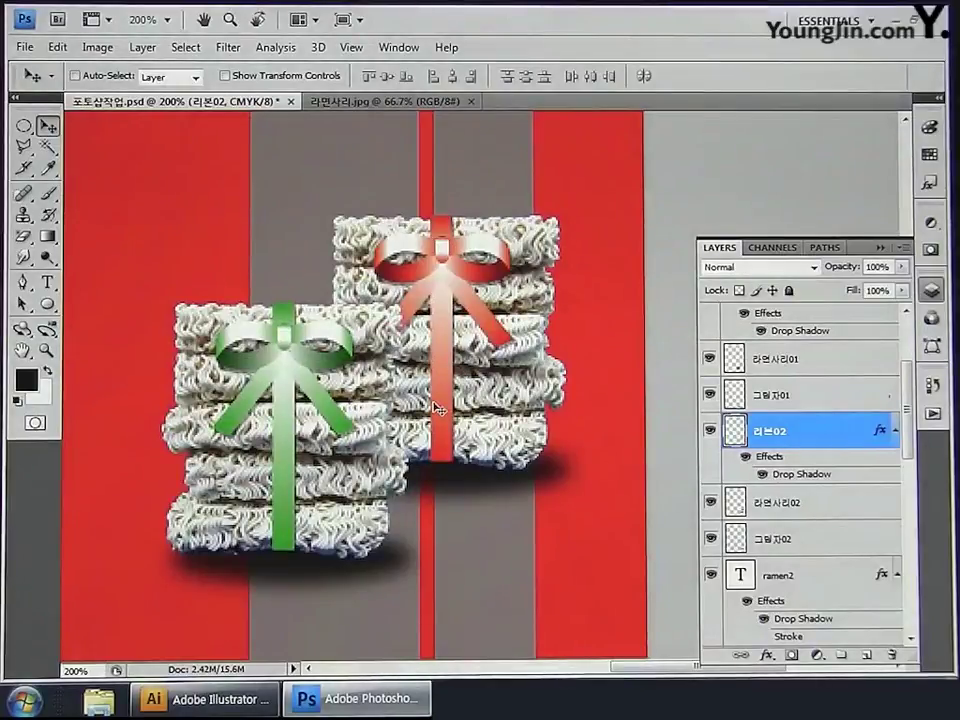
Step: Colorize the 라면사리02 noodles using Hue/Saturation with hue 0 and saturation 60
{"action": "left_click", "coordinate": [825, 510]}
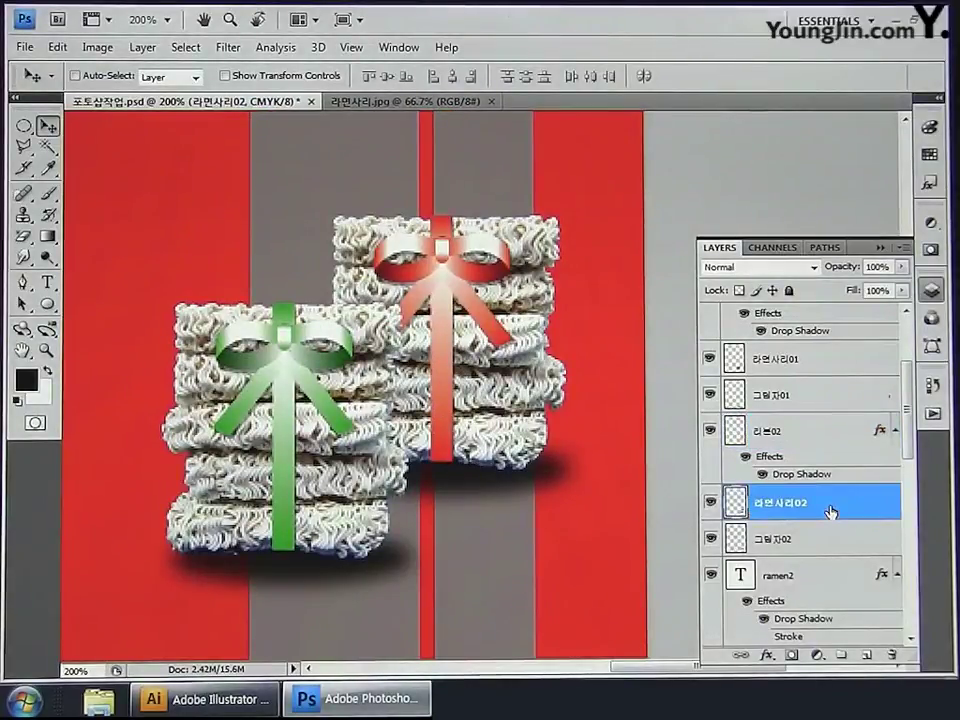
{"action": "left_click", "coordinate": [97, 47]}
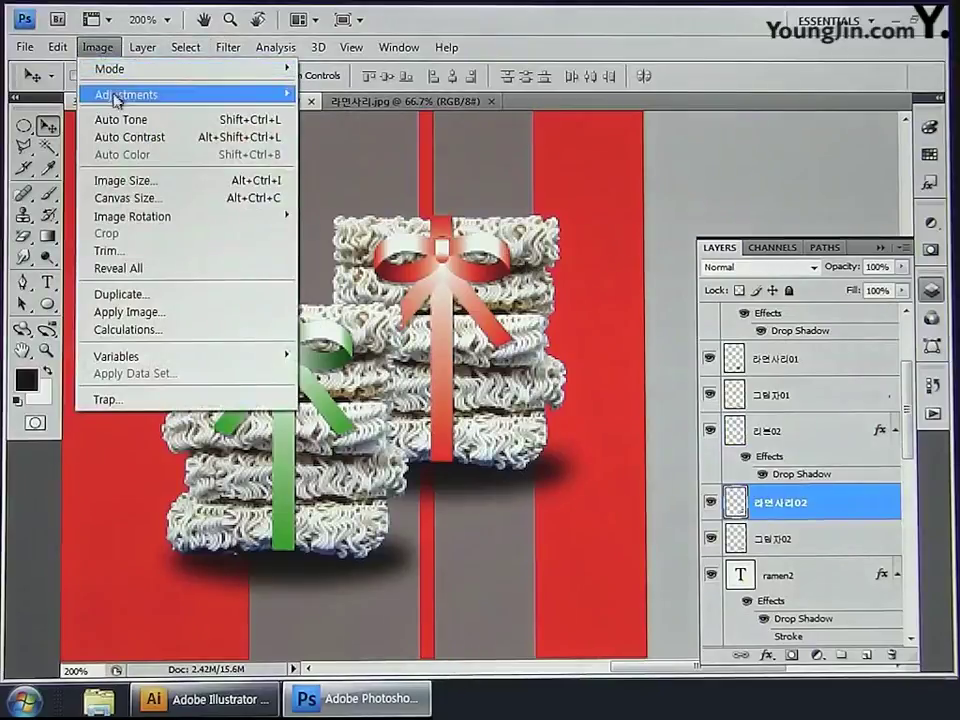
{"action": "mouse_move", "coordinate": [265, 101]}
{"action": "left_click", "coordinate": [352, 189]}
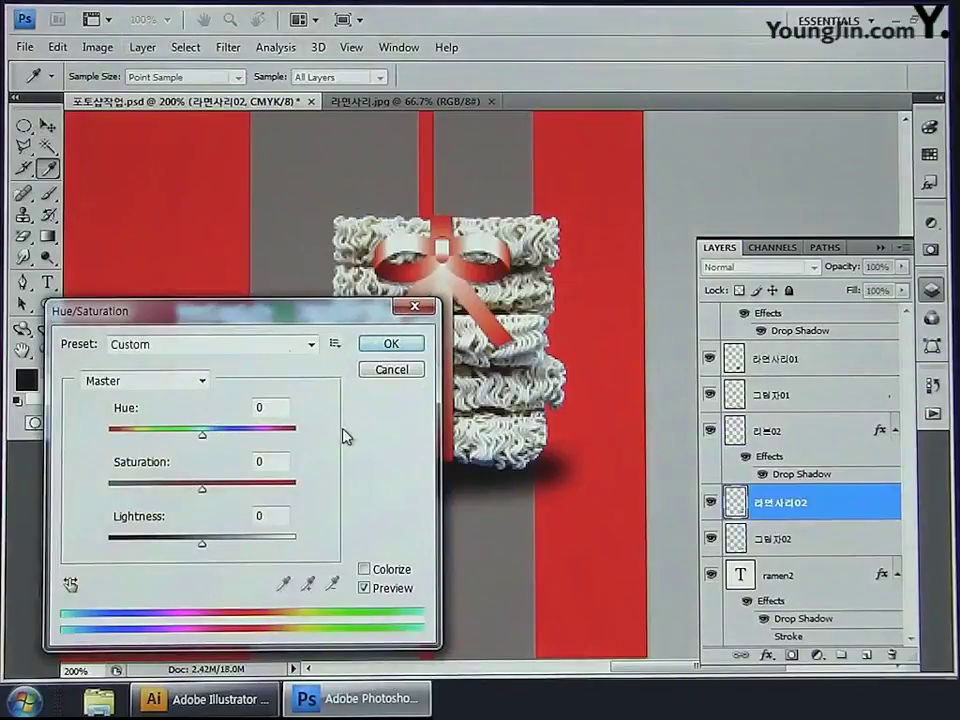
{"action": "left_click", "coordinate": [364, 569]}
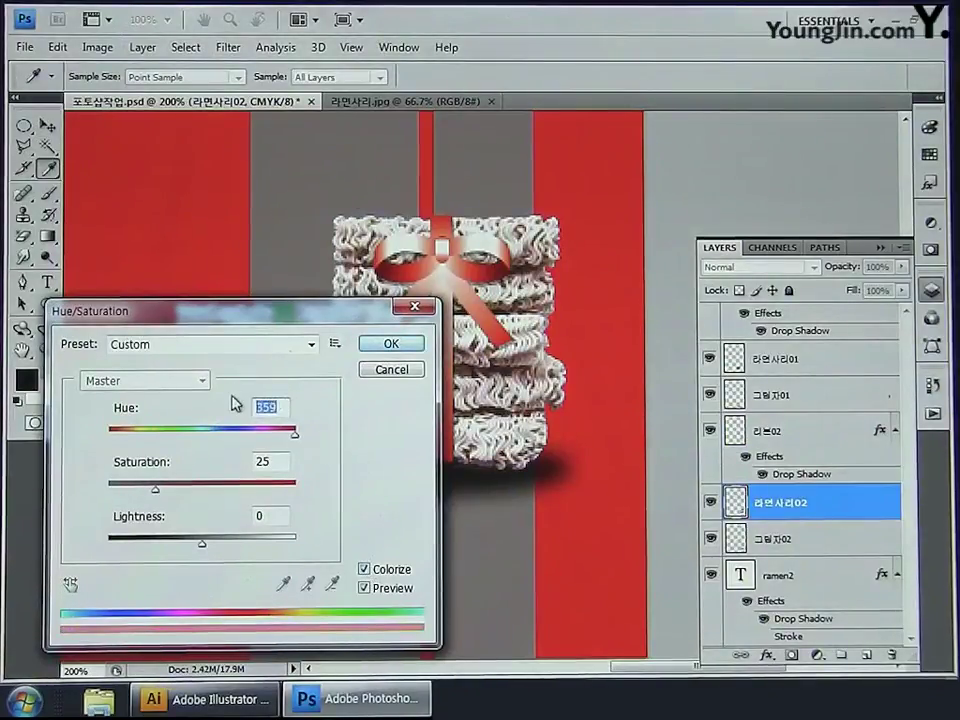
{"action": "type", "text": "0"}
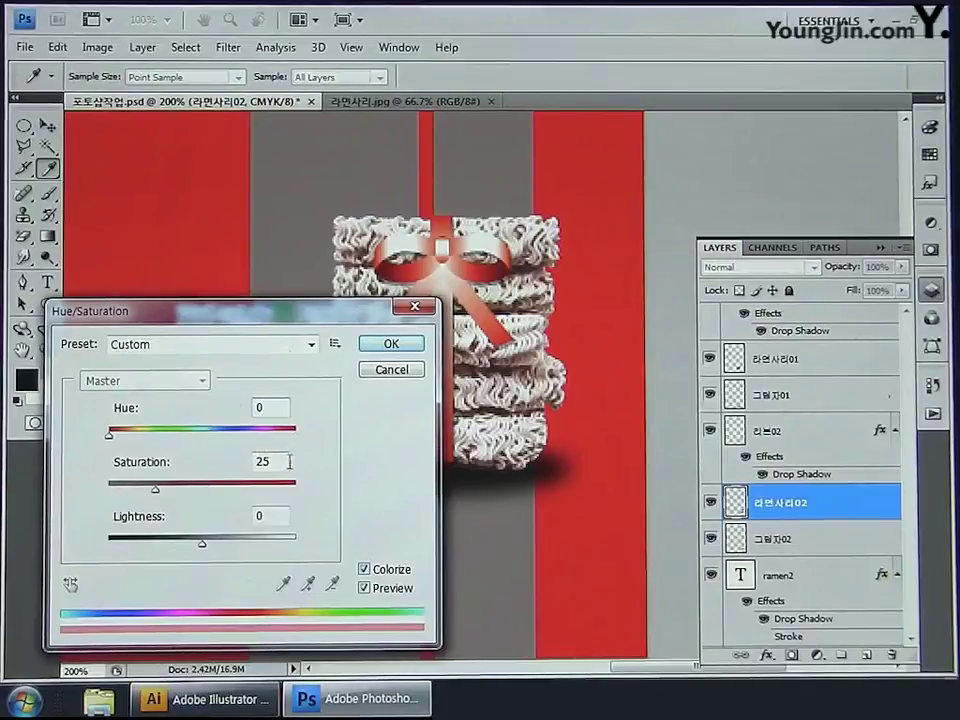
{"action": "type", "text": "60"}
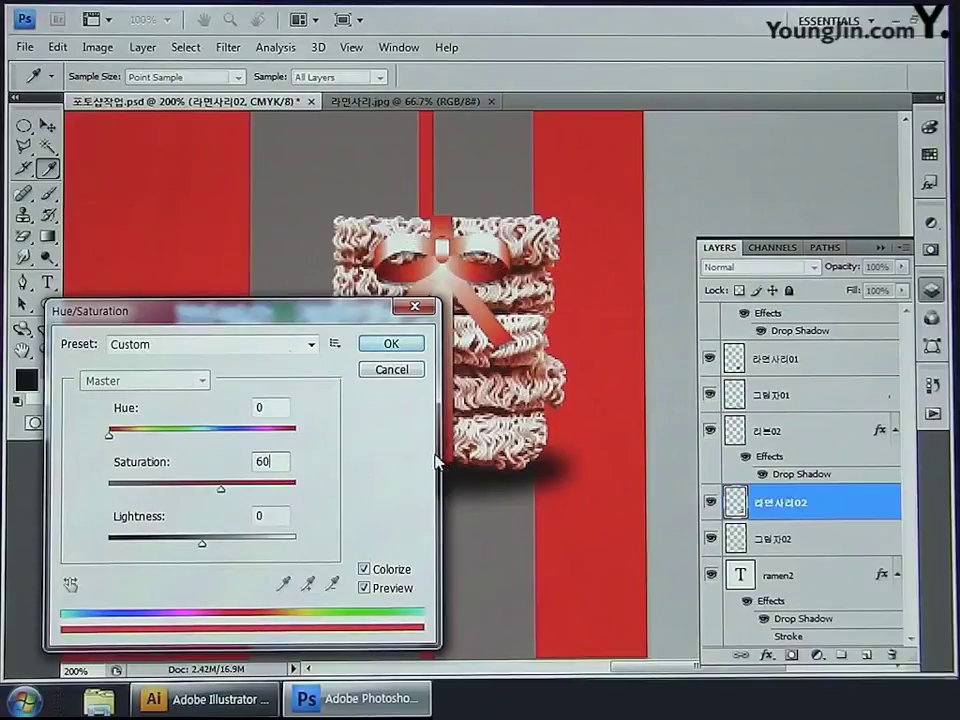
{"action": "left_click", "coordinate": [388, 345]}
{"action": "key", "text": "v"}
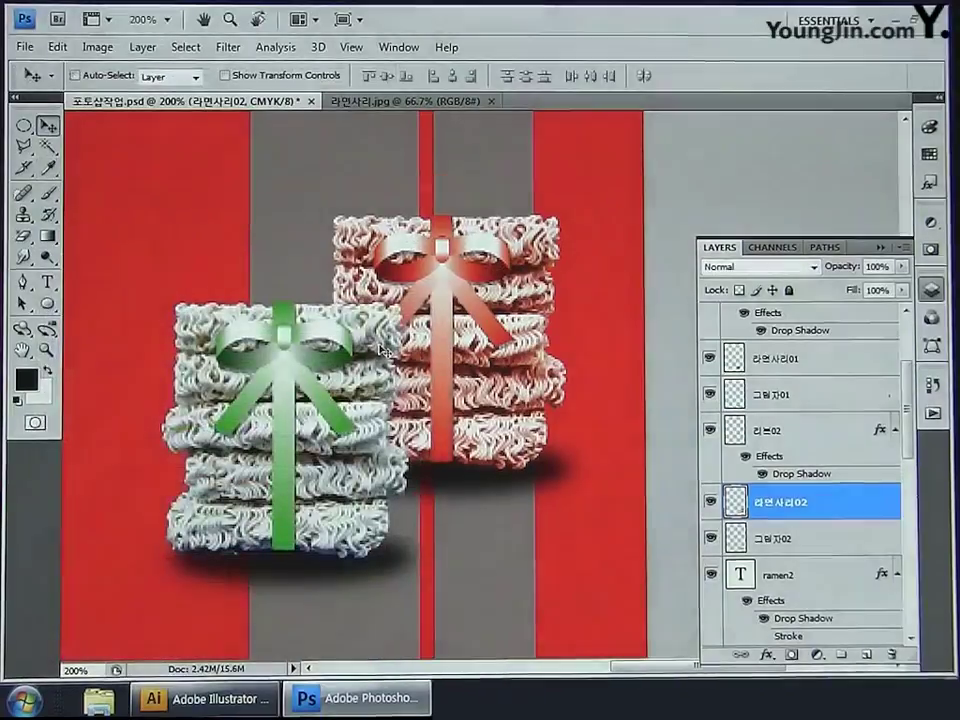
Step: Switch to Illustrator and copy the whole green speech bubble artwork
{"action": "double_click", "coordinate": [22, 349]}
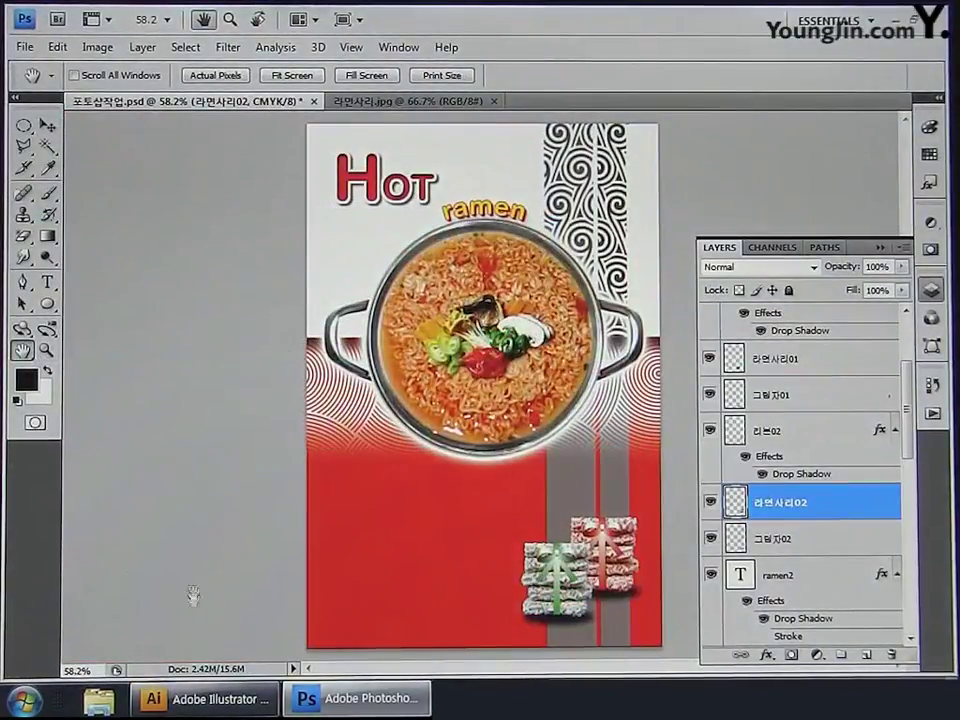
{"action": "left_click", "coordinate": [200, 700]}
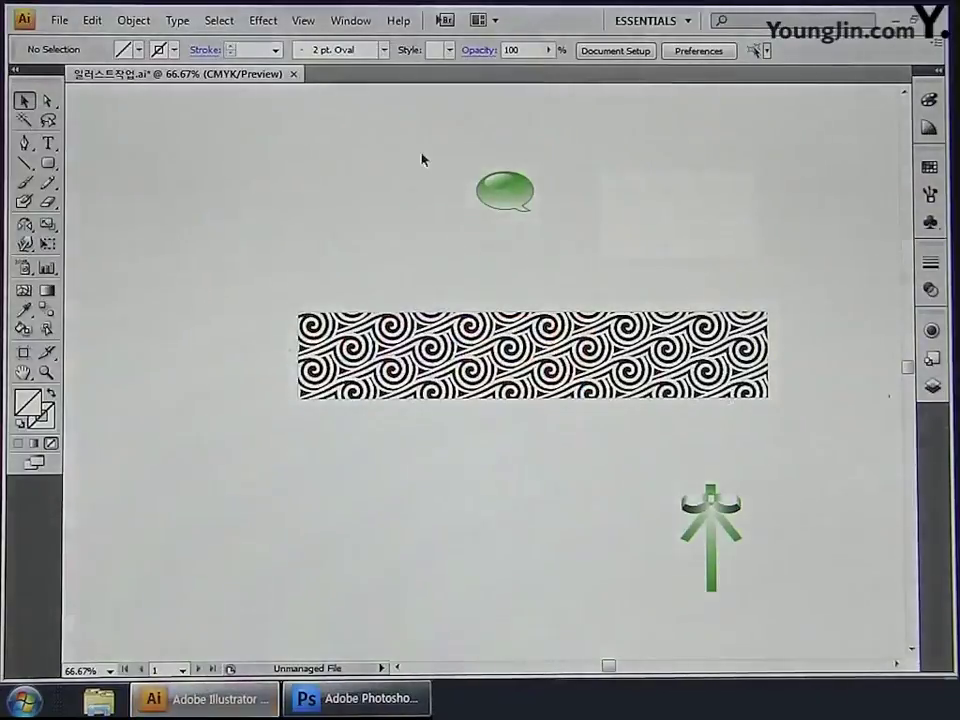
{"action": "left_click_drag", "start_coordinate": [422, 155], "coordinate": [551, 238]}
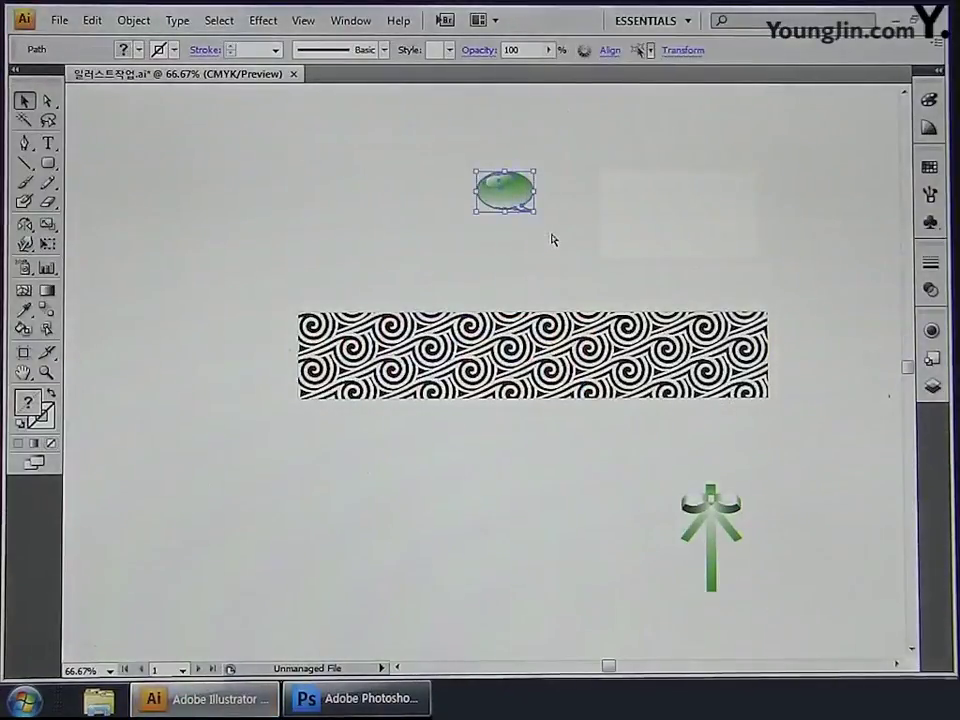
{"action": "key", "text": "ctrl+shift+b"}
{"action": "key", "text": "ctrl+c"}
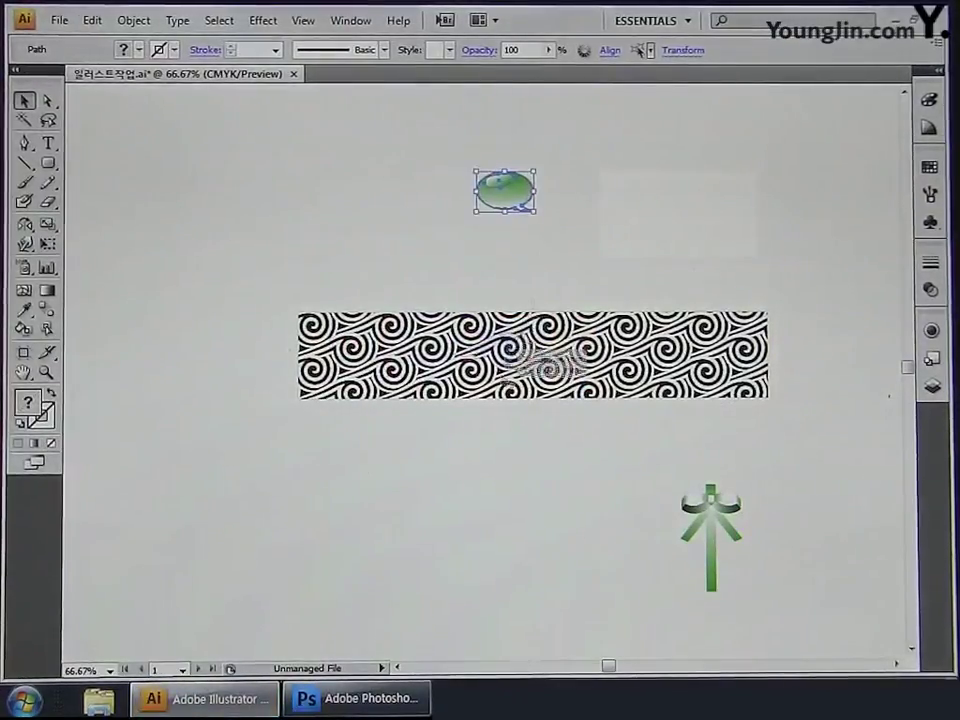
Step: Switch back to Photoshop, paste the speech bubble as pixels and place it in the lower-left red area of the package
{"action": "left_click", "coordinate": [378, 707]}
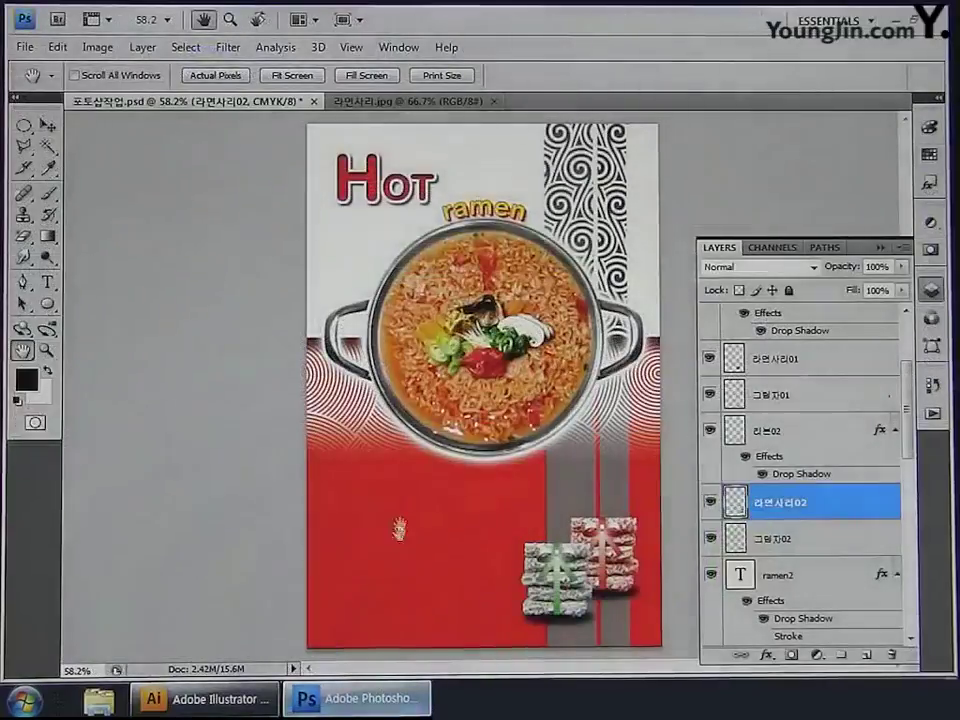
{"action": "key", "text": "ctrl+v"}
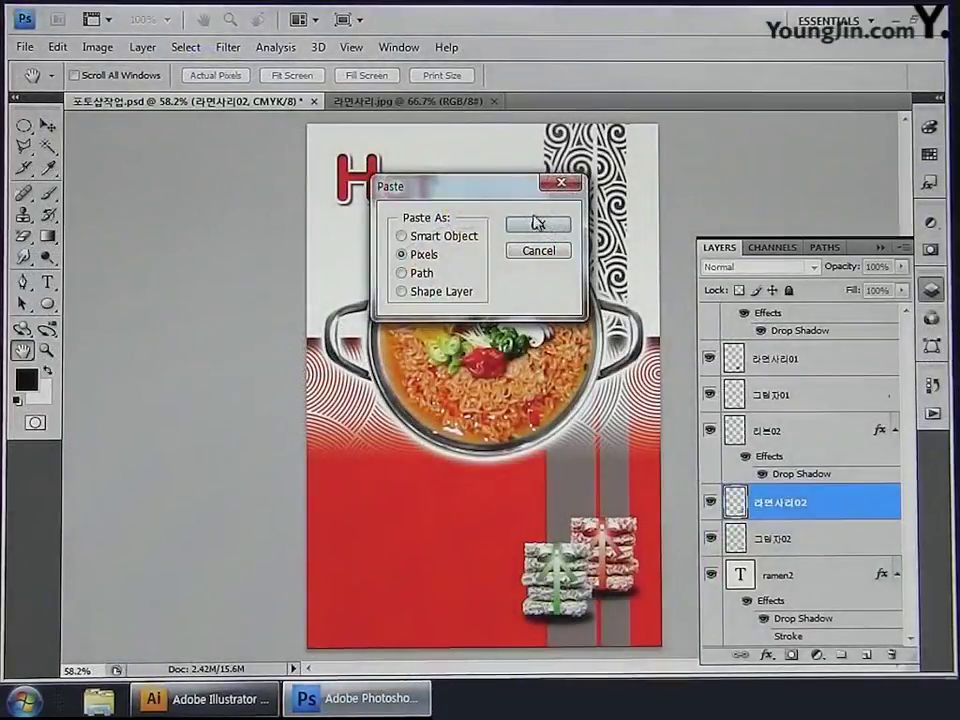
{"action": "left_click", "coordinate": [537, 223]}
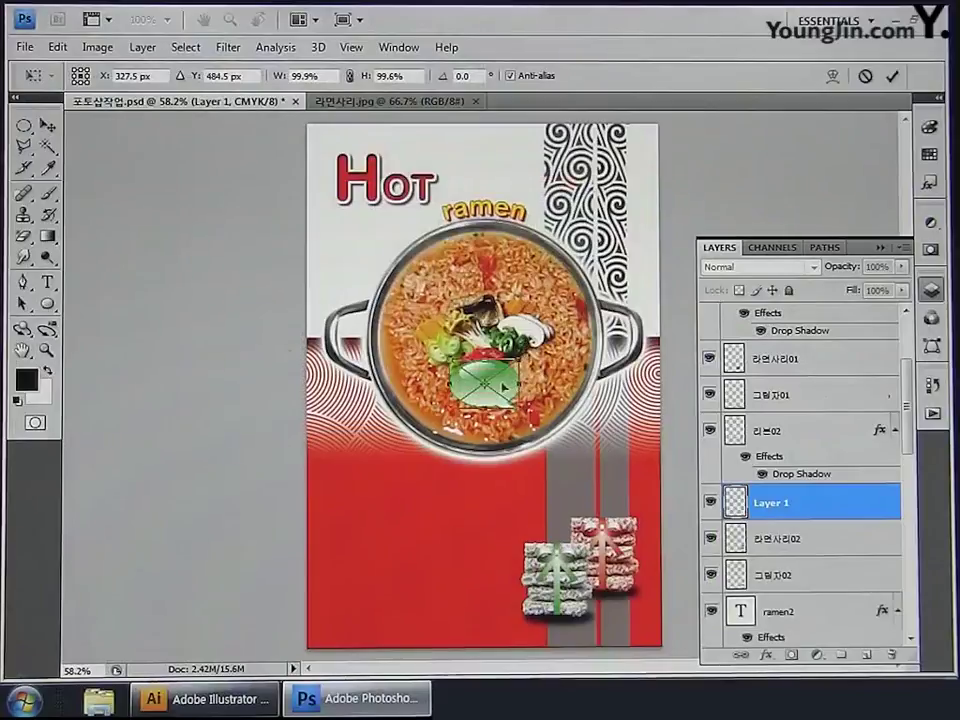
{"action": "left_click_drag", "start_coordinate": [505, 386], "coordinate": [392, 580]}
{"action": "key", "text": "Return"}
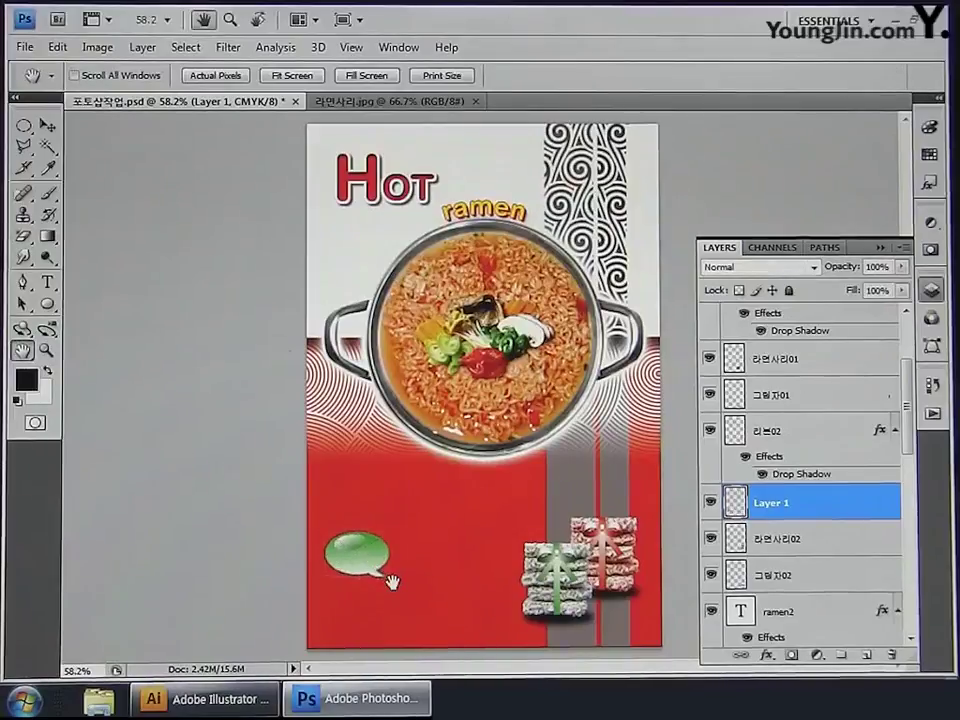
Step: Shift the pasted speech bubble slightly to the right and rename its layer 말풍선
{"action": "left_click", "coordinate": [48, 127]}
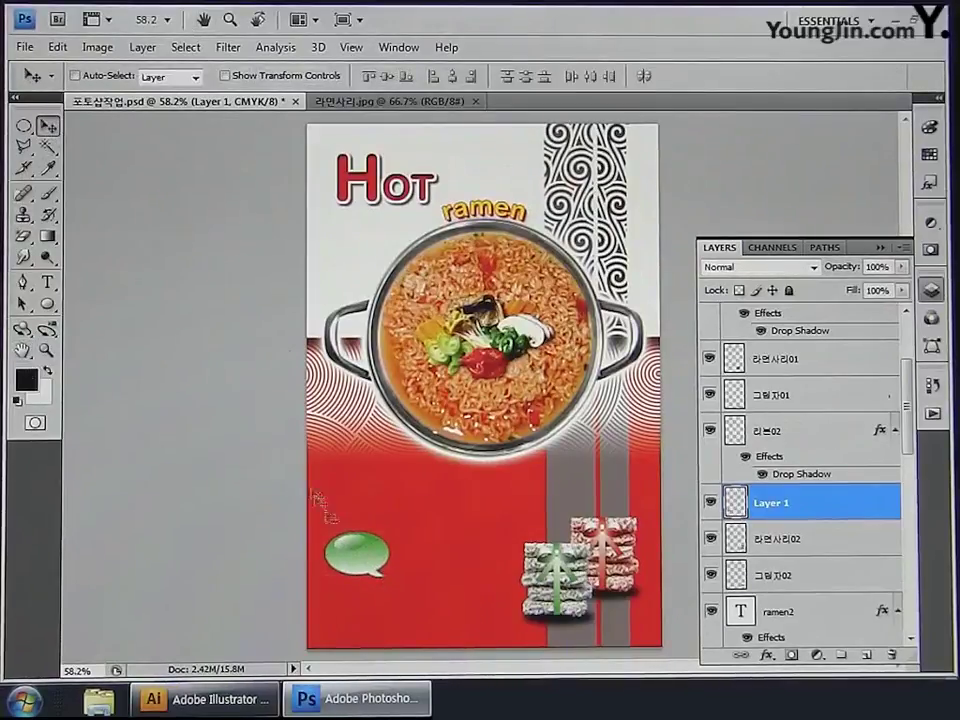
{"action": "left_click_drag", "start_coordinate": [365, 564], "coordinate": [370, 562]}
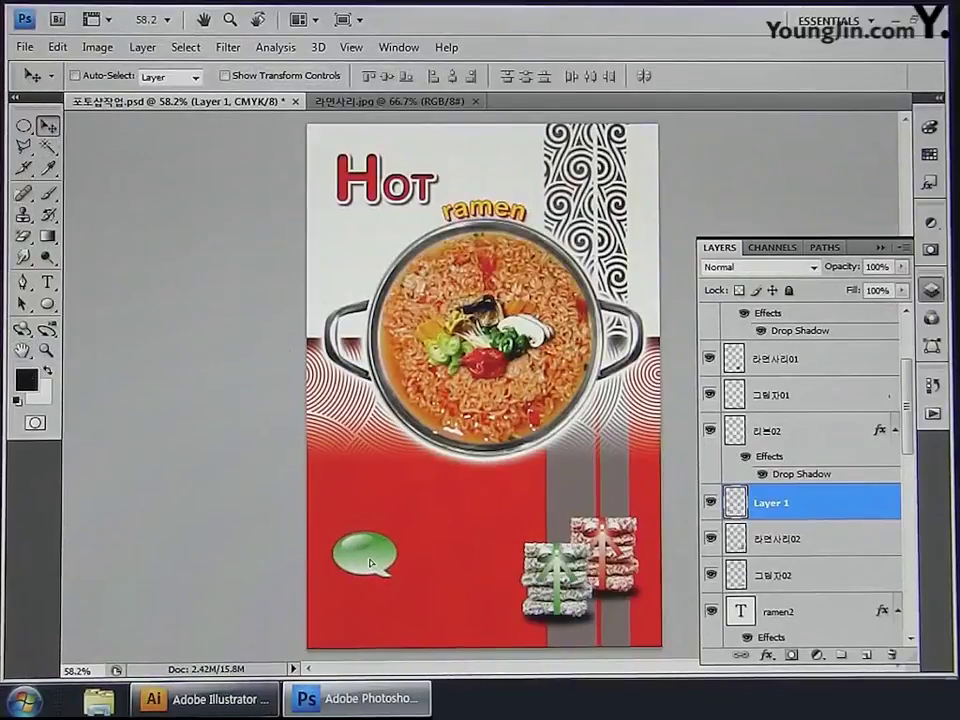
{"action": "double_click", "coordinate": [768, 503]}
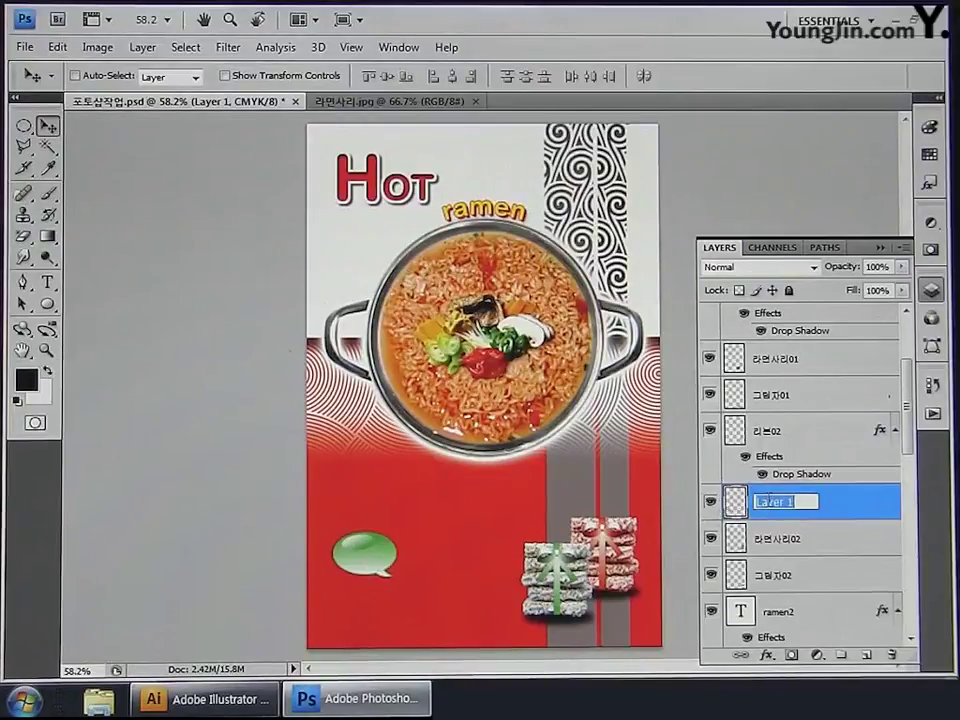
{"action": "type", "text": "리풍선"}
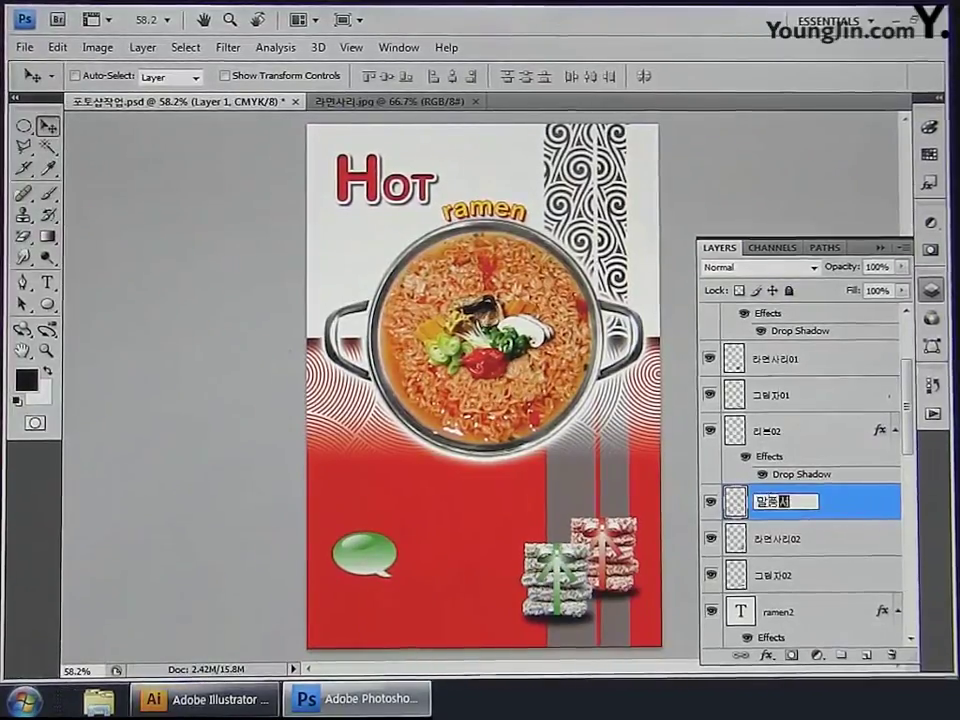
{"action": "key", "text": "Return"}
Step: Apply a default Drop Shadow layer style to the 말풍선 layer
{"action": "double_click", "coordinate": [822, 507]}
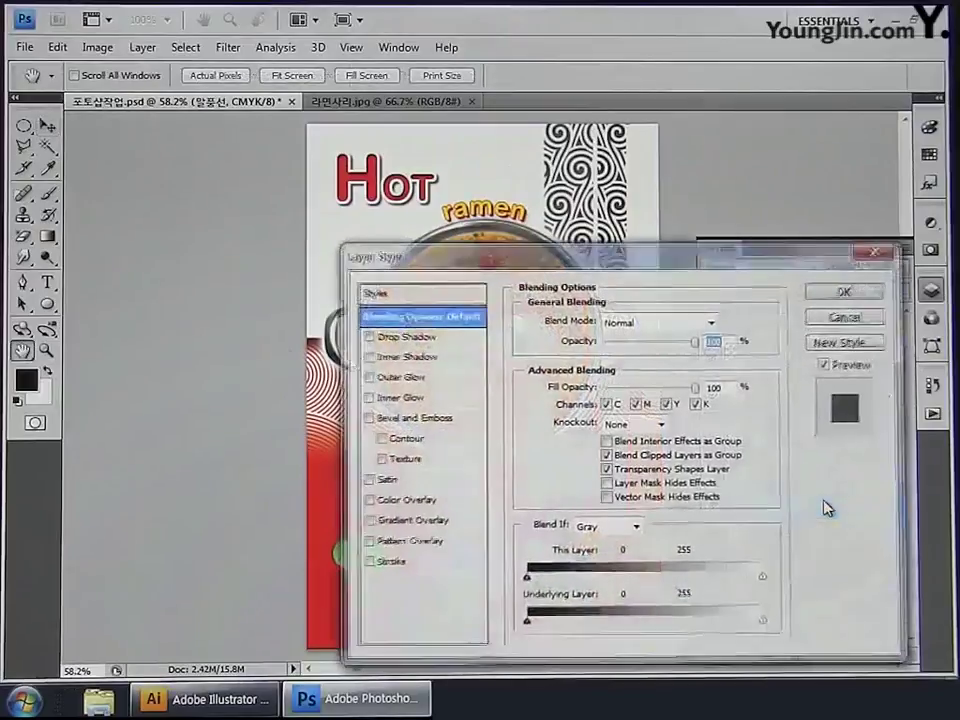
{"action": "left_click", "coordinate": [422, 340]}
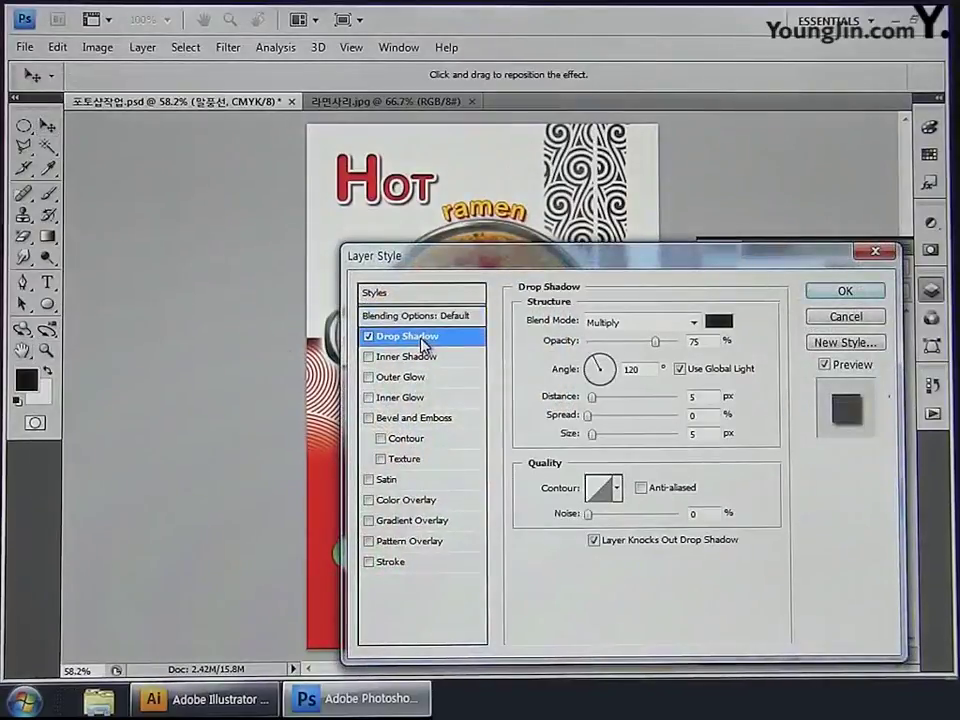
{"action": "left_click", "coordinate": [843, 292]}
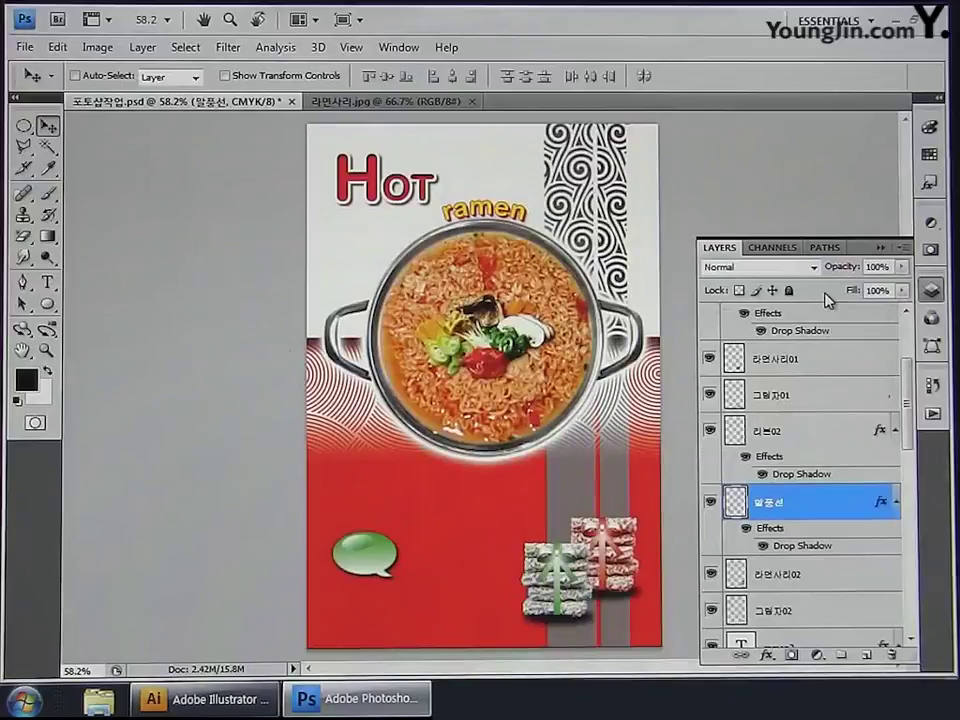
Step: Add the text 5월 inside the green speech bubble using the Type tool
{"action": "key", "text": "ctrl+1"}
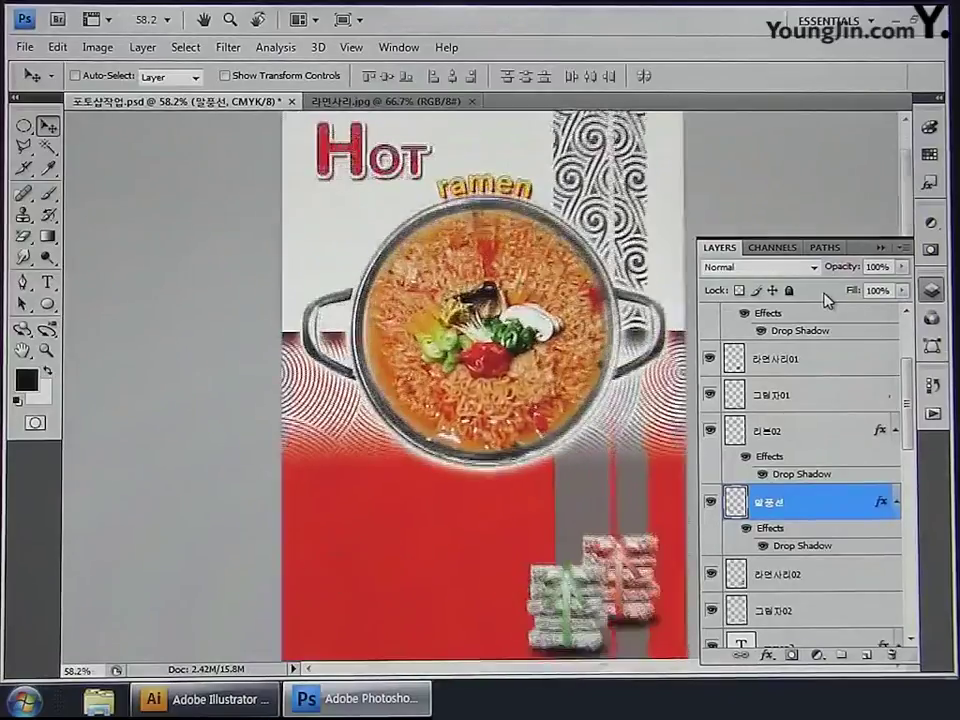
{"action": "left_click_drag", "start_coordinate": [450, 564], "coordinate": [474, 347]}
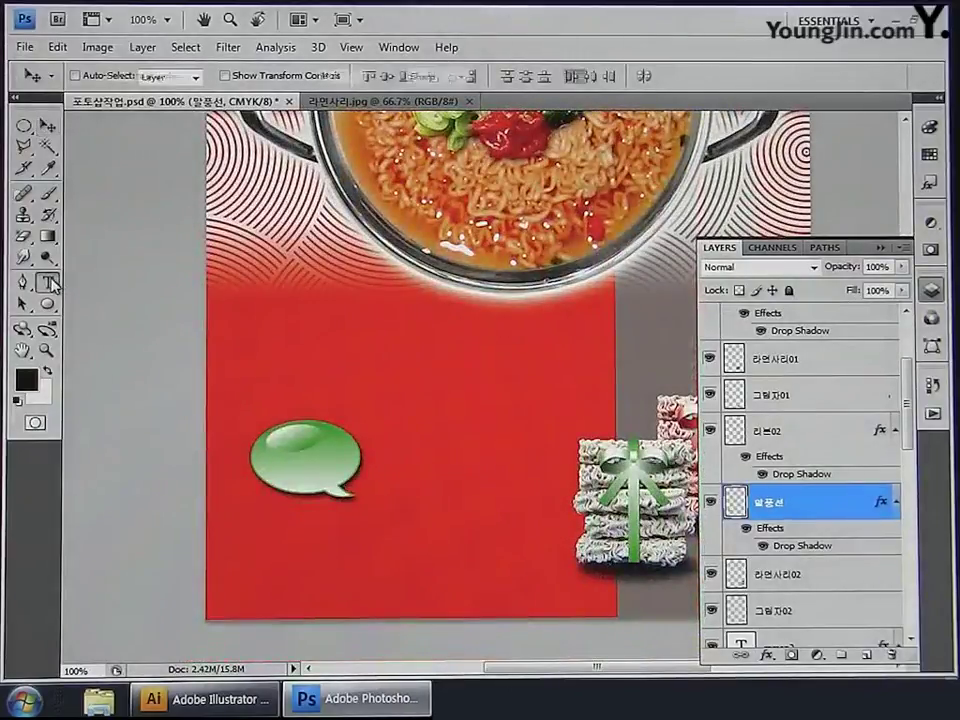
{"action": "left_click", "coordinate": [47, 283]}
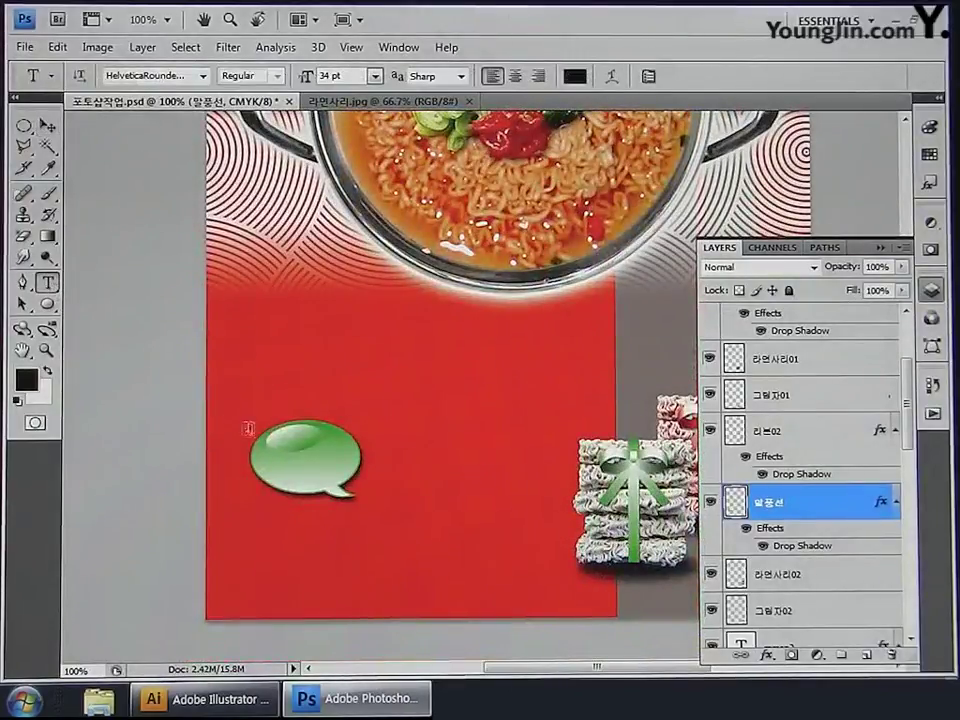
{"action": "left_click", "coordinate": [280, 459]}
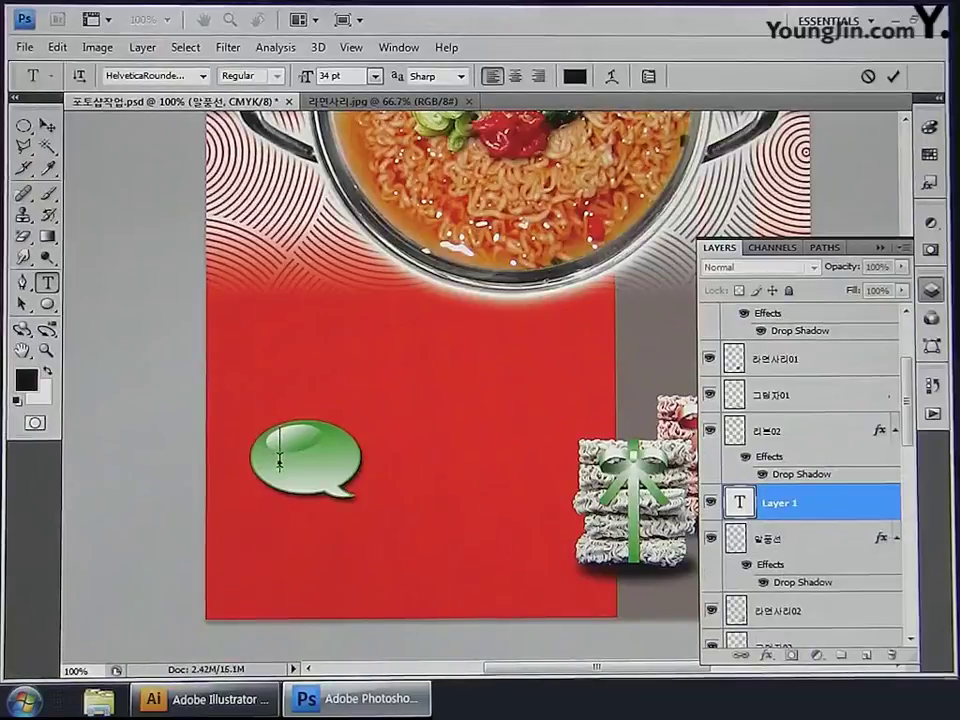
{"action": "type", "text": "5월"}
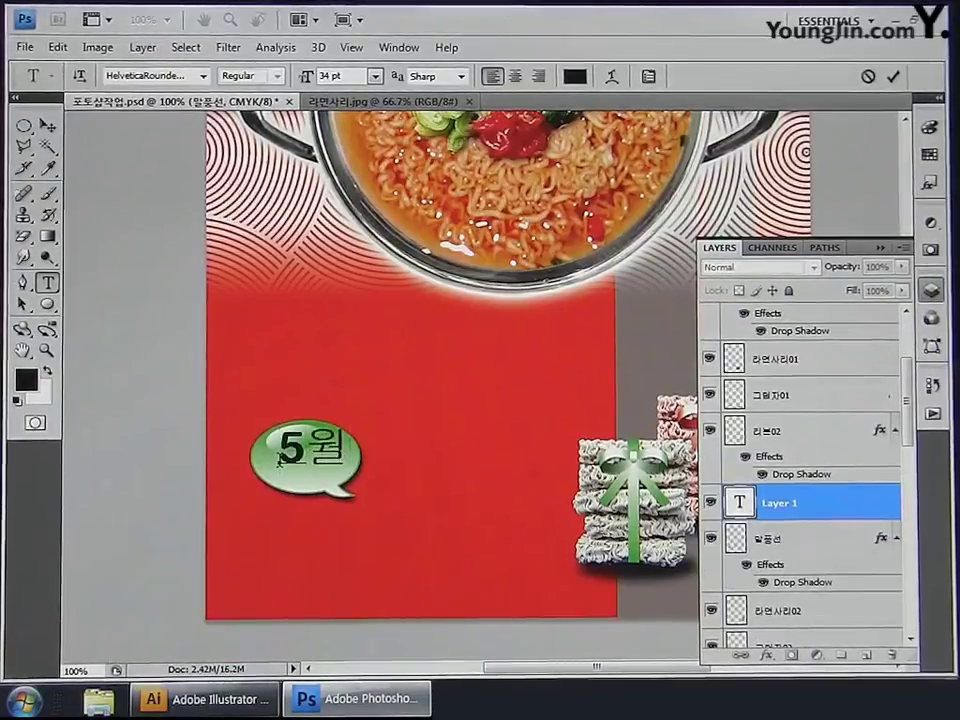
{"action": "left_click", "coordinate": [46, 125]}
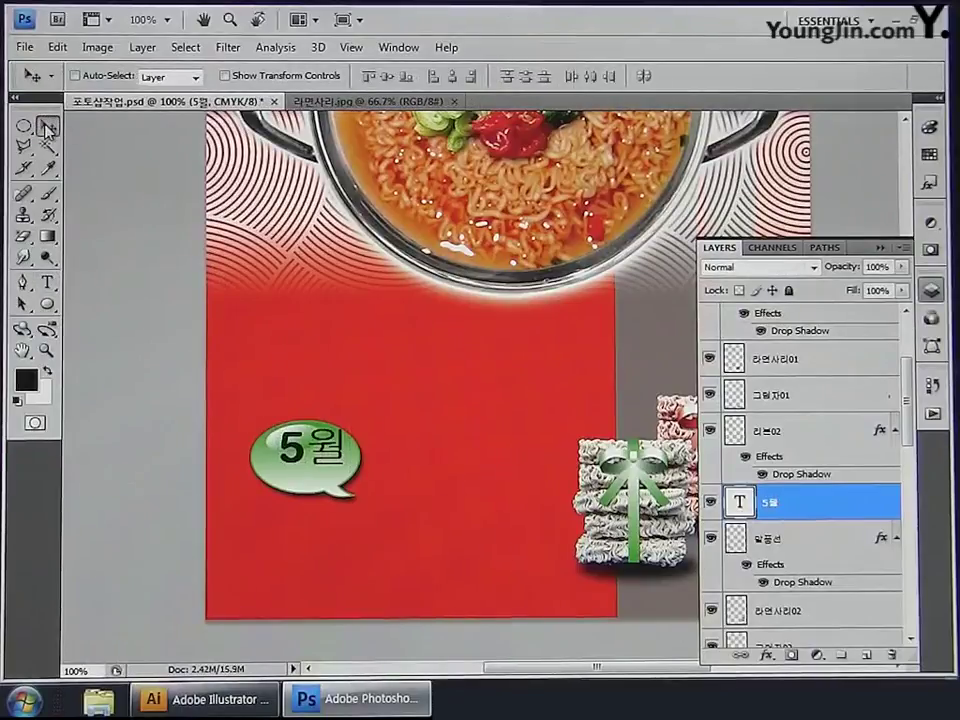
Step: Change the font of the 5월 text to YDIYMjO140-KSCPC-EUC-H
{"action": "left_click", "coordinate": [398, 47]}
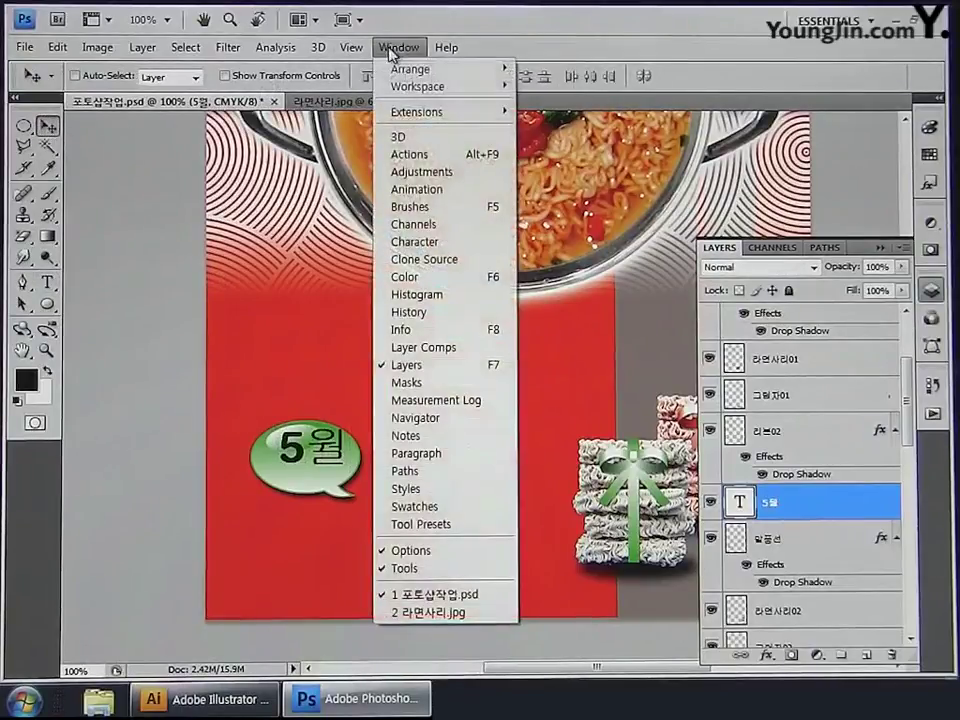
{"action": "left_click", "coordinate": [415, 242]}
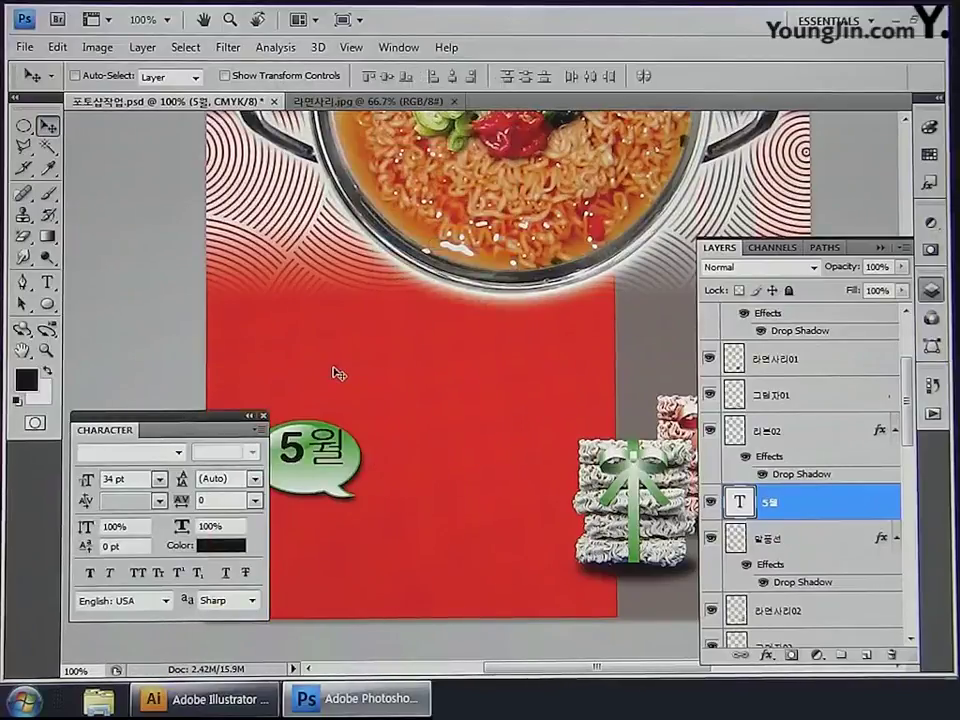
{"action": "left_click", "coordinate": [179, 454]}
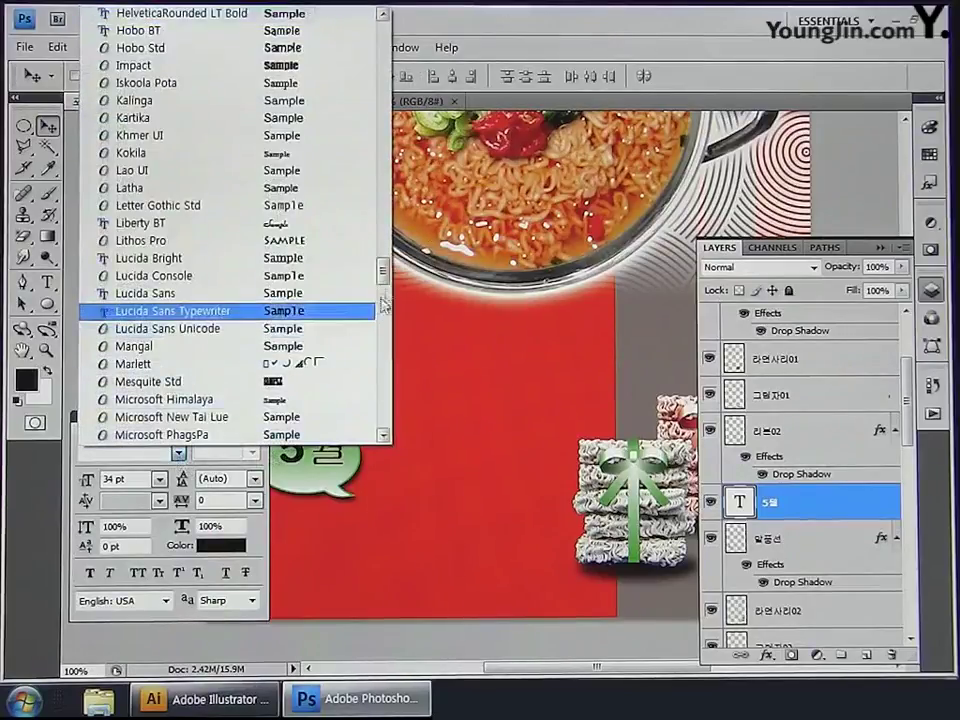
{"action": "scroll", "coordinate": [230, 311], "scroll_direction": "down", "scroll_amount": 15}
{"action": "left_click_drag", "start_coordinate": [382, 344], "coordinate": [363, 157]}
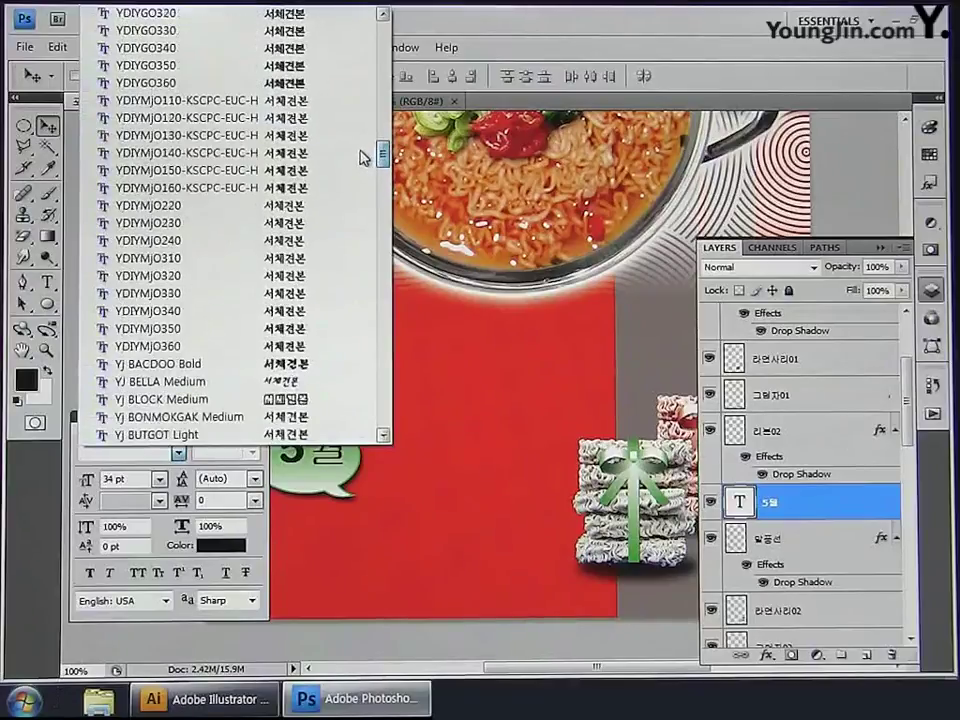
{"action": "left_click", "coordinate": [317, 155]}
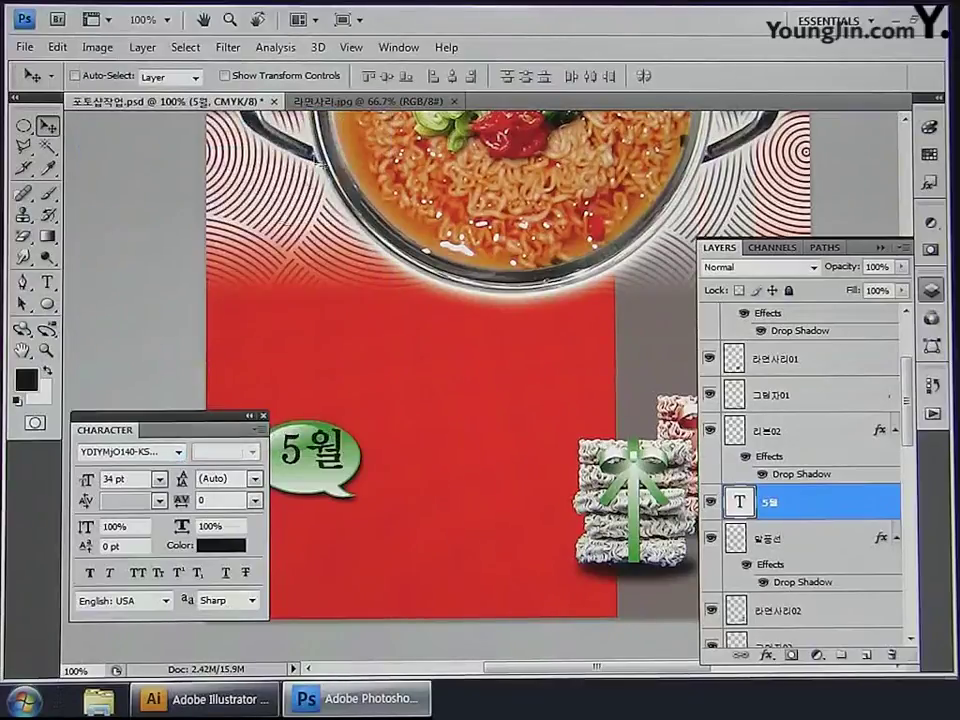
Step: Color the 5월 text white with CMYK values 0, 0, 0, 0 and center it within the speech bubble
{"action": "left_click", "coordinate": [220, 545]}
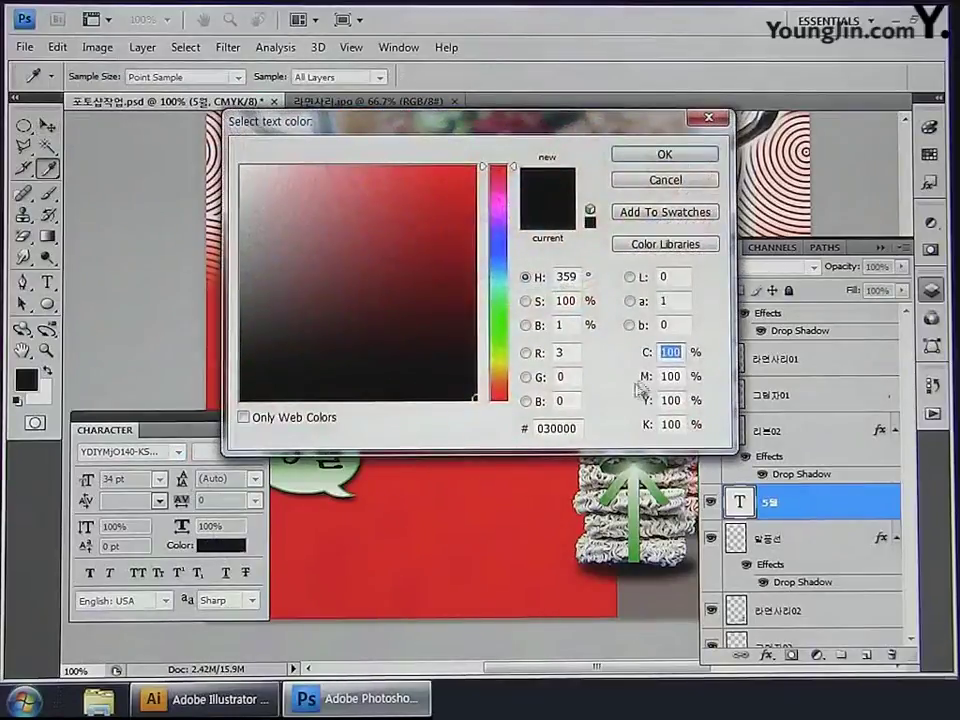
{"action": "key", "text": "Tab"}
{"action": "type", "text": "0"}
{"action": "key", "text": "Tab"}
{"action": "type", "text": "0"}
{"action": "key", "text": "Tab"}
{"action": "type", "text": "0"}
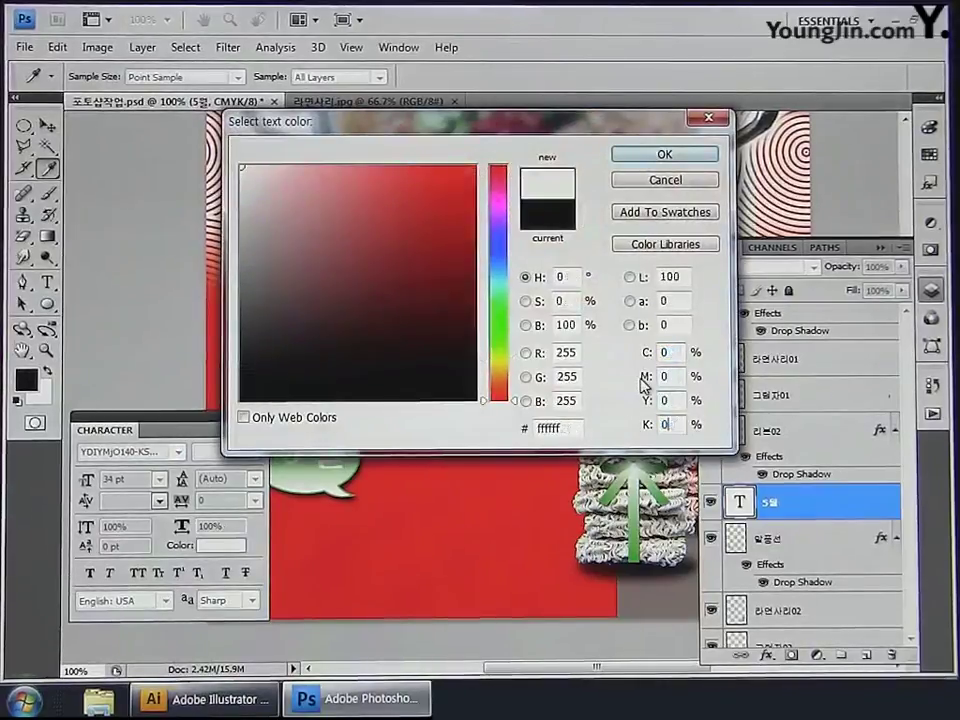
{"action": "key", "text": "Return"}
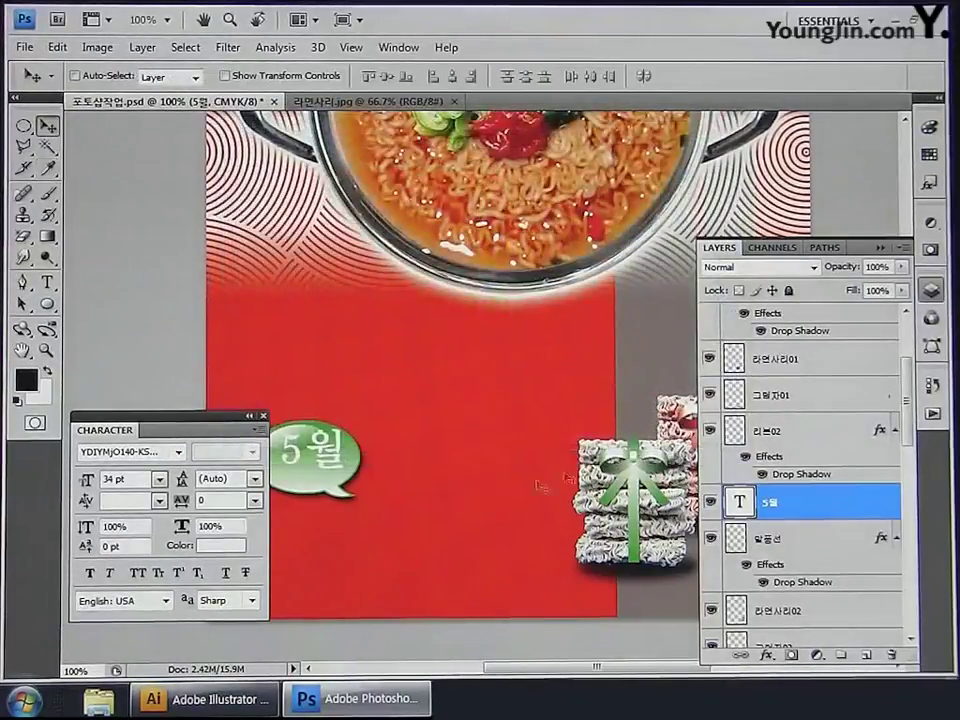
{"action": "left_click_drag", "start_coordinate": [342, 465], "coordinate": [333, 468]}
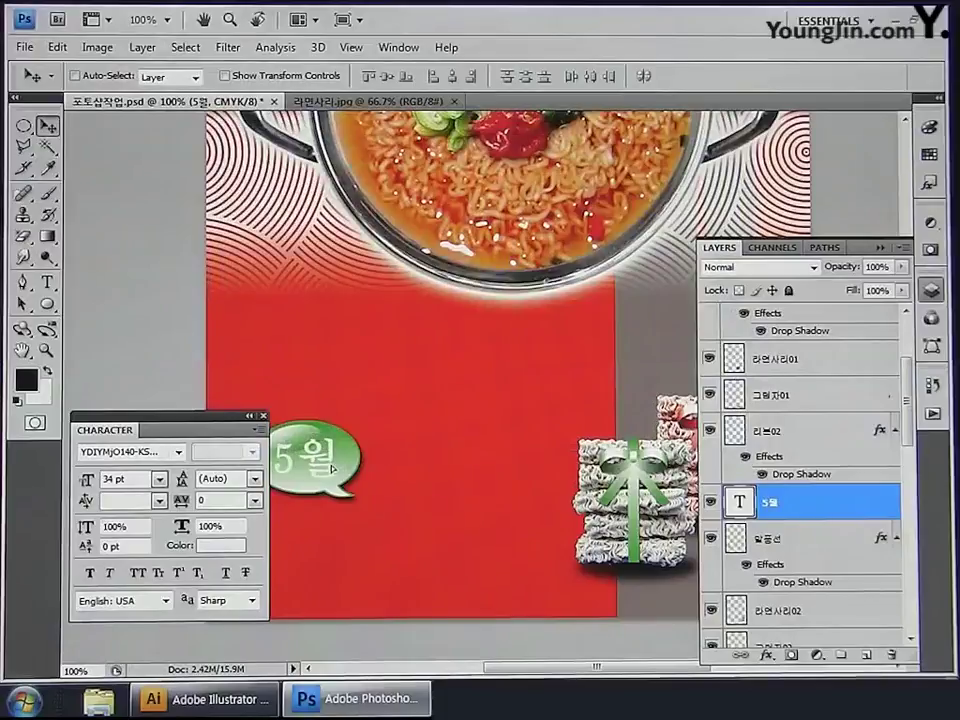
Step: Give the 5월 text a drop shadow colored C 0, M 0, Y 0, K 80 with distance 4 px and size 0 px
{"action": "left_click_drag", "start_coordinate": [393, 474], "coordinate": [499, 356]}
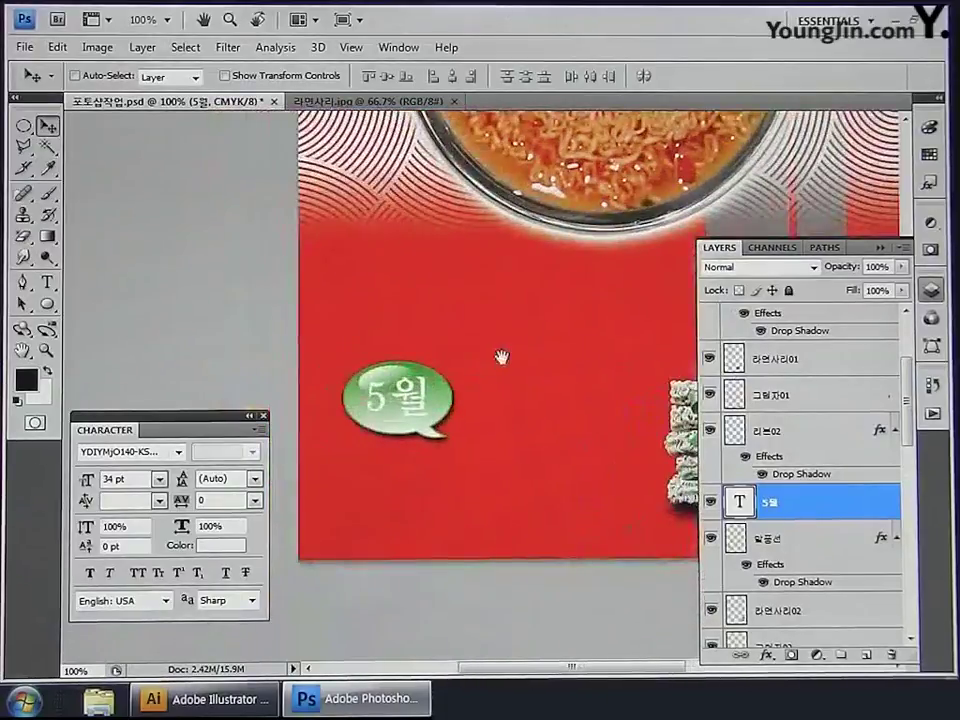
{"action": "double_click", "coordinate": [829, 513]}
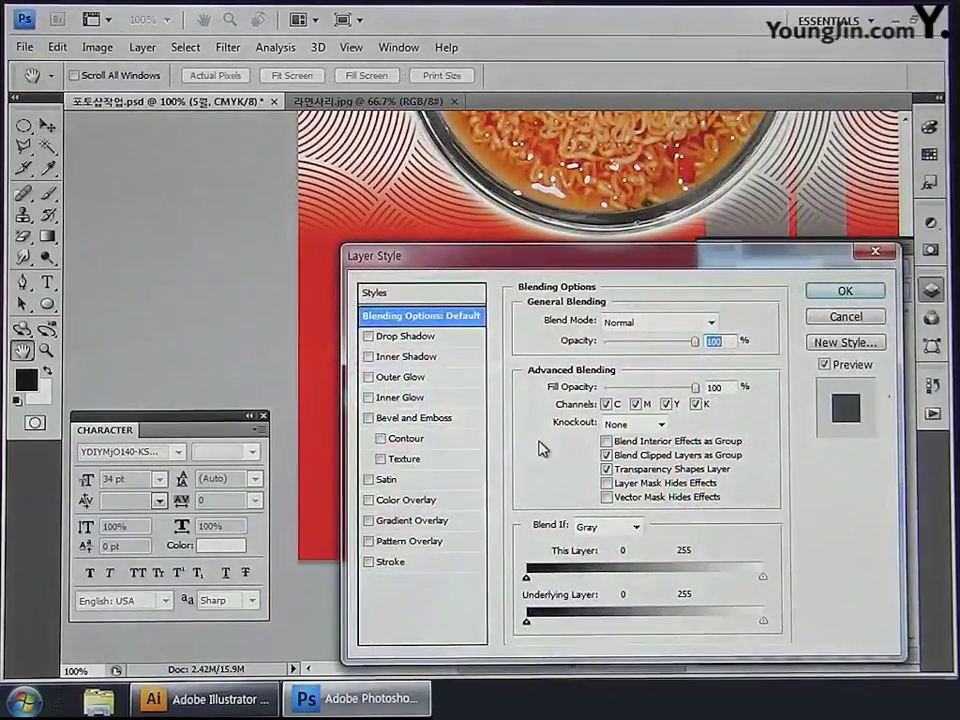
{"action": "left_click", "coordinate": [406, 337]}
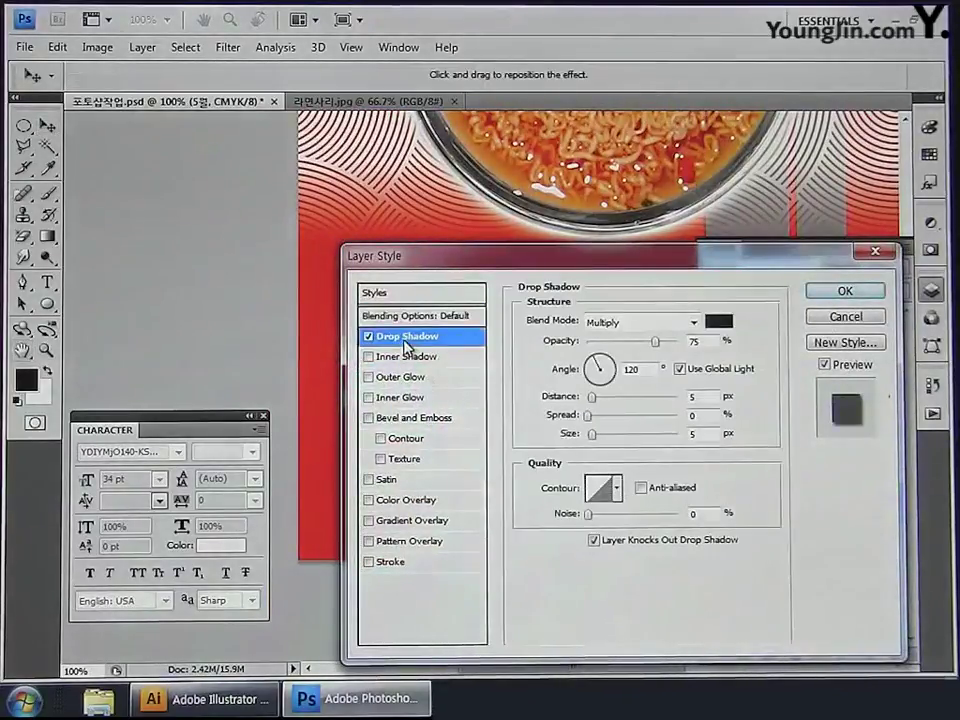
{"action": "left_click", "coordinate": [714, 323]}
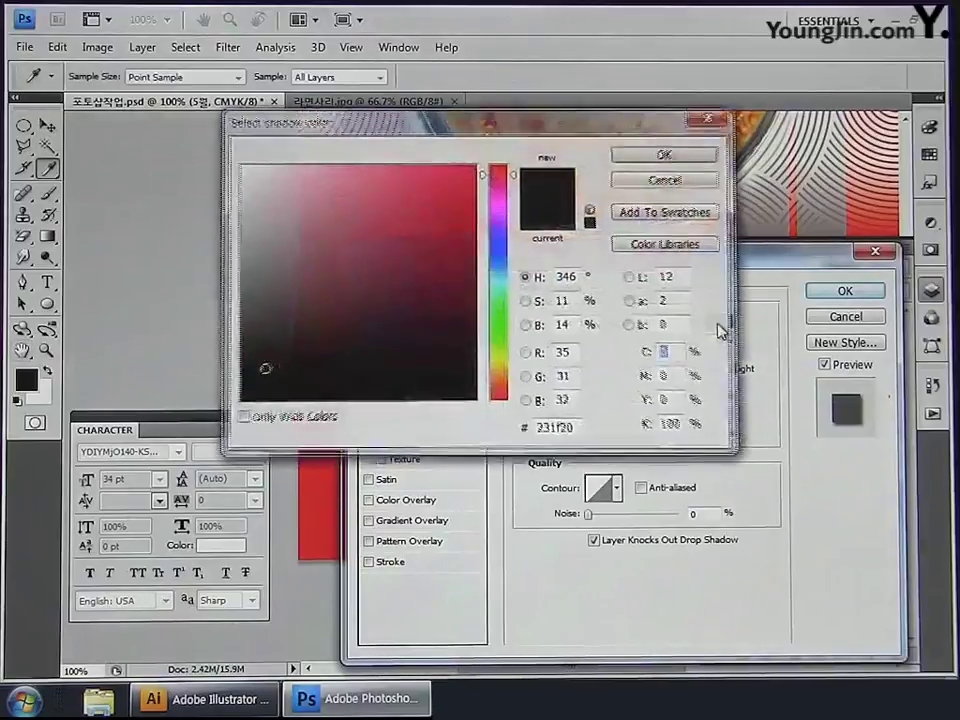
{"action": "left_click", "coordinate": [664, 376]}
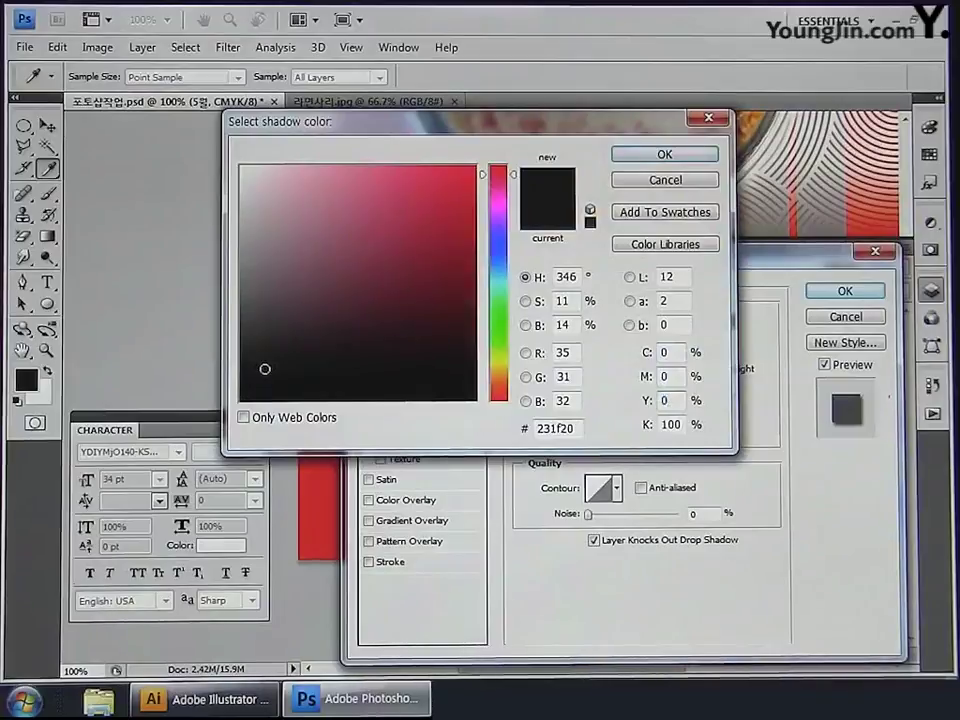
{"action": "type", "text": "80"}
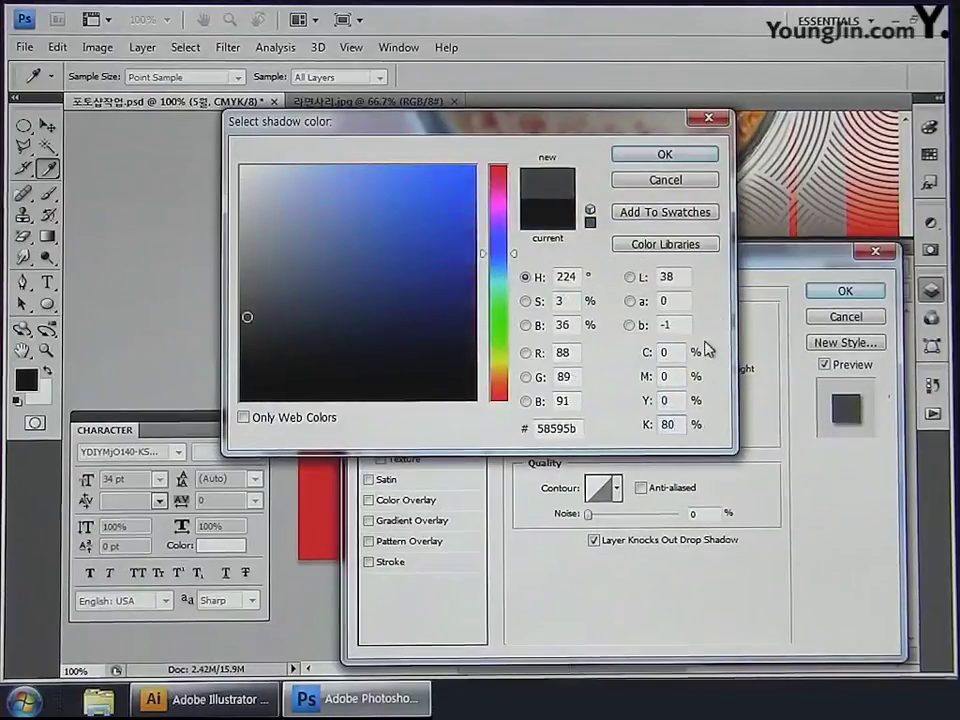
{"action": "left_click", "coordinate": [665, 155]}
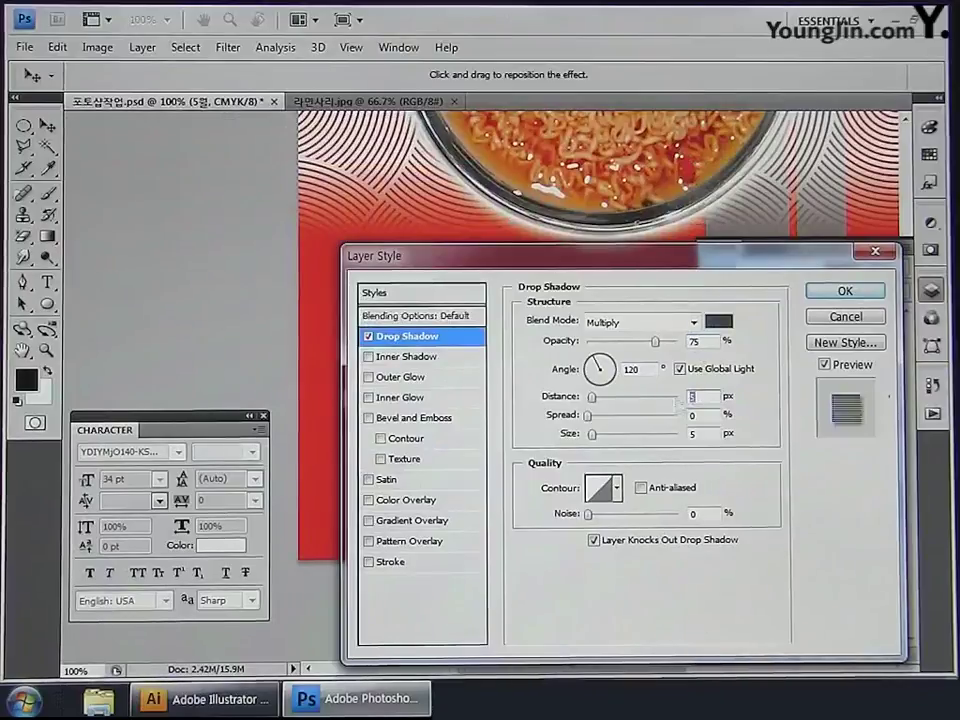
{"action": "type", "text": "4"}
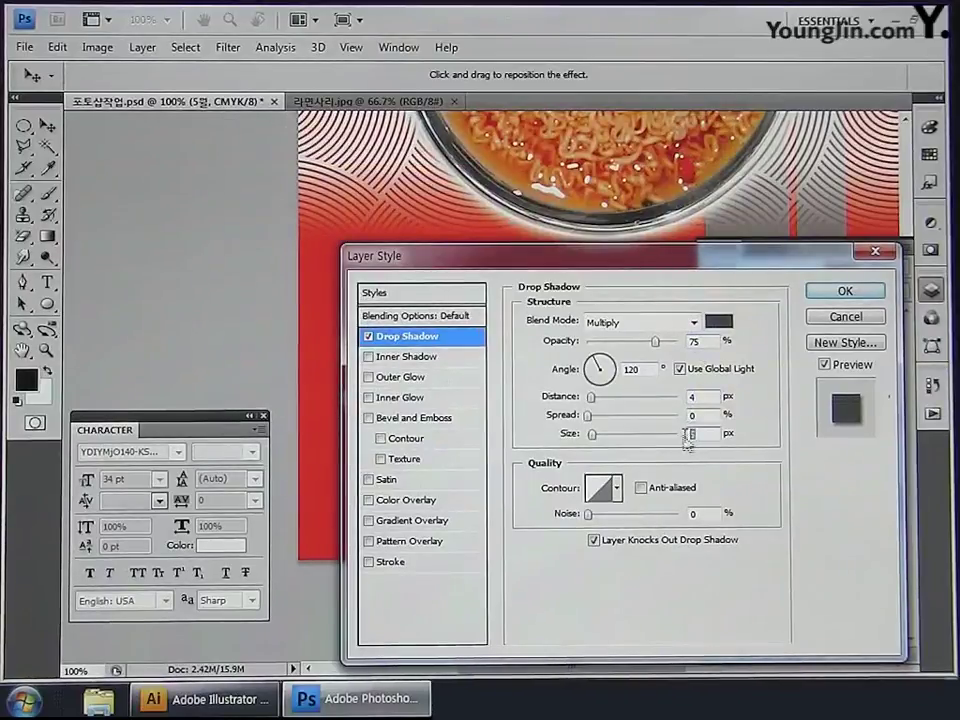
{"action": "type", "text": "0"}
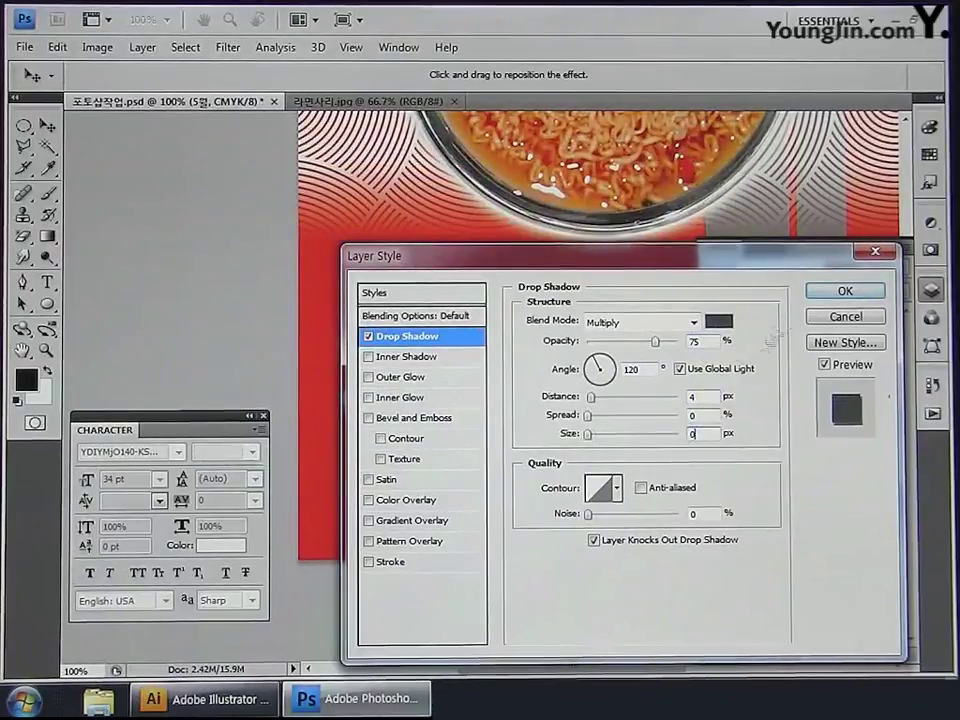
{"action": "left_click", "coordinate": [840, 294]}
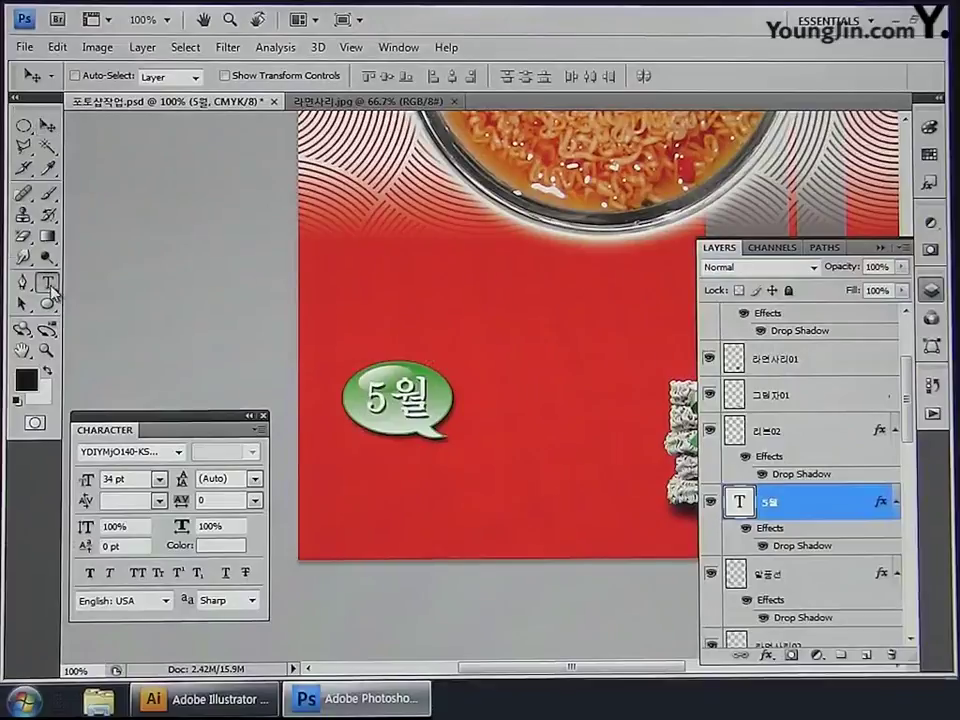
Step: Add the text 특별행사 beside the green speech bubble and set its font to YDIYMjO150-KSCPC-EUC-H
{"action": "left_click", "coordinate": [47, 282]}
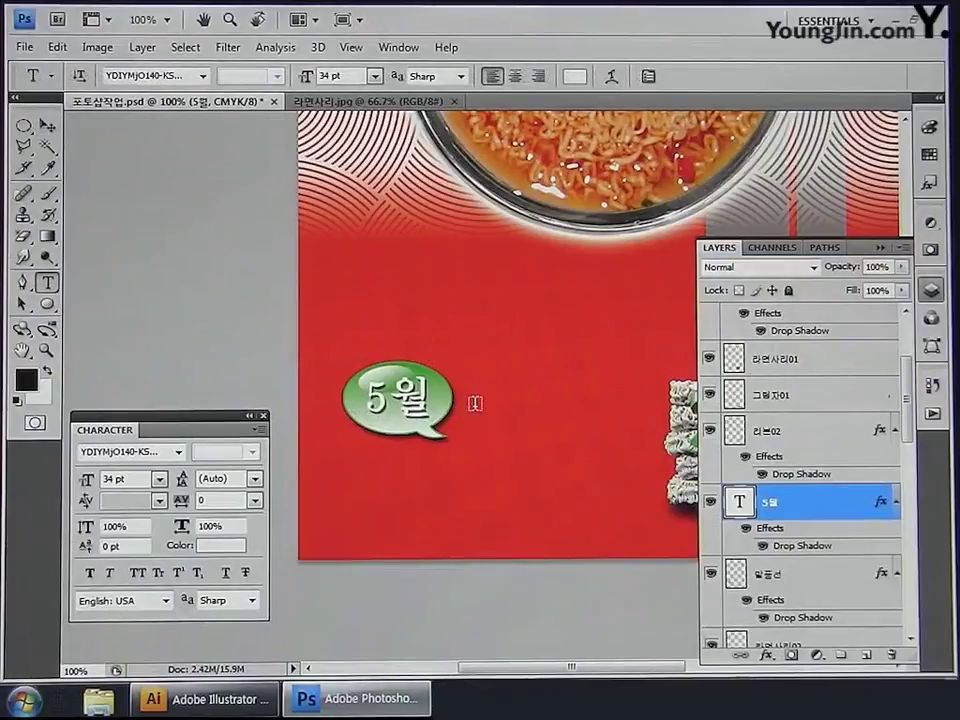
{"action": "left_click", "coordinate": [475, 403]}
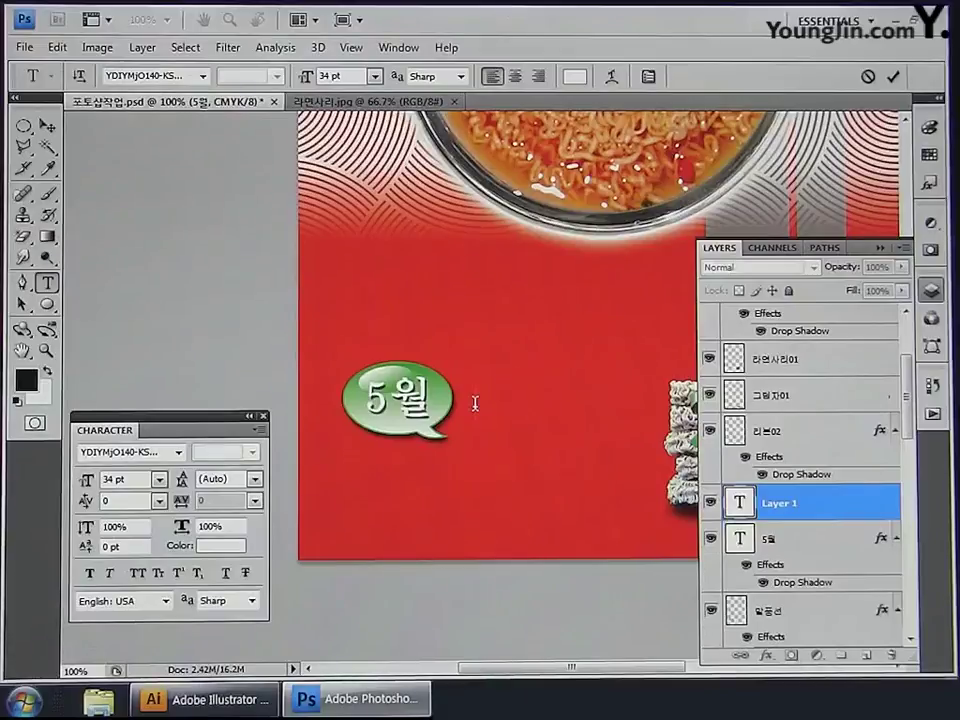
{"action": "type", "text": "특별행사"}
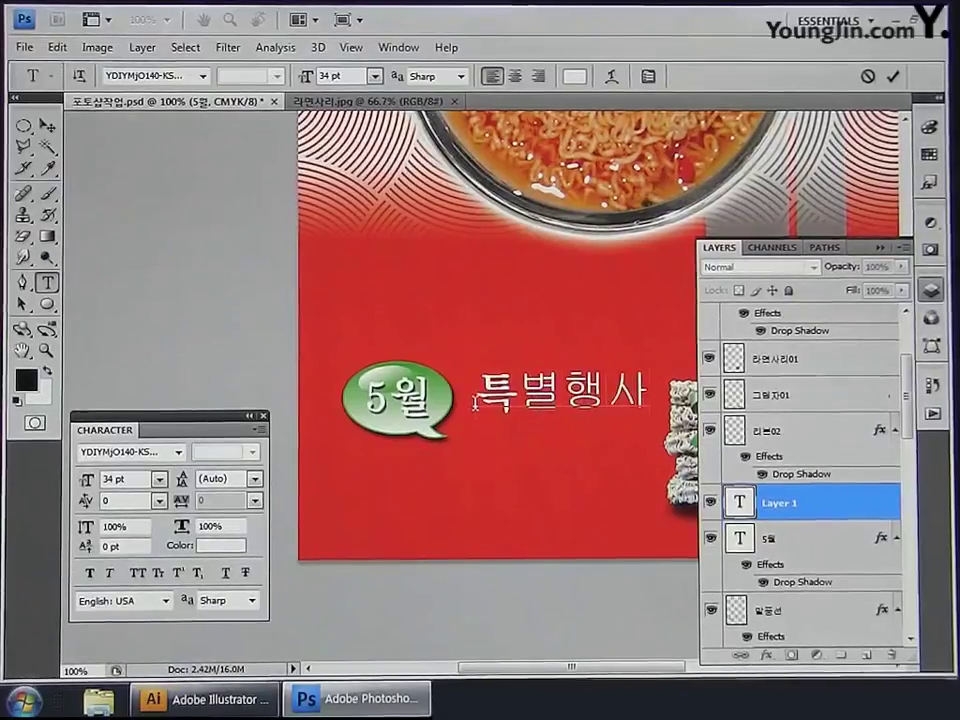
{"action": "left_click", "coordinate": [47, 126]}
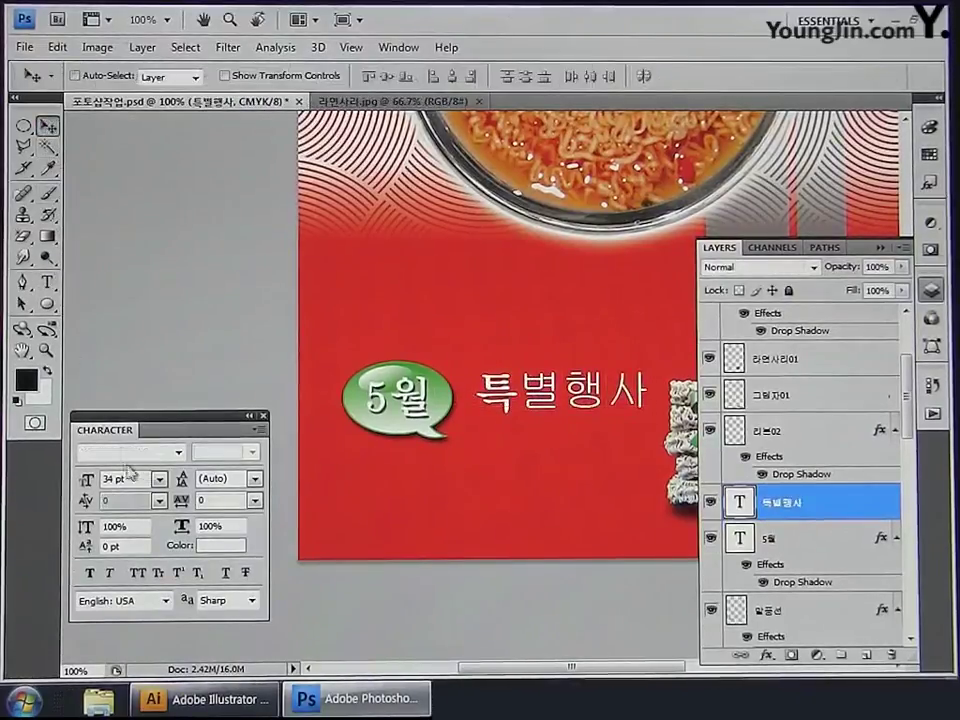
{"action": "left_click", "coordinate": [178, 453]}
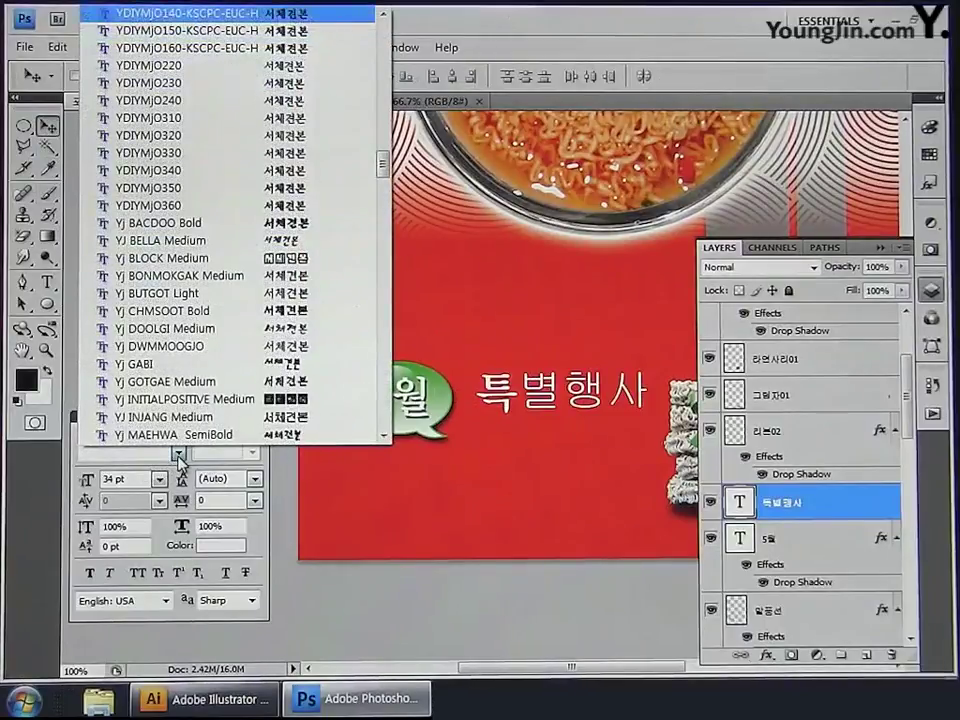
{"action": "left_click", "coordinate": [228, 31]}
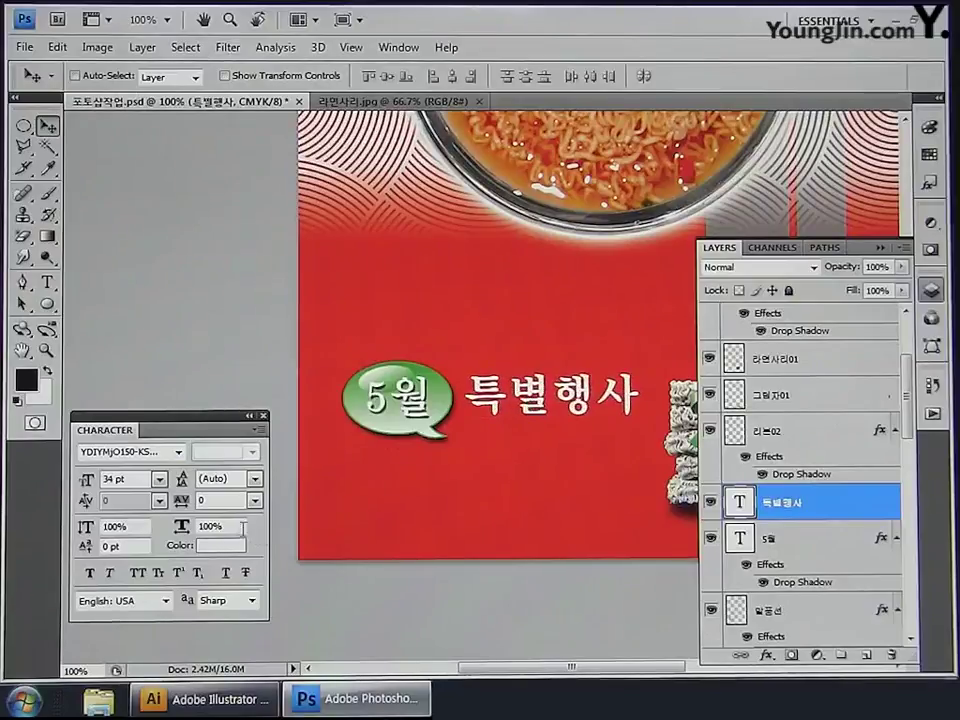
Step: Append an exclamation mark to the 특별행사 text and set its tracking to -100
{"action": "left_click", "coordinate": [46, 282]}
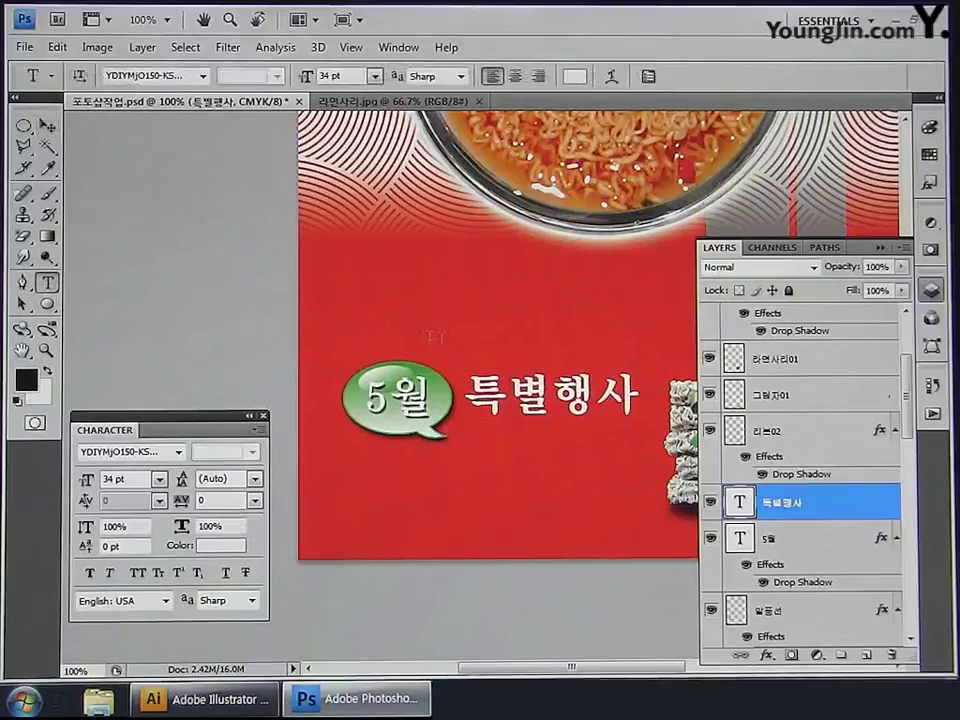
{"action": "left_click", "coordinate": [645, 397]}
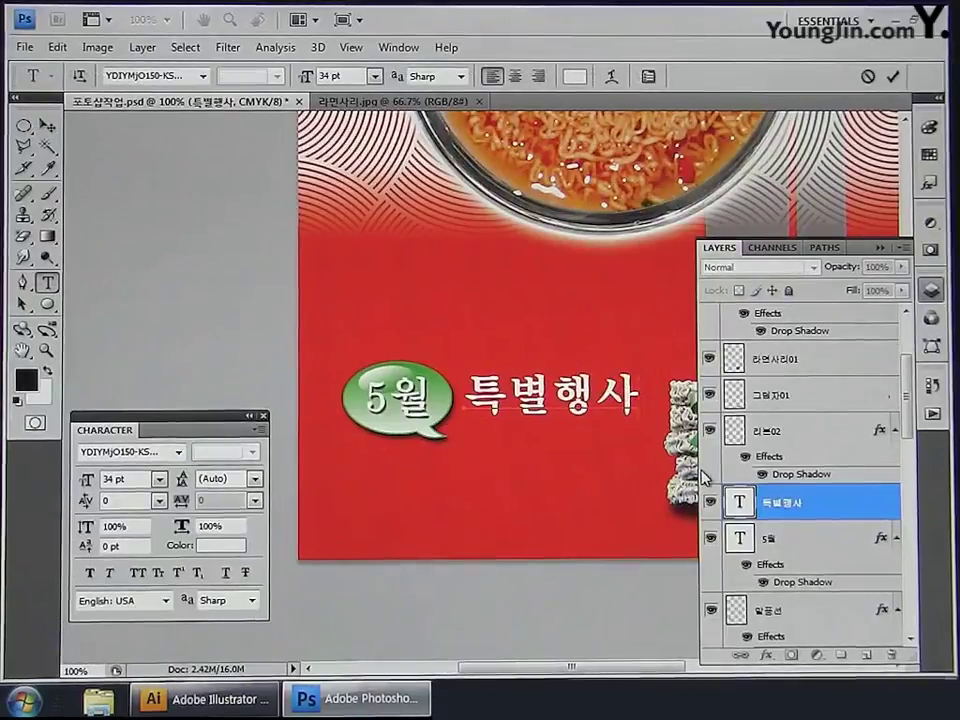
{"action": "type", "text": "!"}
{"action": "left_click", "coordinate": [47, 127]}
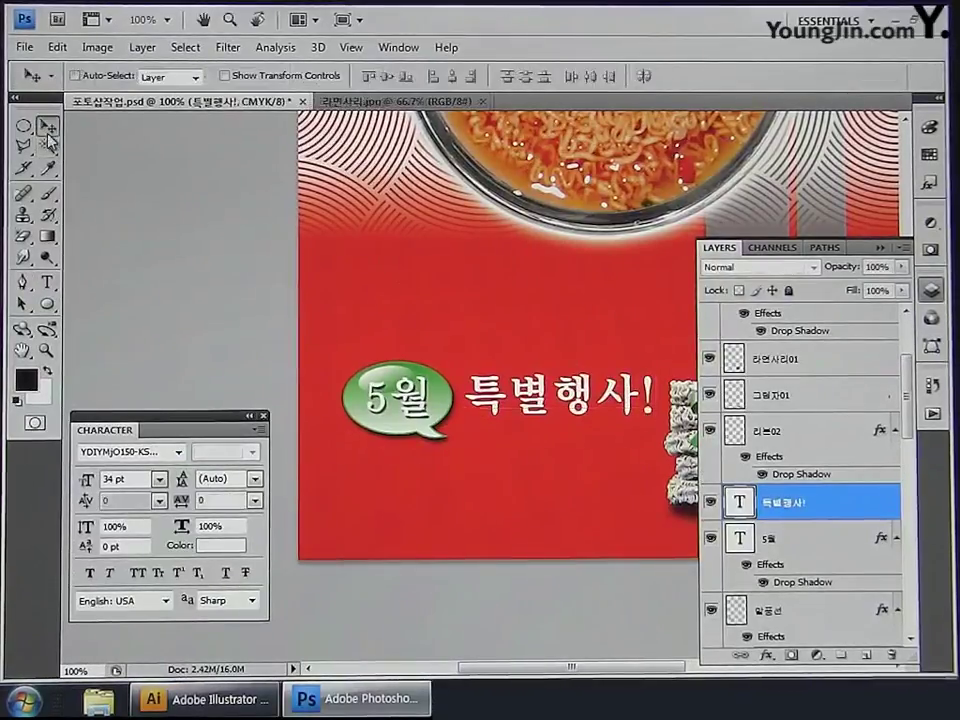
{"action": "type", "text": "-50"}
{"action": "key", "text": "Return"}
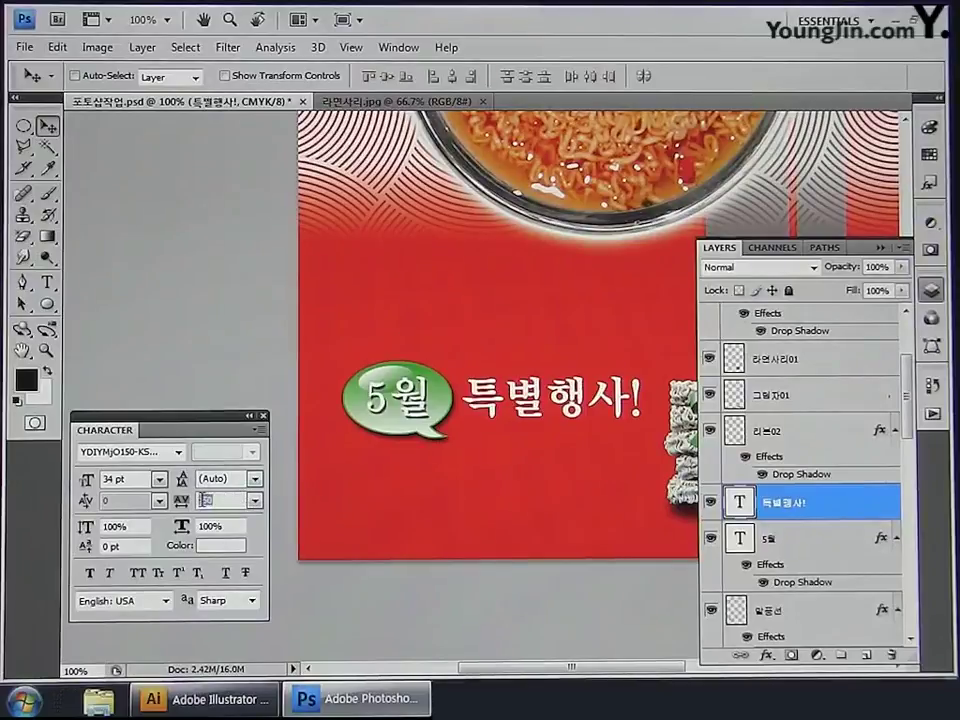
{"action": "type", "text": "-100"}
{"action": "key", "text": "Return"}
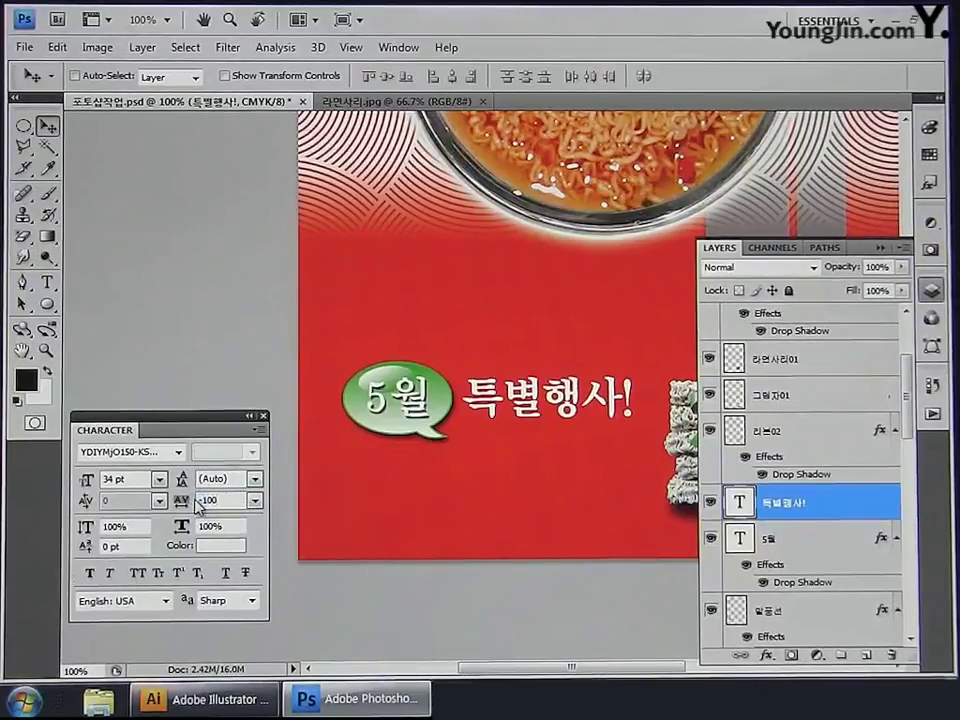
Step: Color the 특별행사! text red with CMYK values 0, 100, 100, 0
{"action": "left_click", "coordinate": [213, 546]}
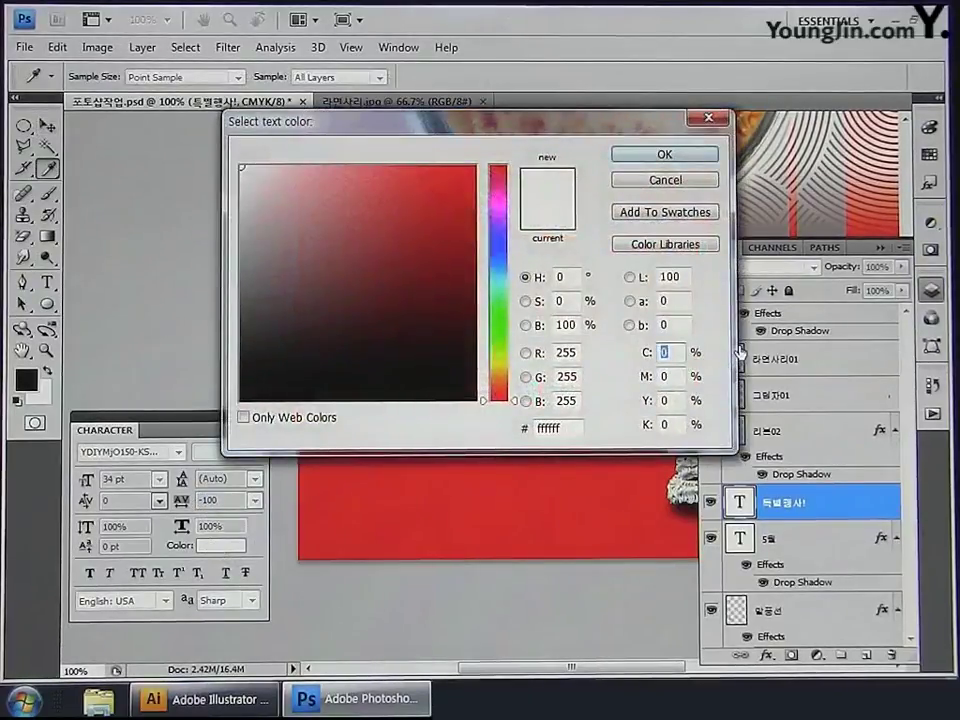
{"action": "key", "text": "Tab"}
{"action": "type", "text": "100"}
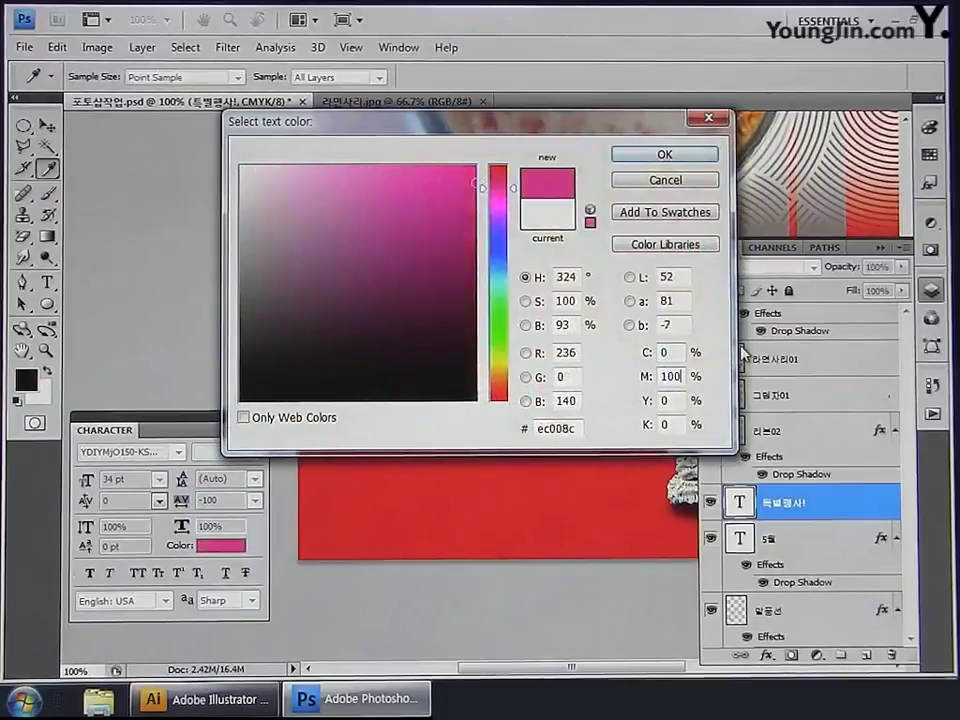
{"action": "key", "text": "Tab"}
{"action": "type", "text": "100"}
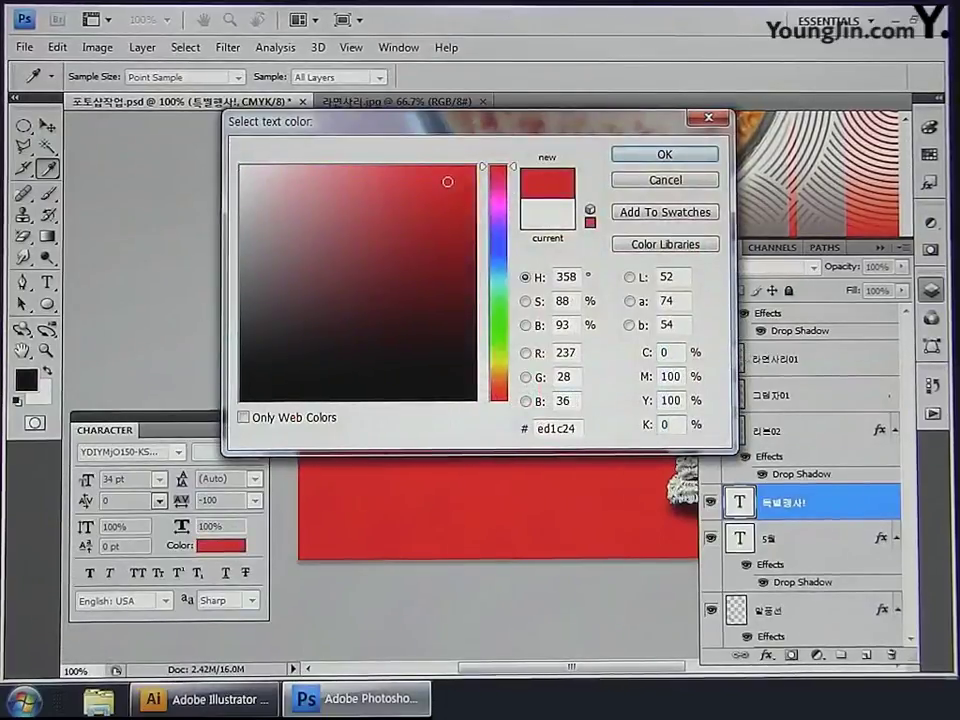
{"action": "left_click", "coordinate": [700, 157]}
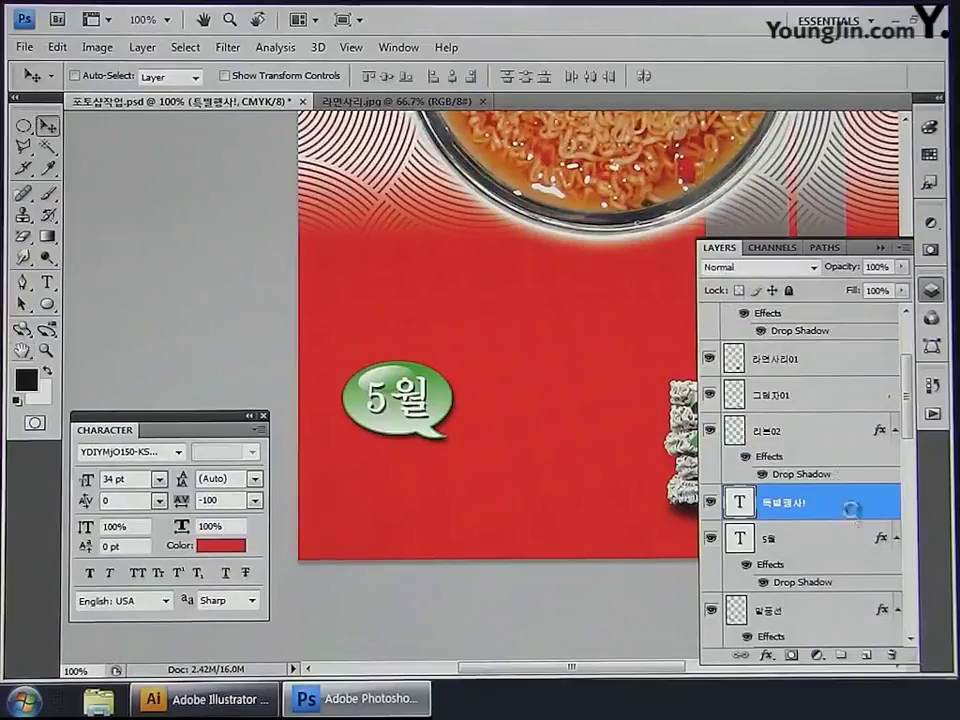
Step: Add a Stroke layer style to the 특별행사! text with size 3 px and position Outside
{"action": "double_click", "coordinate": [850, 510]}
{"action": "left_click", "coordinate": [404, 573]}
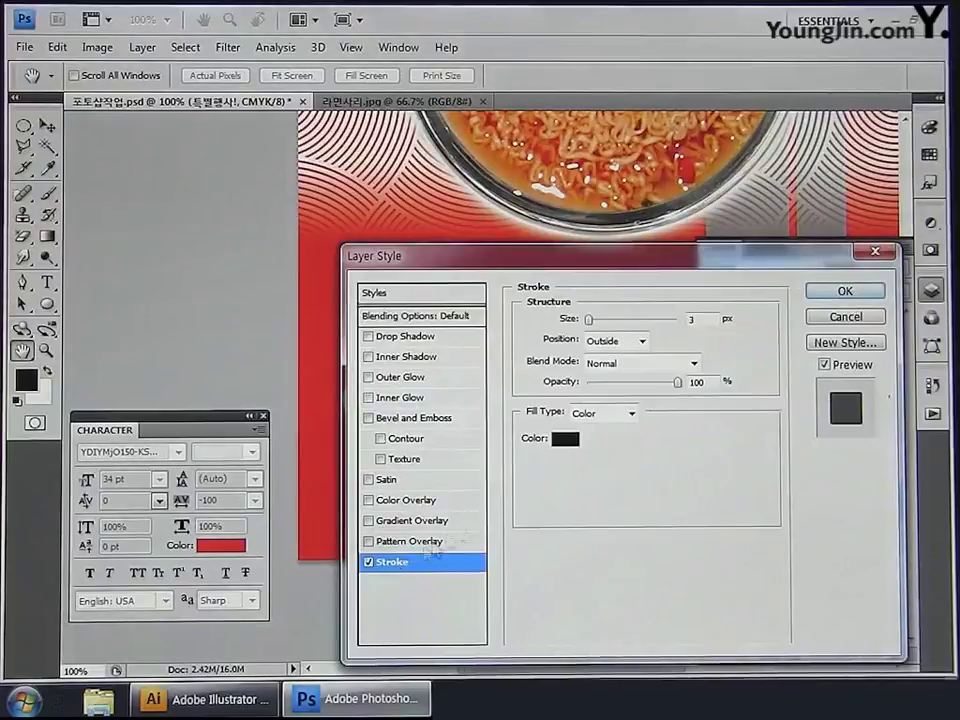
{"action": "type", "text": "3"}
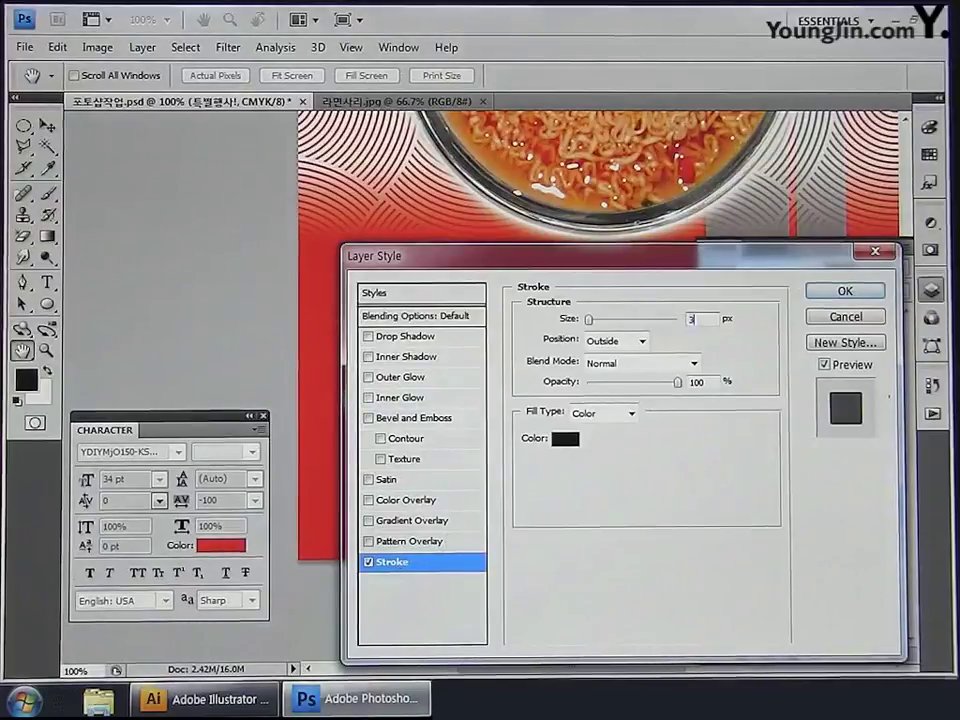
{"action": "left_click", "coordinate": [633, 345]}
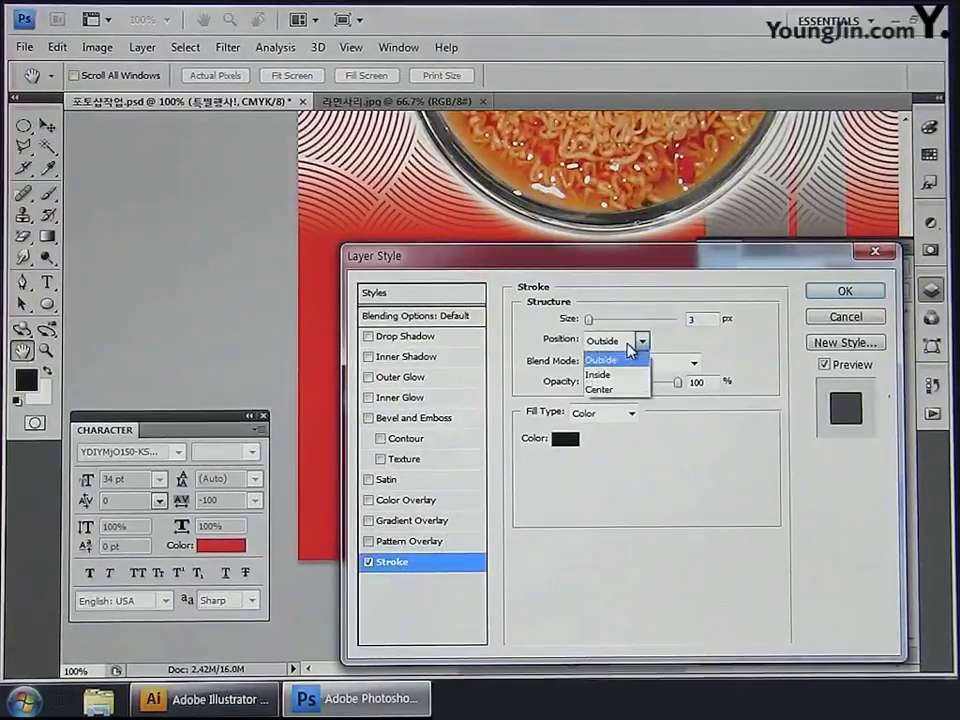
{"action": "left_click", "coordinate": [605, 360]}
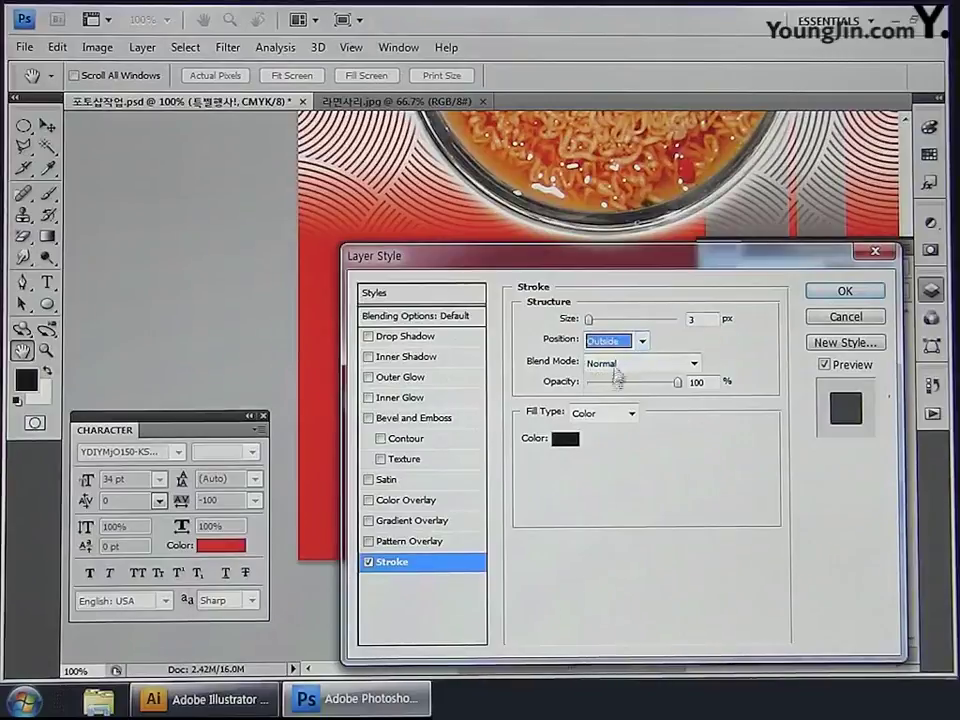
Step: Color the 특별행사! stroke white with CMYK values 0, 0, 0, 0, apply the style and close the character settings
{"action": "left_click", "coordinate": [566, 440]}
{"action": "type", "text": "0"}
{"action": "key", "text": "Tab"}
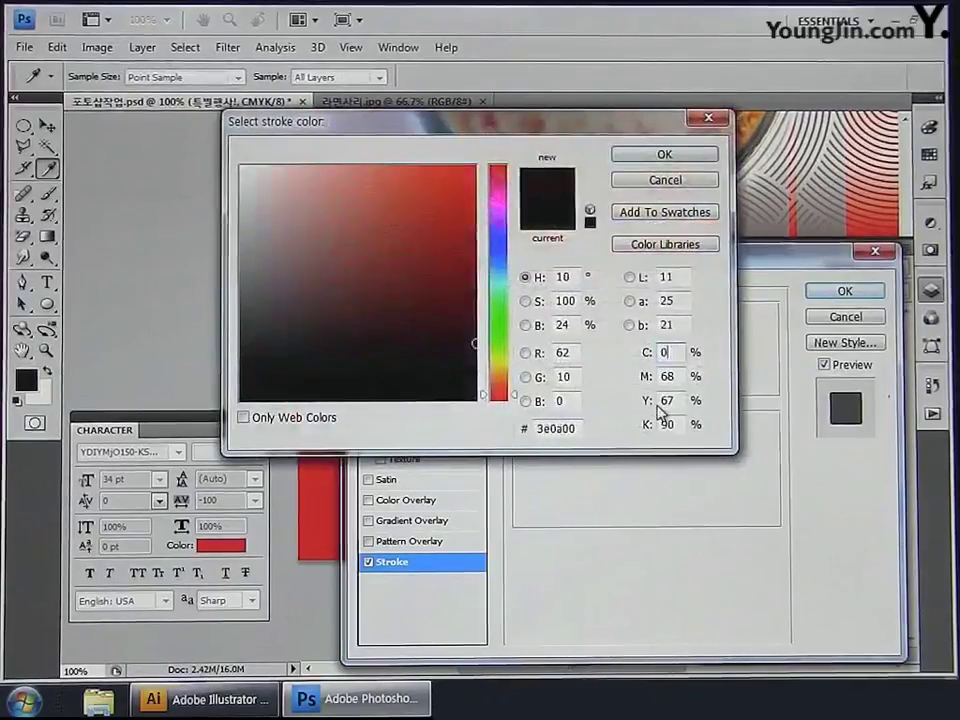
{"action": "type", "text": "0"}
{"action": "key", "text": "Tab"}
{"action": "type", "text": "0"}
{"action": "key", "text": "Tab"}
{"action": "type", "text": "0"}
{"action": "key", "text": "Tab"}
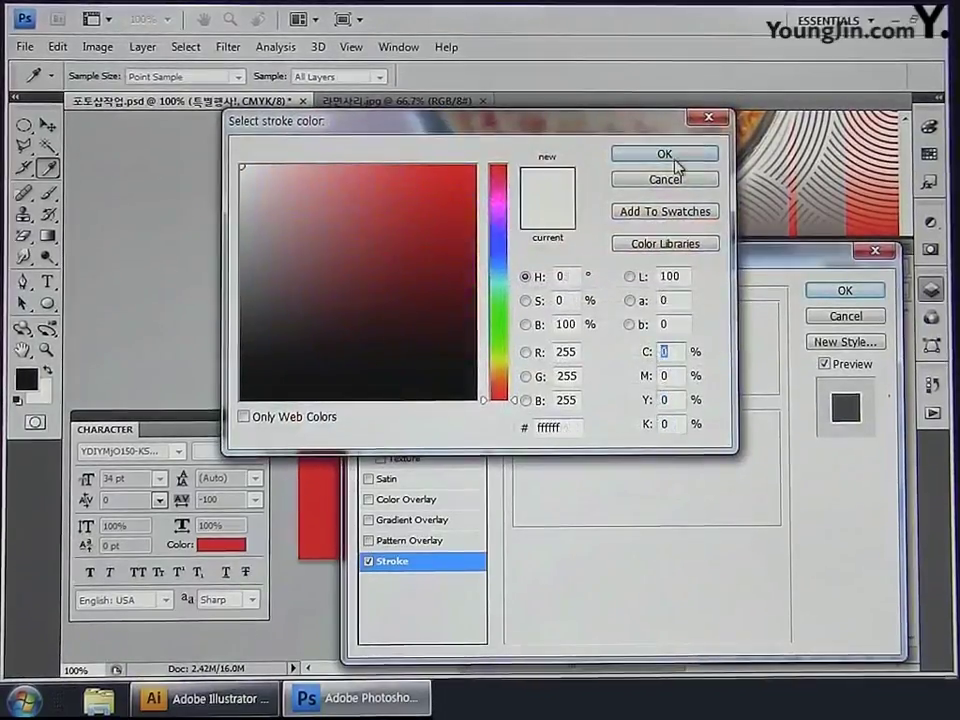
{"action": "left_click", "coordinate": [668, 156]}
{"action": "left_click", "coordinate": [838, 292]}
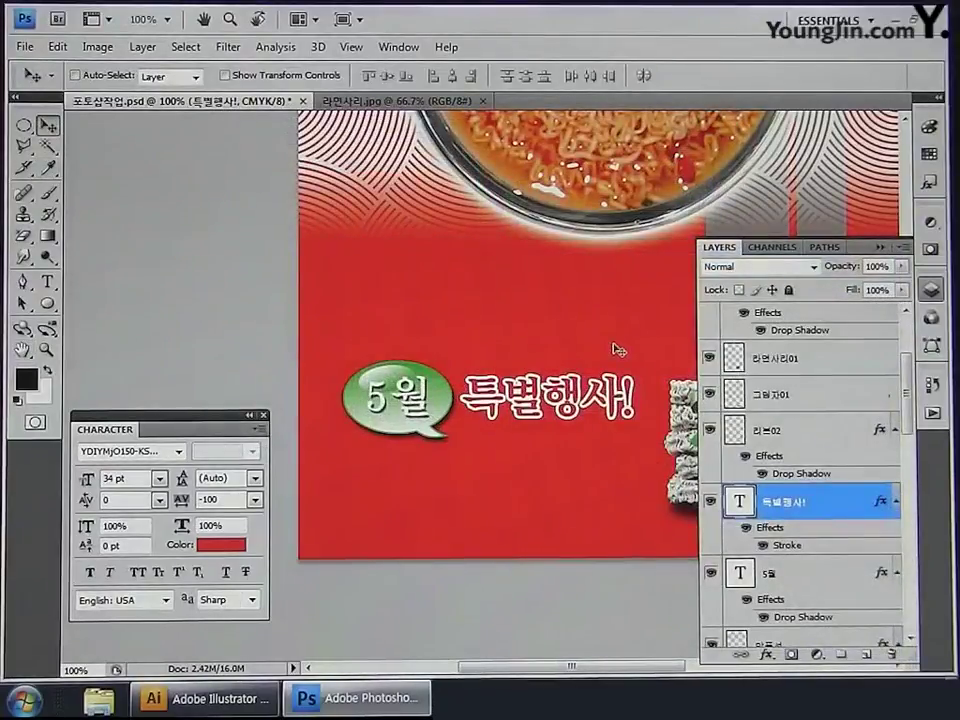
{"action": "left_click", "coordinate": [263, 415]}
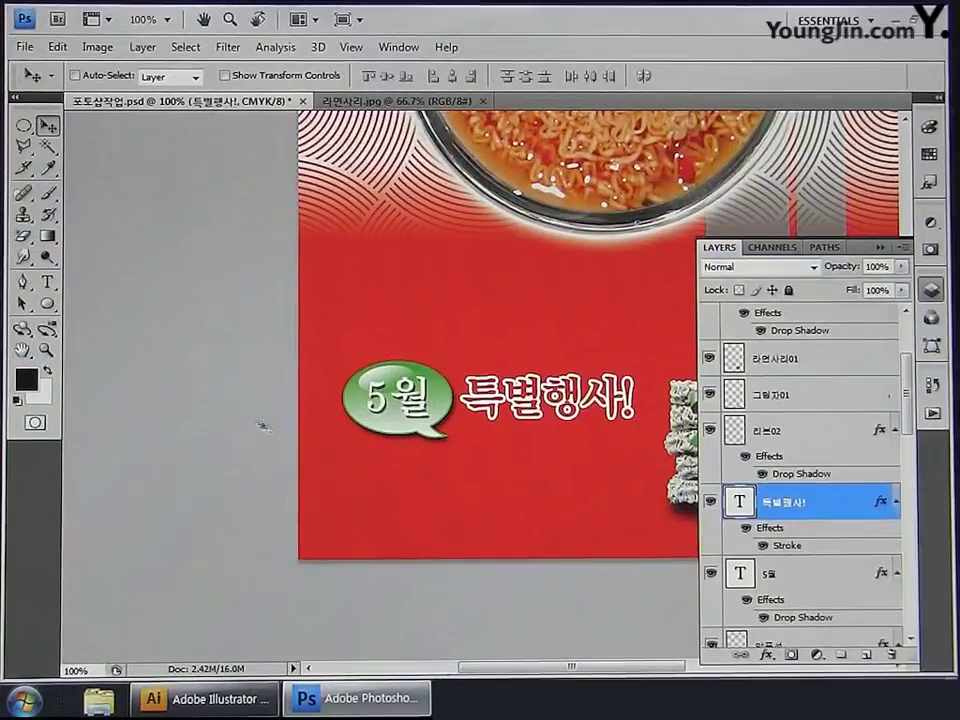
Step: Check the whole layout against the grid by showing the 그리드 layer and hiding it again
{"action": "double_click", "coordinate": [24, 351]}
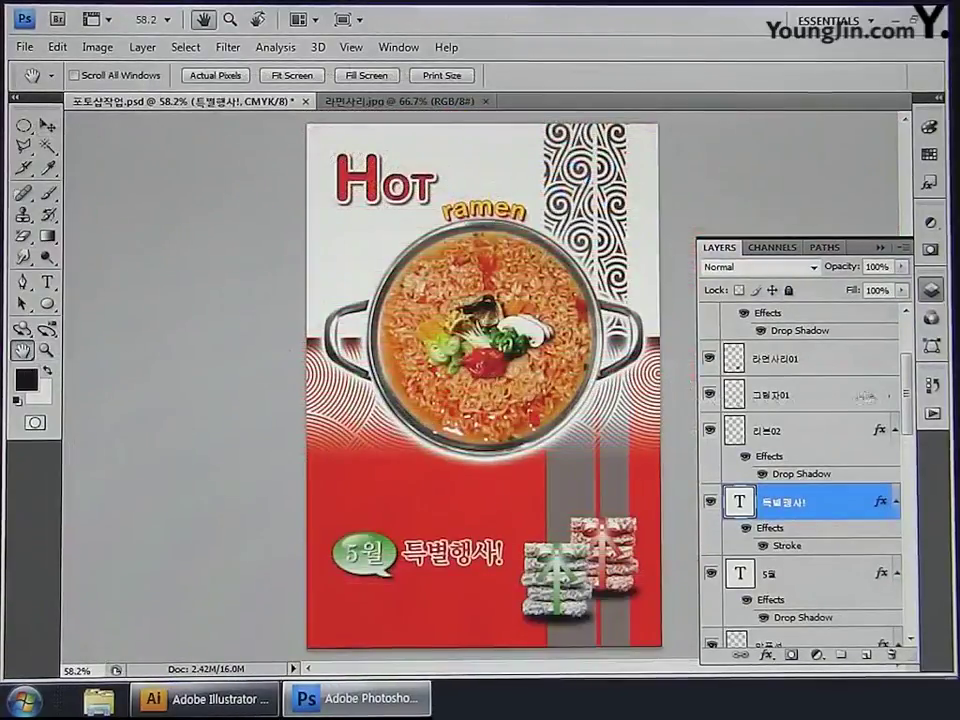
{"action": "scroll", "coordinate": [908, 402], "scroll_direction": "up", "scroll_amount": 3}
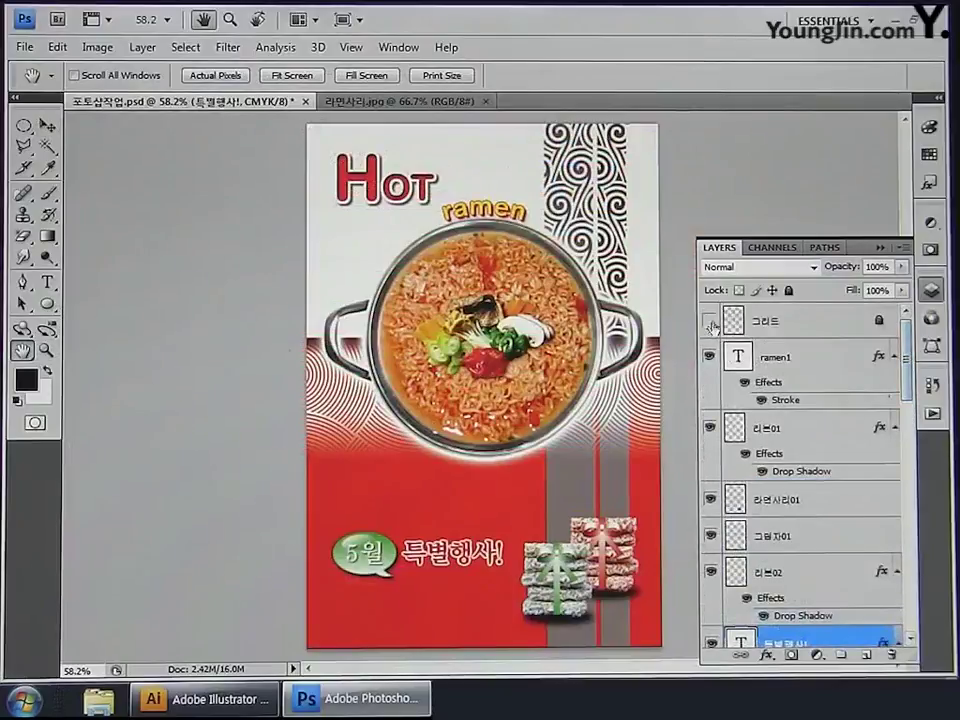
{"action": "left_click", "coordinate": [710, 322]}
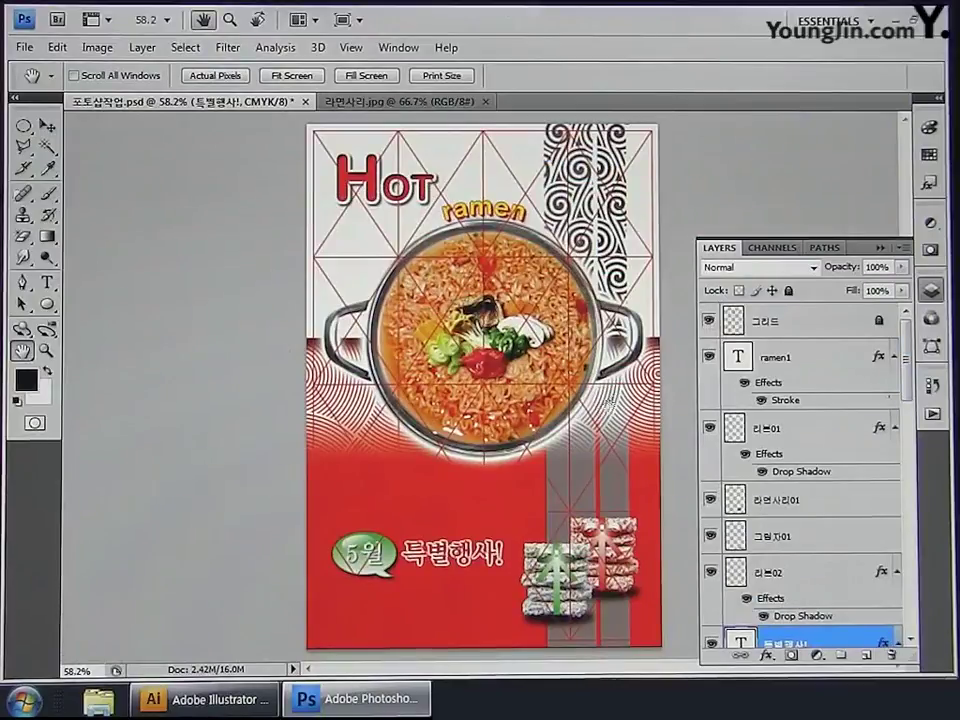
{"action": "left_click", "coordinate": [710, 323]}
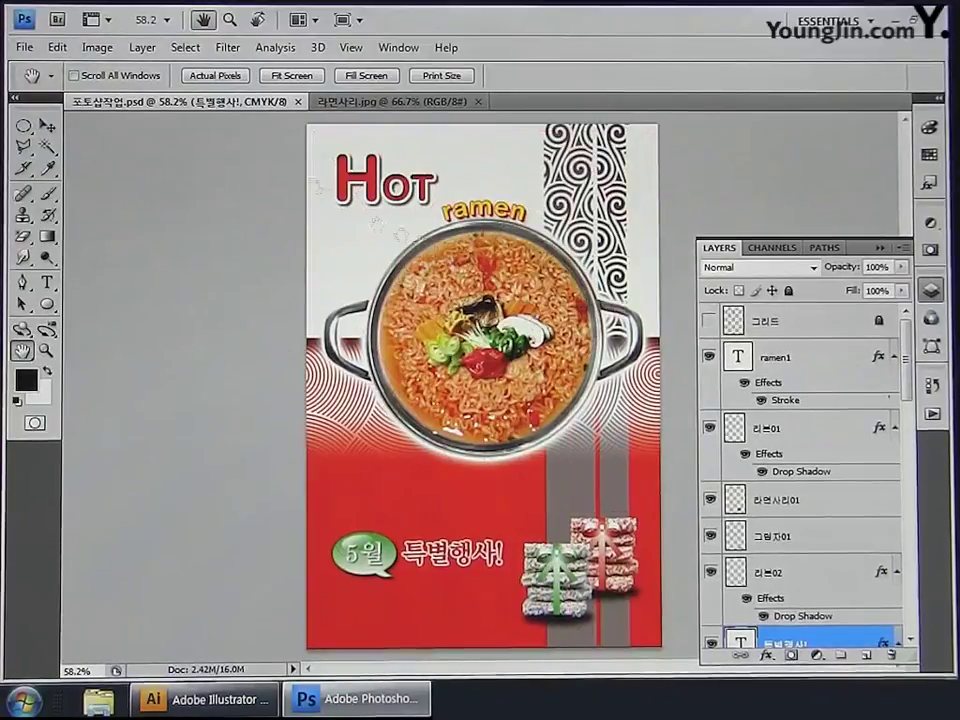
Step: Convert the document to RGB Color mode, accepting that the adjustment layer is discarded
{"action": "left_click", "coordinate": [97, 47]}
{"action": "mouse_move", "coordinate": [104, 77]}
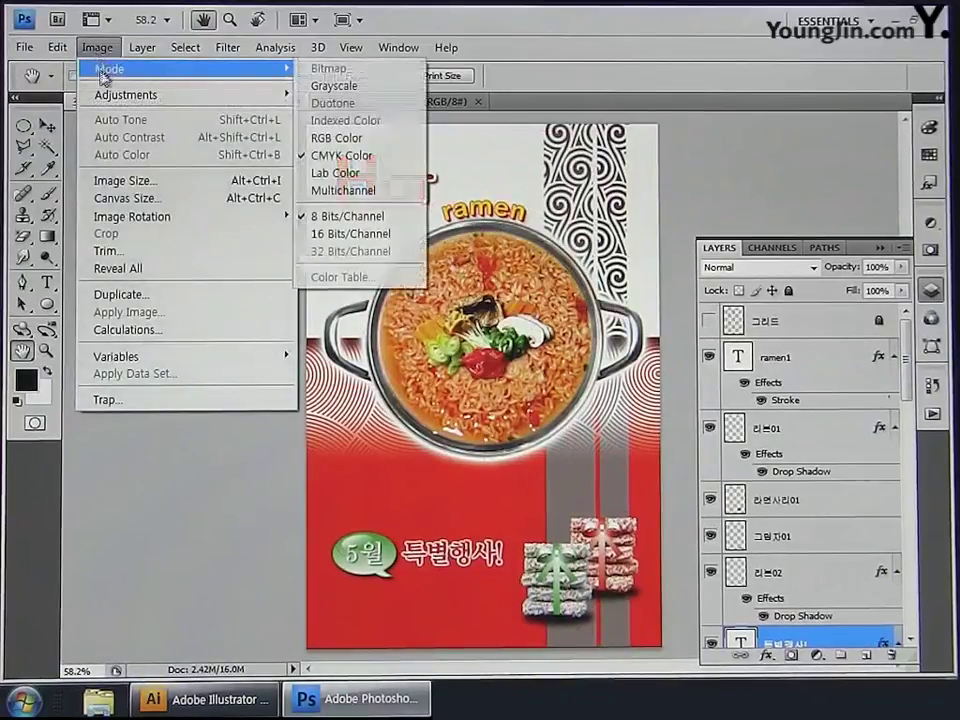
{"action": "left_click", "coordinate": [332, 140]}
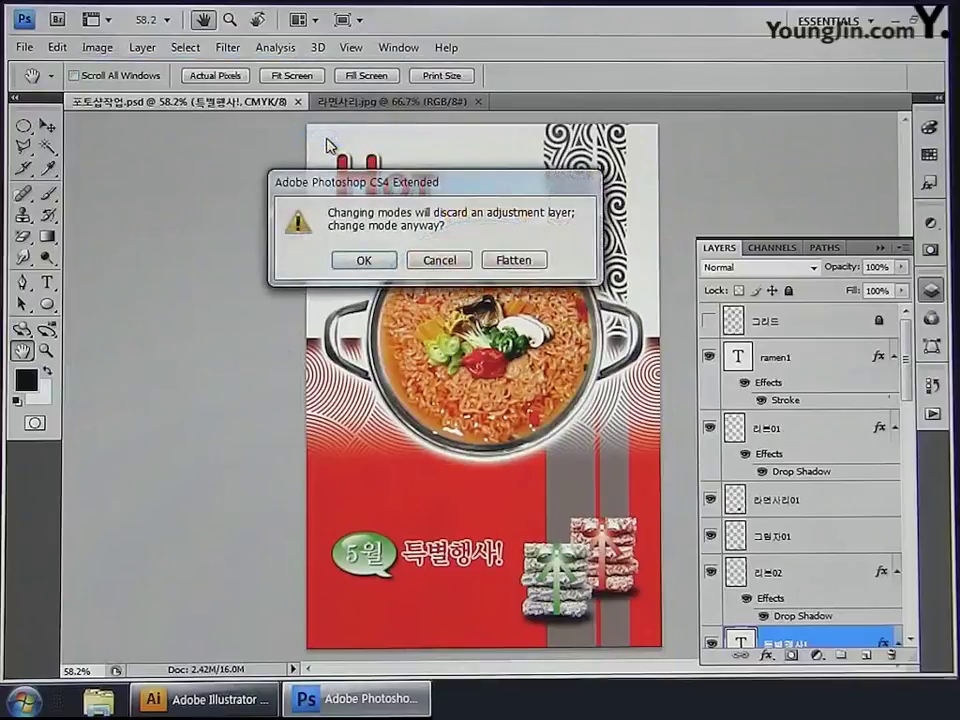
{"action": "left_click", "coordinate": [363, 260]}
Step: Save a JPEG copy named 01 in the 작업 folder, replacing the existing file, at Maximum quality 12 with Baseline ("Standard") format
{"action": "left_click", "coordinate": [24, 47]}
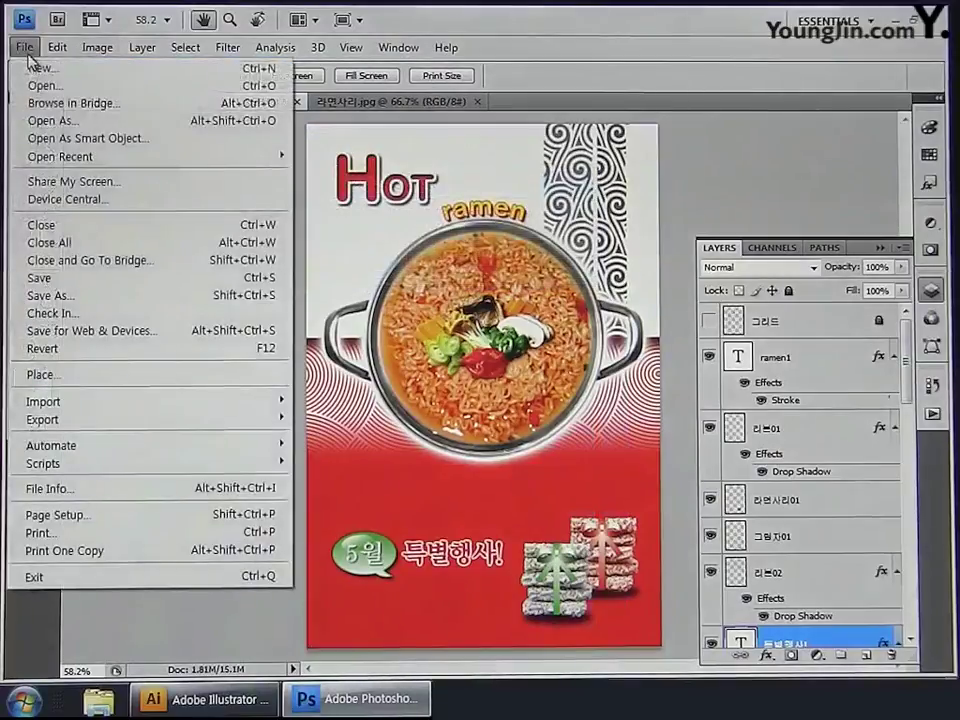
{"action": "left_click", "coordinate": [70, 296]}
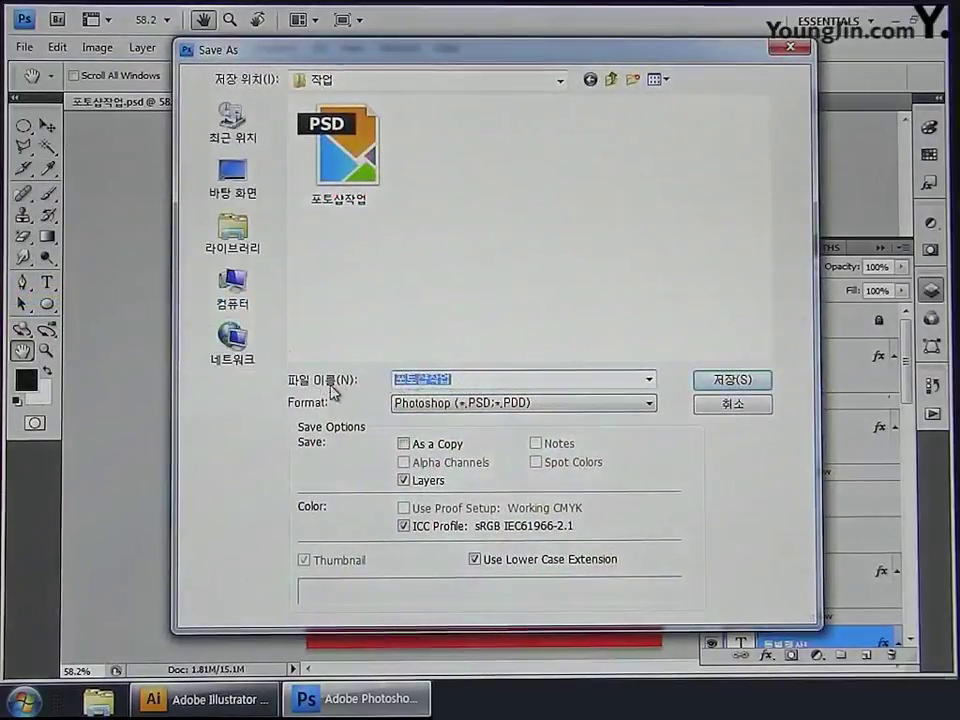
{"action": "type", "text": "01"}
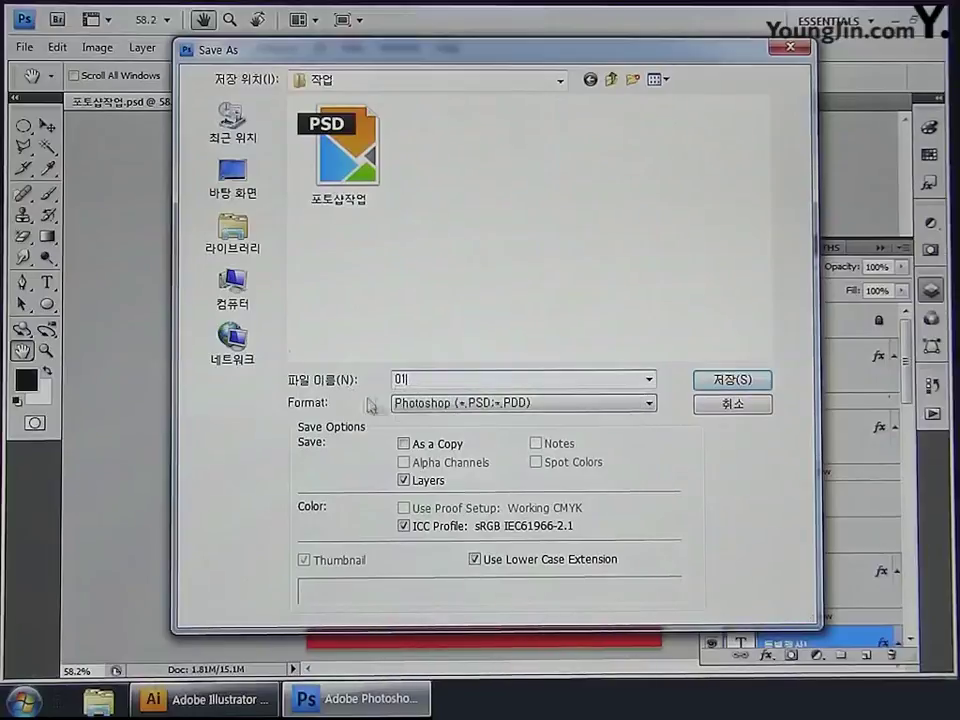
{"action": "left_click", "coordinate": [444, 403]}
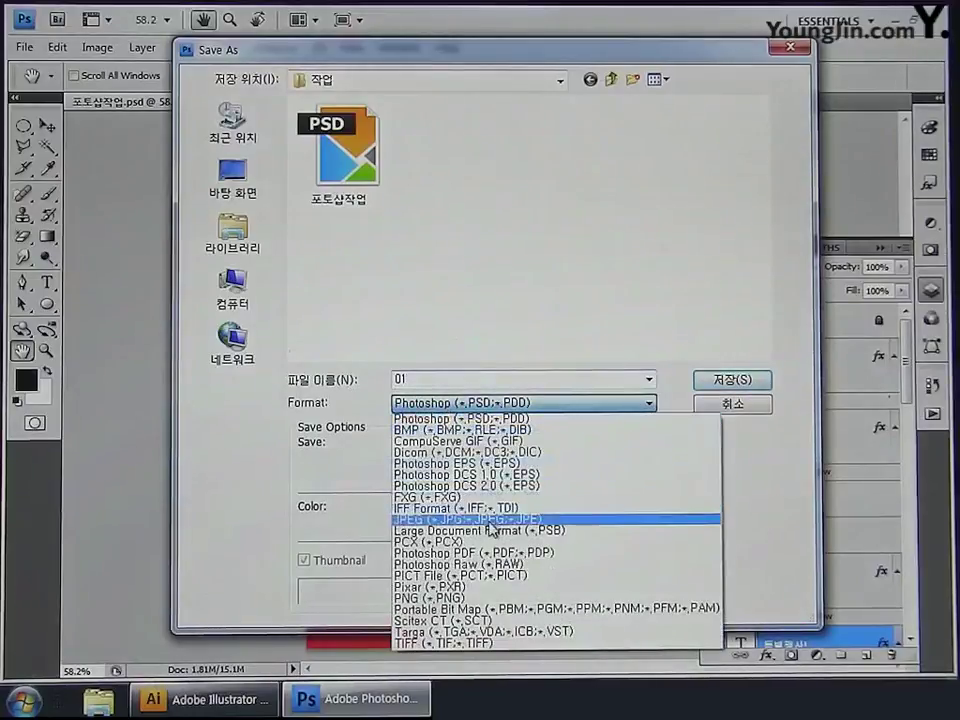
{"action": "left_click", "coordinate": [491, 519]}
{"action": "left_click", "coordinate": [723, 385]}
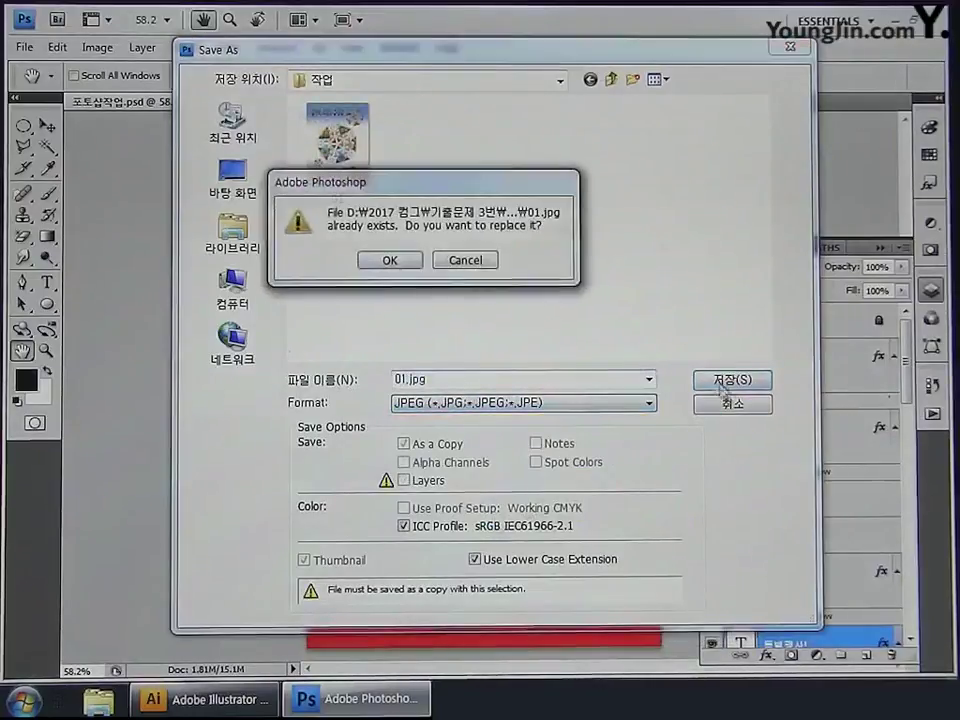
{"action": "left_click", "coordinate": [390, 260]}
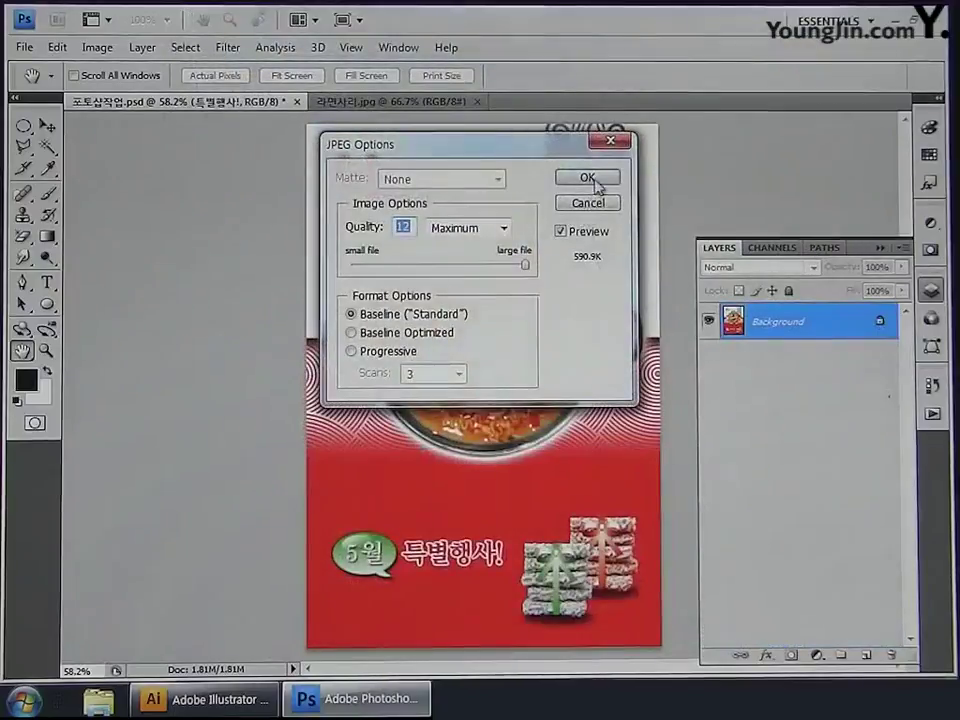
{"action": "left_click", "coordinate": [594, 180]}
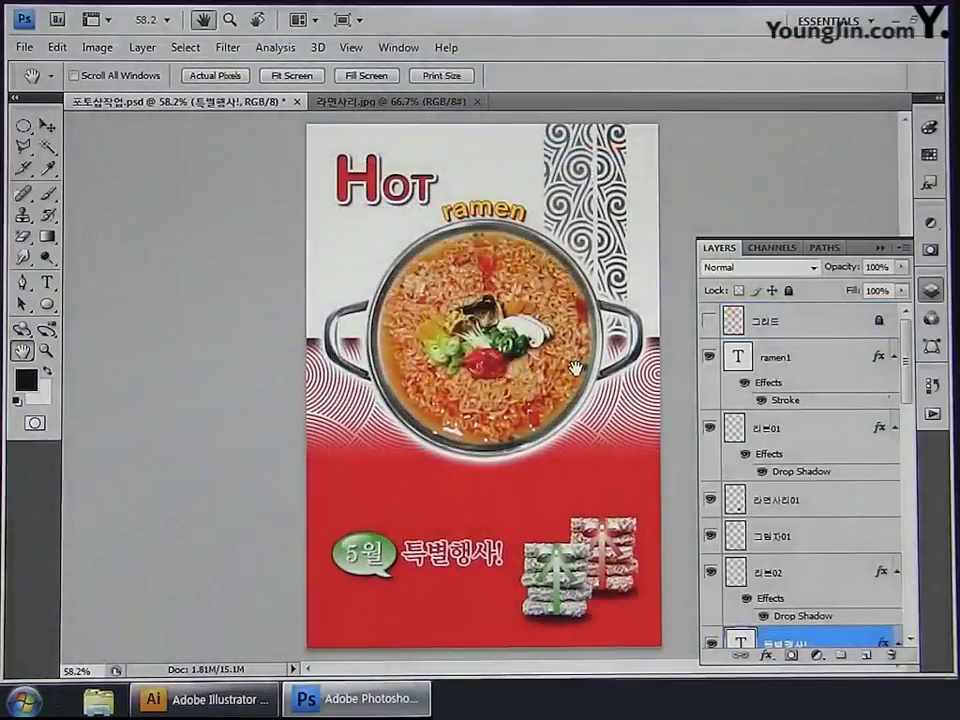